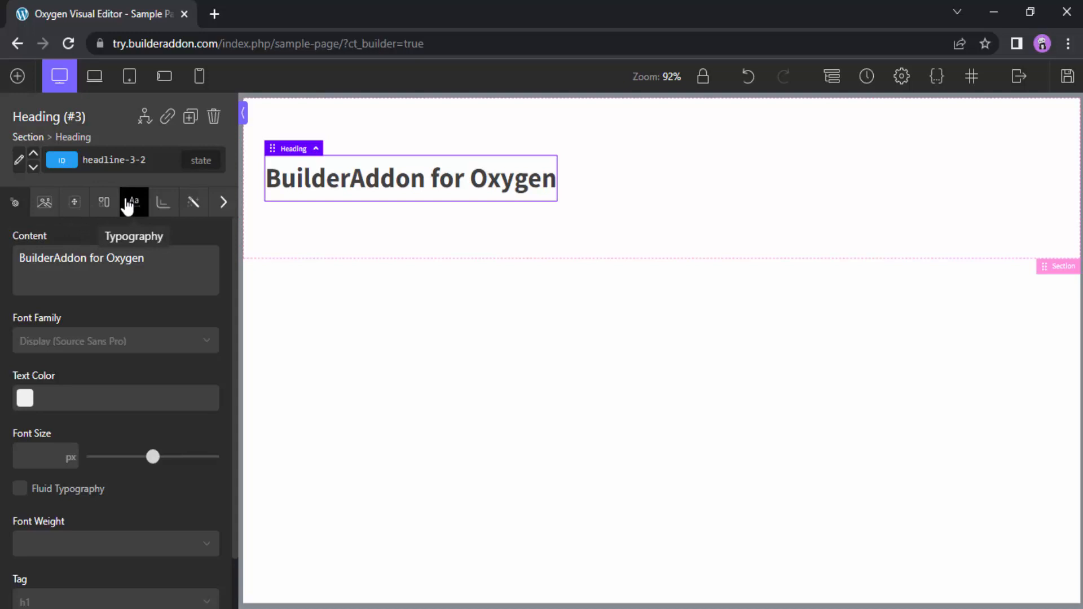
Look through the heading's style categories, including its background and typography settings
{"action": "left_click", "coordinate": [224, 209]}
{"action": "left_click", "coordinate": [192, 251]}
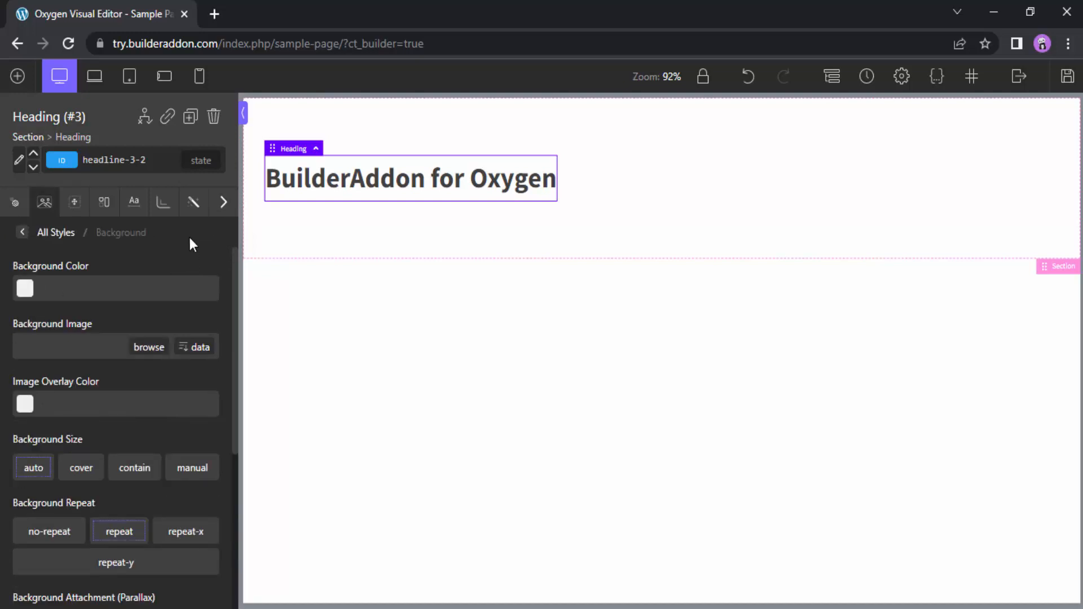
{"action": "left_click", "coordinate": [224, 205]}
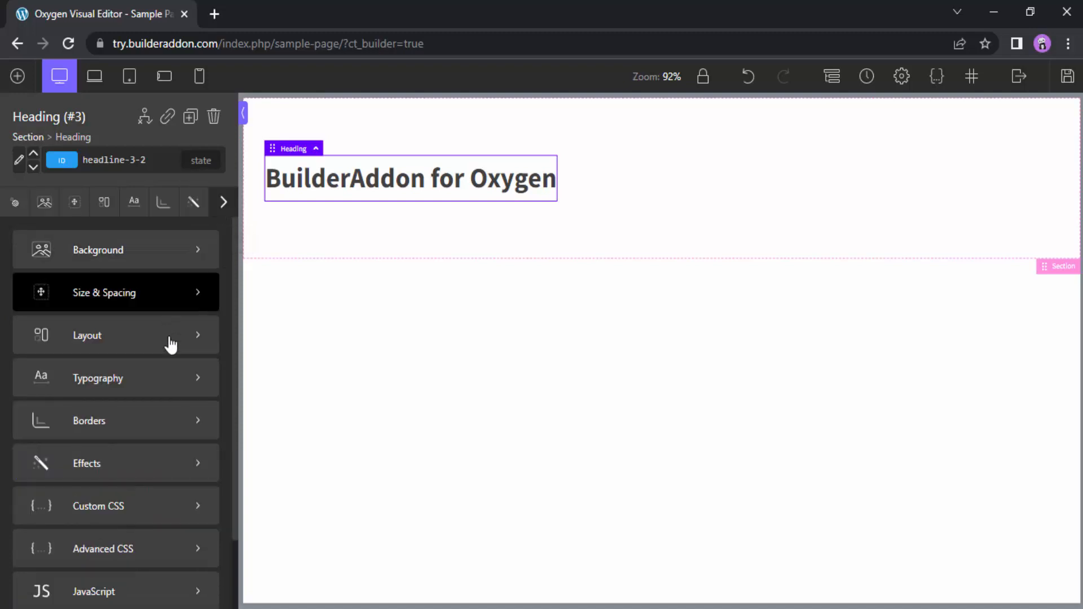
{"action": "left_click", "coordinate": [171, 390]}
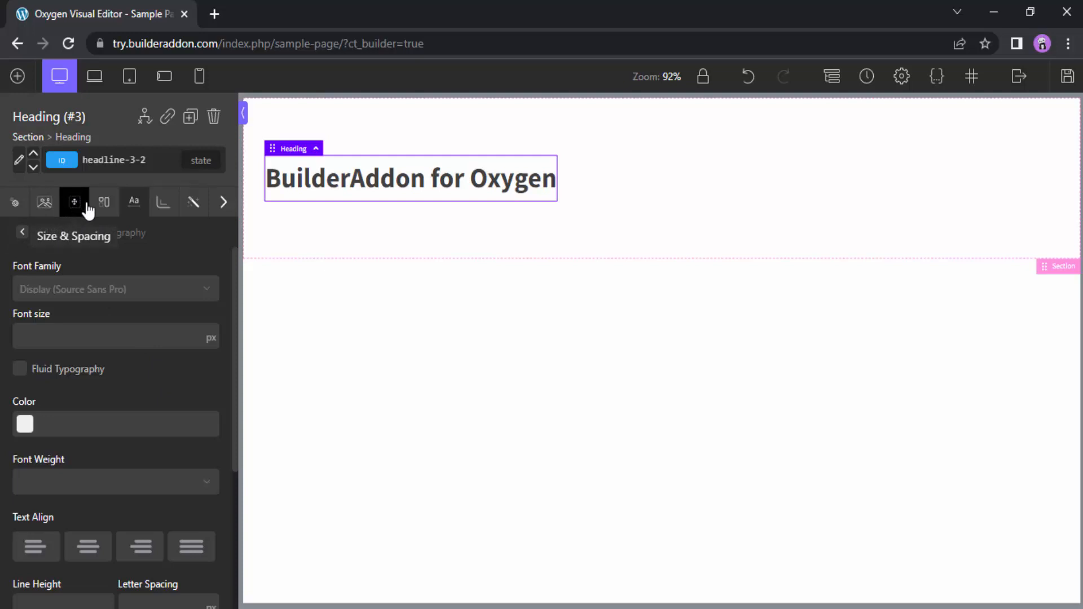
Set the heading's layout display to inline and clear that setting again
{"action": "left_click", "coordinate": [104, 205]}
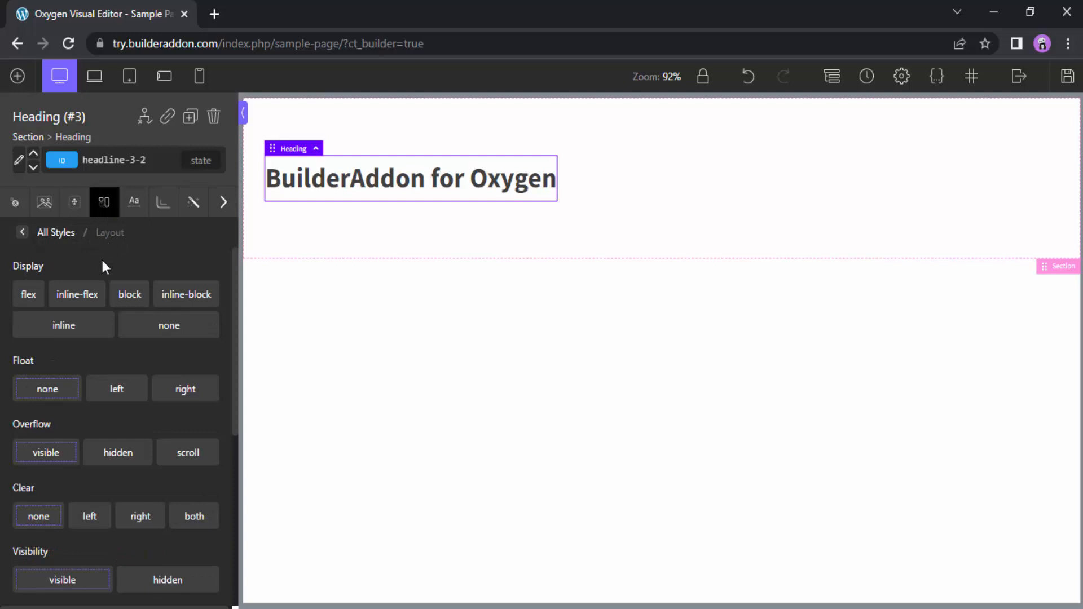
{"action": "left_click", "coordinate": [76, 332]}
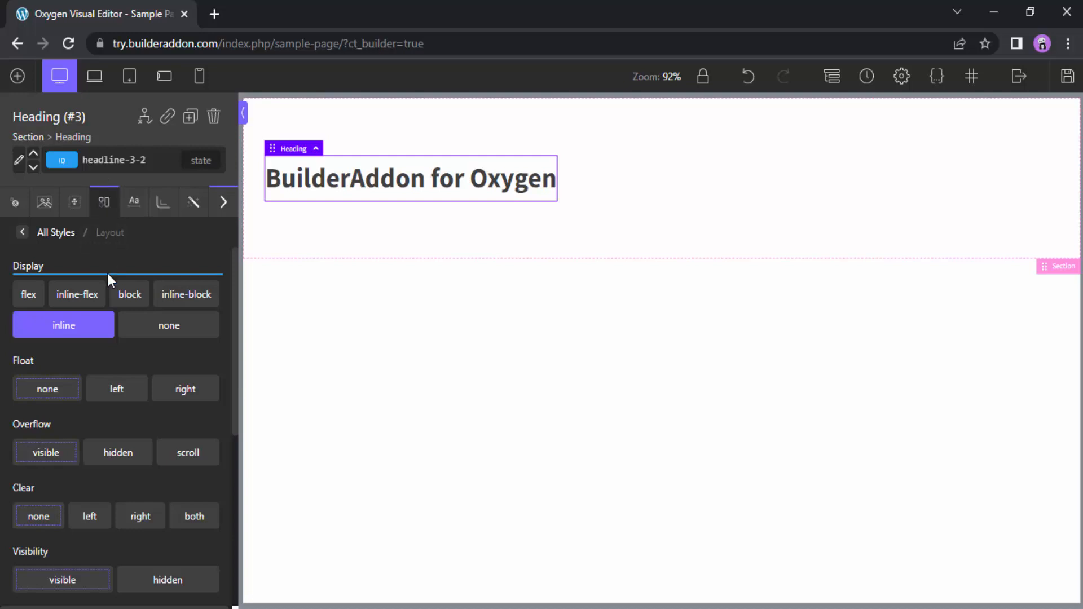
{"action": "left_click", "coordinate": [99, 333]}
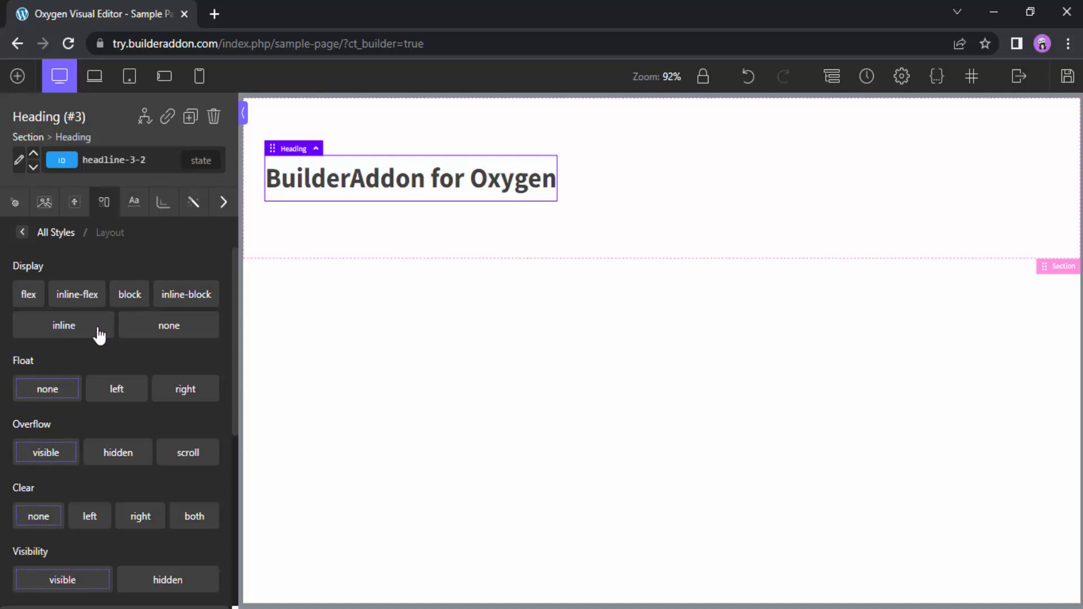
Open the page's front-end preview in the browser, compare it with the editor and return to the editor
{"action": "left_click", "coordinate": [1017, 77]}
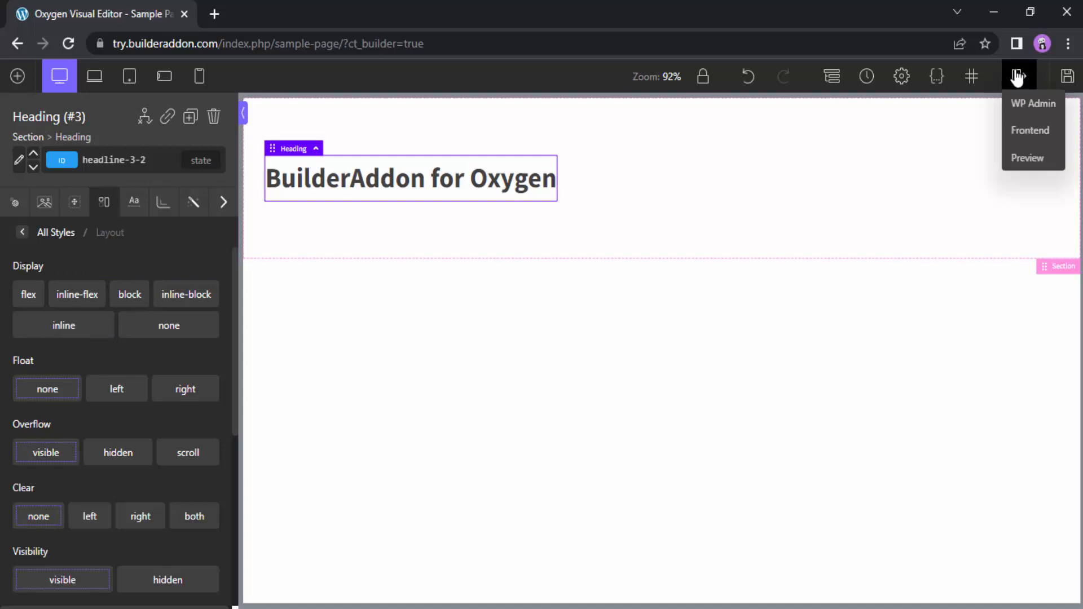
{"action": "left_click", "coordinate": [1025, 164]}
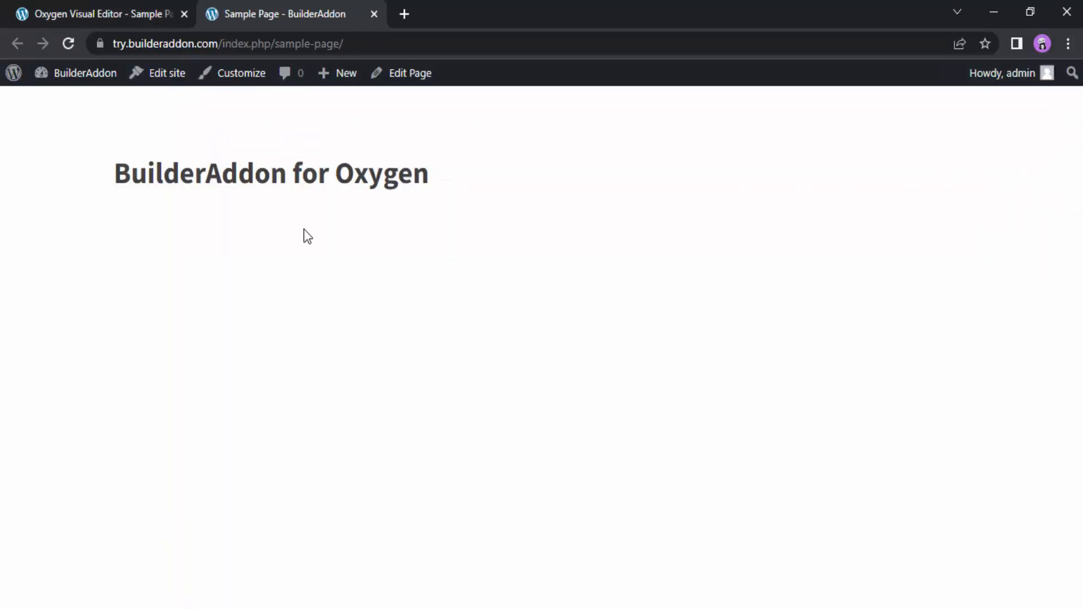
{"action": "left_click", "coordinate": [125, 7]}
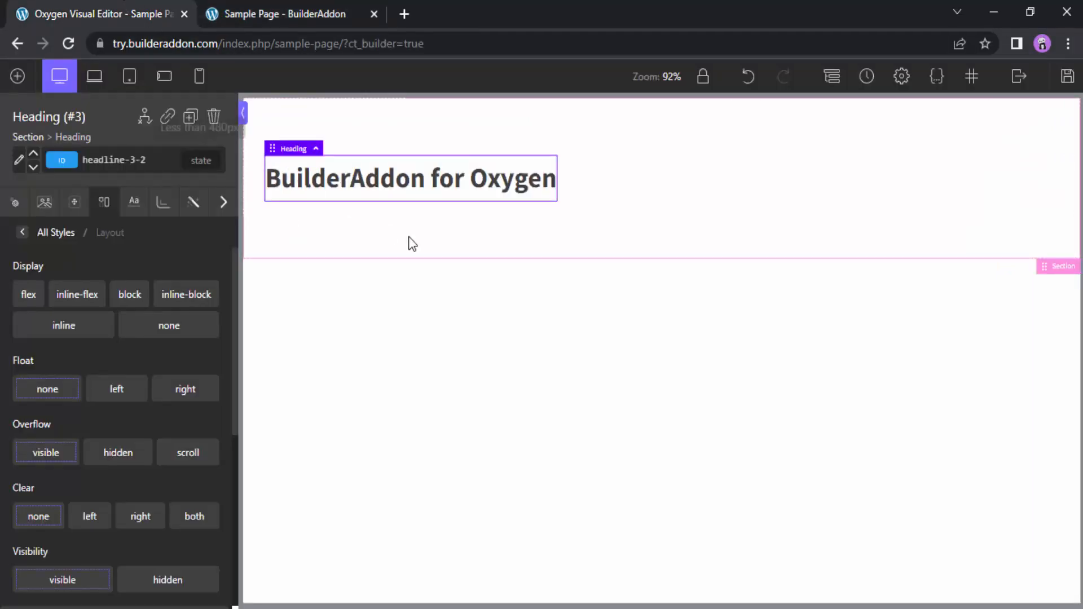
{"action": "left_click", "coordinate": [268, 8]}
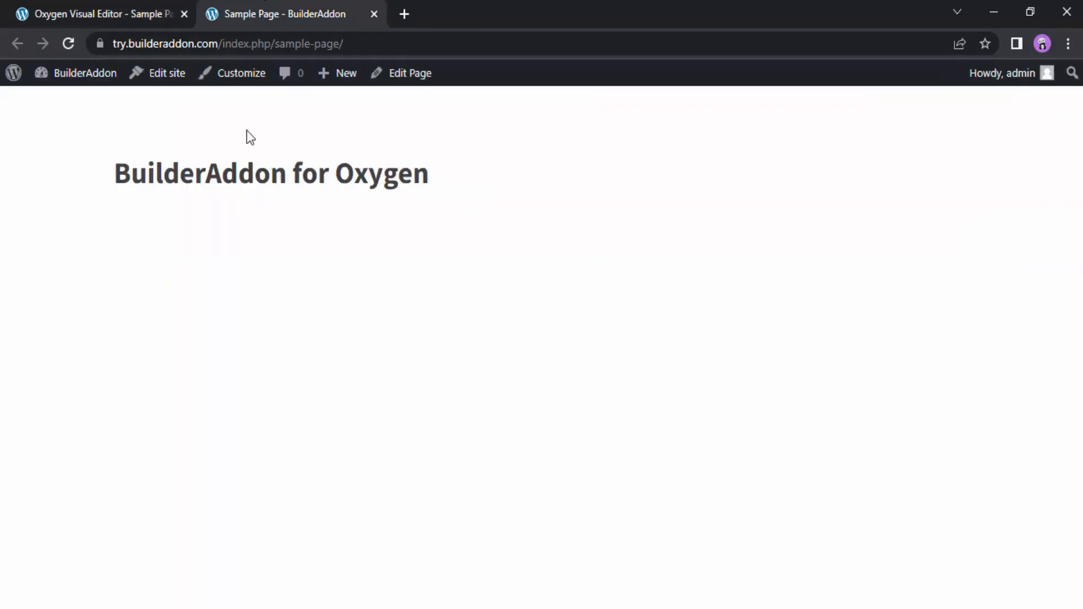
{"action": "left_click", "coordinate": [93, 9]}
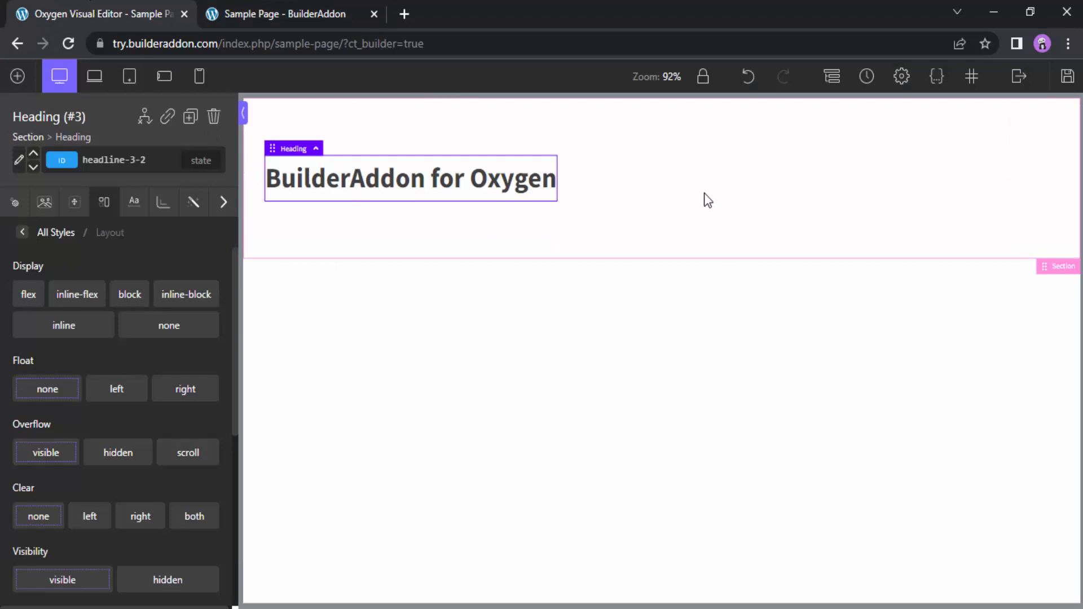
Set the background color of the section around the heading to #ff0000 and save the page
{"action": "left_click", "coordinate": [708, 201]}
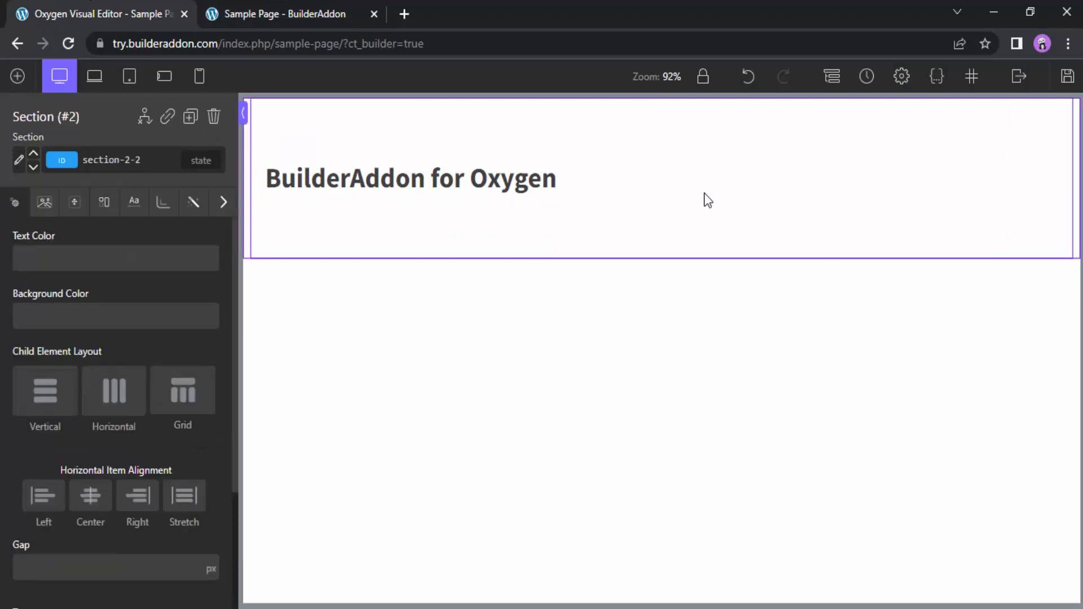
{"action": "left_click", "coordinate": [42, 325]}
{"action": "left_click_drag", "start_coordinate": [128, 343], "coordinate": [142, 334]}
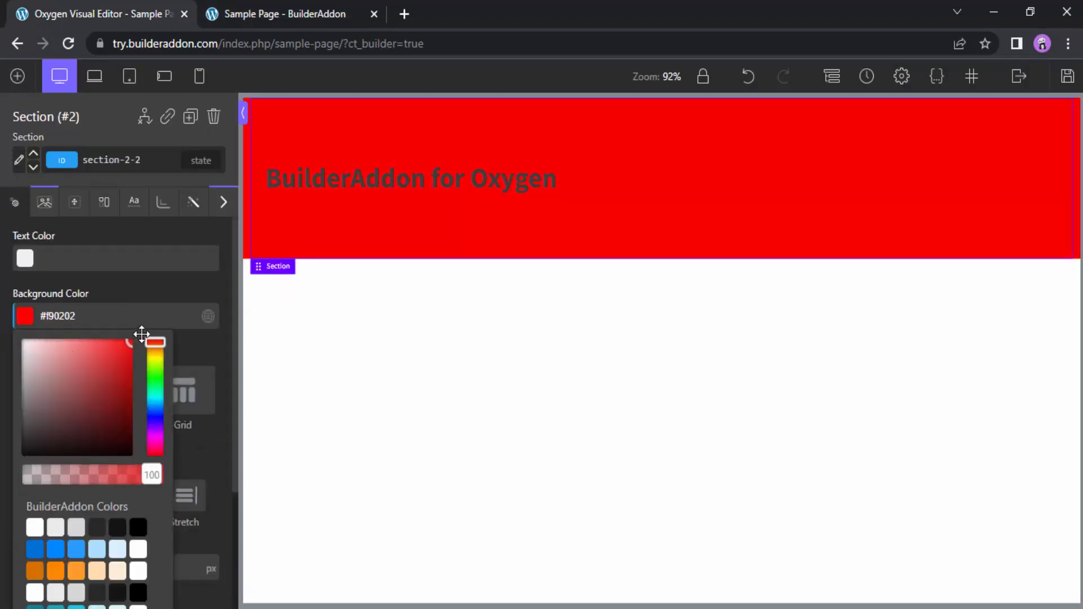
{"action": "left_click", "coordinate": [23, 317]}
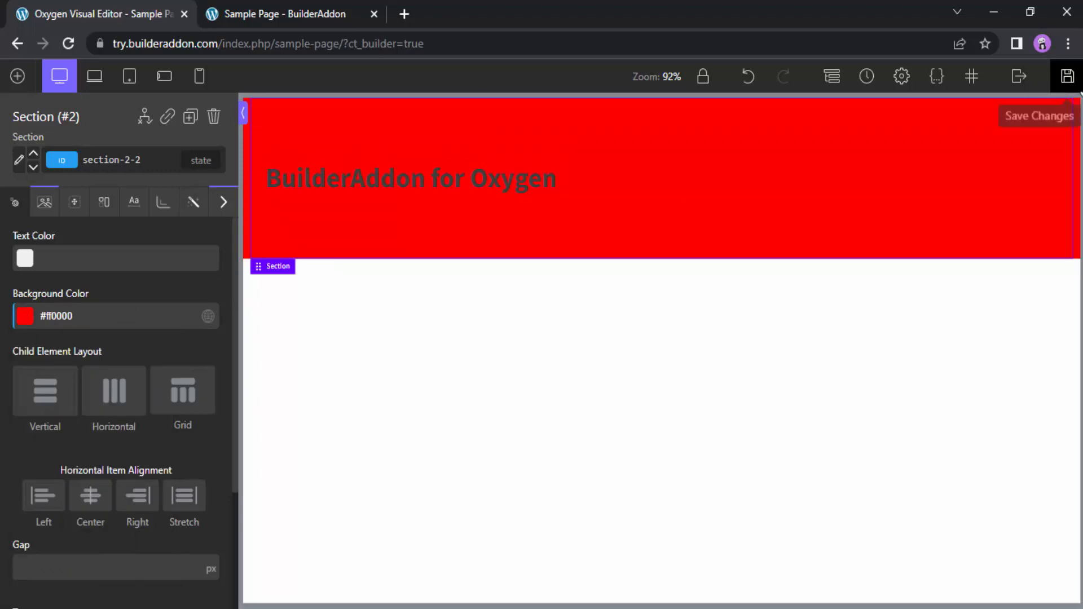
{"action": "left_click", "coordinate": [1066, 79]}
Check the section in the front-end preview, and clear its background color in the editor
{"action": "left_click", "coordinate": [276, 14]}
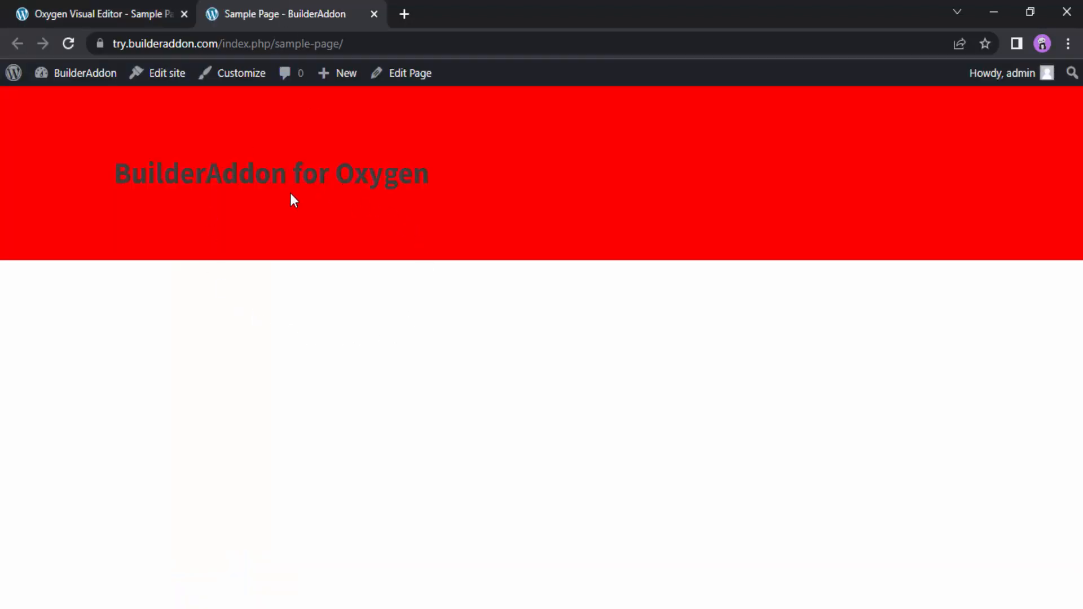
{"action": "left_click", "coordinate": [107, 9]}
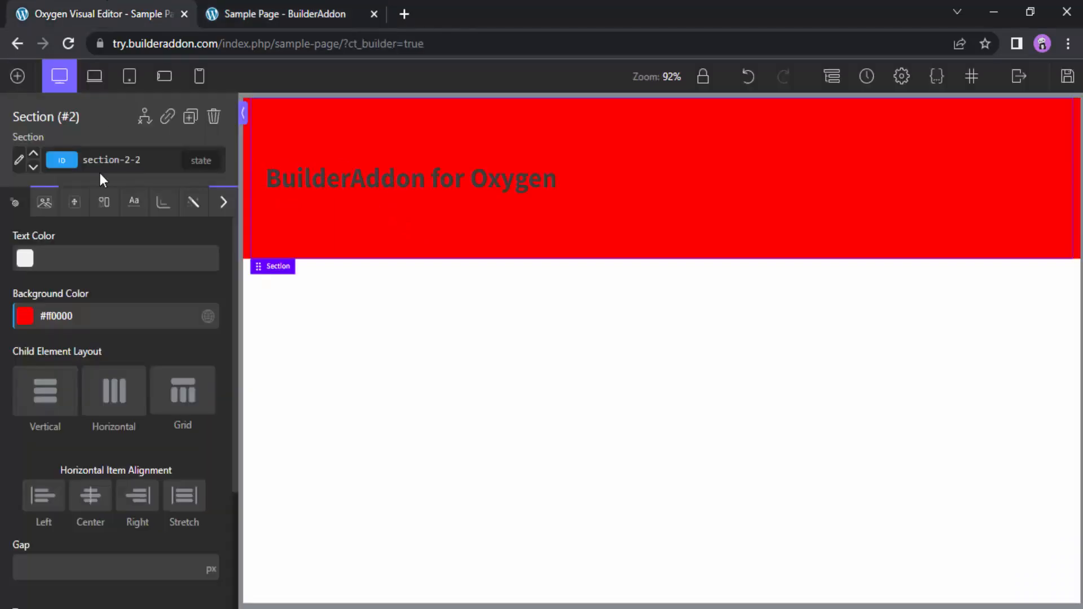
{"action": "left_click", "coordinate": [96, 314]}
{"action": "key", "text": "BackSpace"}
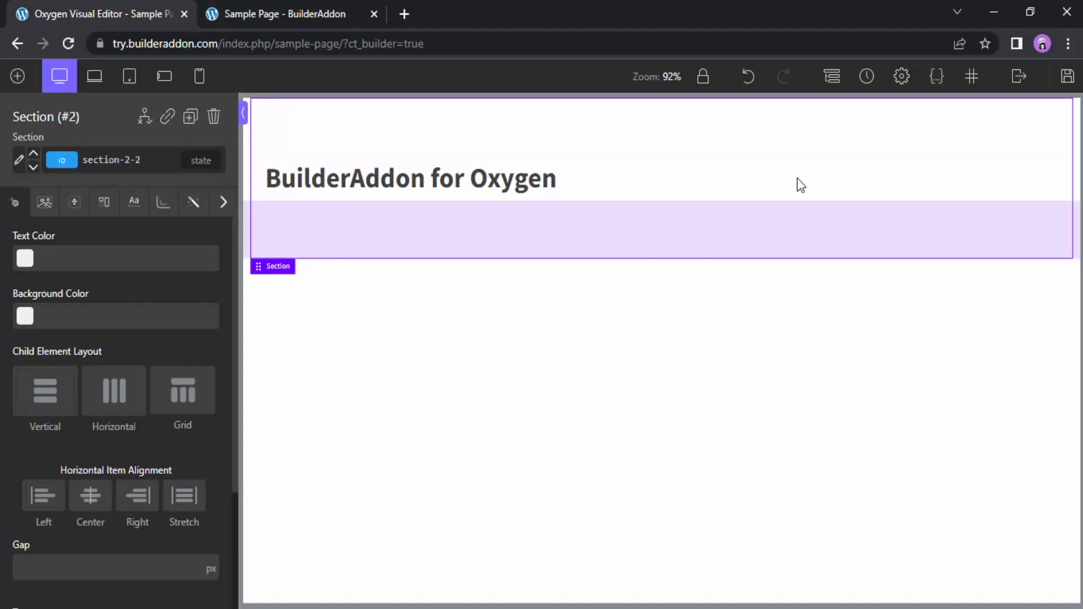
Open the :root selector from the global styles and set its font size to 20 px
{"action": "left_click", "coordinate": [902, 76]}
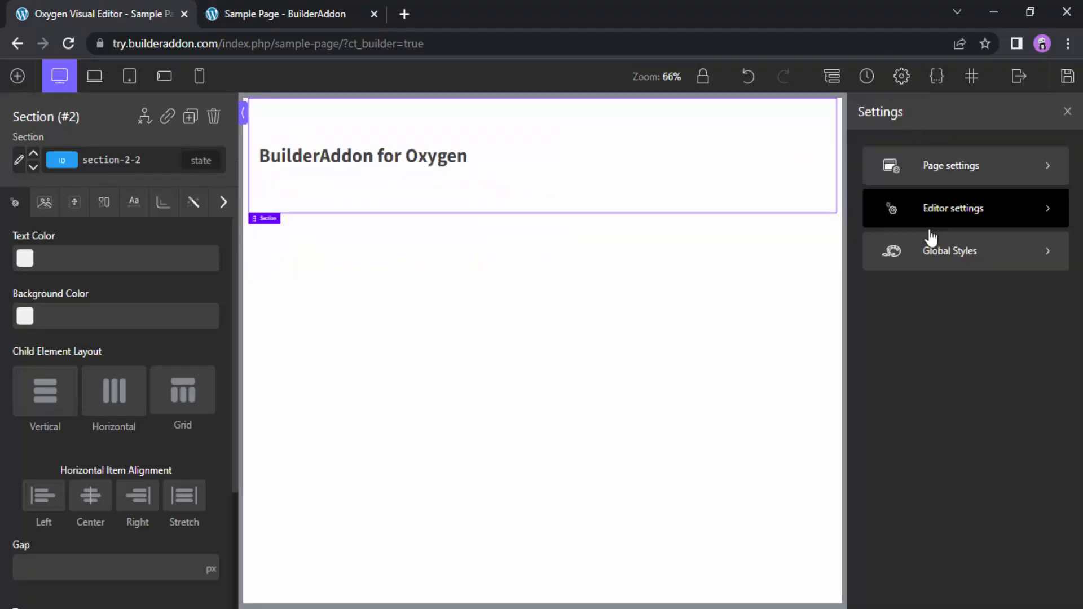
{"action": "left_click", "coordinate": [933, 252]}
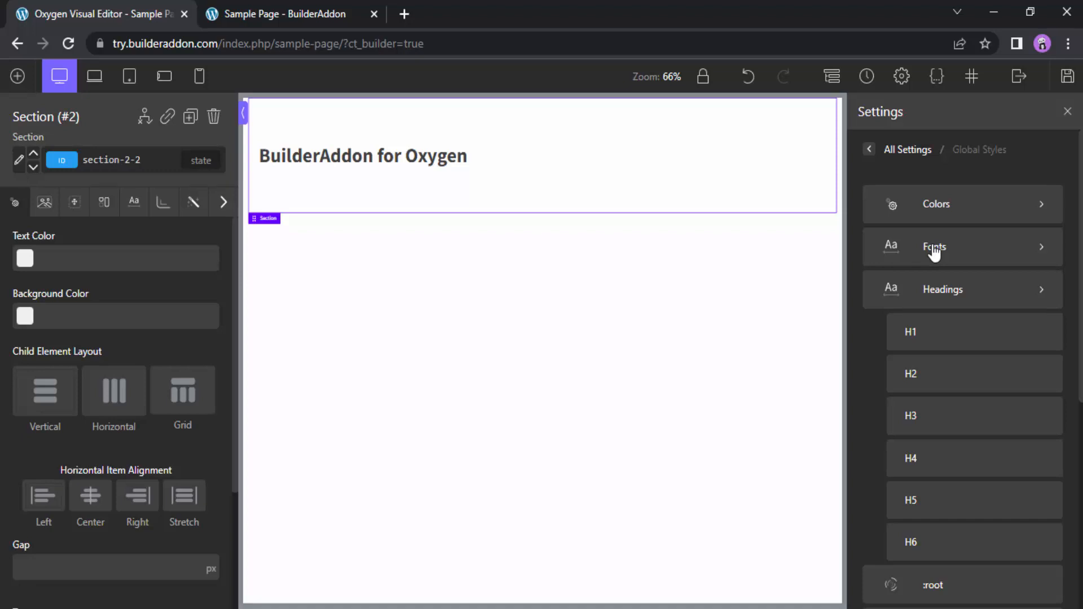
{"action": "scroll", "coordinate": [934, 253], "scroll_direction": "down", "scroll_amount": 2}
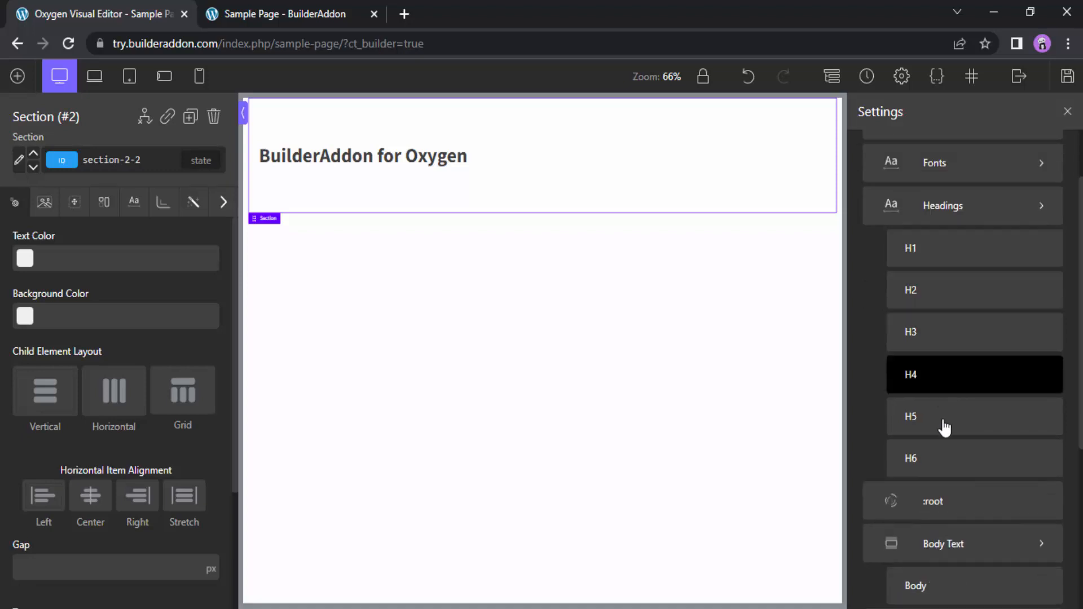
{"action": "scroll", "coordinate": [954, 367], "scroll_direction": "down", "scroll_amount": 5}
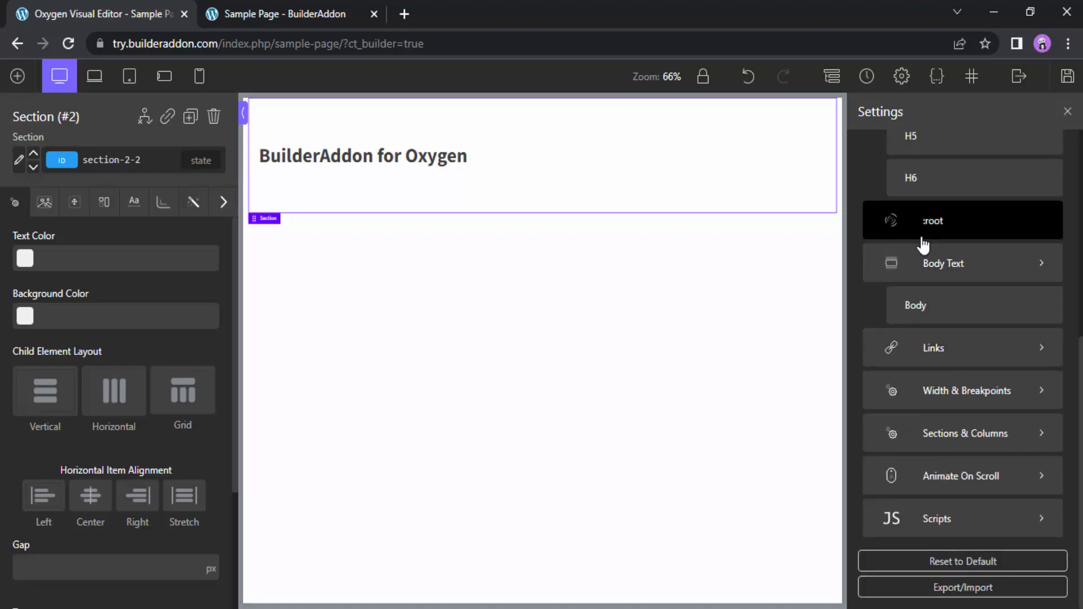
{"action": "scroll", "coordinate": [964, 326], "scroll_direction": "up", "scroll_amount": 5}
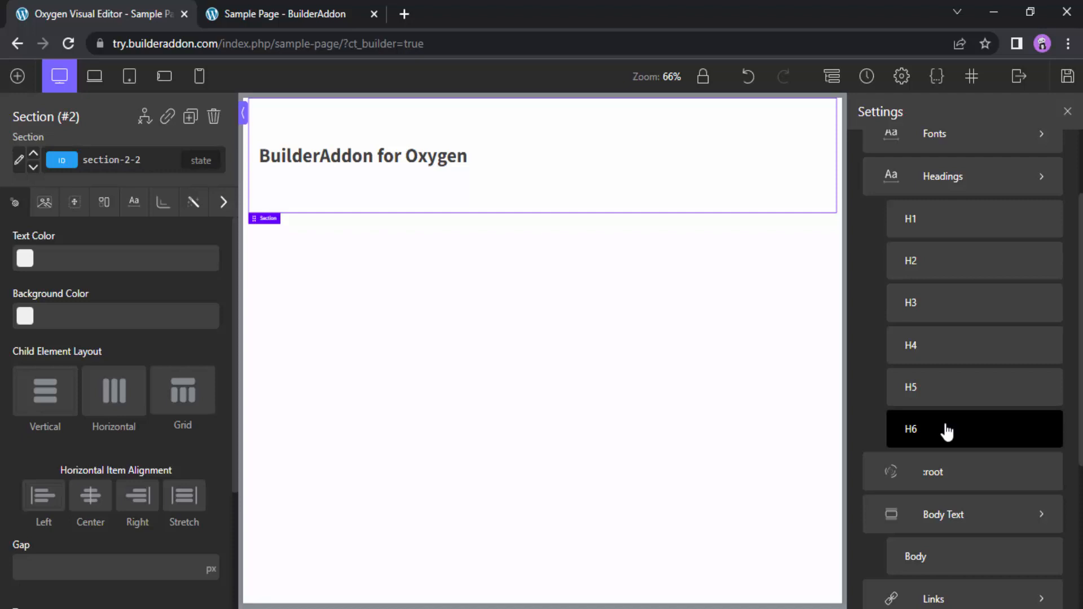
{"action": "scroll", "coordinate": [948, 432], "scroll_direction": "down", "scroll_amount": 2}
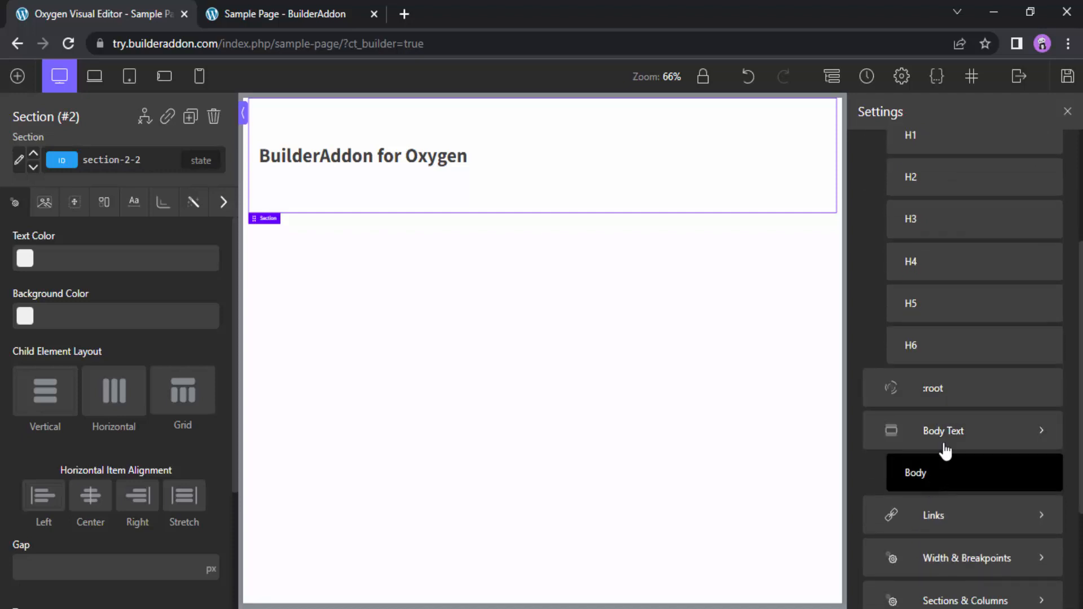
{"action": "left_click", "coordinate": [953, 398]}
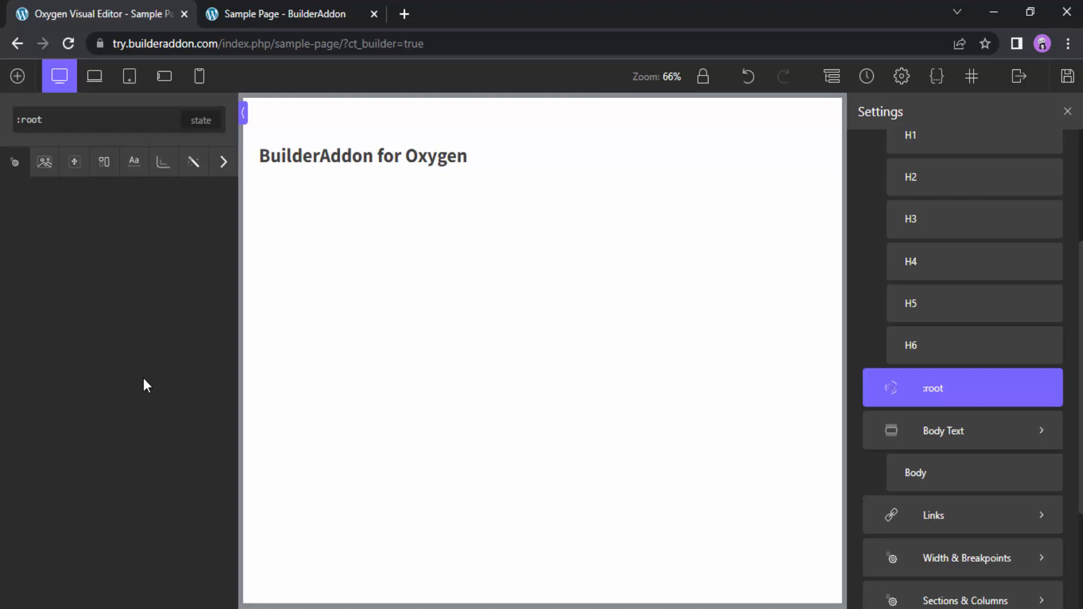
{"action": "left_click", "coordinate": [134, 165]}
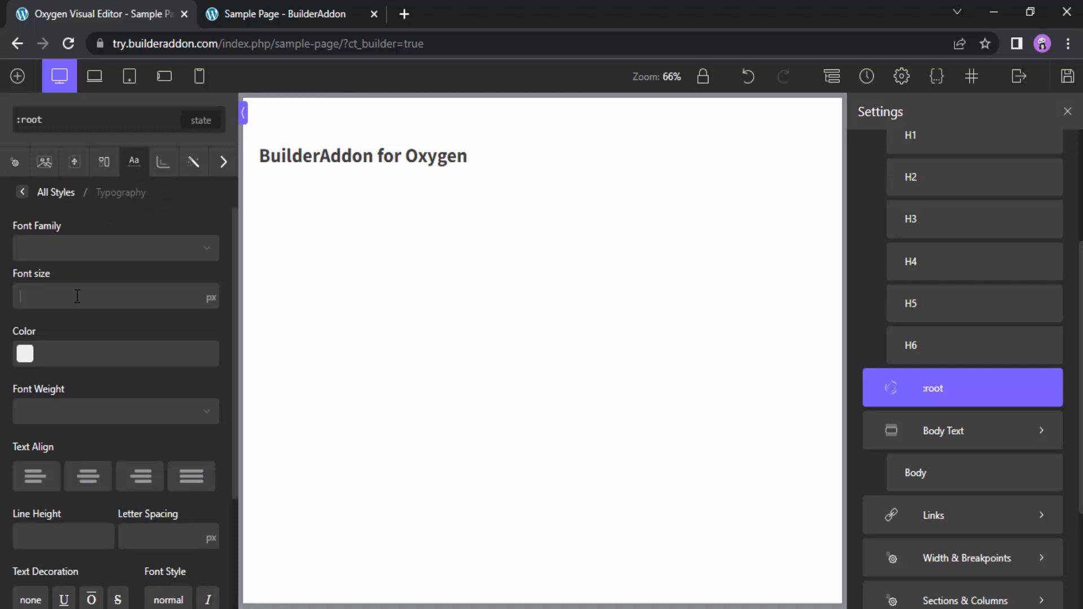
{"action": "type", "text": "20"}
Set the heading's font size to 1 rem and lock the canvas zoom at 100%
{"action": "left_click", "coordinate": [357, 163]}
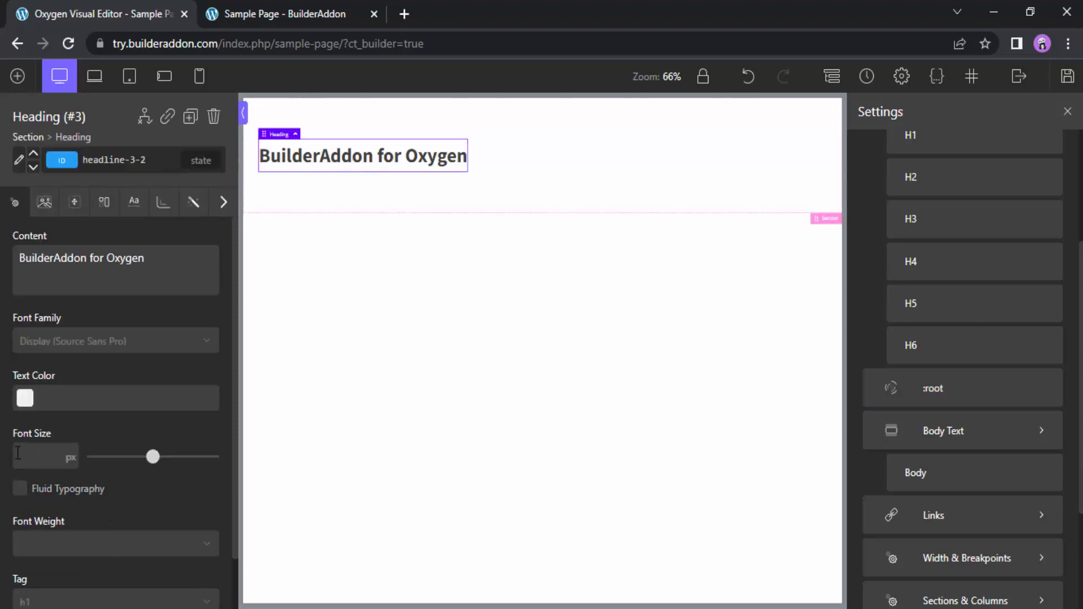
{"action": "left_click", "coordinate": [72, 462]}
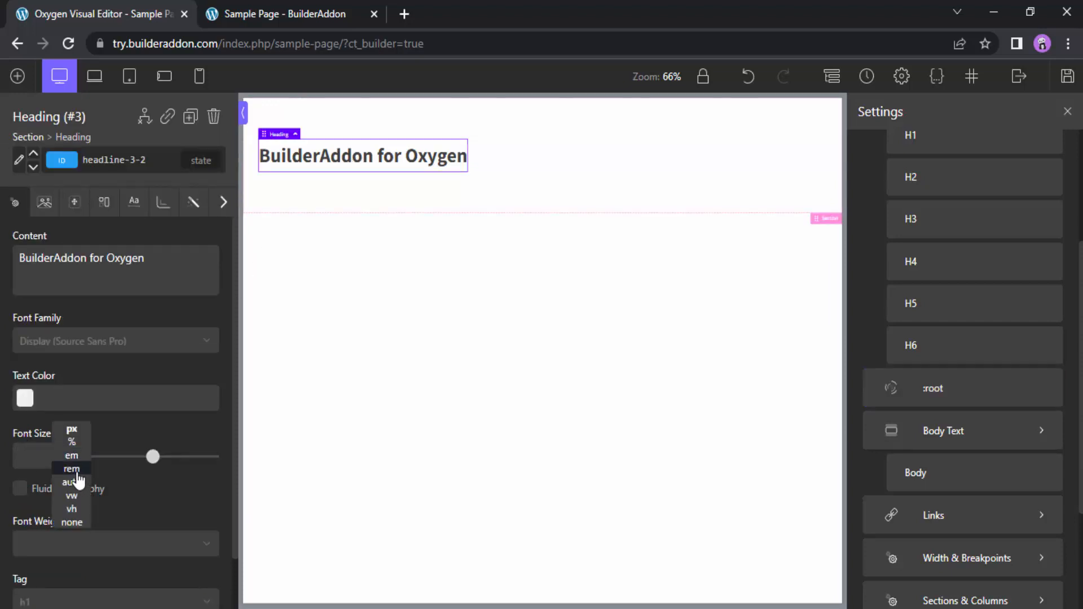
{"action": "left_click", "coordinate": [75, 477]}
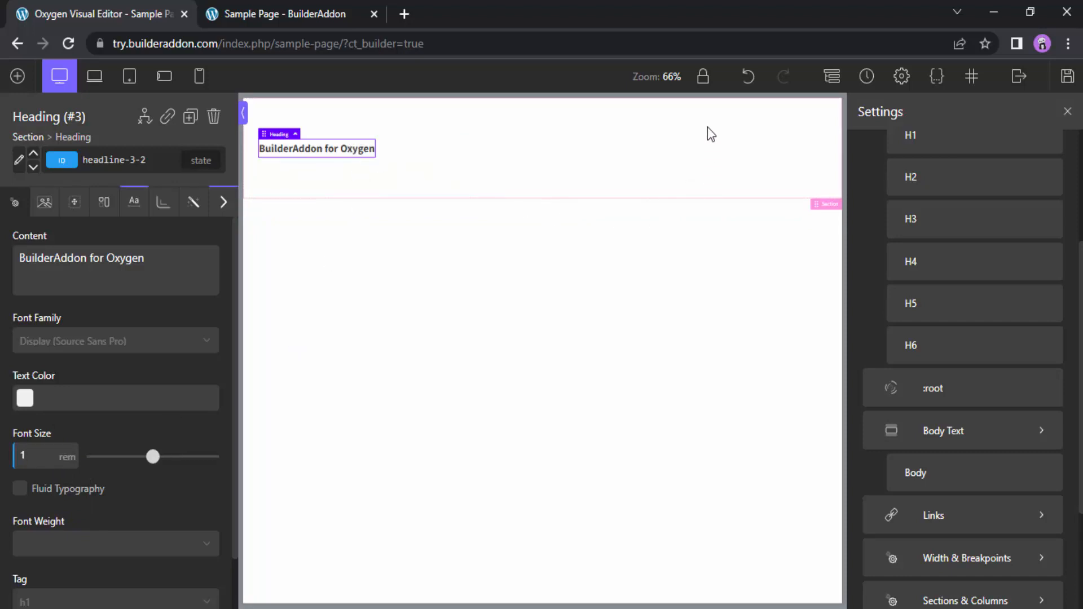
{"action": "left_click", "coordinate": [704, 82]}
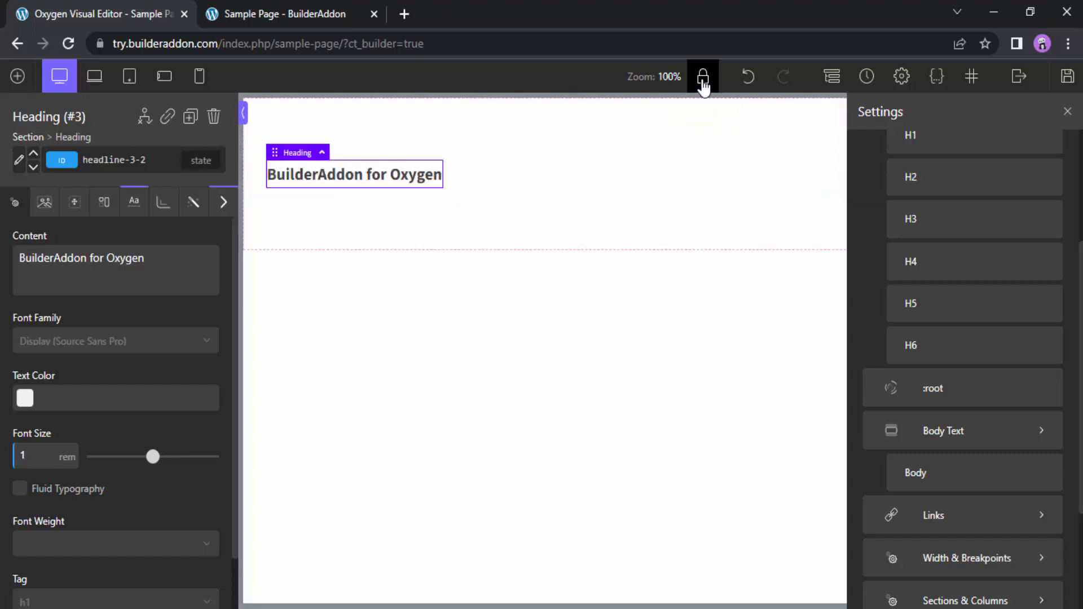
Try a font size of 2 rem on the heading and clear the value again
{"action": "double_click", "coordinate": [24, 455]}
{"action": "type", "text": "2"}
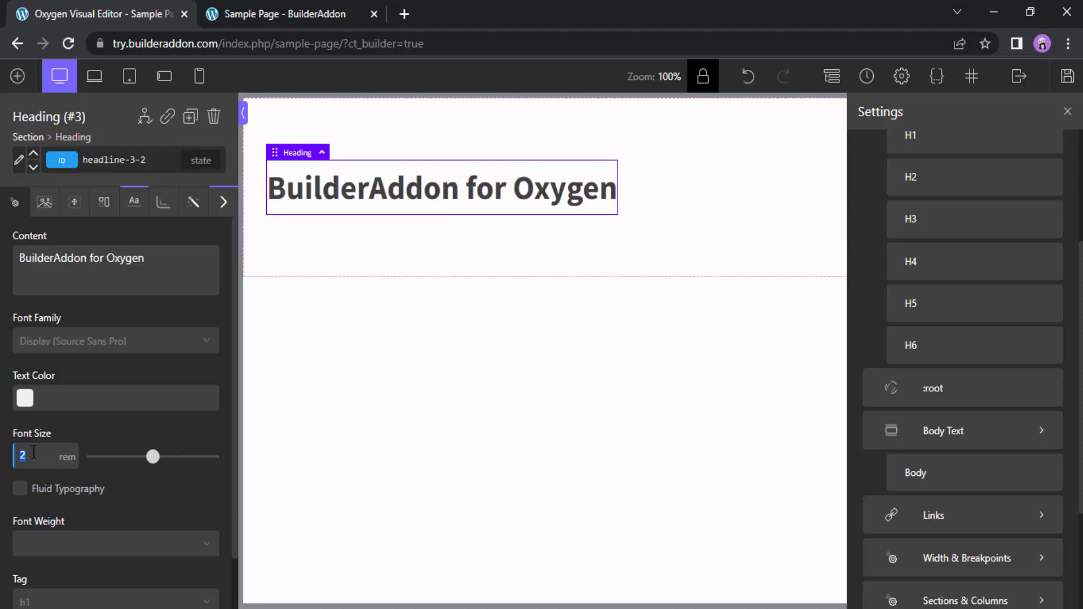
{"action": "key", "text": "BackSpace"}
Set the font size of the global :root selector to 62.5 in its typography styles
{"action": "left_click", "coordinate": [930, 401]}
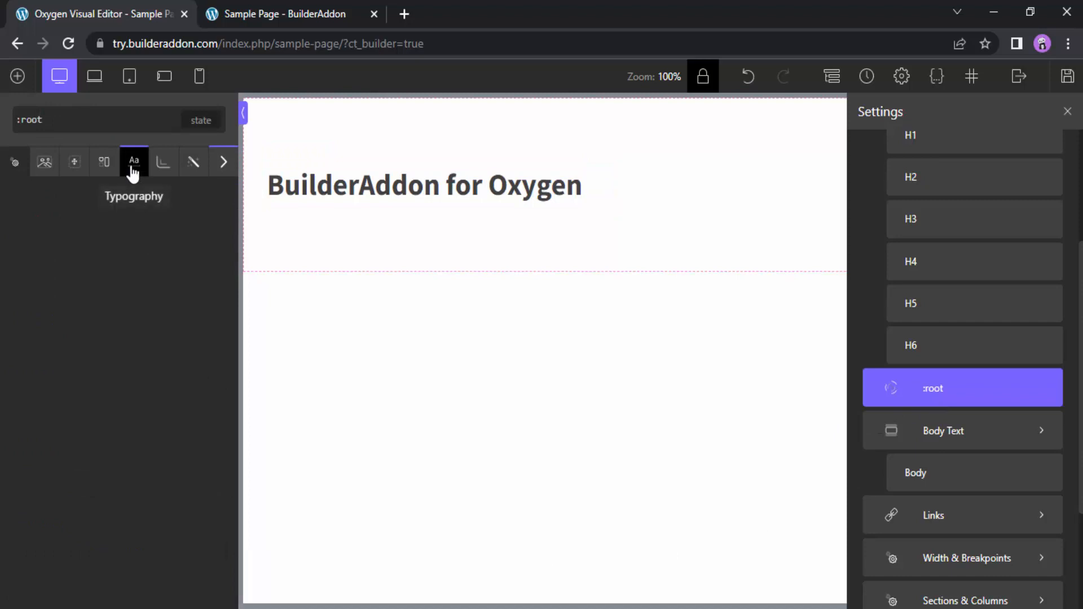
{"action": "left_click", "coordinate": [133, 172]}
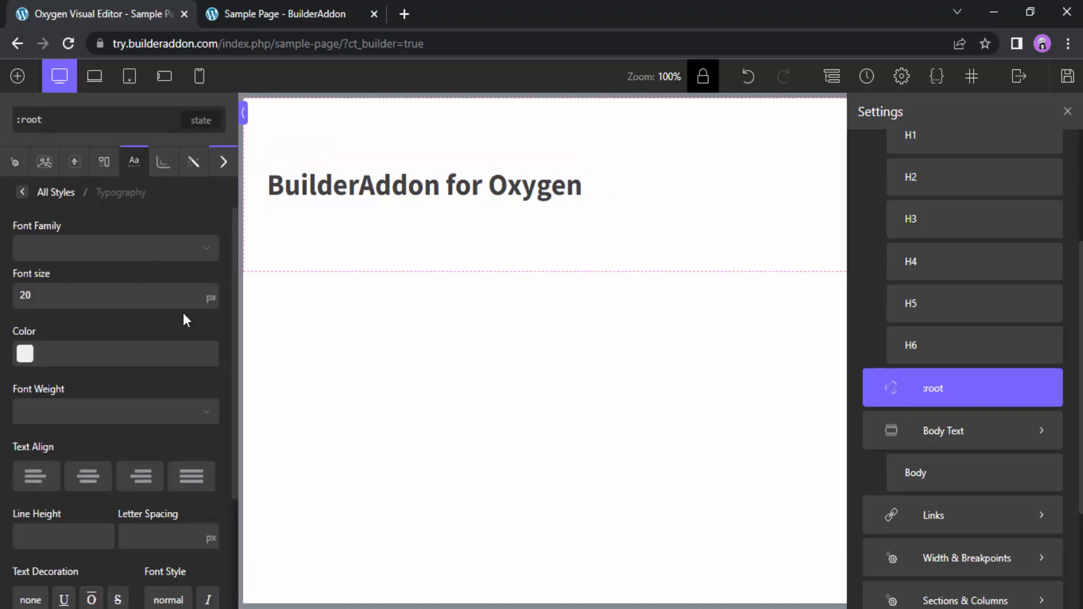
{"action": "left_click", "coordinate": [217, 288]}
{"action": "double_click", "coordinate": [124, 292]}
{"action": "type", "text": "62.5"}
Define the variable --color-primary: green; in the custom CSS of the global :root selector
{"action": "left_click", "coordinate": [224, 165]}
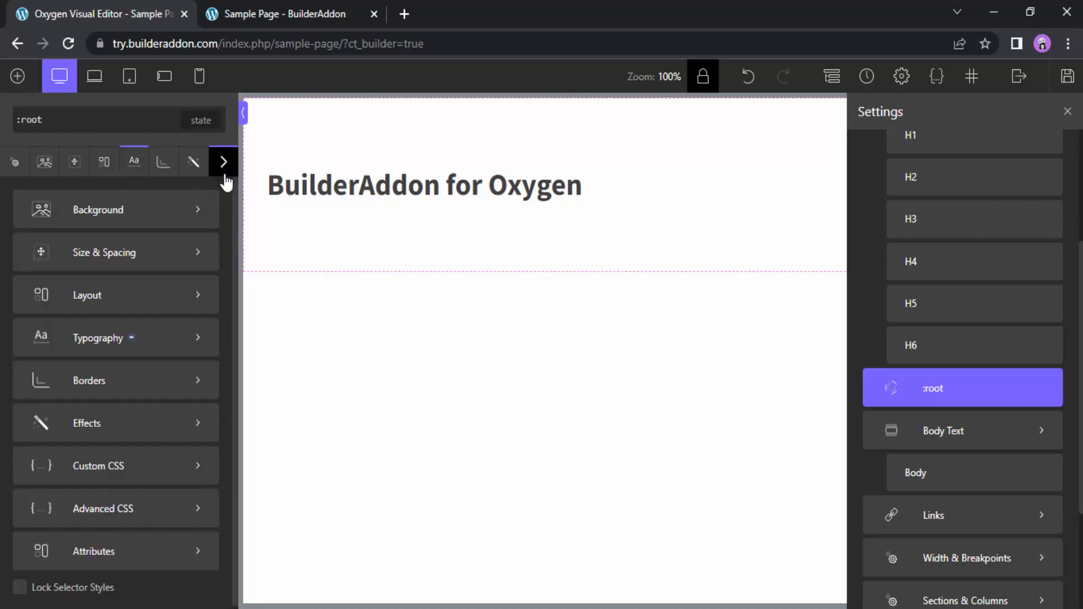
{"action": "left_click", "coordinate": [150, 479]}
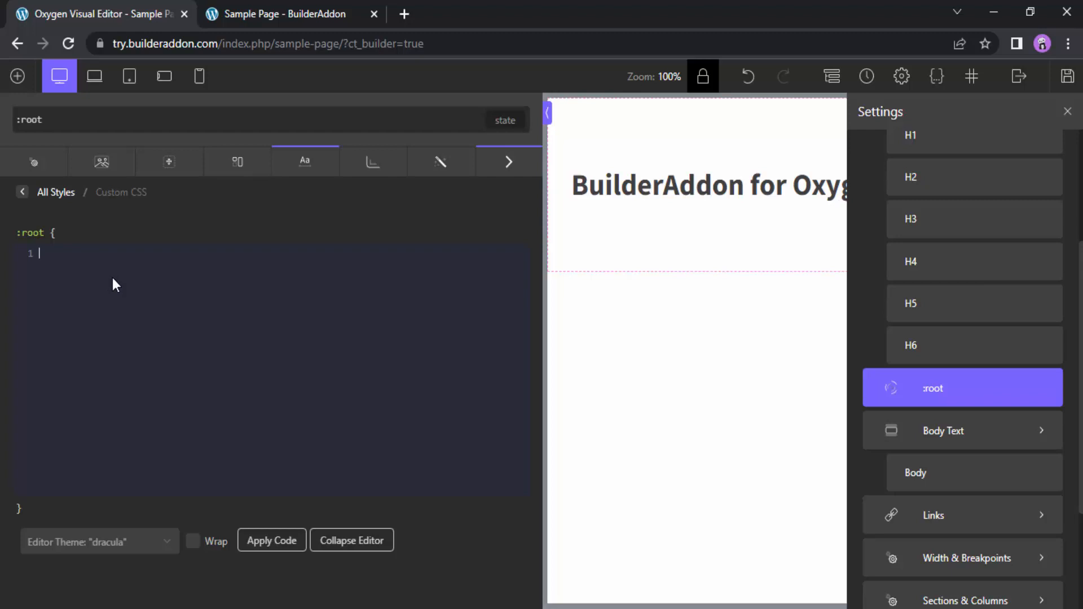
{"action": "type", "text": "--c"}
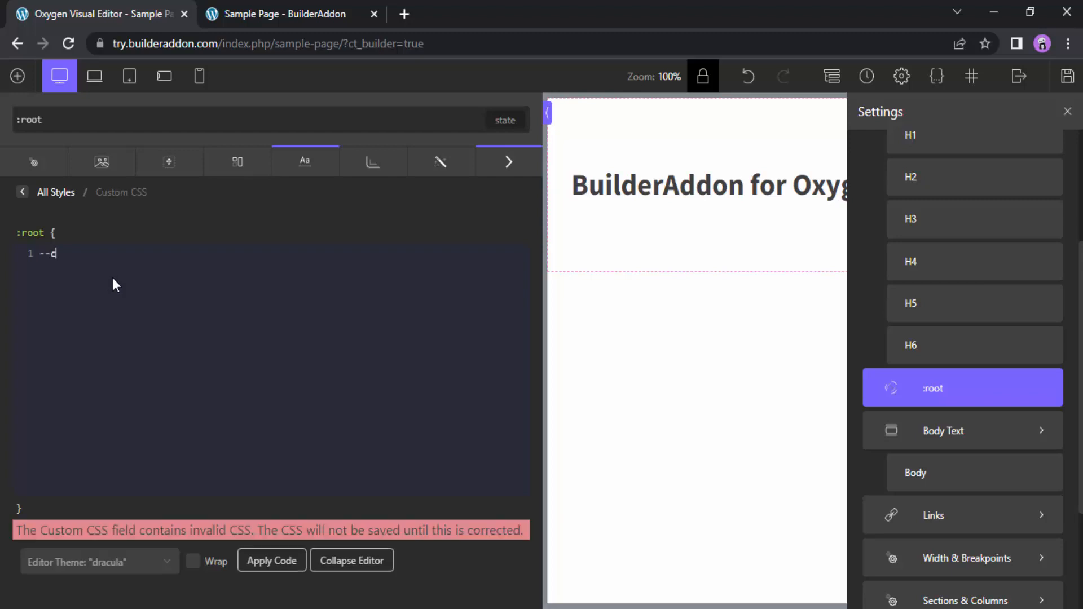
{"action": "type", "text": "olor-primary:"}
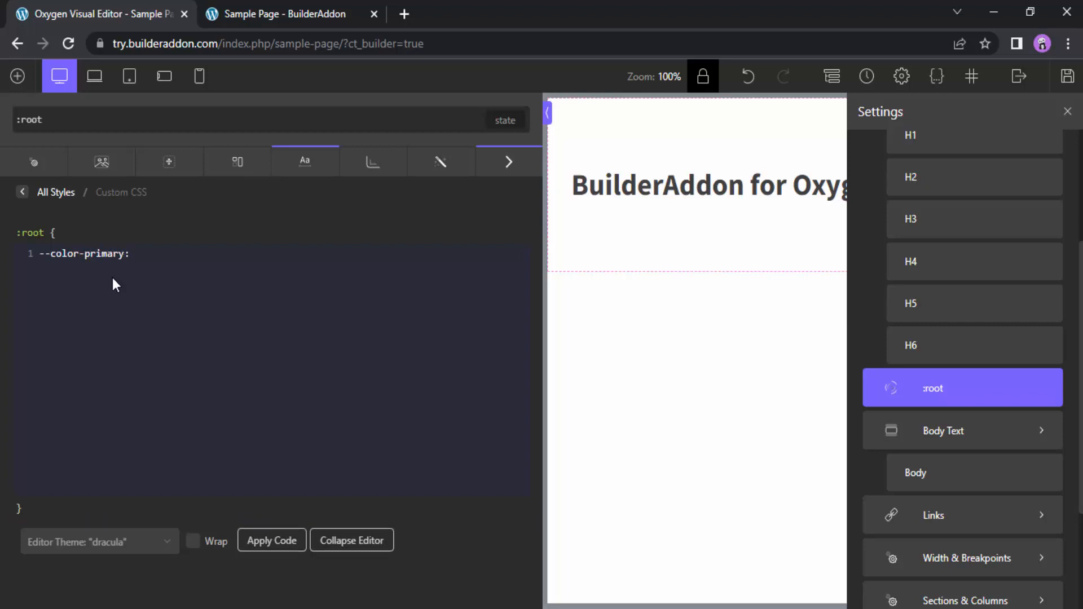
{"action": "type", "text": " green;"}
Try var(--color-primary) as the heading's text color and clear the value again
{"action": "left_click", "coordinate": [617, 197]}
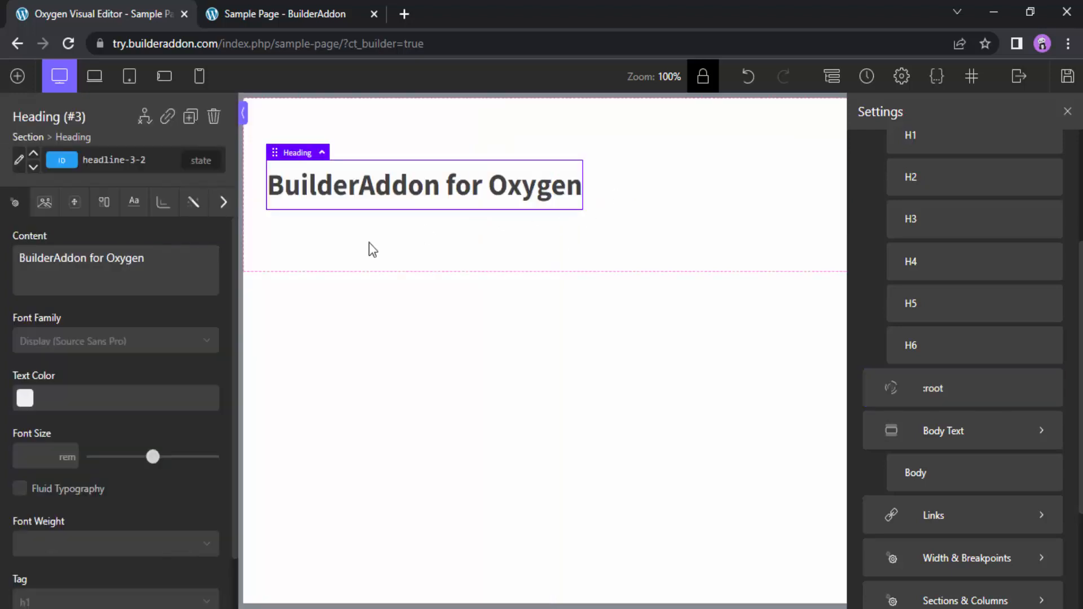
{"action": "left_click", "coordinate": [66, 398]}
{"action": "type", "text": "var(--"}
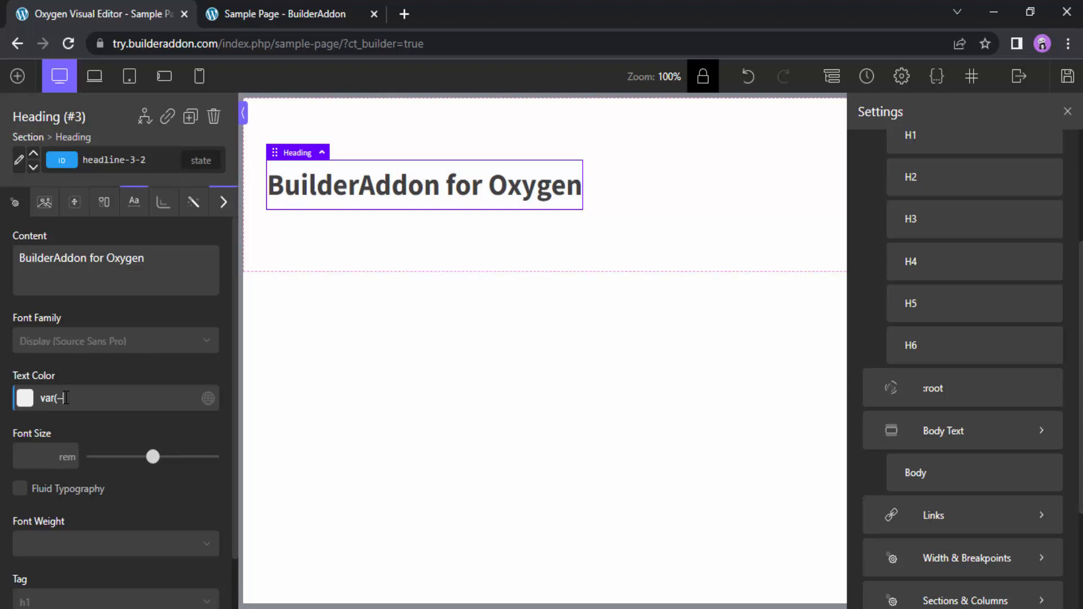
{"action": "type", "text": "color-primary)"}
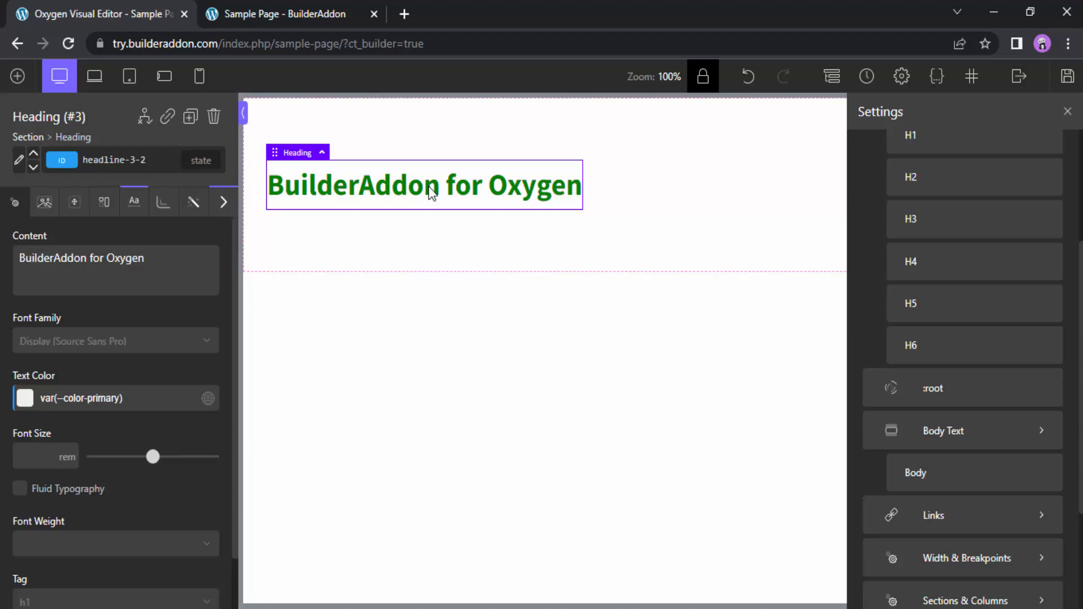
{"action": "triple_click", "coordinate": [157, 400]}
{"action": "key", "text": "BackSpace"}
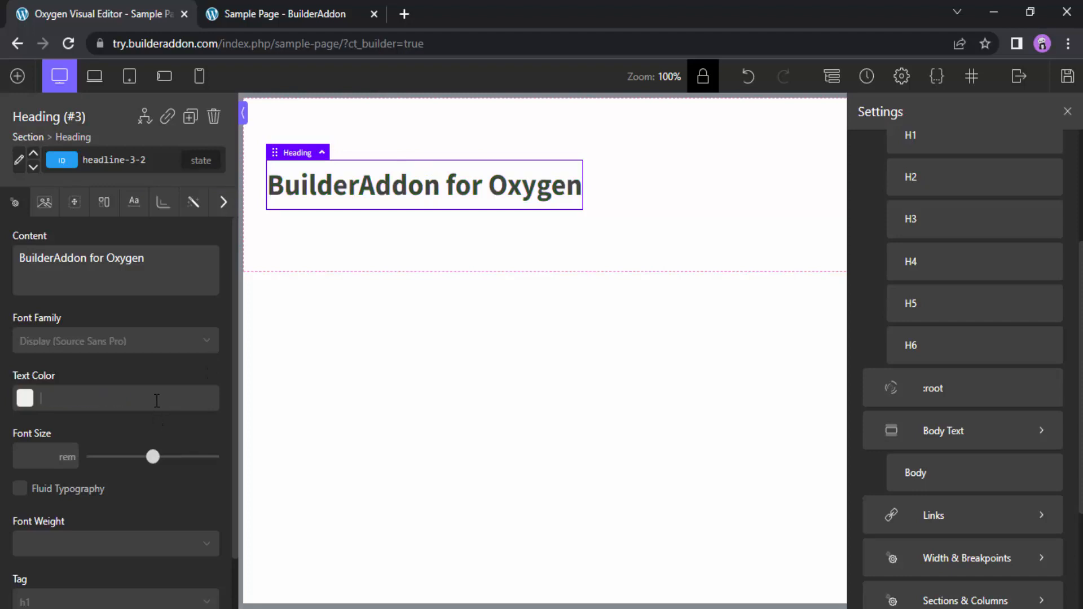
Set the typography color of the global Body selector to #001dff
{"action": "left_click", "coordinate": [938, 483]}
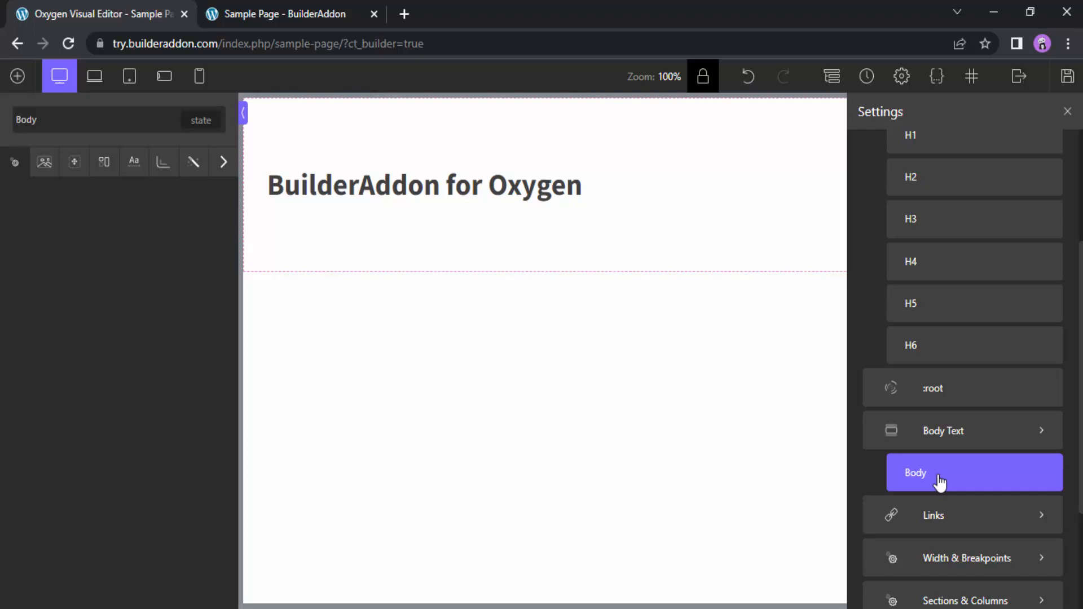
{"action": "left_click", "coordinate": [133, 175]}
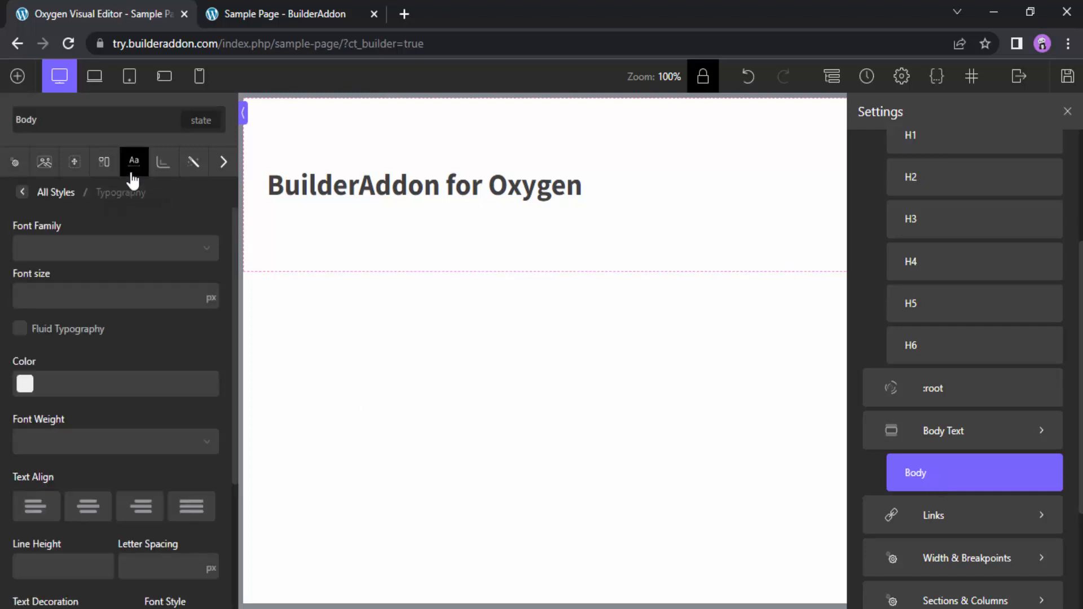
{"action": "left_click", "coordinate": [25, 384]}
{"action": "left_click", "coordinate": [155, 411]}
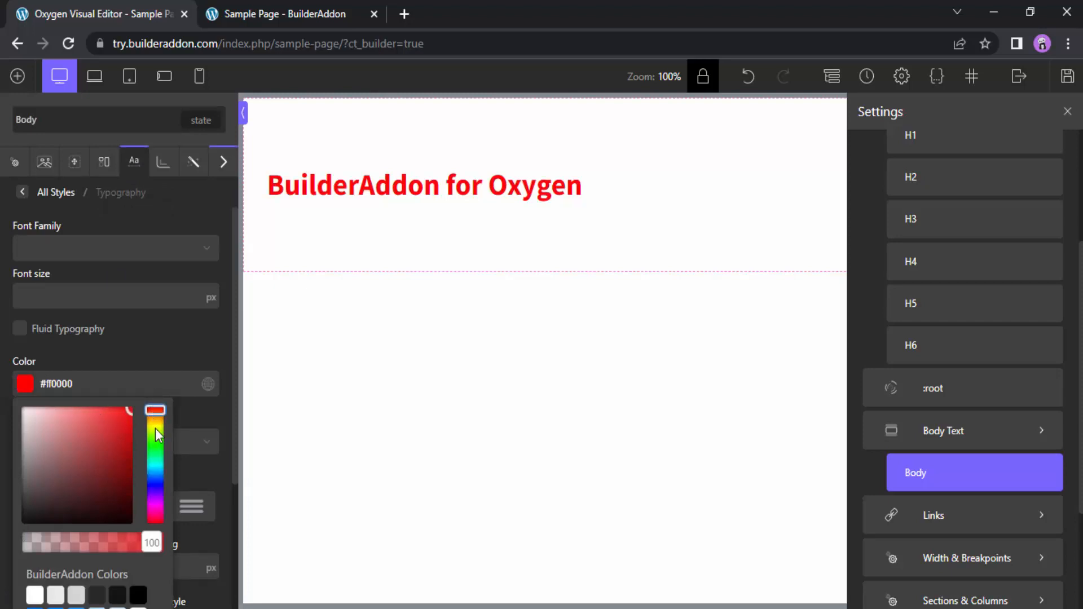
{"action": "left_click_drag", "start_coordinate": [154, 429], "coordinate": [163, 482]}
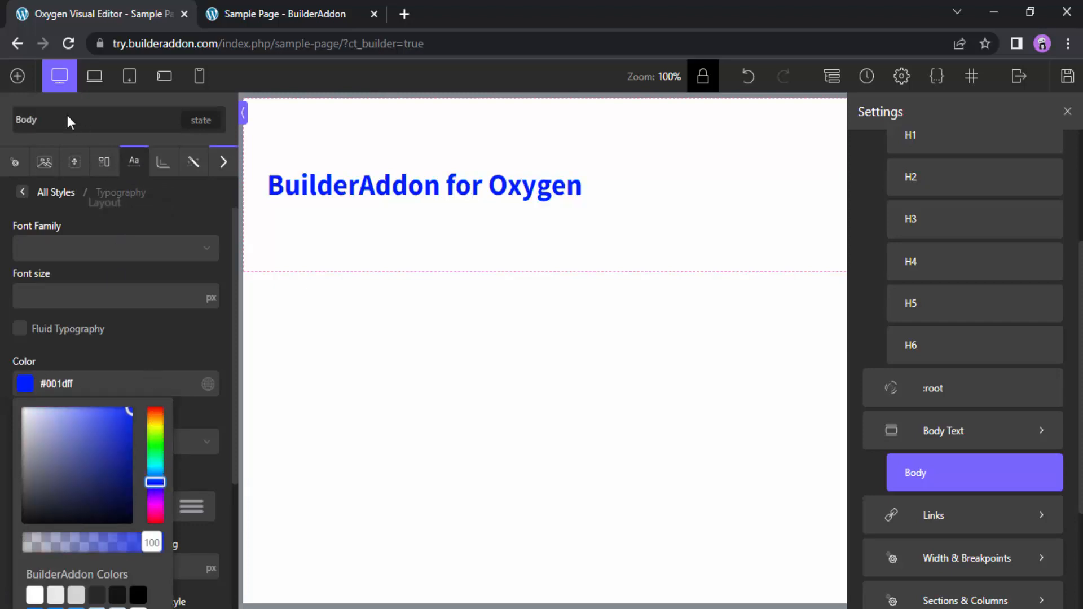
Add a Text element and an Icon element to the page below the heading's section
{"action": "left_click", "coordinate": [14, 84]}
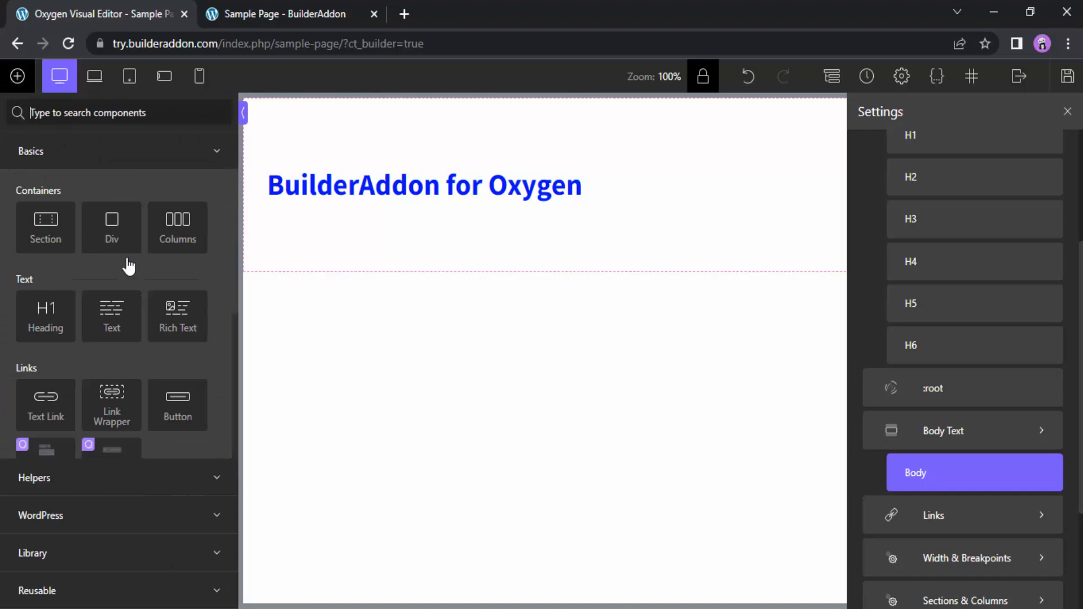
{"action": "left_click", "coordinate": [118, 326]}
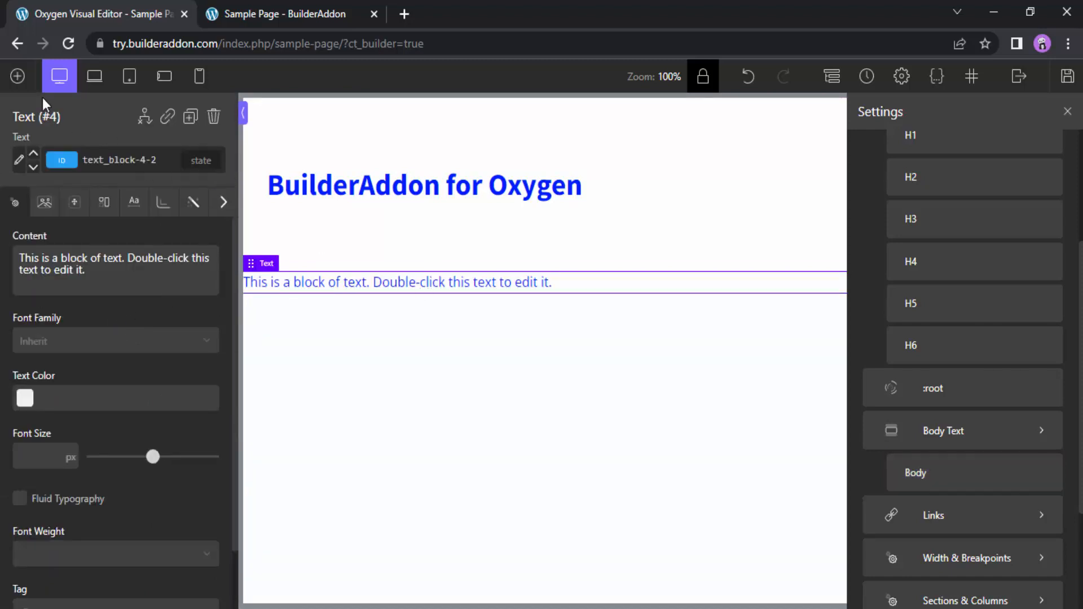
{"action": "left_click", "coordinate": [18, 76]}
{"action": "scroll", "coordinate": [167, 404], "scroll_direction": "down", "scroll_amount": 3}
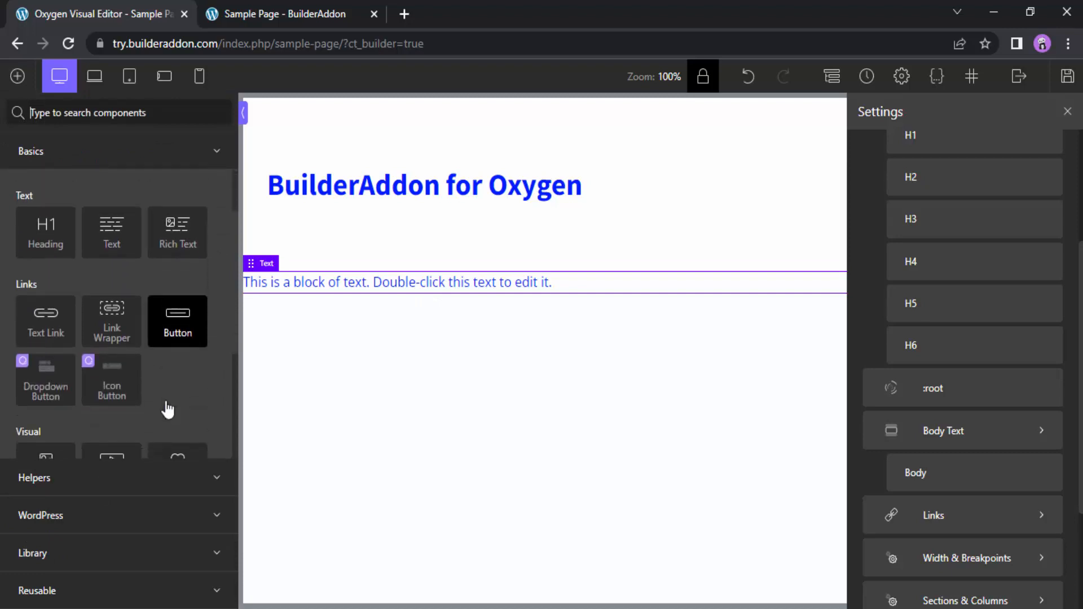
{"action": "left_click", "coordinate": [178, 396]}
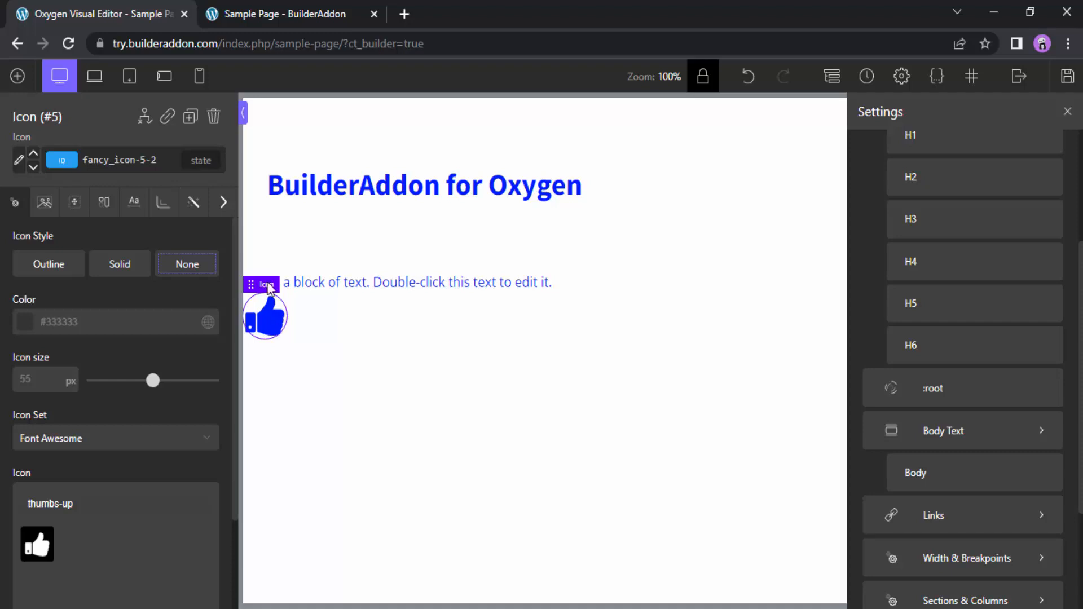
Delete the icon and the text block below the section
{"action": "left_click", "coordinate": [213, 116]}
{"action": "left_click", "coordinate": [330, 283]}
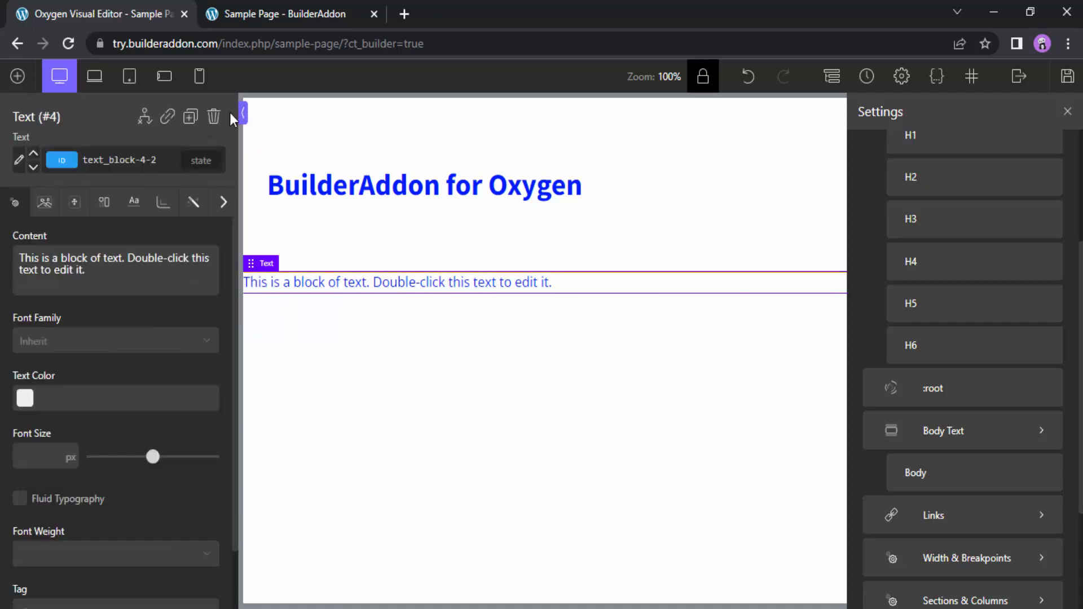
{"action": "left_click", "coordinate": [216, 115]}
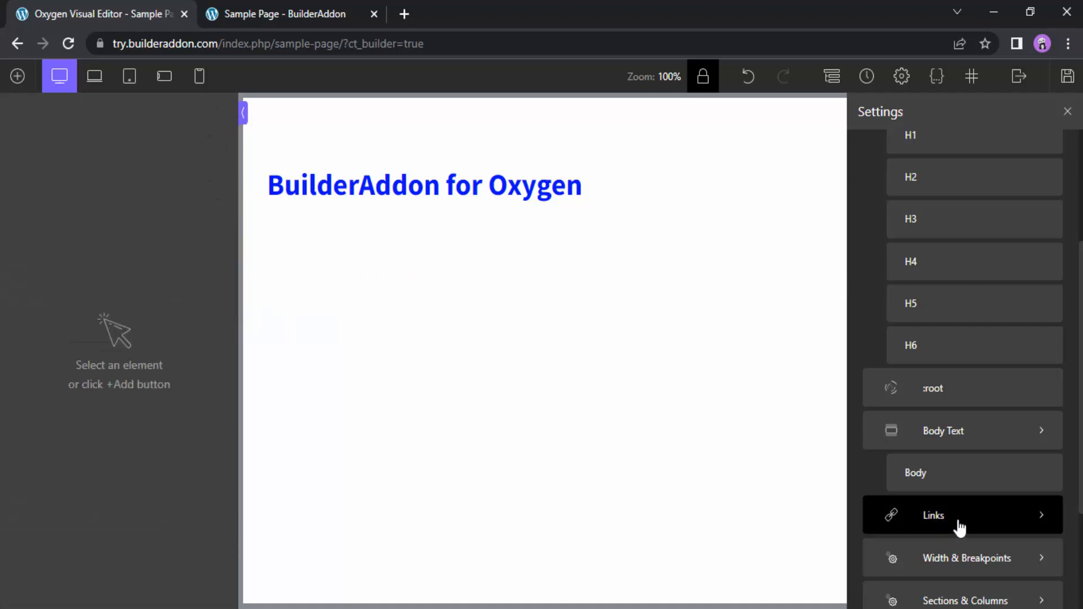
Try the background color #ffb7b7 on the global Body selector and clear it again
{"action": "left_click", "coordinate": [972, 481]}
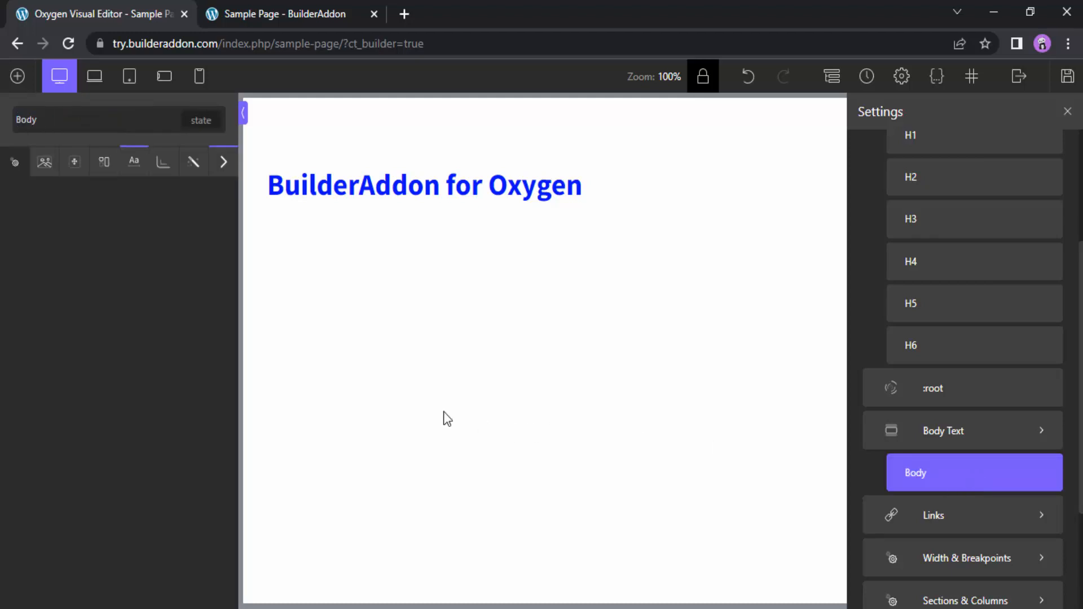
{"action": "left_click", "coordinate": [135, 164]}
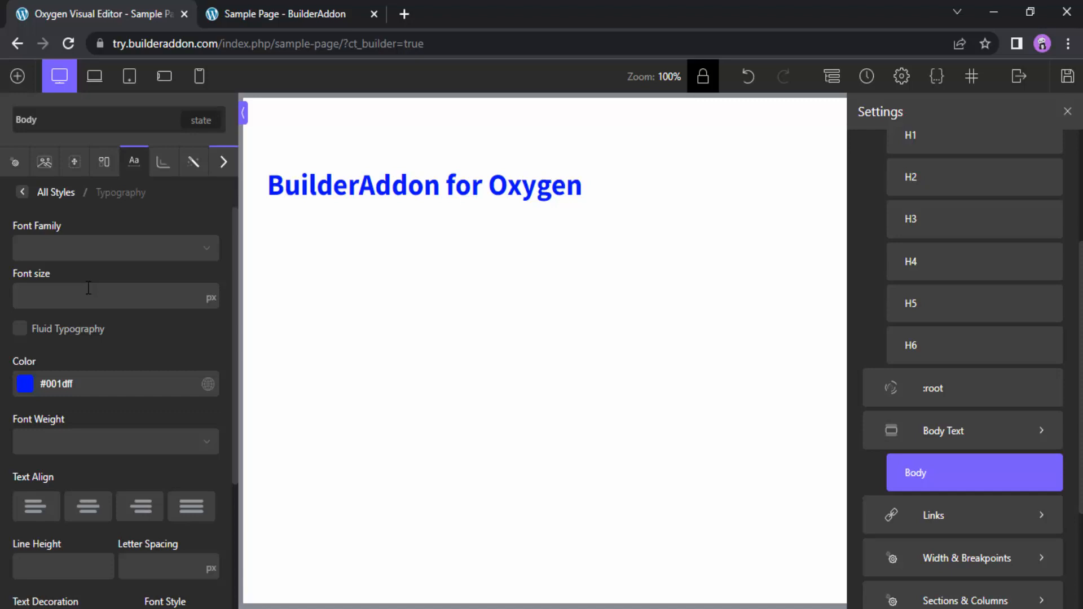
{"action": "left_click", "coordinate": [45, 168]}
{"action": "left_click", "coordinate": [25, 249]}
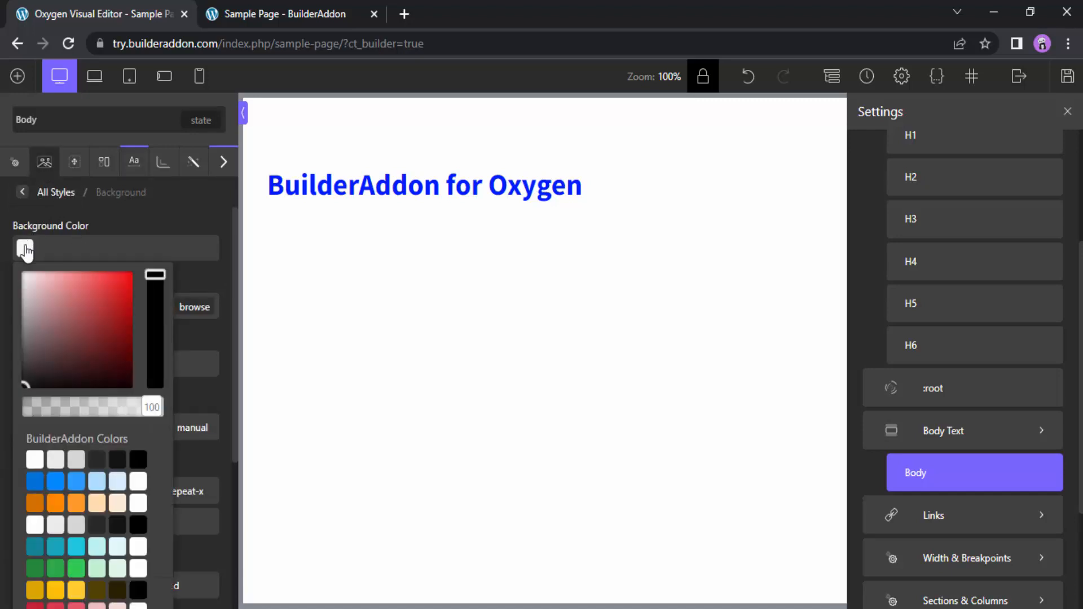
{"action": "left_click", "coordinate": [50, 276]}
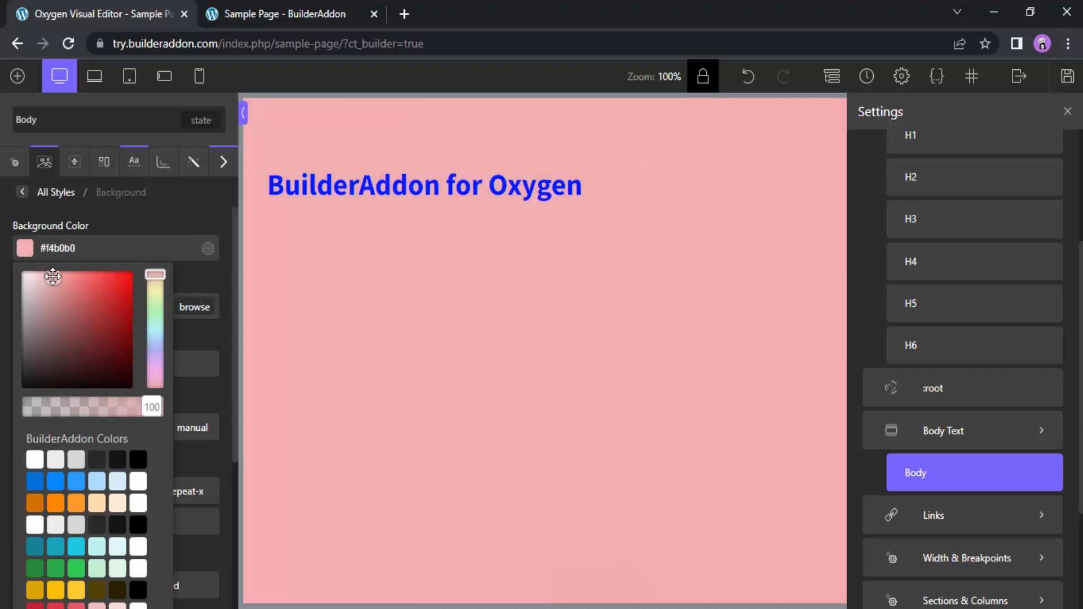
{"action": "left_click_drag", "start_coordinate": [53, 274], "coordinate": [24, 264]}
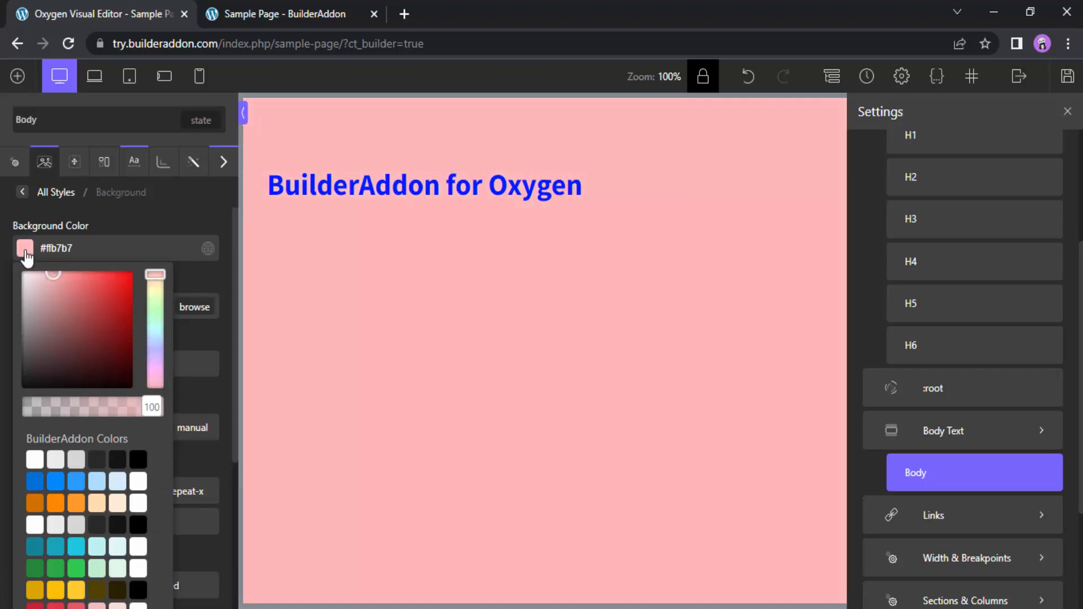
{"action": "double_click", "coordinate": [92, 248]}
{"action": "key", "text": "BackSpace"}
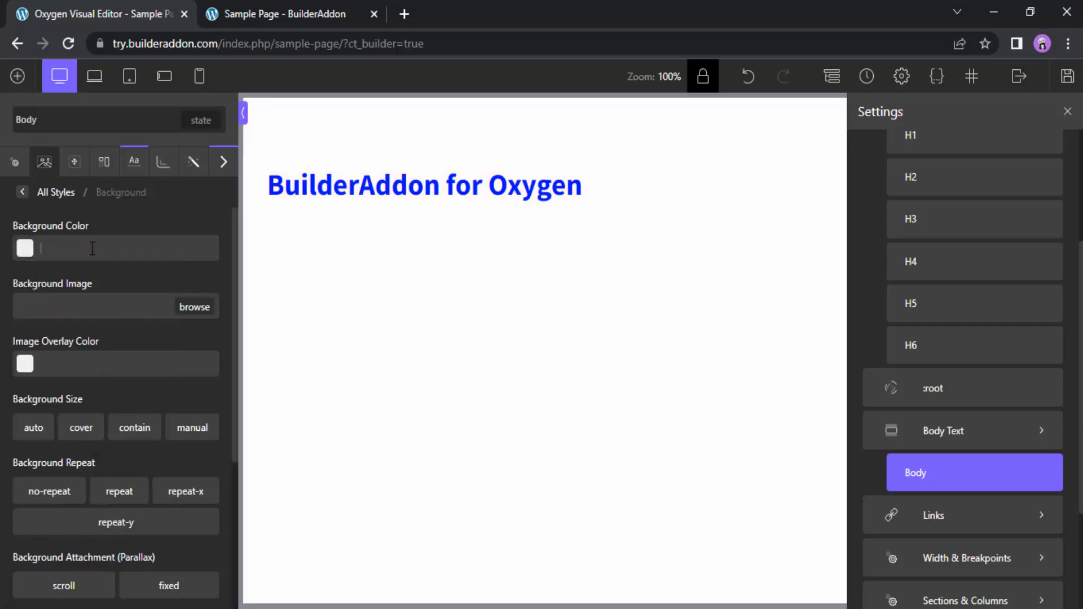
Clear the typography color of the global Body selector
{"action": "left_click", "coordinate": [135, 164]}
{"action": "double_click", "coordinate": [81, 383]}
{"action": "key", "text": "BackSpace"}
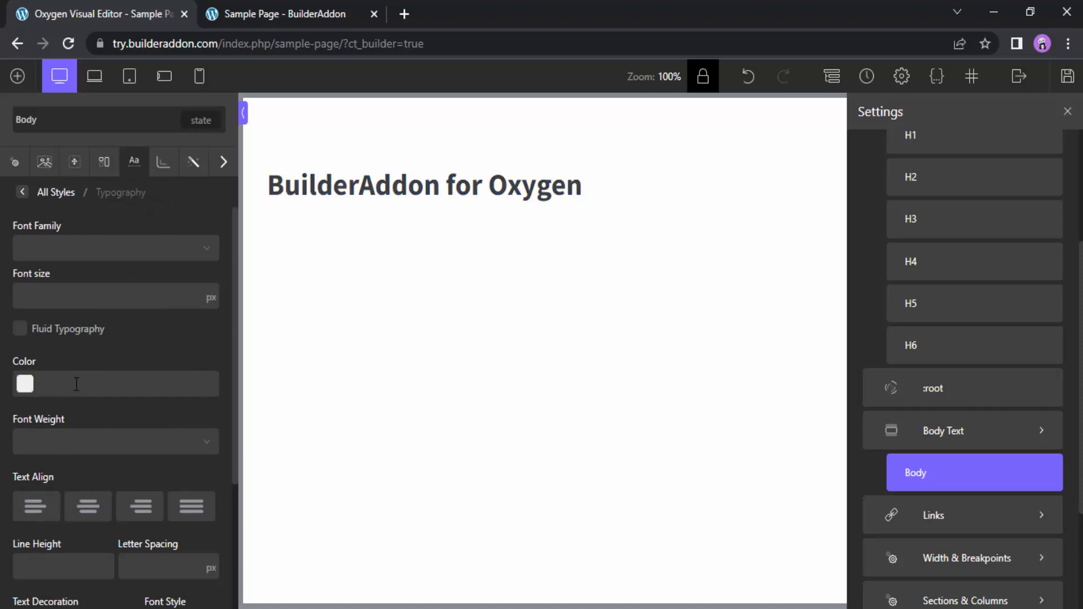
Switch the heading to its global Headline selector and set that selector's text color to #ff0000
{"action": "left_click", "coordinate": [428, 201]}
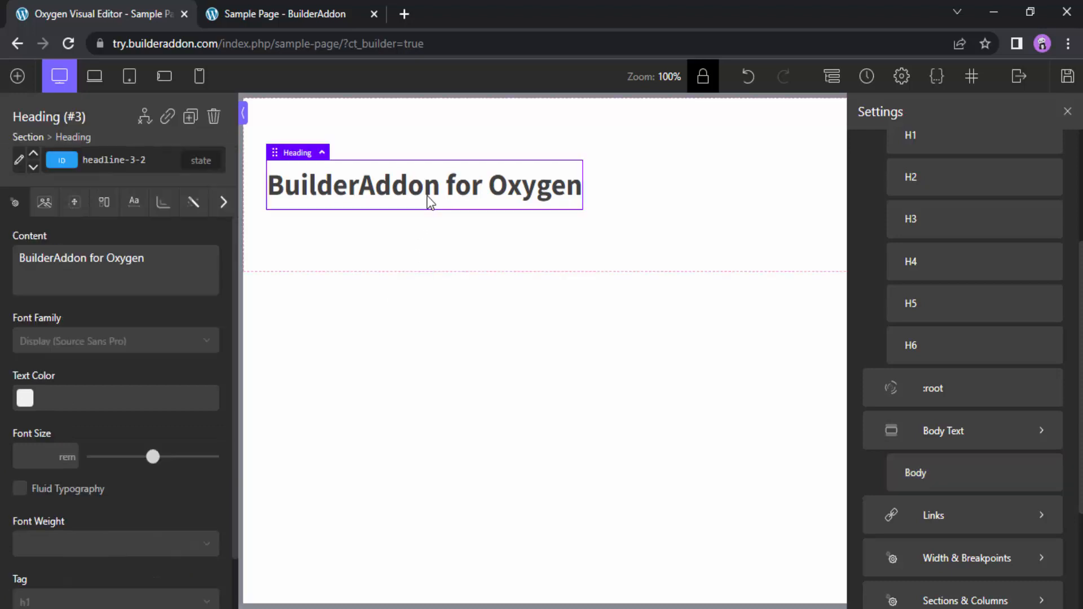
{"action": "left_click", "coordinate": [19, 160]}
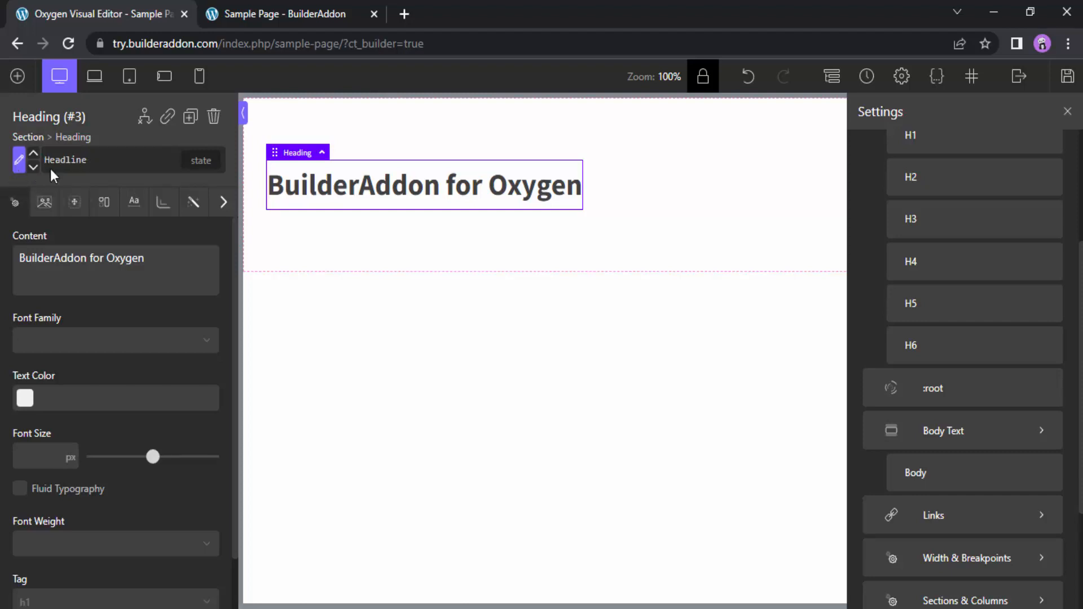
{"action": "left_click", "coordinate": [80, 159]}
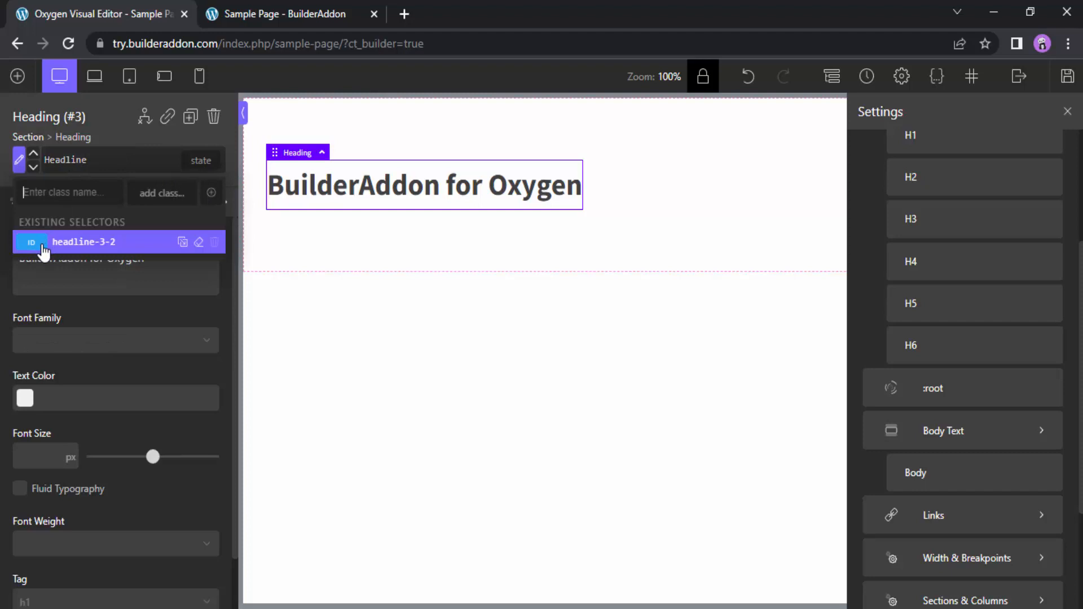
{"action": "left_click", "coordinate": [80, 162]}
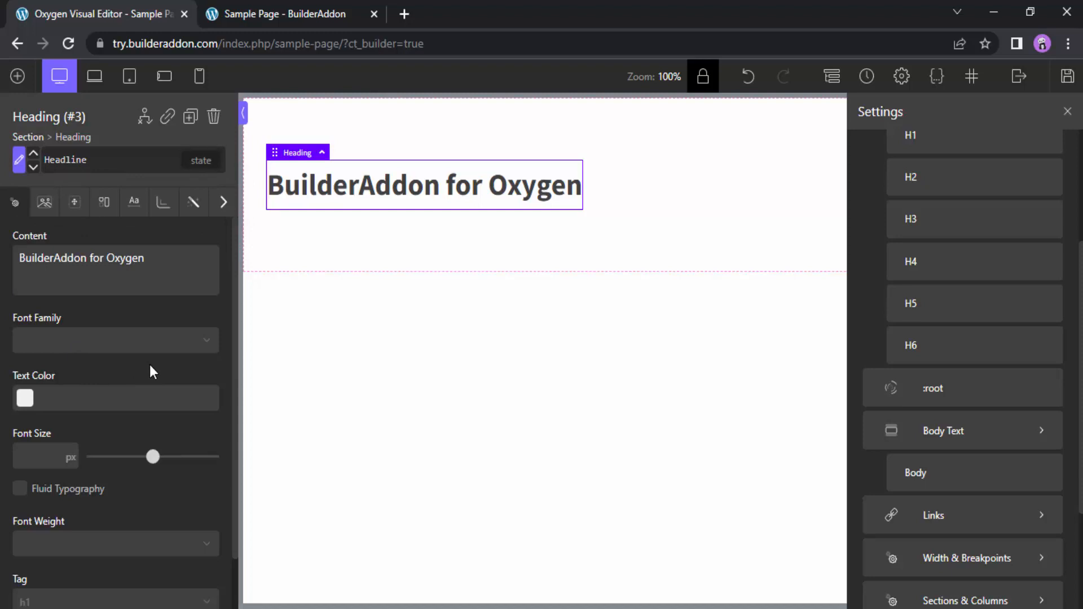
{"action": "left_click", "coordinate": [29, 400]}
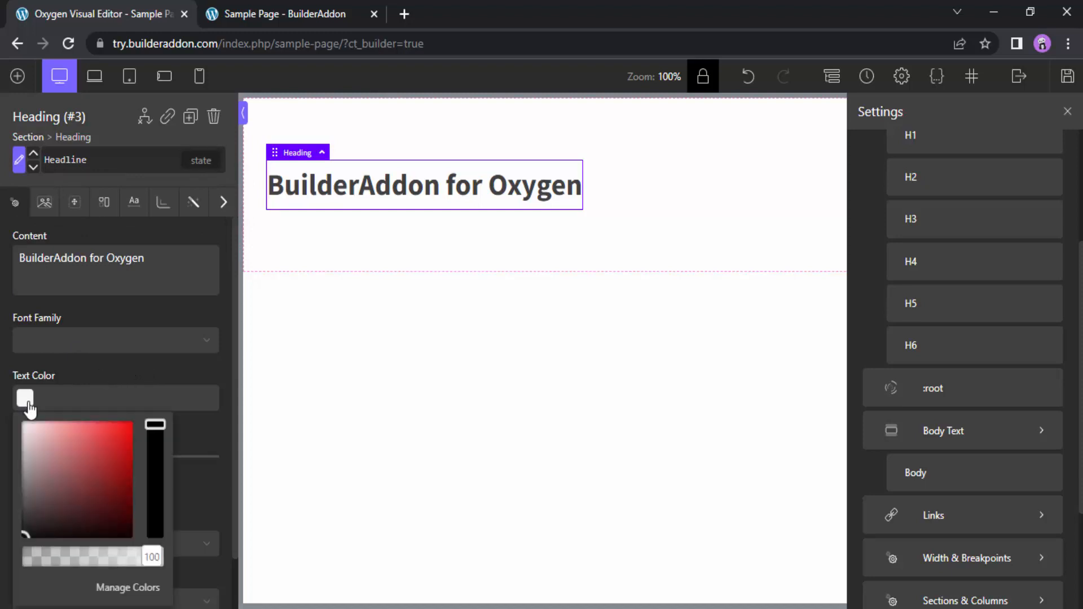
{"action": "left_click_drag", "start_coordinate": [92, 477], "coordinate": [142, 408]}
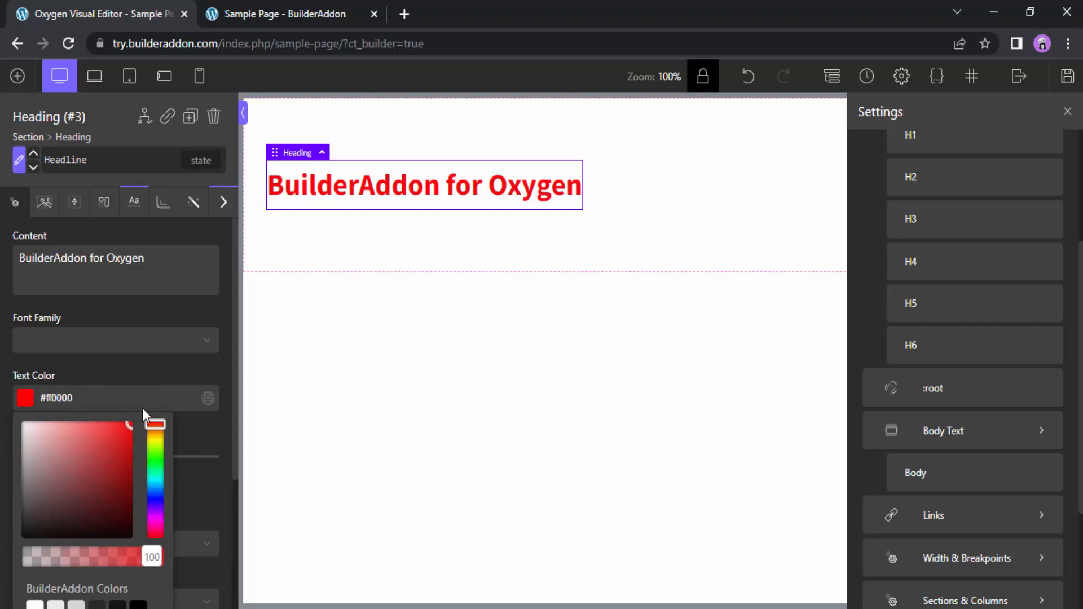
{"action": "left_click", "coordinate": [24, 399]}
Add a second heading to the section and switch it to its global Headline selector
{"action": "left_click", "coordinate": [17, 76]}
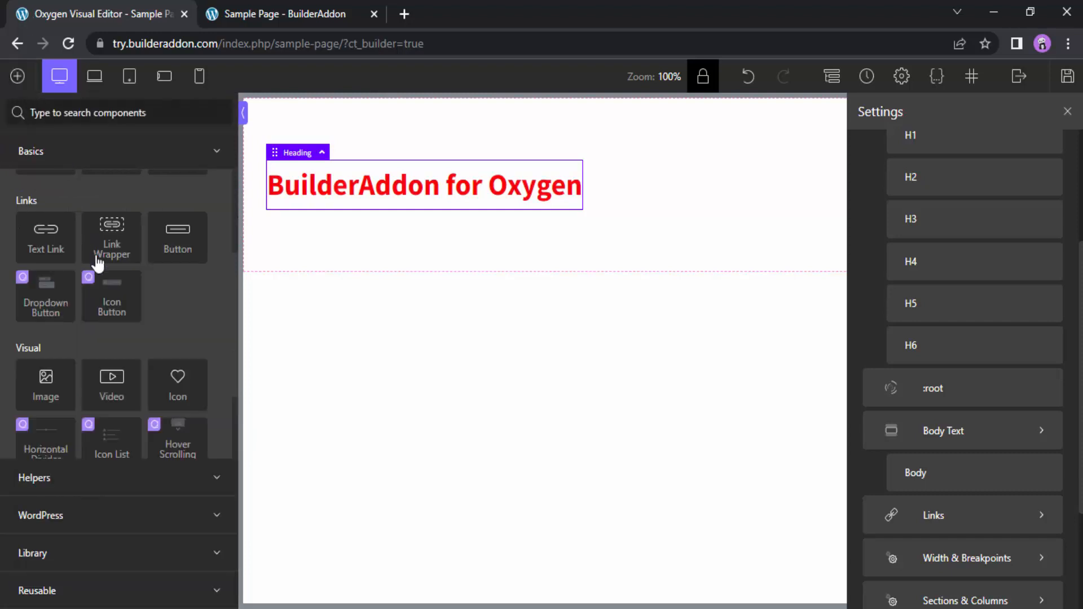
{"action": "scroll", "coordinate": [103, 367], "scroll_direction": "up", "scroll_amount": 3}
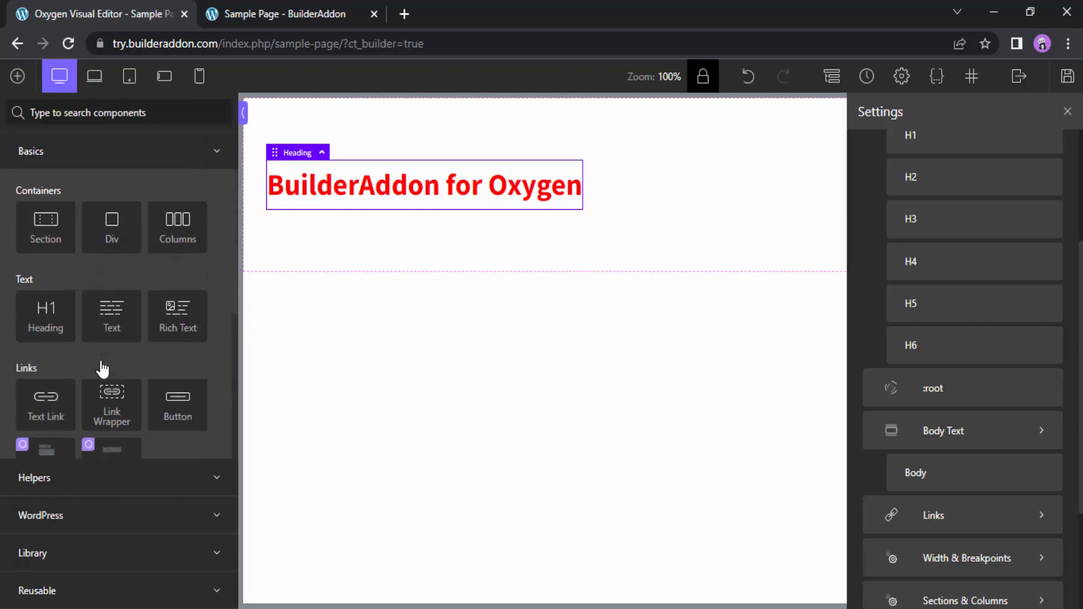
{"action": "left_click", "coordinate": [57, 337]}
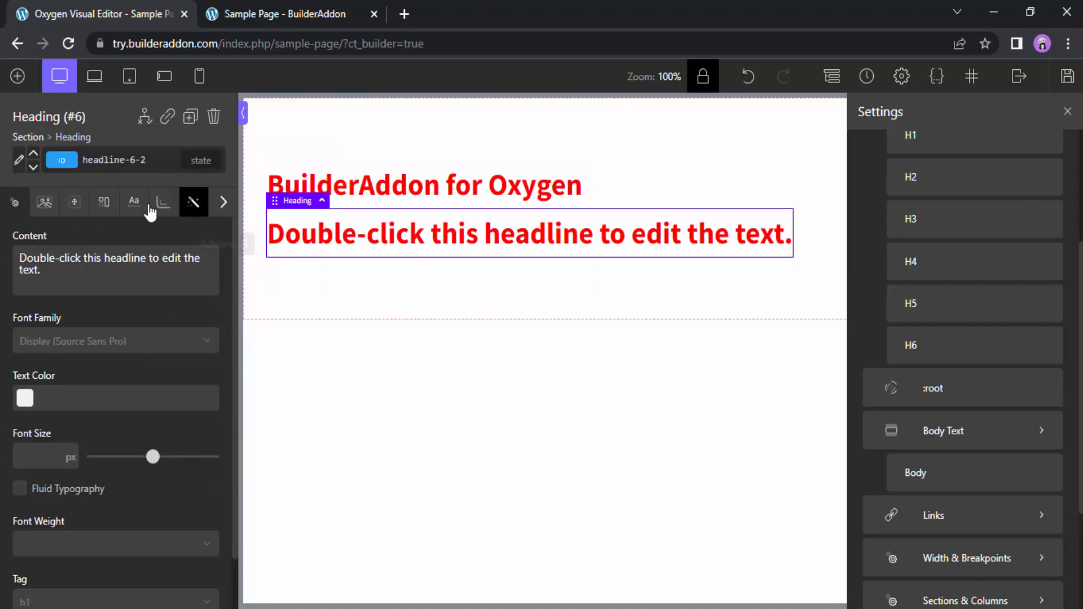
{"action": "left_click", "coordinate": [19, 166]}
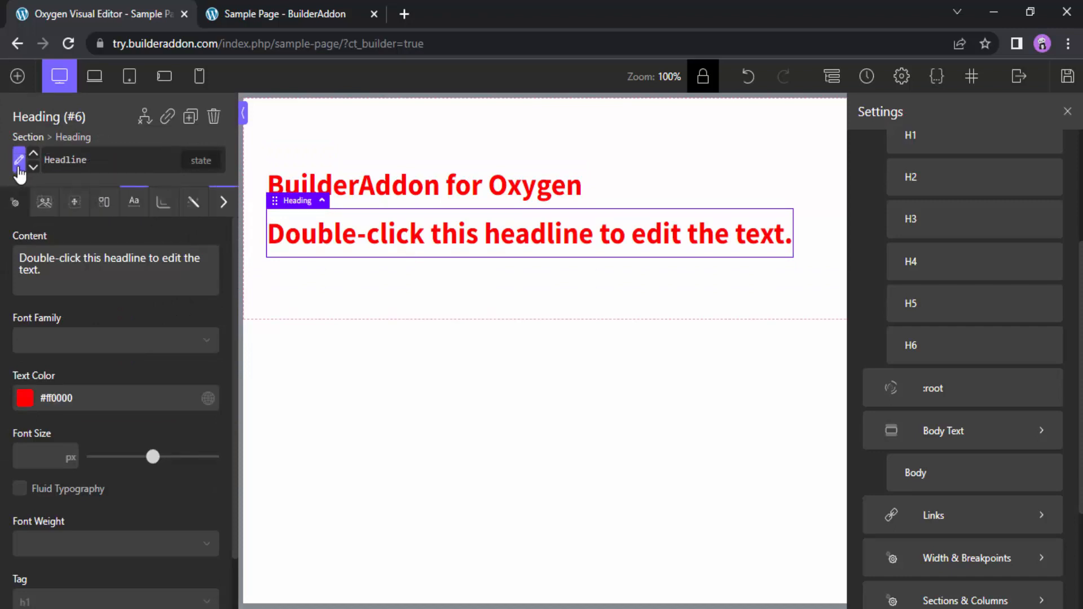
Try the text color #00ff77 on the global Headline selector, and clear the selector's text color
{"action": "left_click", "coordinate": [27, 401]}
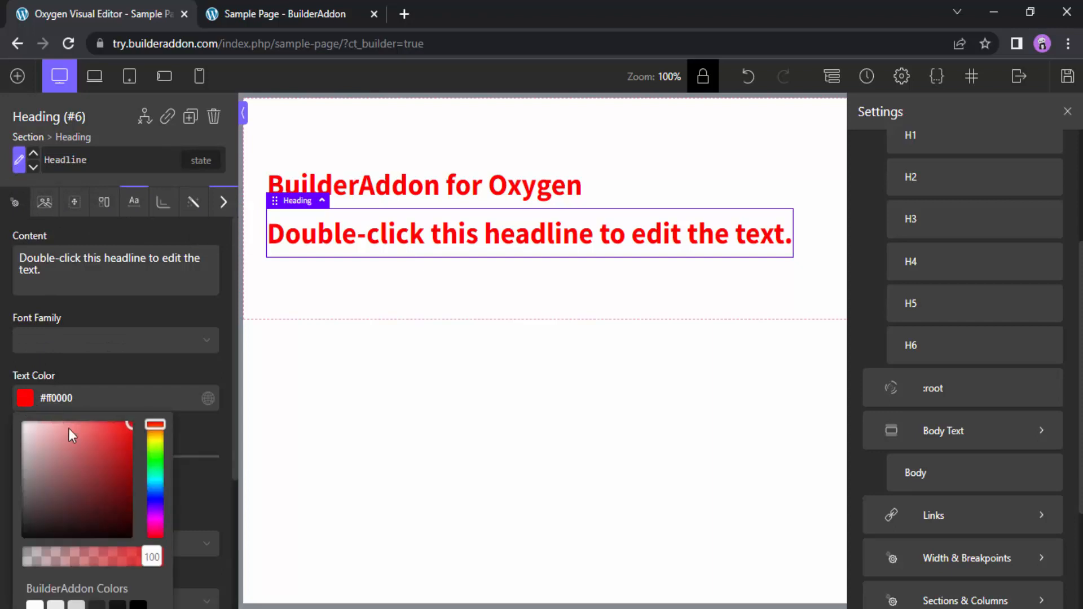
{"action": "left_click_drag", "start_coordinate": [155, 425], "coordinate": [151, 473]}
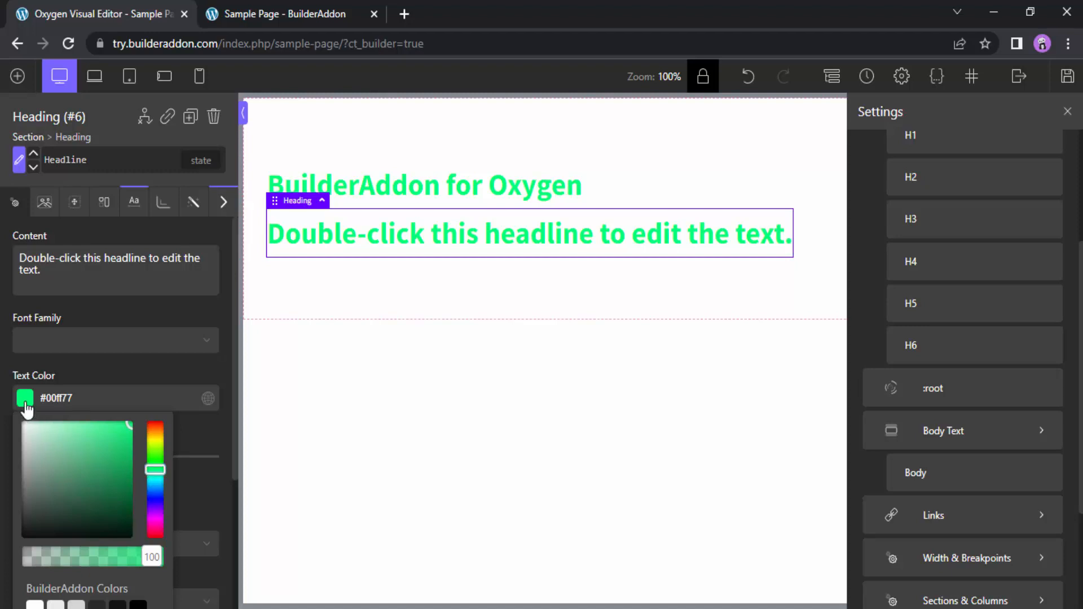
{"action": "left_click", "coordinate": [88, 400]}
{"action": "key", "text": "BackSpace"}
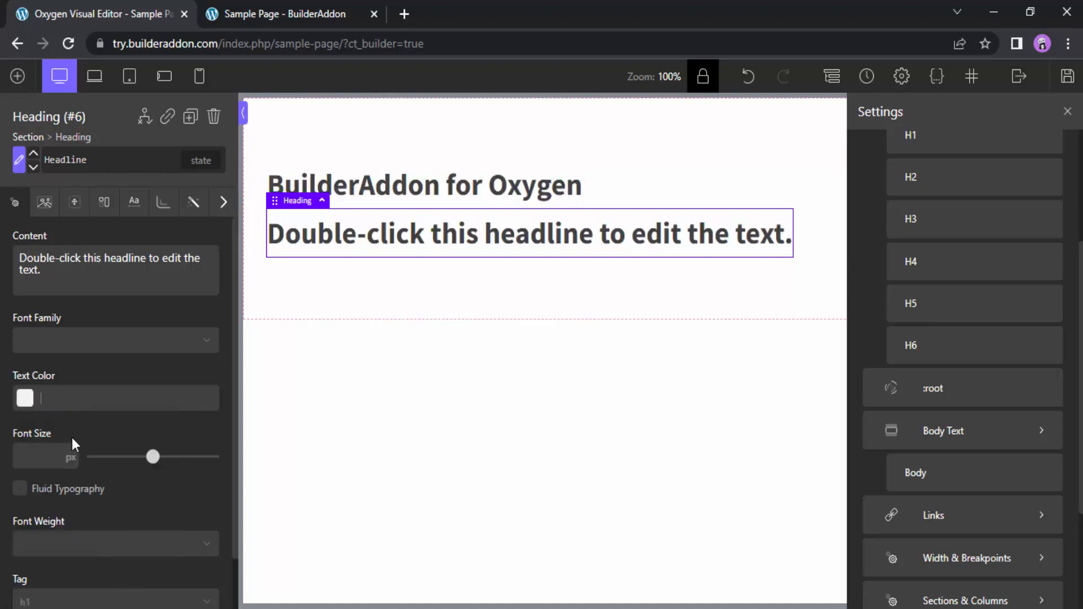
Delete the second heading and take the remaining heading out of its global Headline selector
{"action": "left_click", "coordinate": [213, 116]}
{"action": "left_click", "coordinate": [337, 195]}
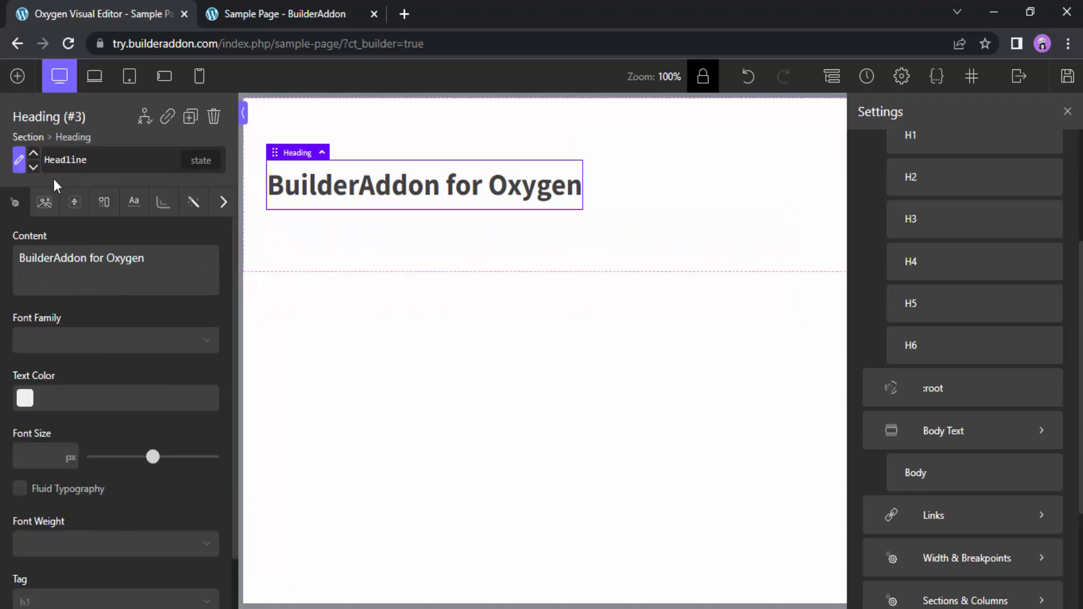
{"action": "left_click", "coordinate": [18, 164]}
Add a button below the heading and duplicate it three times
{"action": "left_click", "coordinate": [18, 76]}
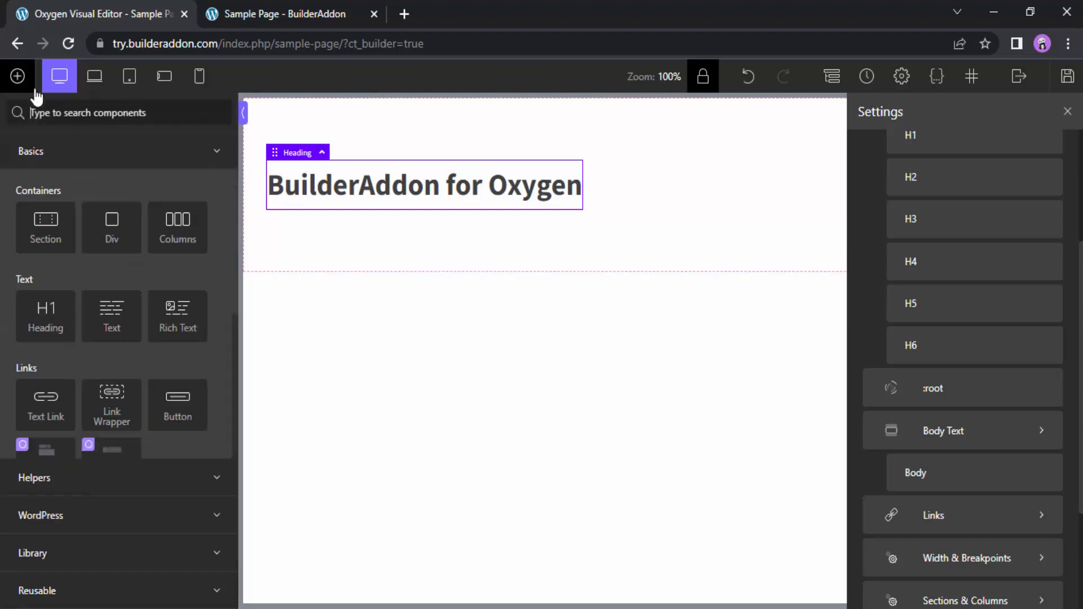
{"action": "left_click", "coordinate": [180, 409]}
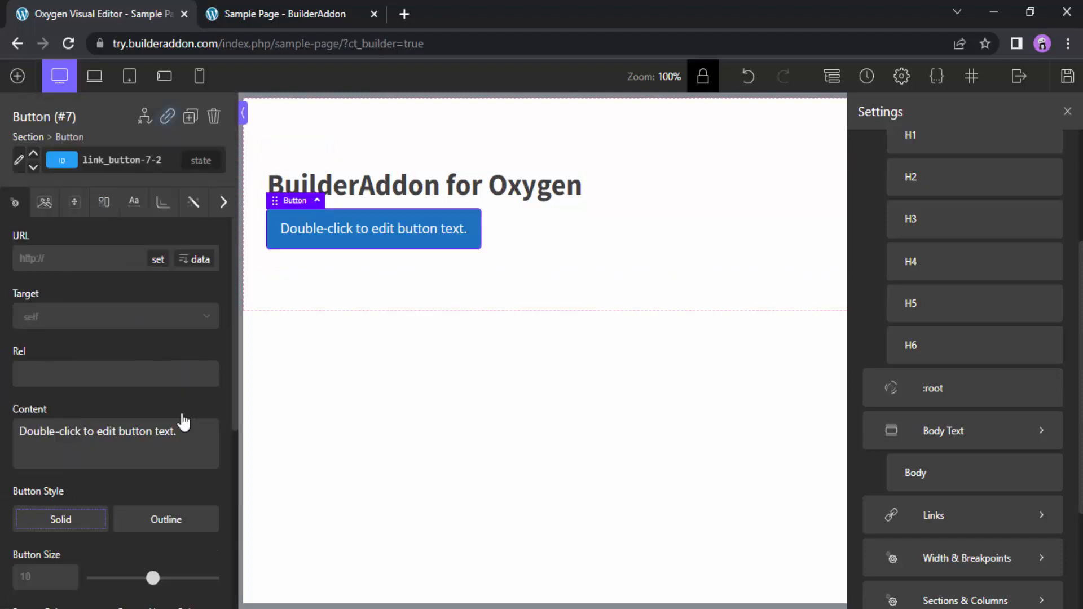
{"action": "left_click", "coordinate": [191, 117]}
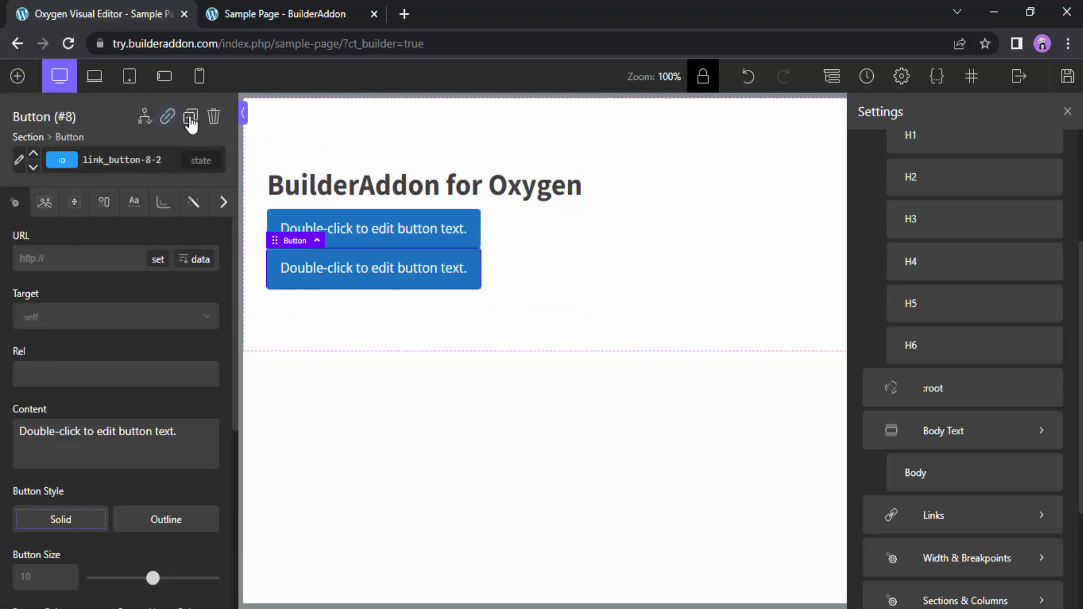
{"action": "left_click", "coordinate": [190, 117]}
{"action": "left_click", "coordinate": [190, 117]}
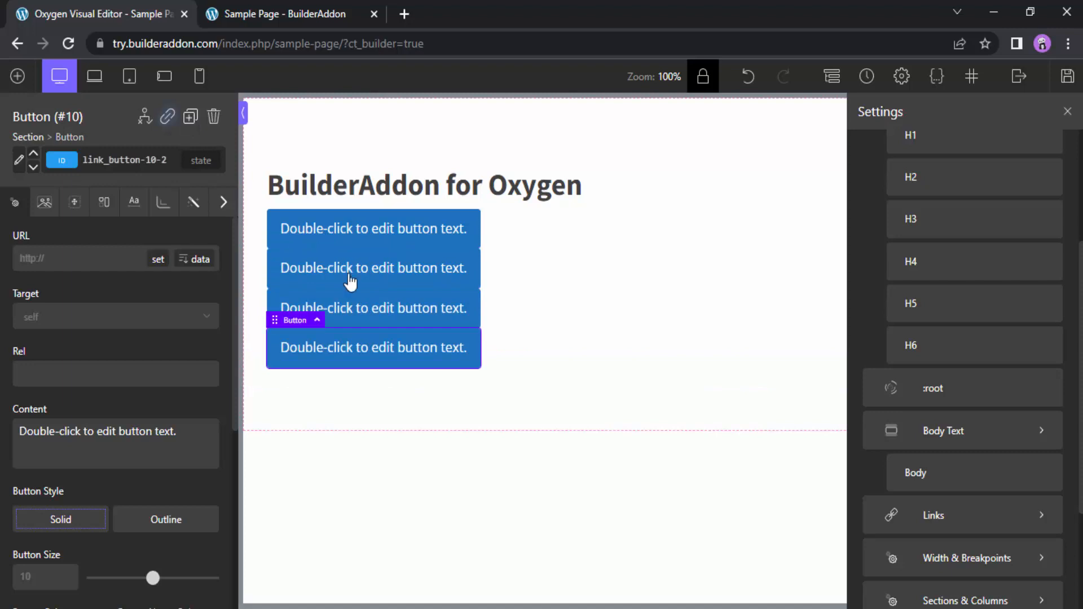
Set the section's child element gap to 10 px
{"action": "left_click", "coordinate": [697, 297]}
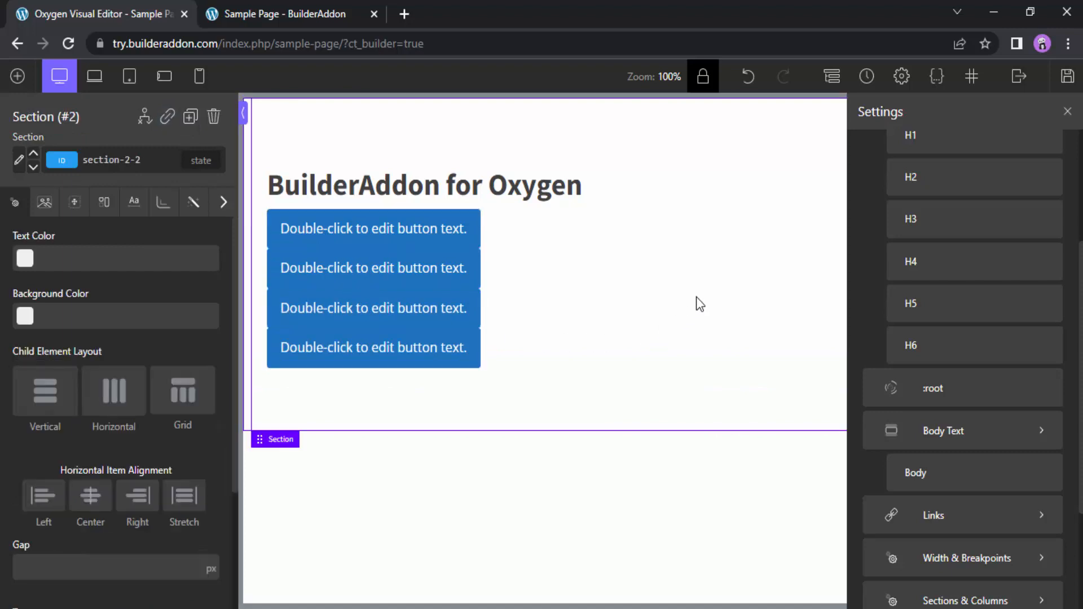
{"action": "left_click", "coordinate": [61, 570]}
{"action": "type", "text": "10"}
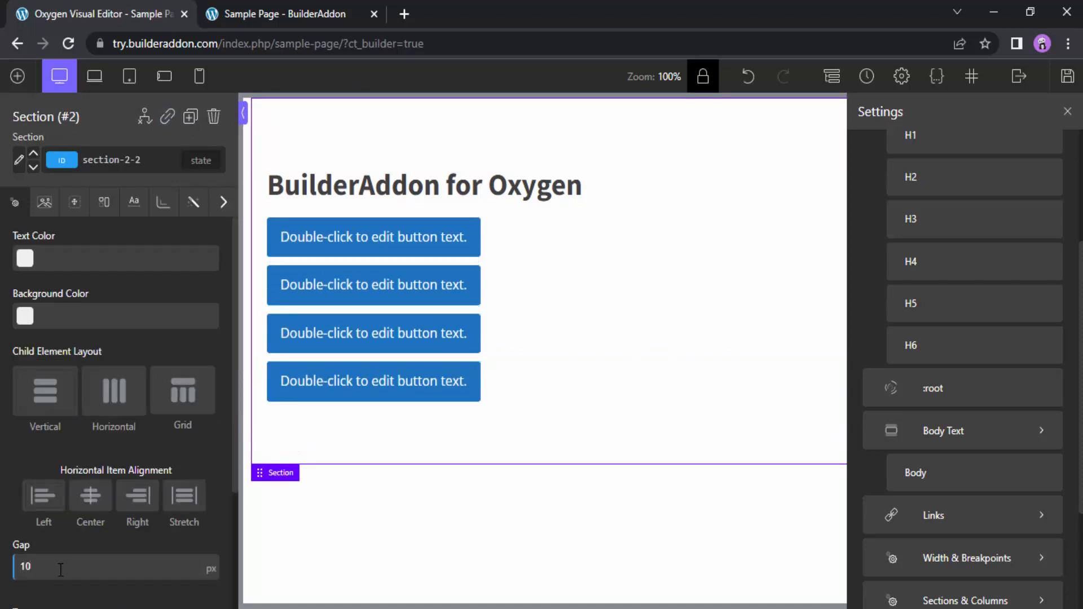
Set the button color of the global Link Button selector to #0088ff through the first button, and leave the global selector
{"action": "left_click", "coordinate": [374, 252]}
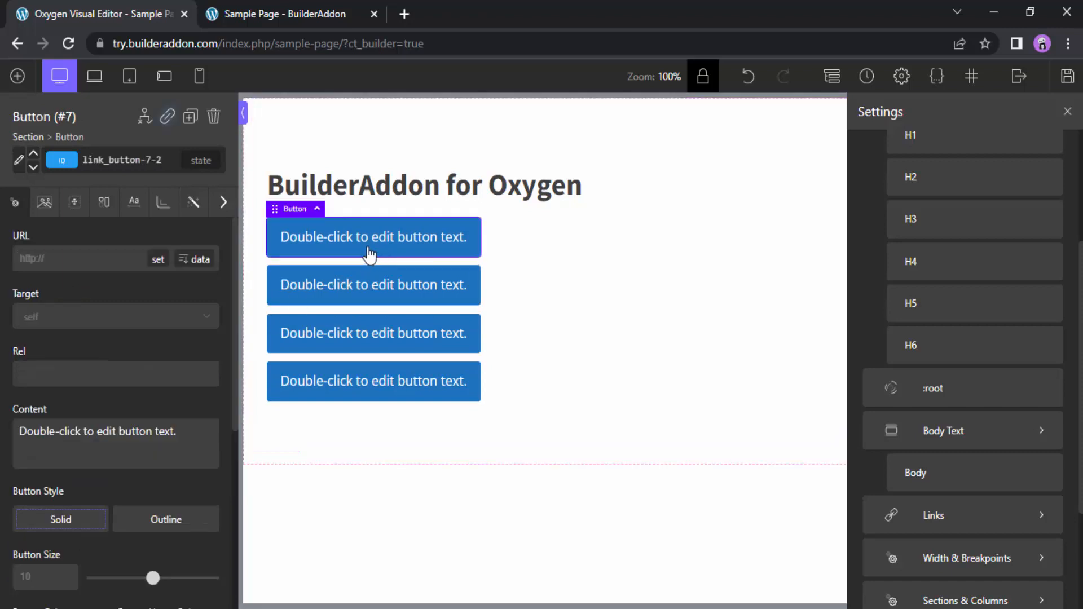
{"action": "left_click", "coordinate": [19, 161]}
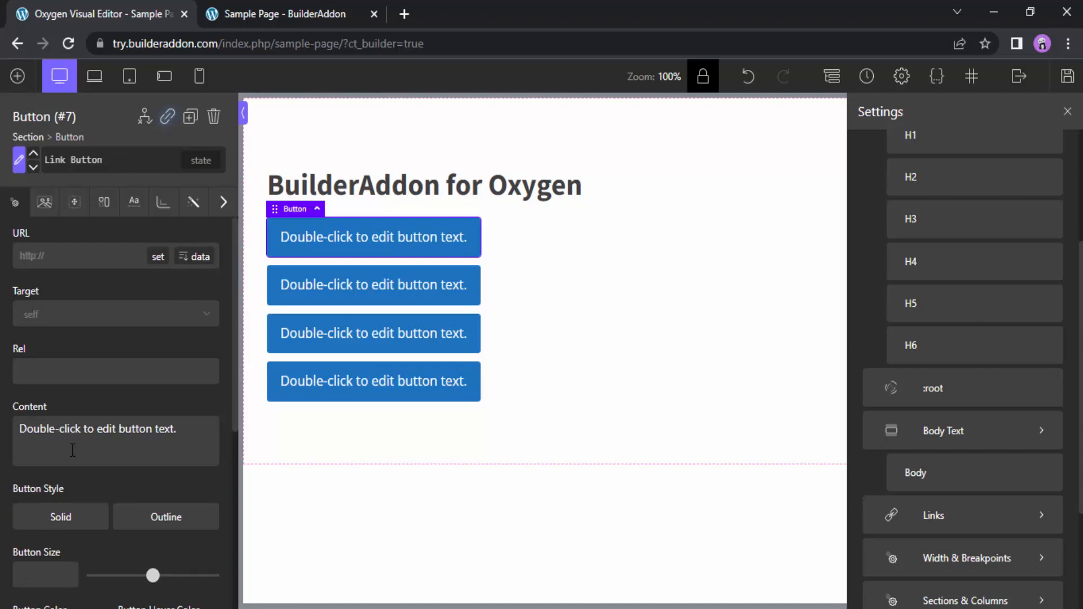
{"action": "left_click", "coordinate": [25, 386]}
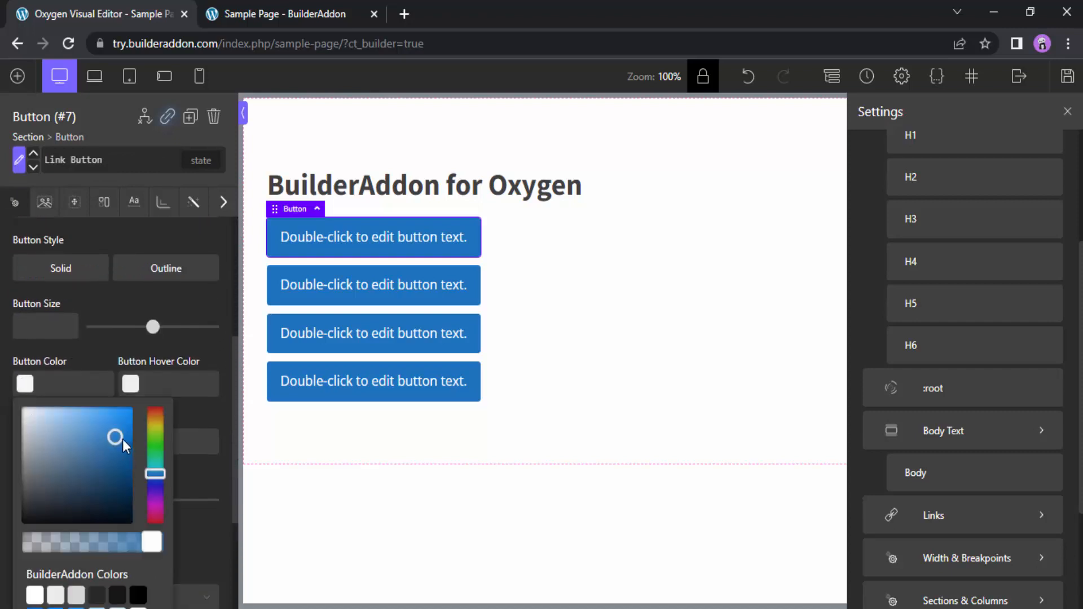
{"action": "left_click_drag", "start_coordinate": [120, 439], "coordinate": [146, 390]}
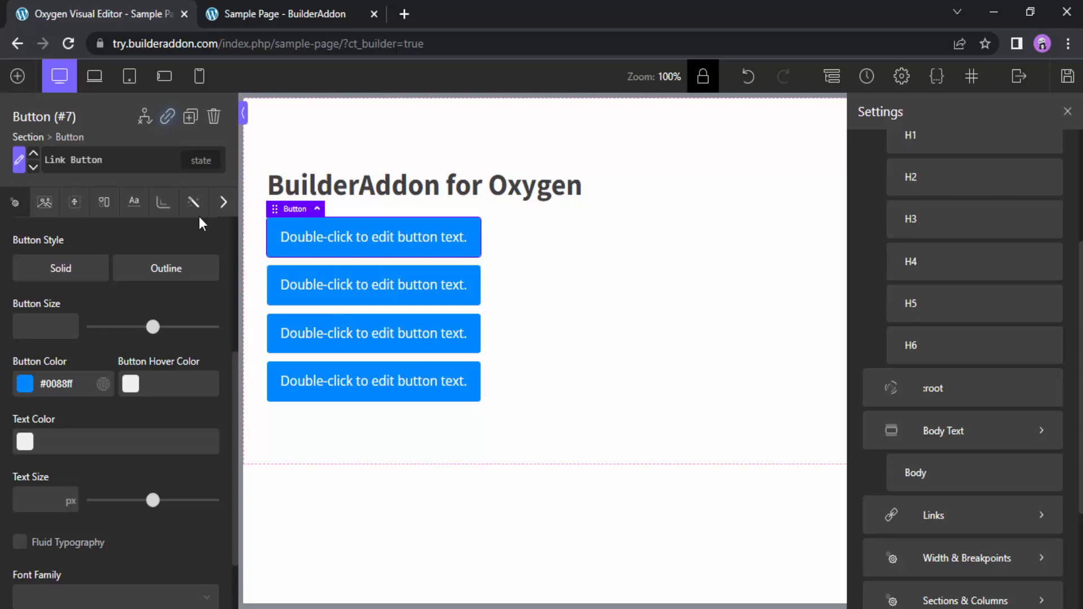
{"action": "left_click", "coordinate": [19, 172]}
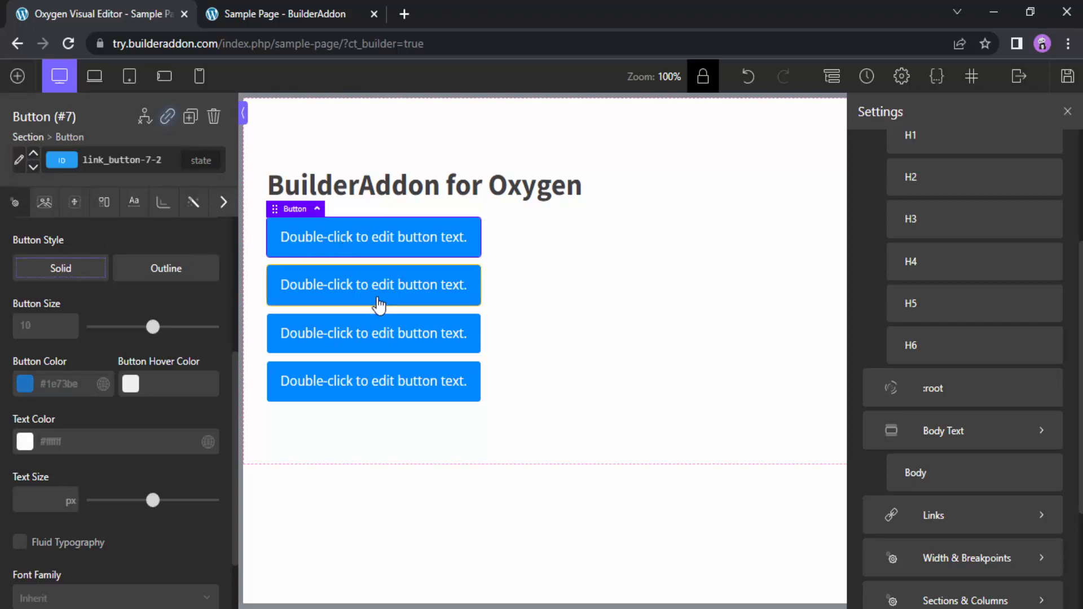
Give the first two buttons the primary style and set the global Primary Link Button selector's button color to #0dff05
{"action": "left_click", "coordinate": [34, 156]}
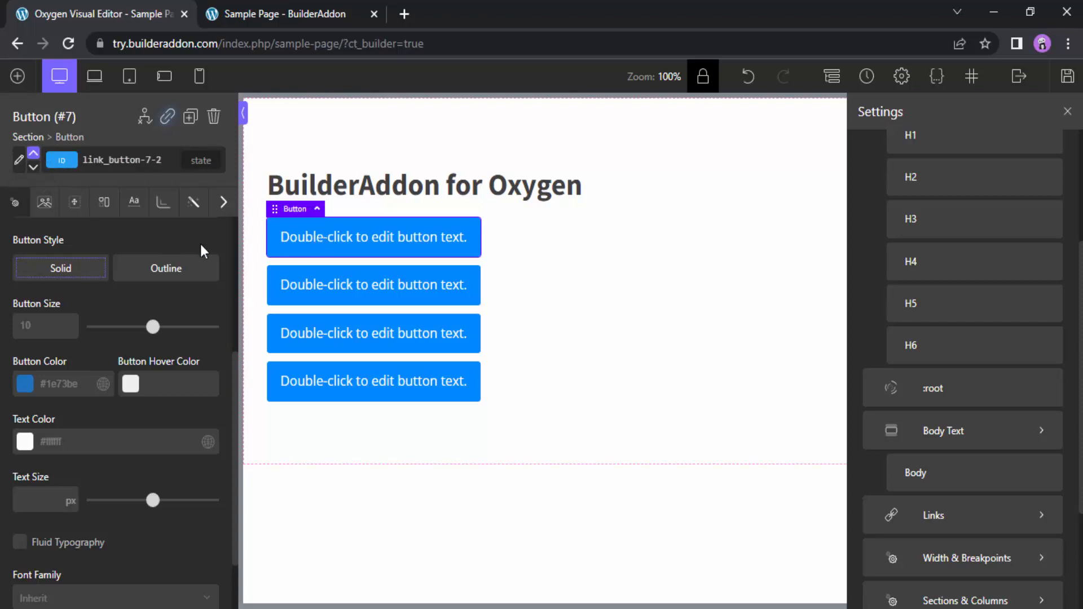
{"action": "left_click", "coordinate": [18, 160]}
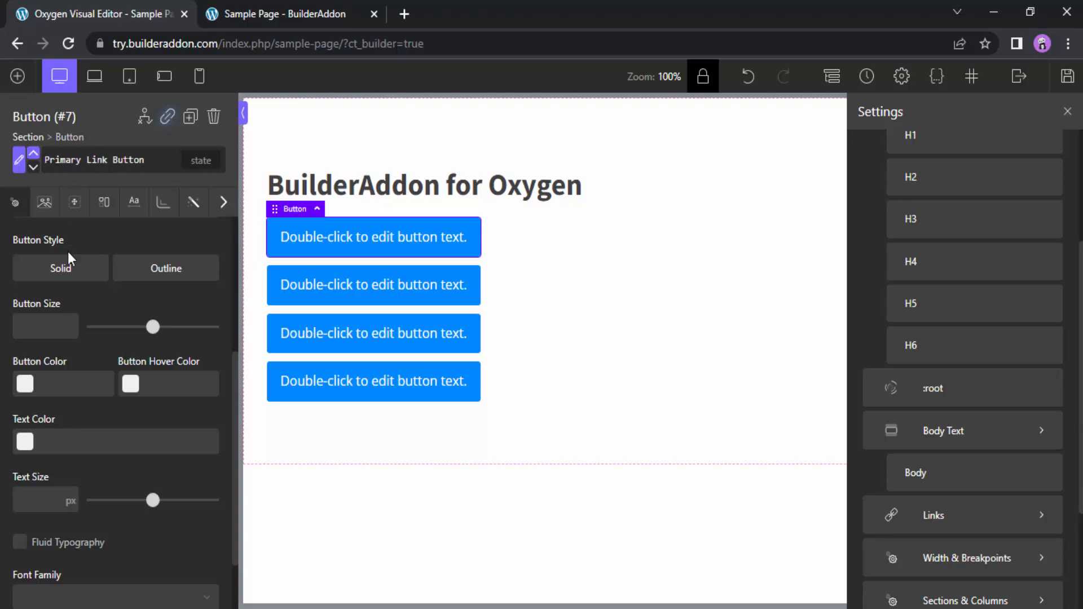
{"action": "left_click", "coordinate": [24, 385]}
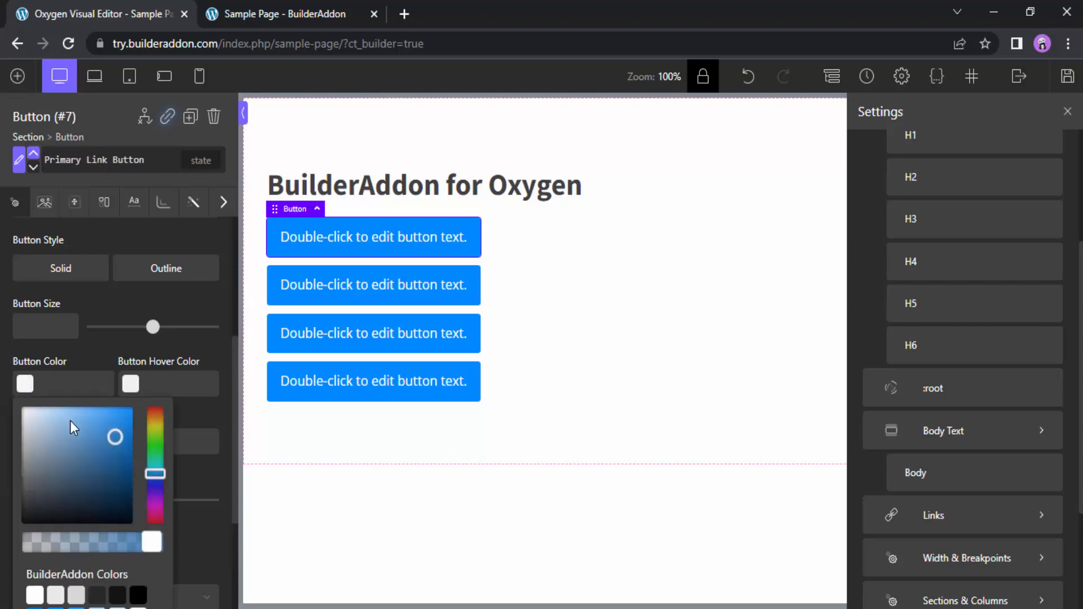
{"action": "scroll", "coordinate": [70, 421], "scroll_direction": "down", "scroll_amount": 2}
{"action": "left_click_drag", "start_coordinate": [115, 354], "coordinate": [131, 325]}
{"action": "left_click_drag", "start_coordinate": [155, 388], "coordinate": [156, 363]}
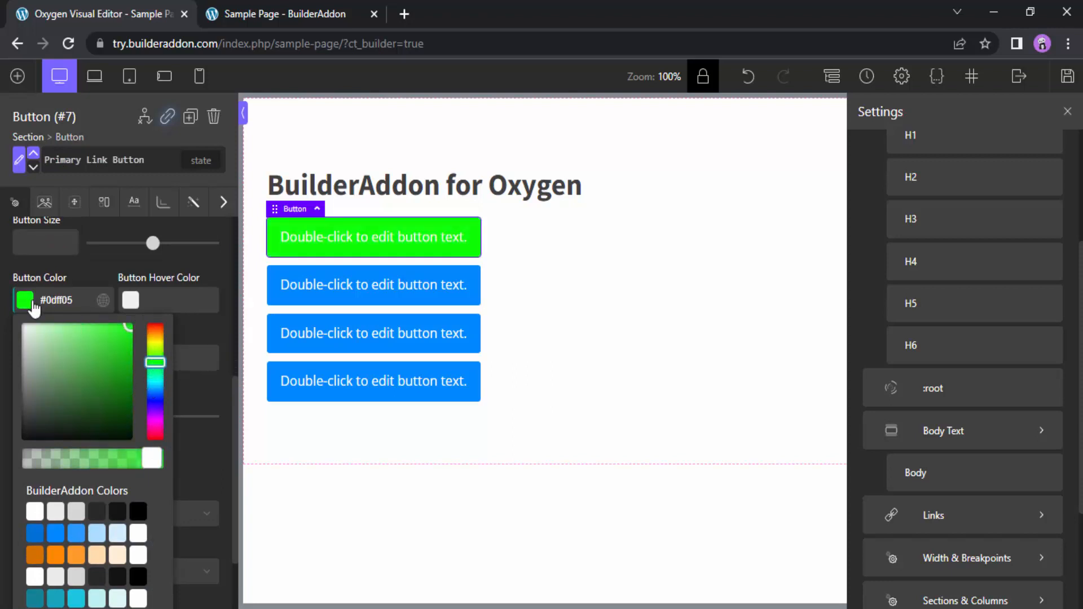
{"action": "left_click", "coordinate": [36, 299]}
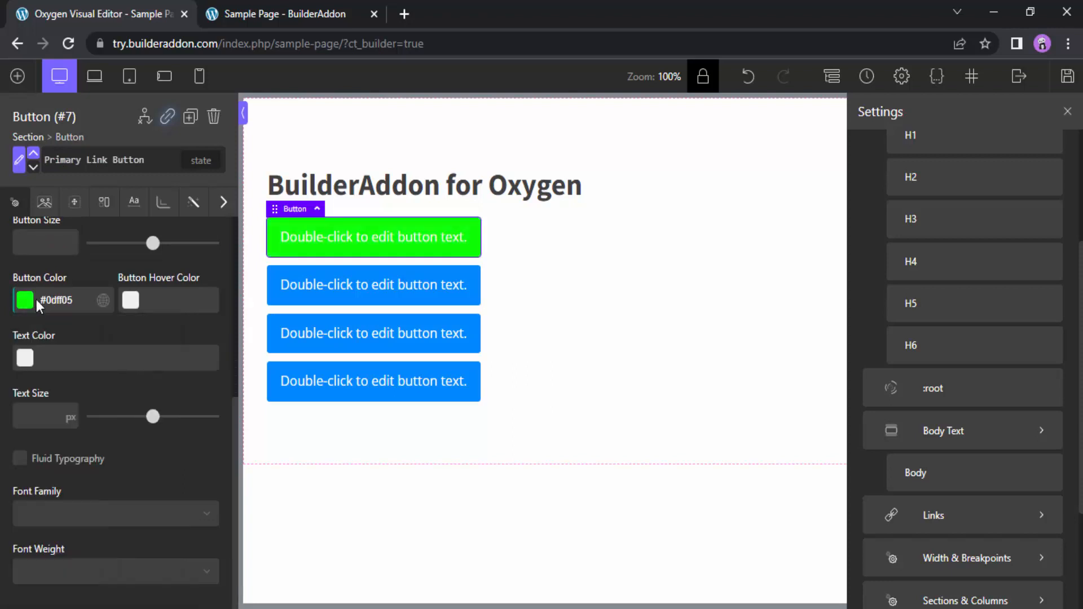
{"action": "left_click", "coordinate": [380, 296]}
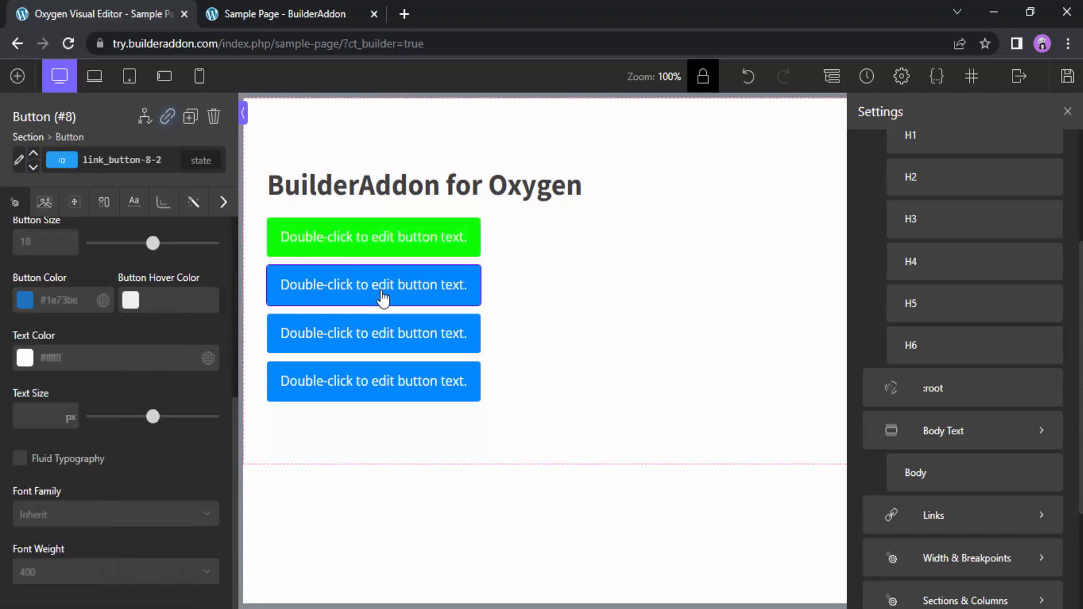
{"action": "left_click", "coordinate": [33, 160]}
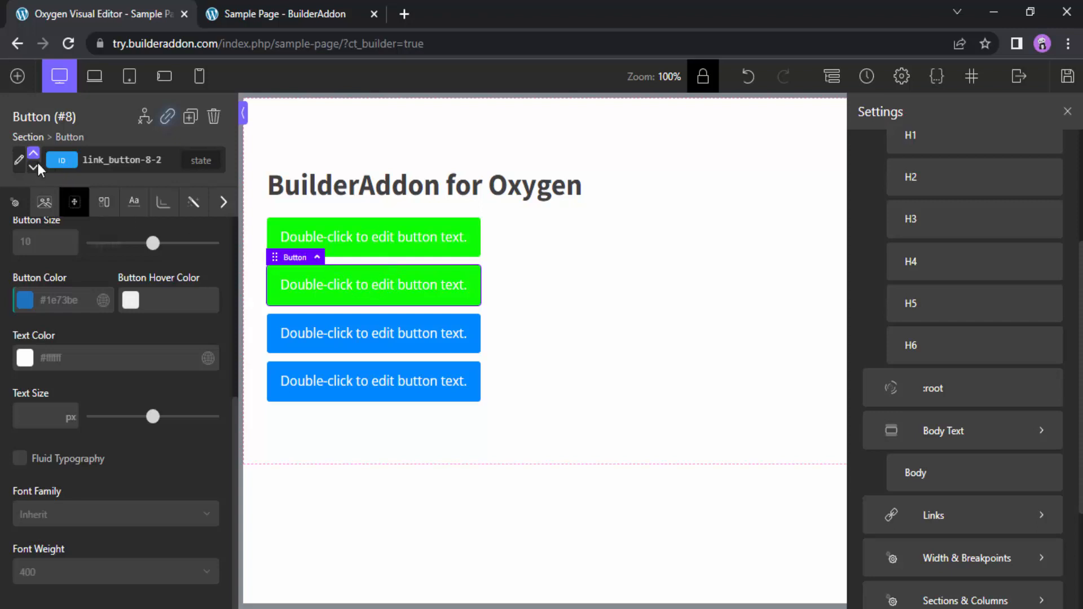
Give the third button the secondary style and set the global Secondary Link Button selector's button color to #dd0404
{"action": "left_click", "coordinate": [389, 349]}
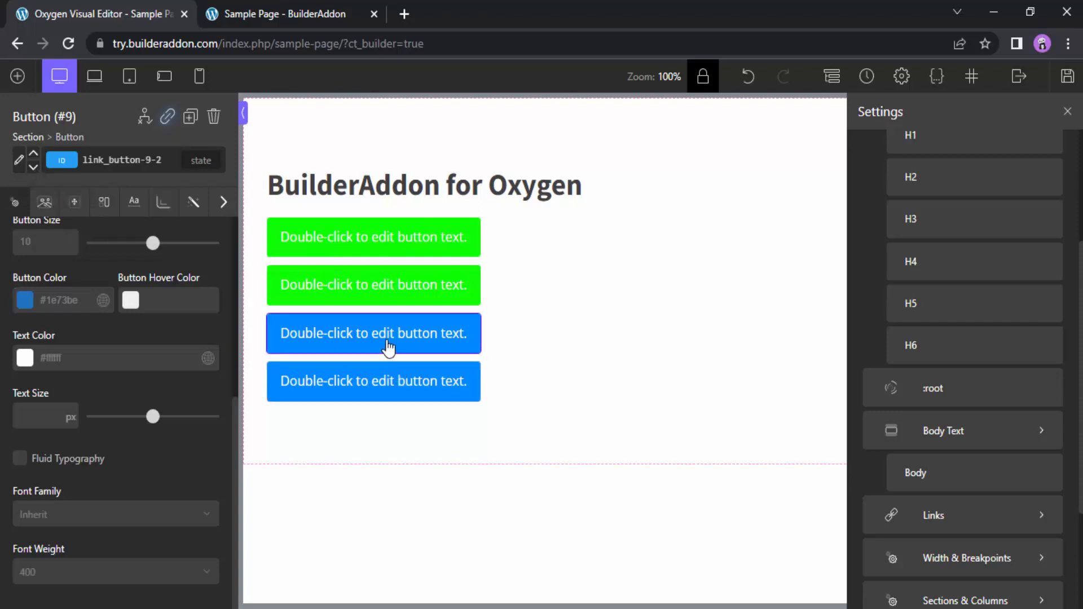
{"action": "left_click", "coordinate": [34, 169]}
{"action": "left_click", "coordinate": [18, 164]}
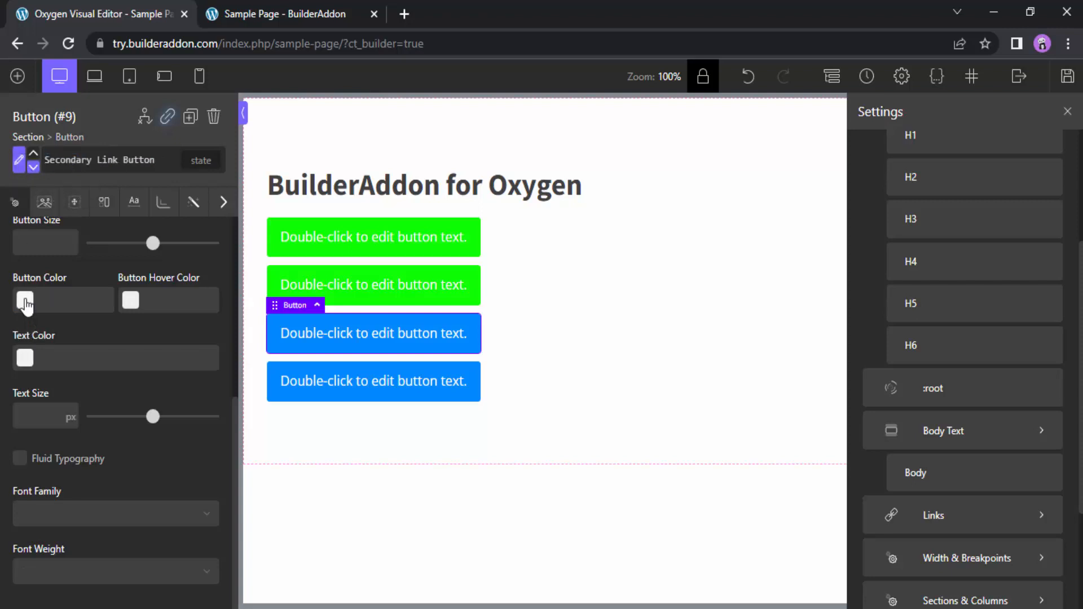
{"action": "left_click", "coordinate": [25, 303]}
{"action": "left_click_drag", "start_coordinate": [114, 353], "coordinate": [131, 339]}
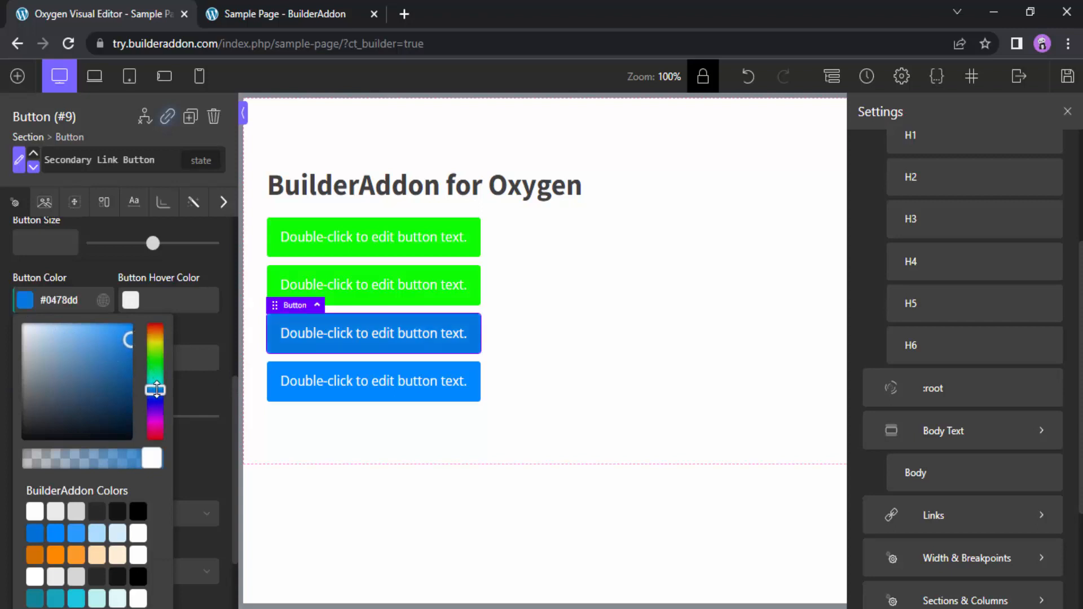
{"action": "left_click_drag", "start_coordinate": [156, 390], "coordinate": [156, 439]}
{"action": "left_click", "coordinate": [24, 303]}
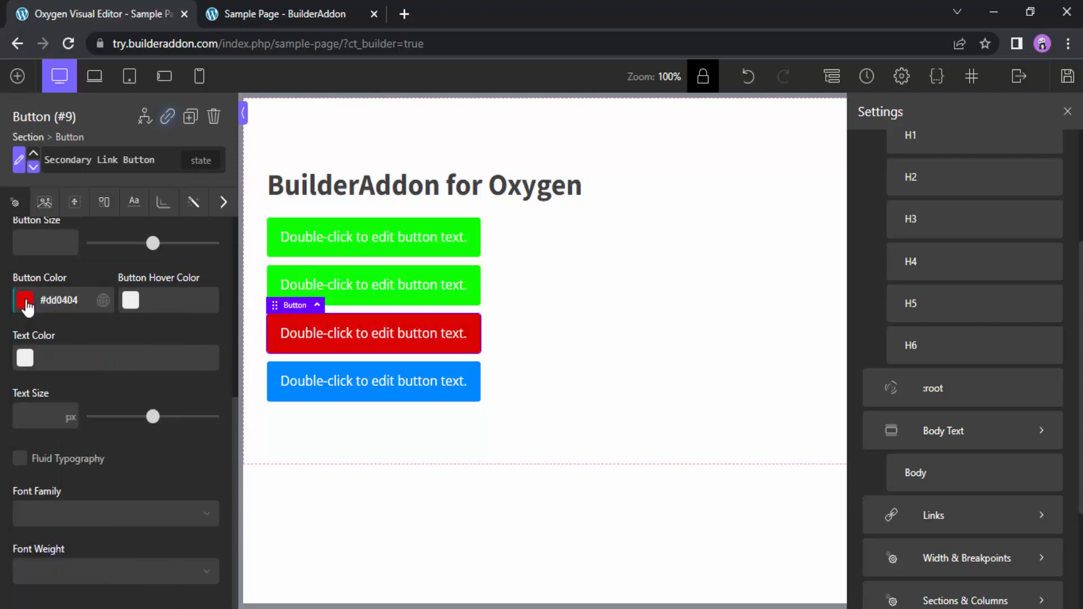
Switch the fourth button between the secondary and primary styles, ending on the secondary style
{"action": "left_click", "coordinate": [322, 390]}
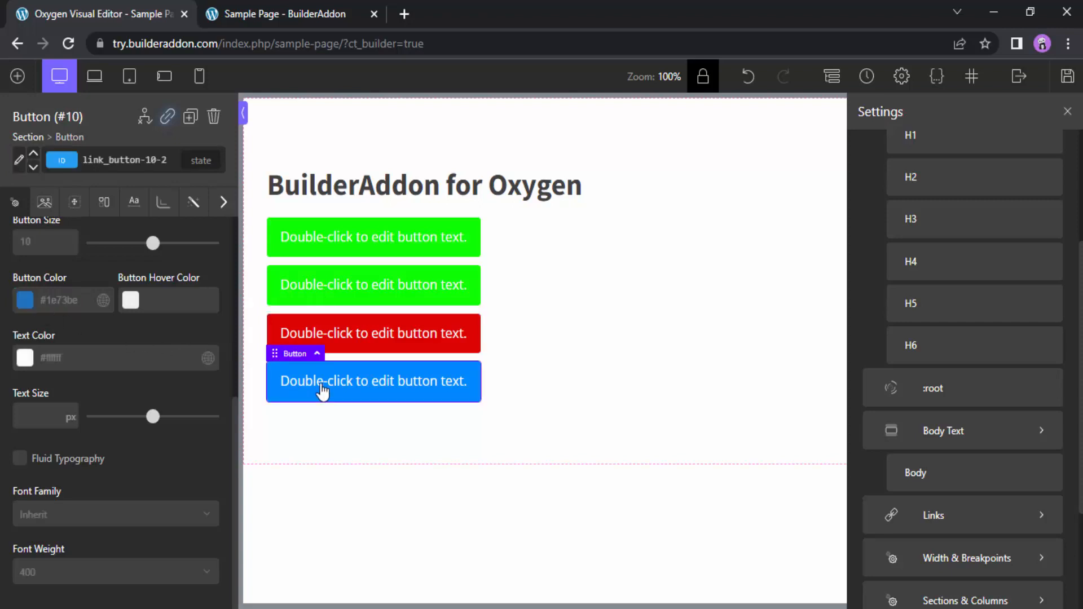
{"action": "left_click", "coordinate": [34, 168]}
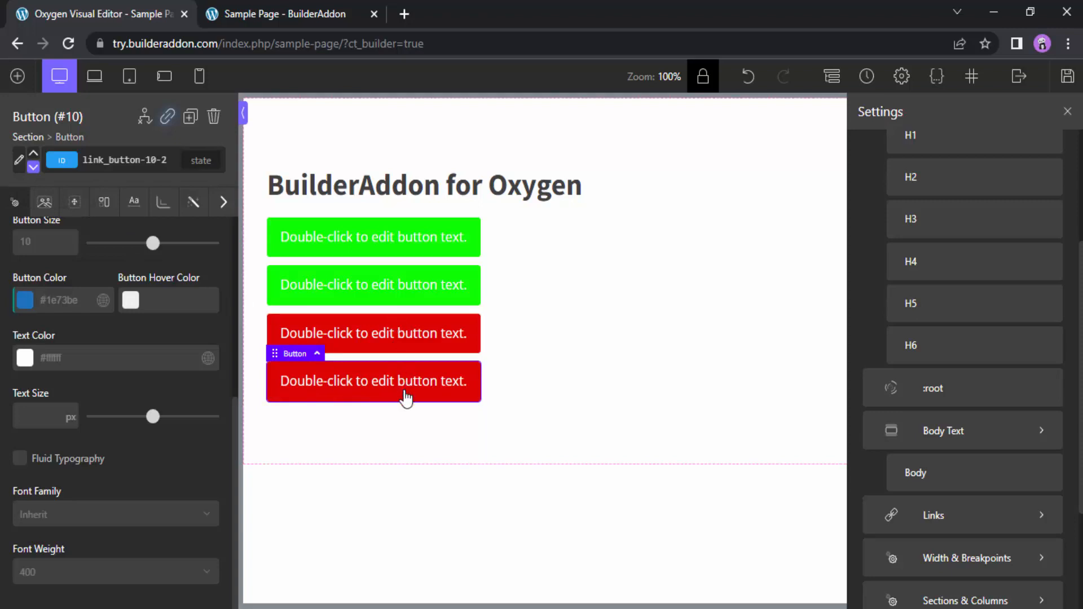
{"action": "left_click", "coordinate": [33, 153]}
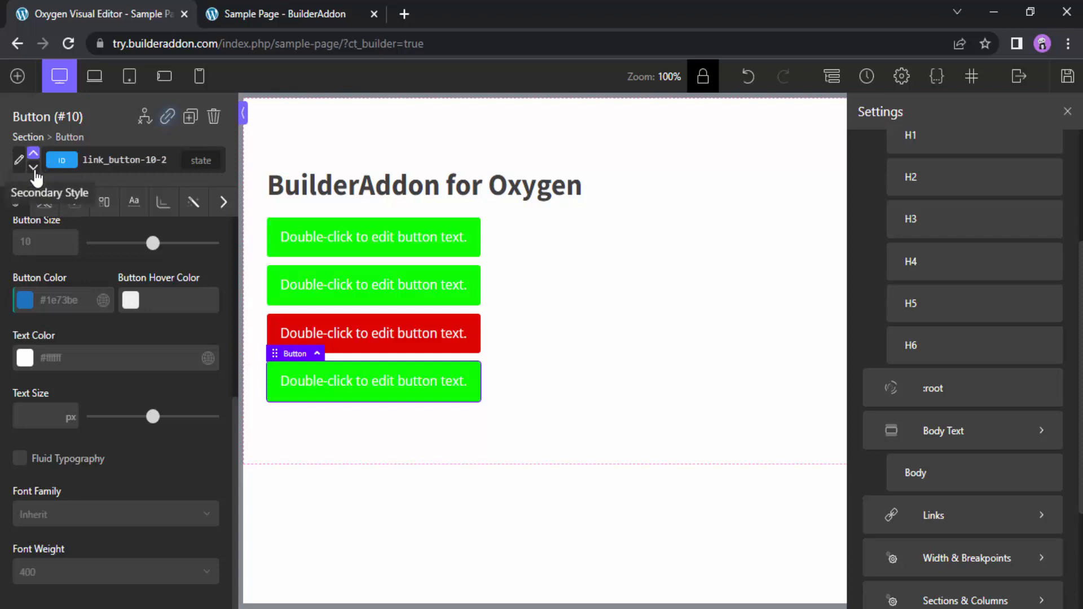
{"action": "left_click", "coordinate": [34, 169]}
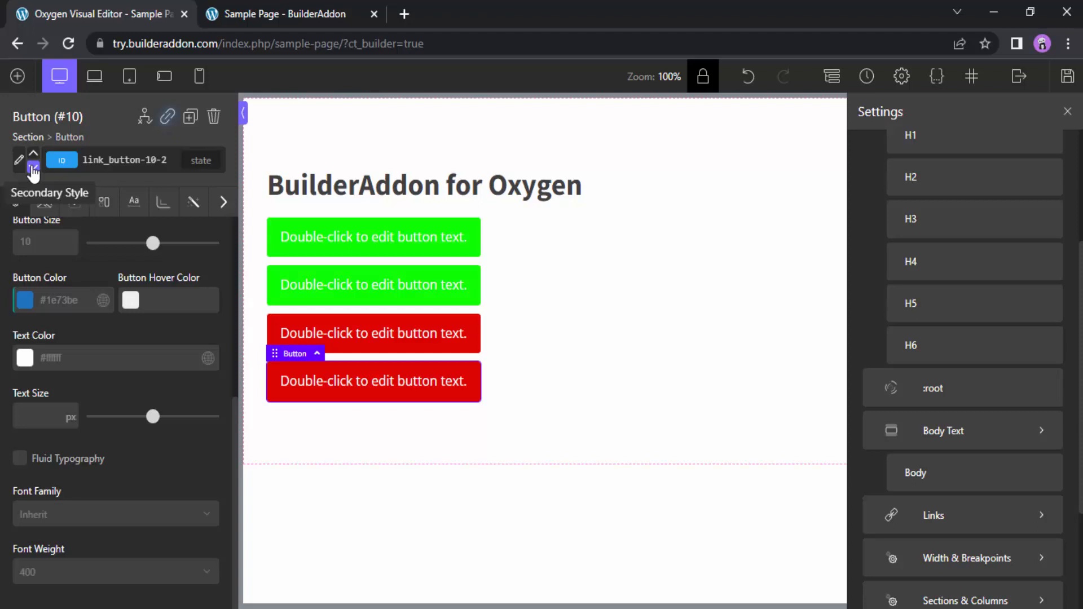
Add a preset named hero to the fourth button's selectors
{"action": "left_click", "coordinate": [118, 162]}
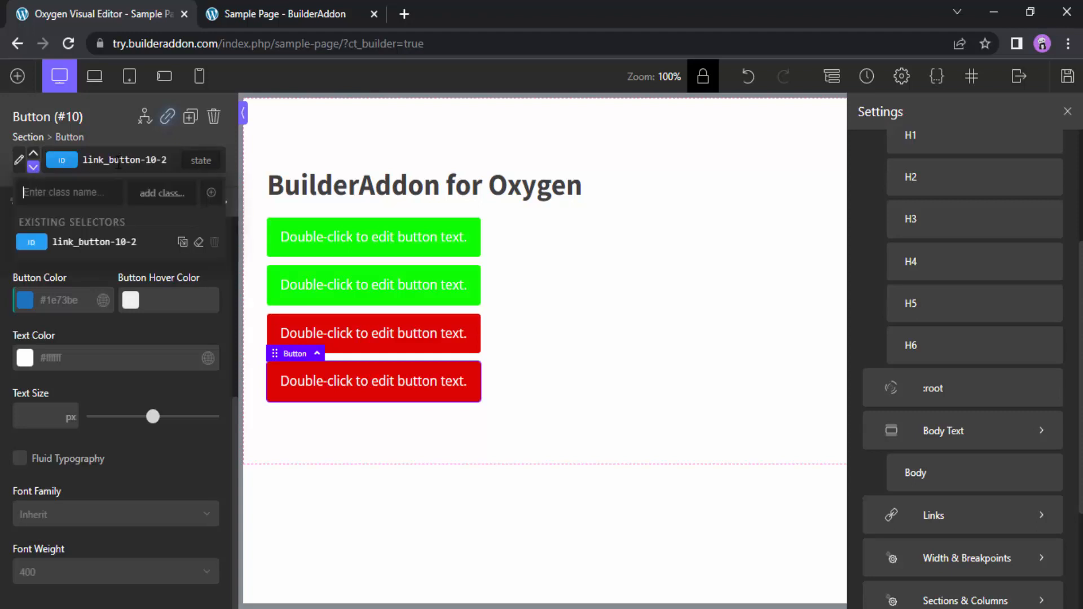
{"action": "type", "text": "h"}
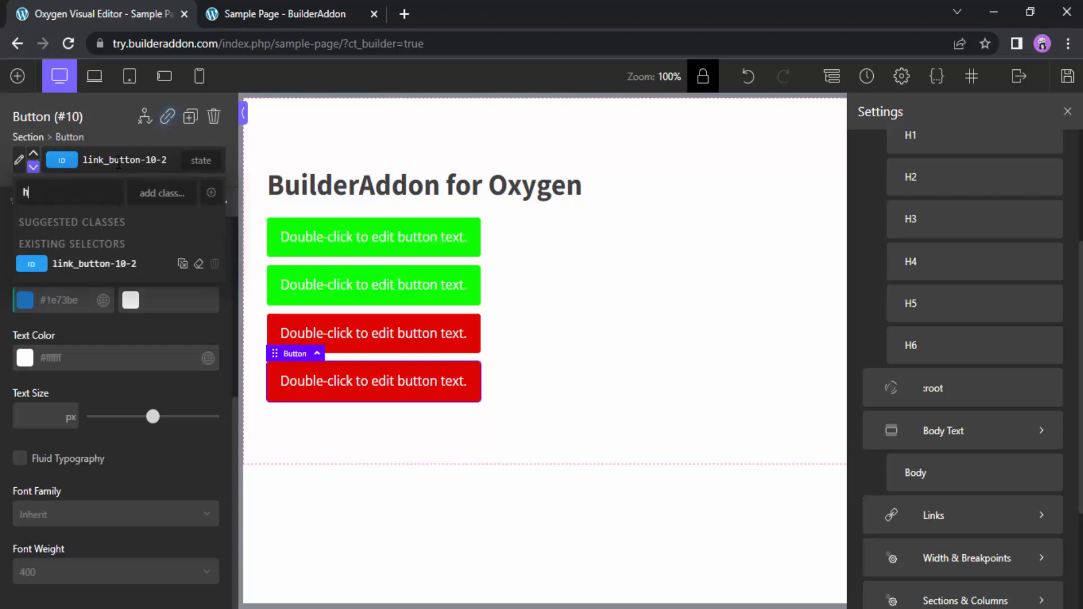
{"action": "type", "text": "ero-button"}
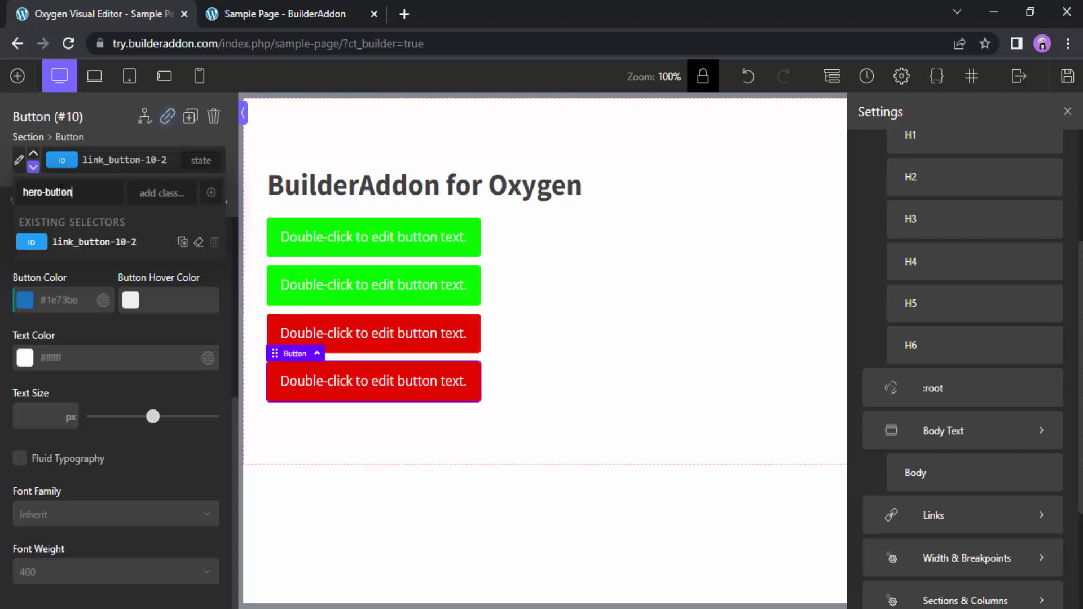
{"action": "double_click", "coordinate": [61, 192]}
{"action": "key", "text": "BackSpace"}
{"action": "key", "text": "BackSpace"}
{"action": "left_click", "coordinate": [212, 193]}
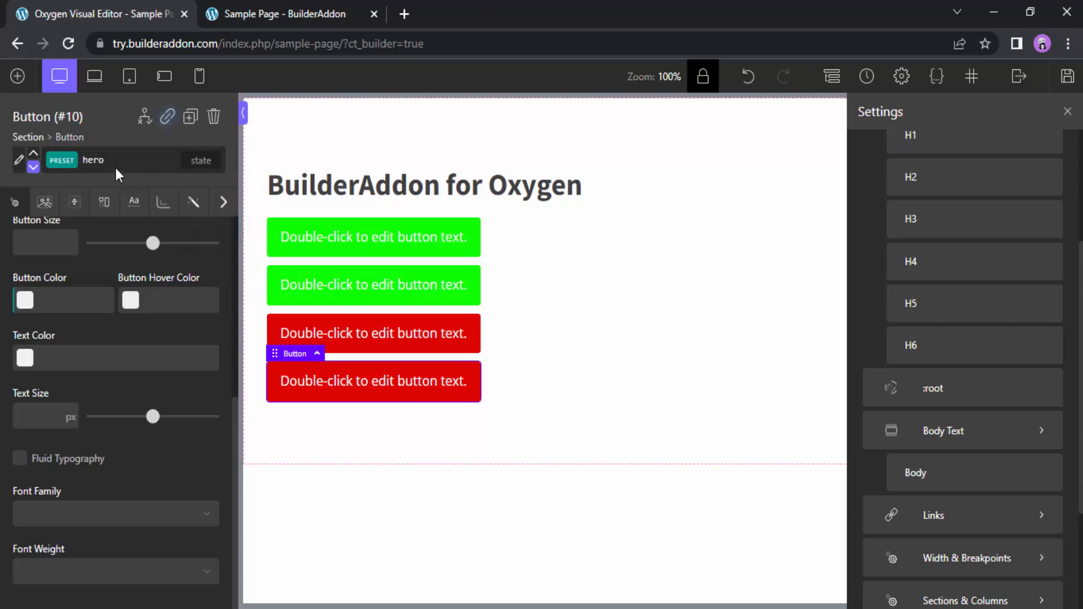
Set the text decoration of the fourth button's hero preset to underline
{"action": "left_click", "coordinate": [134, 202]}
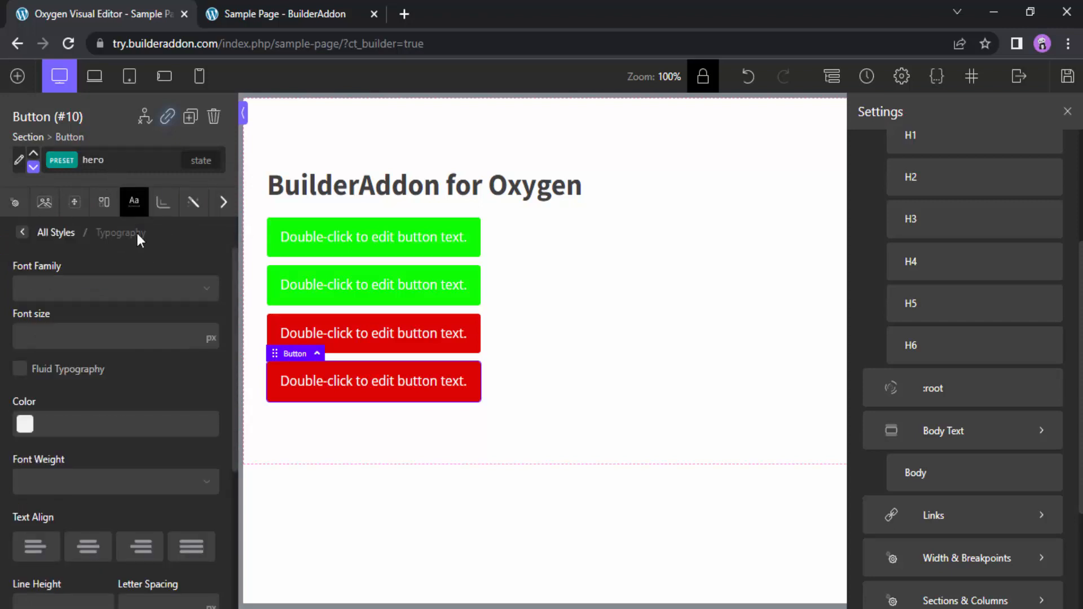
{"action": "scroll", "coordinate": [142, 350], "scroll_direction": "down", "scroll_amount": 4}
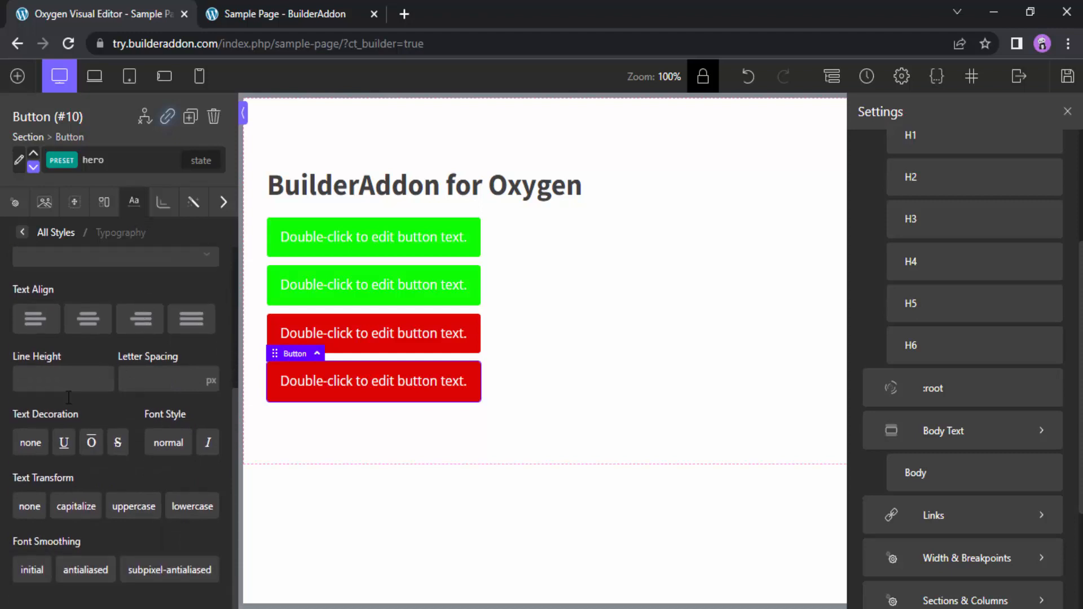
{"action": "left_click", "coordinate": [65, 444]}
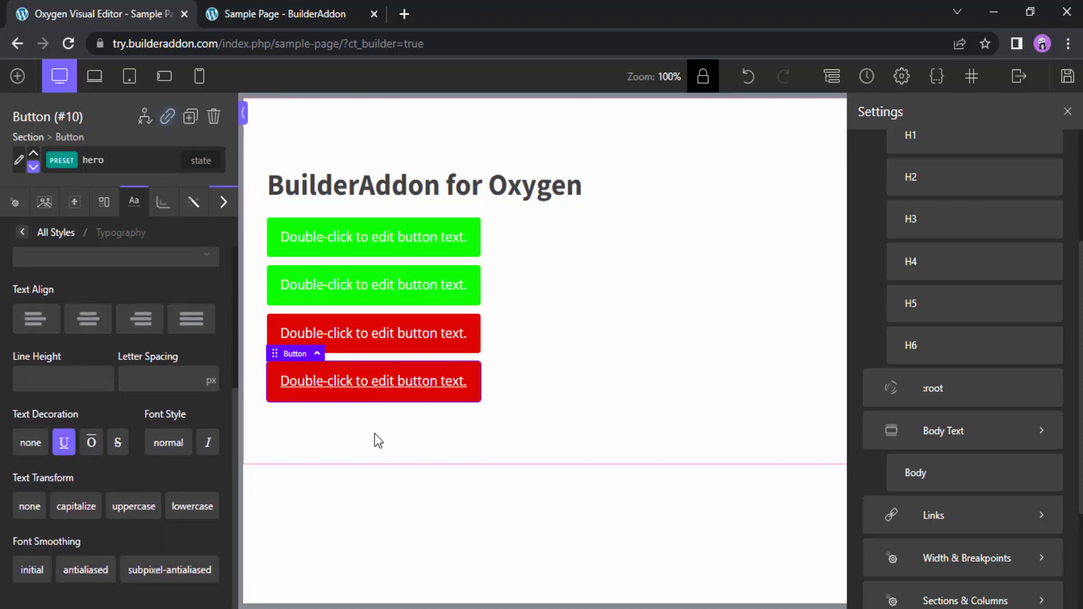
Apply the custom preset hero to the first button
{"action": "left_click", "coordinate": [393, 244]}
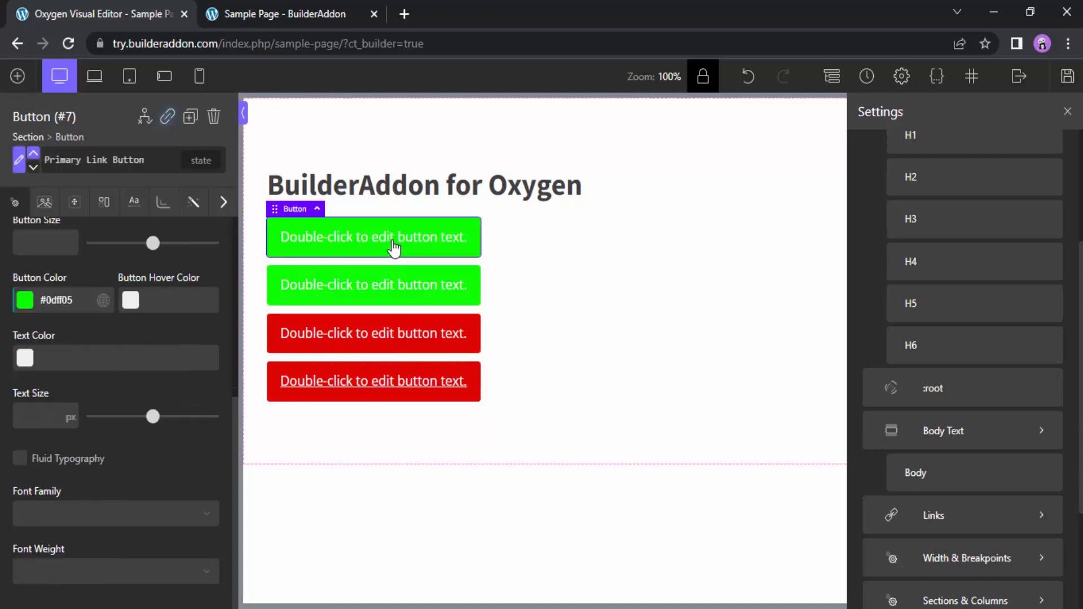
{"action": "left_click", "coordinate": [104, 161]}
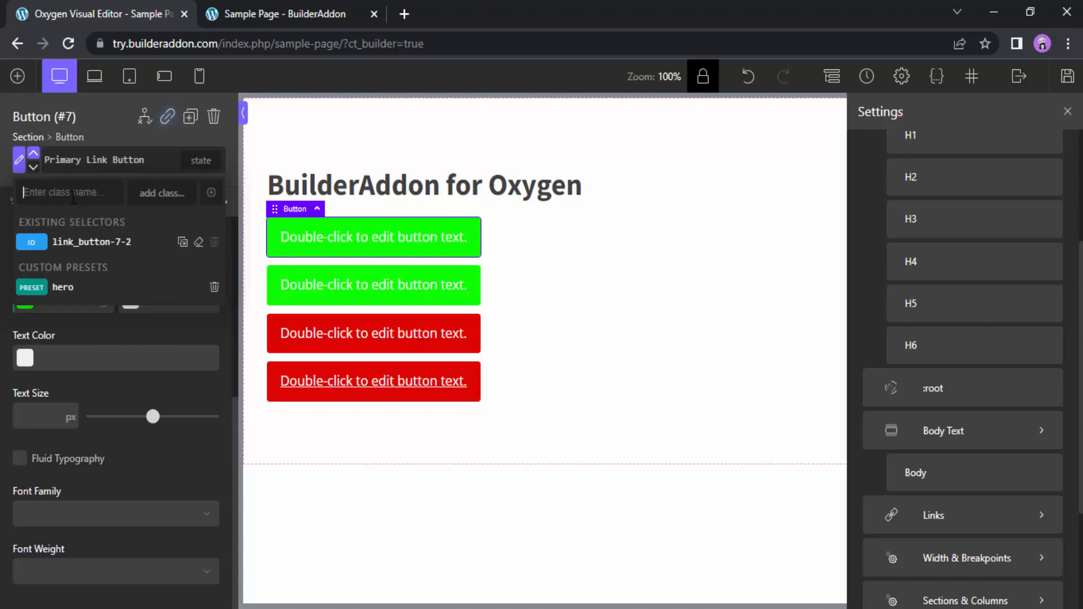
{"action": "left_click", "coordinate": [63, 288]}
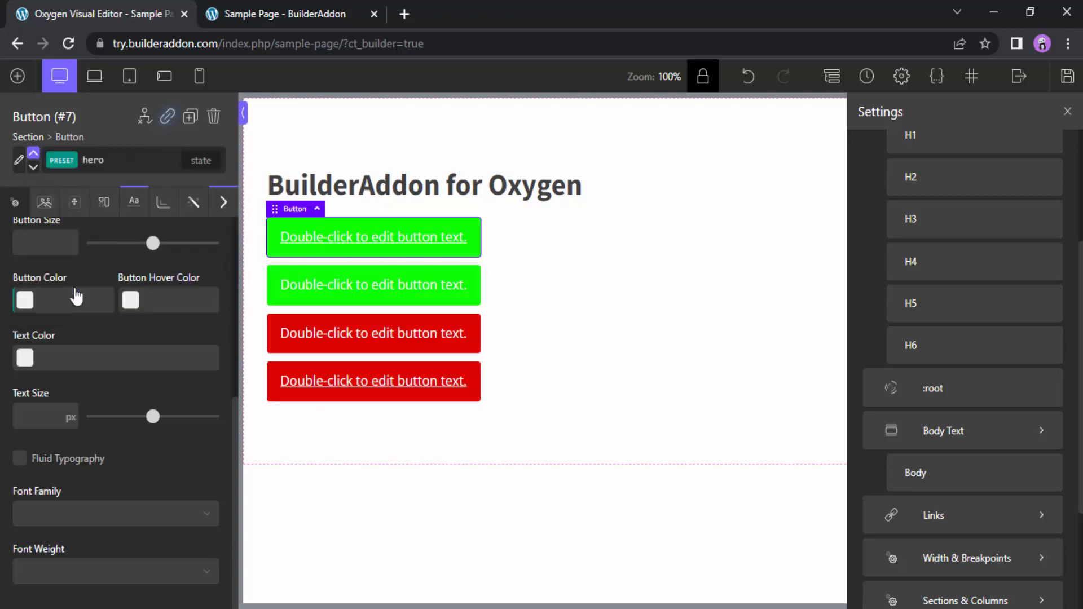
Remove the hero preset from the first button's existing selectors
{"action": "left_click", "coordinate": [74, 164]}
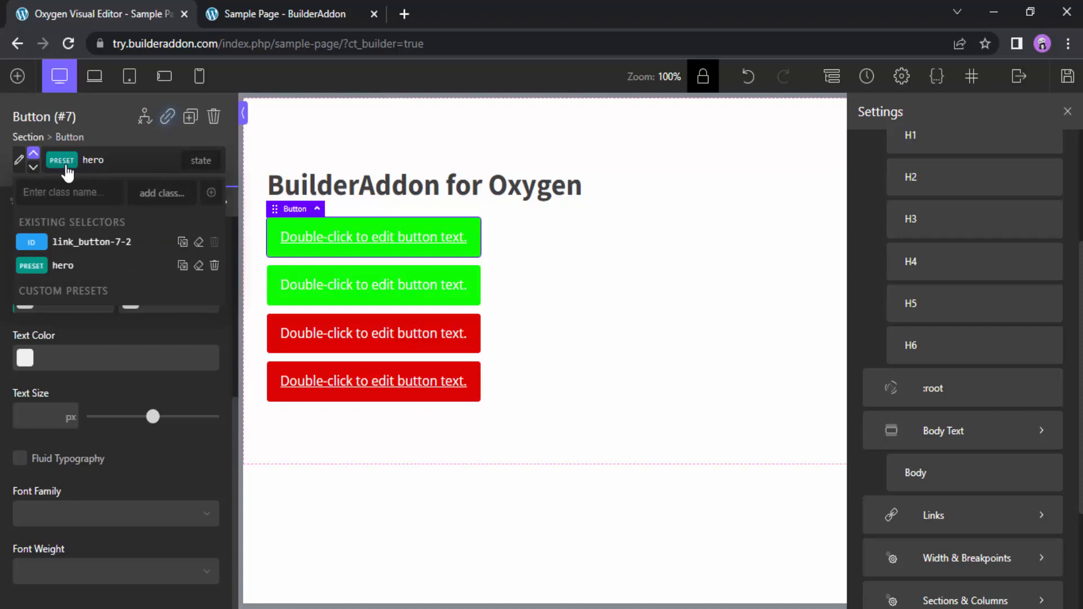
{"action": "left_click", "coordinate": [66, 165]}
{"action": "left_click", "coordinate": [99, 161]}
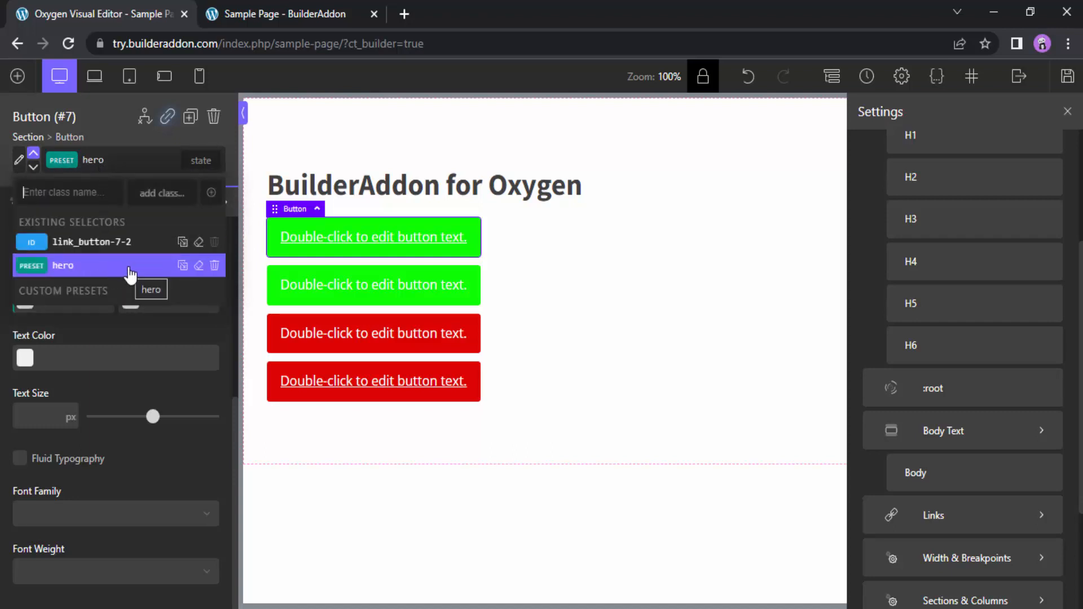
{"action": "left_click", "coordinate": [215, 265]}
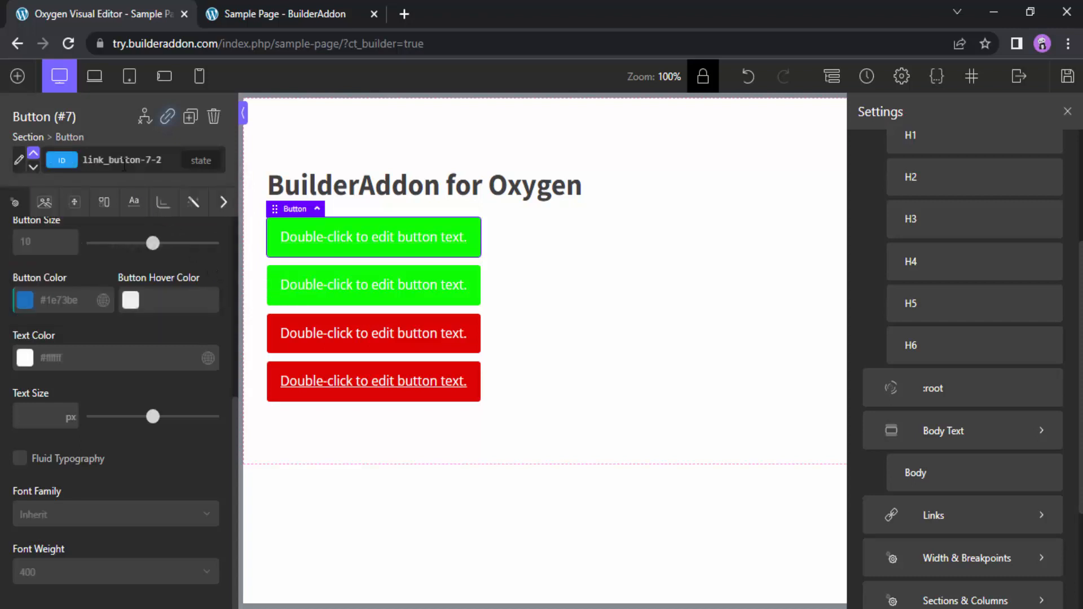
Delete the custom preset hero from the whole install and check the fourth button's selectors
{"action": "left_click", "coordinate": [124, 163]}
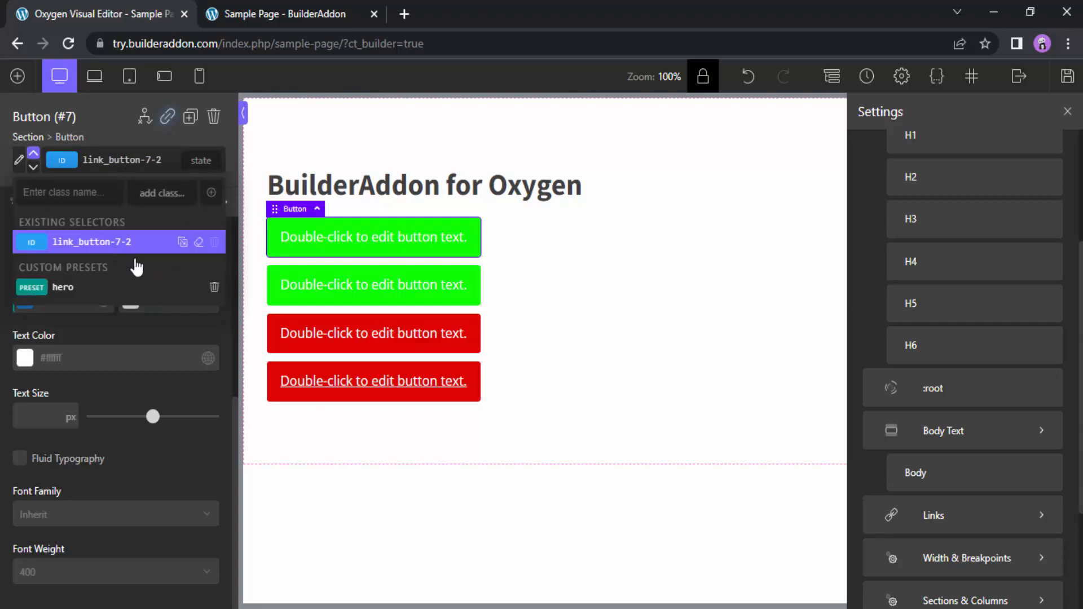
{"action": "left_click", "coordinate": [215, 288]}
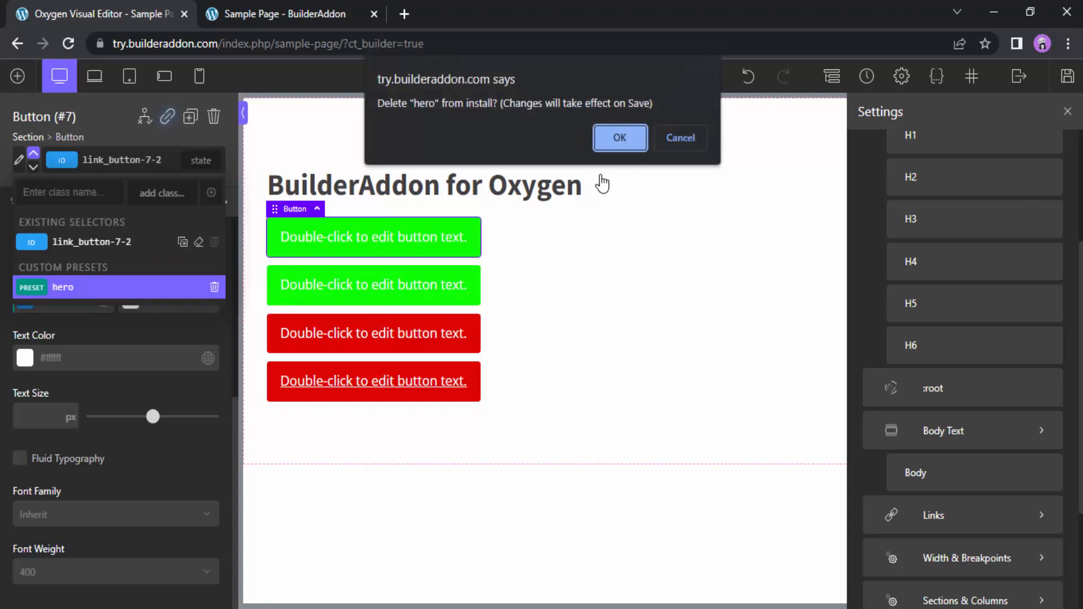
{"action": "left_click", "coordinate": [621, 138]}
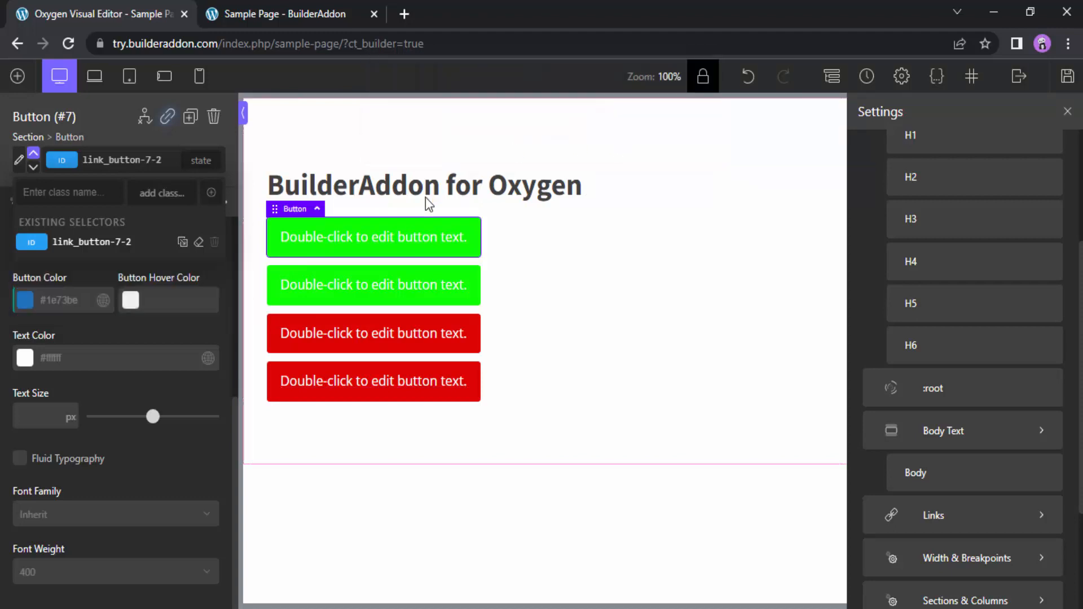
{"action": "left_click", "coordinate": [399, 399]}
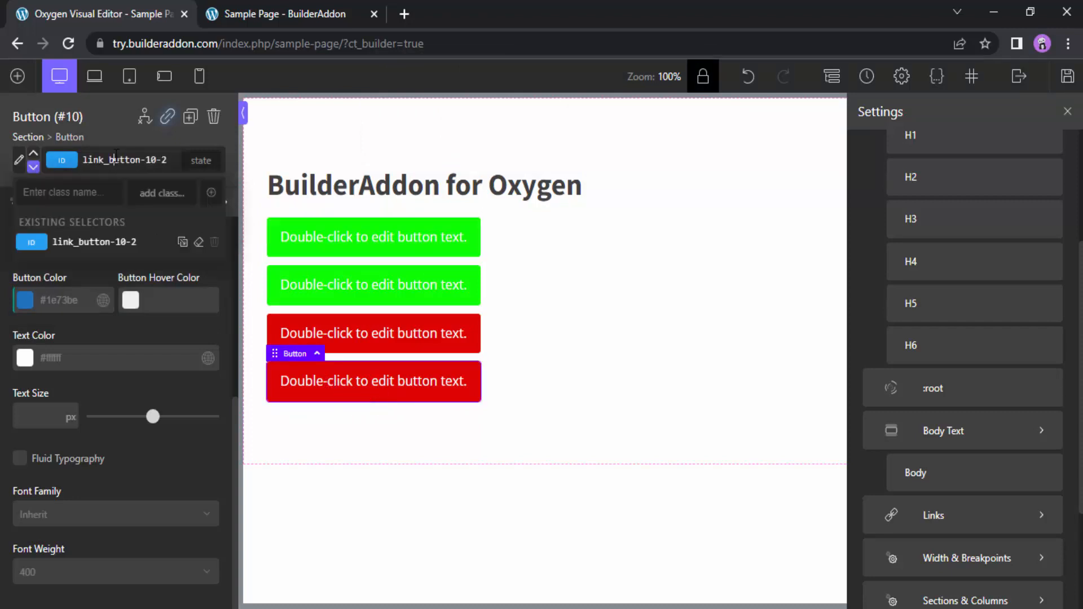
{"action": "left_click", "coordinate": [110, 196]}
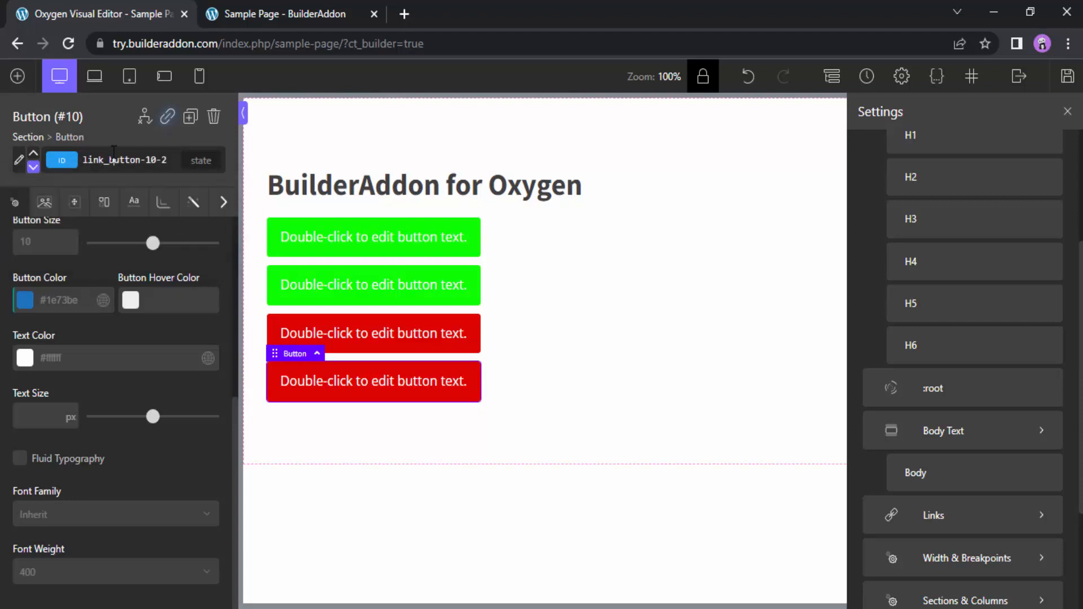
Delete all four buttons from the section, leaving only its heading
{"action": "left_click", "coordinate": [314, 246]}
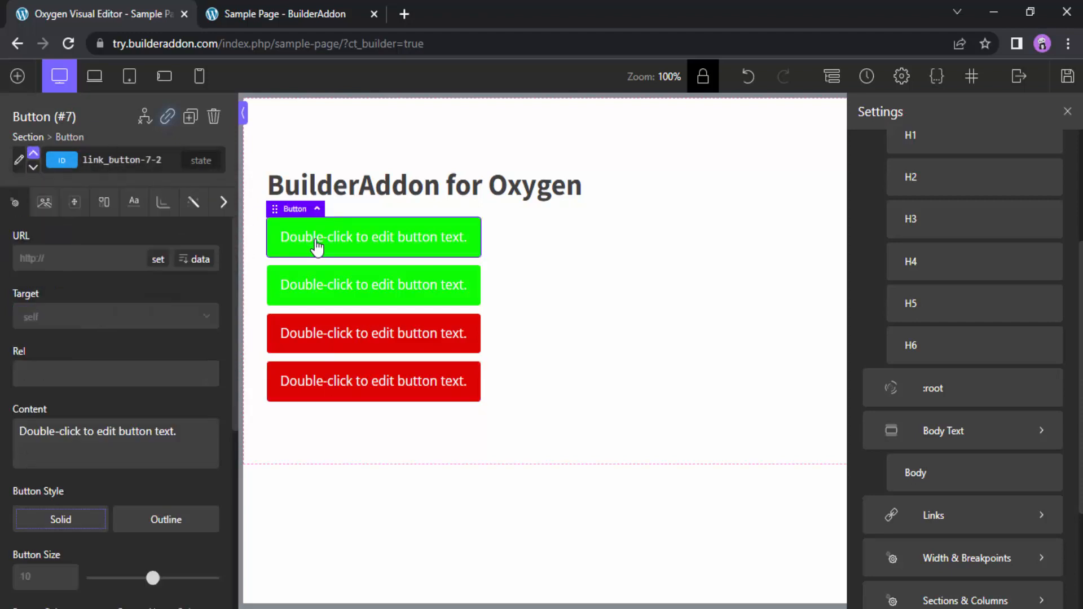
{"action": "key", "text": "Delete"}
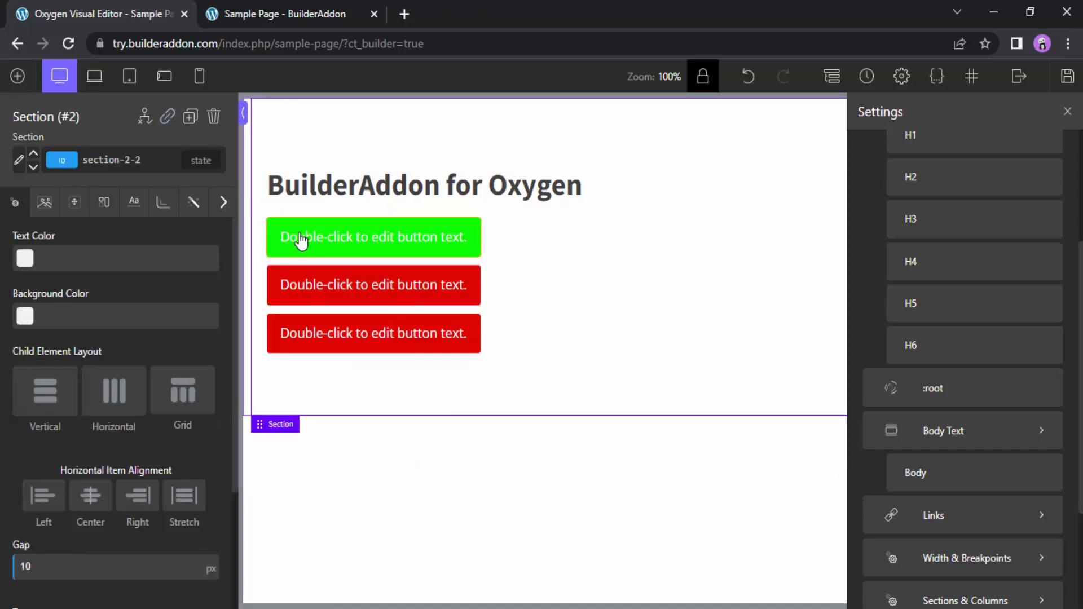
{"action": "left_click", "coordinate": [297, 238]}
{"action": "left_click", "coordinate": [214, 117]}
{"action": "left_click", "coordinate": [316, 245]}
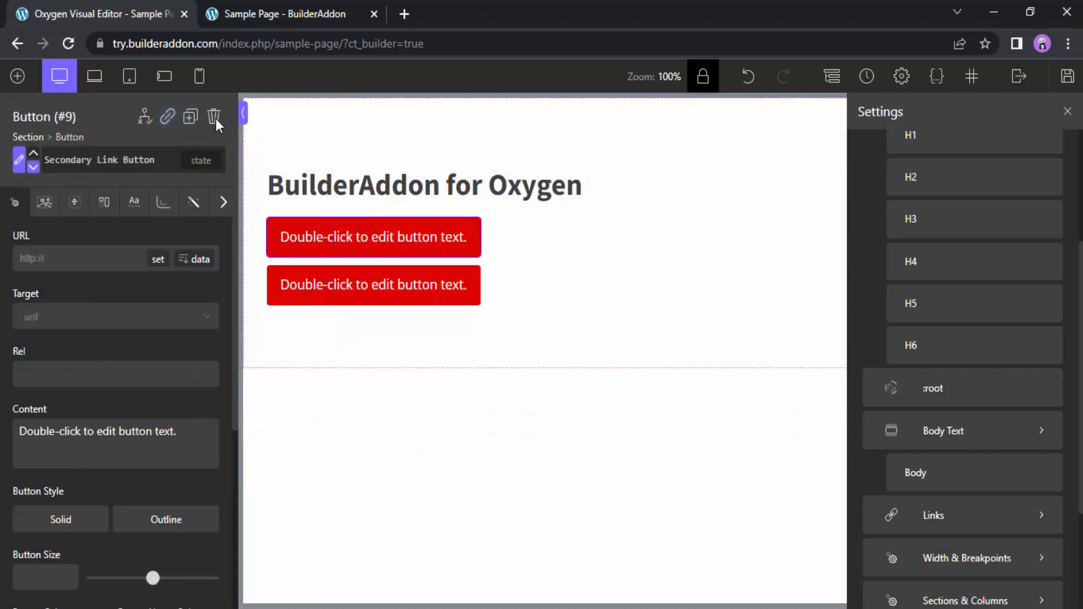
{"action": "left_click", "coordinate": [214, 117]}
{"action": "left_click", "coordinate": [313, 242]}
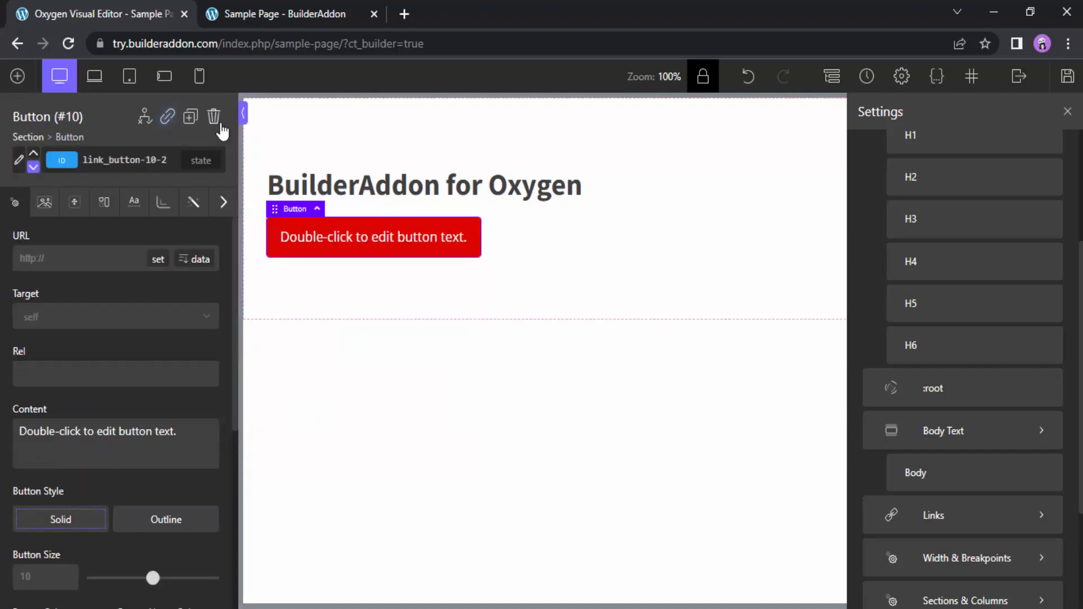
{"action": "left_click", "coordinate": [214, 118]}
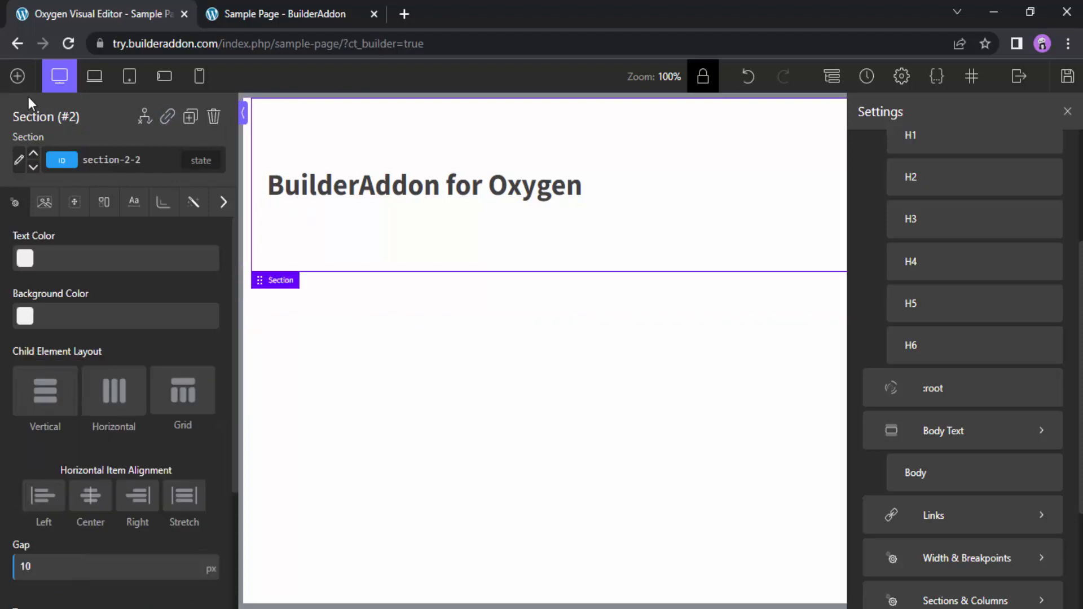
Add a heading to the section and duplicate it until there are six placeholder headings
{"action": "left_click", "coordinate": [18, 76]}
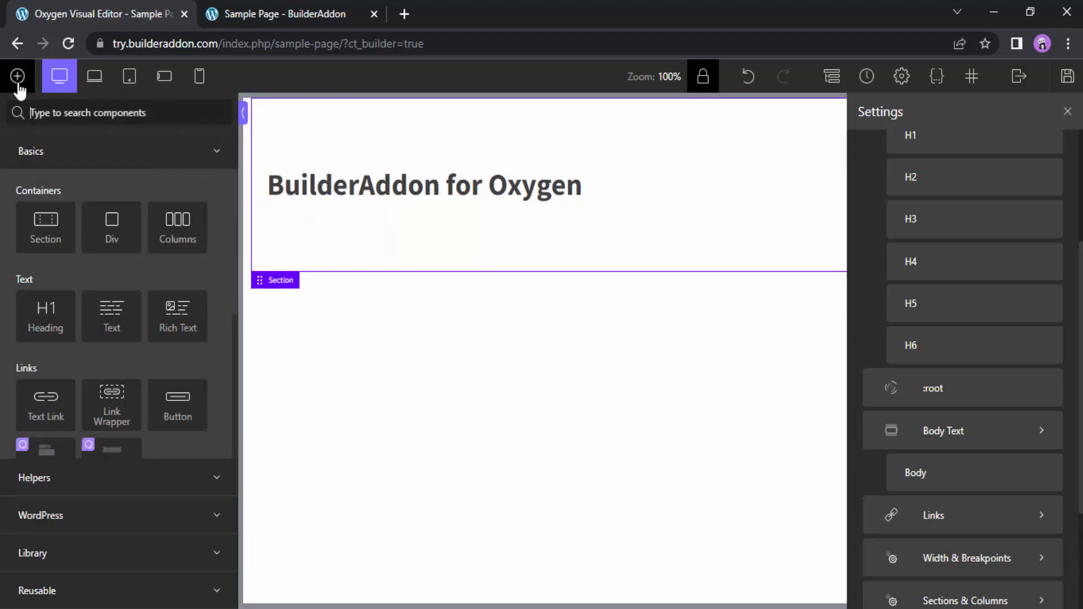
{"action": "left_click", "coordinate": [46, 319]}
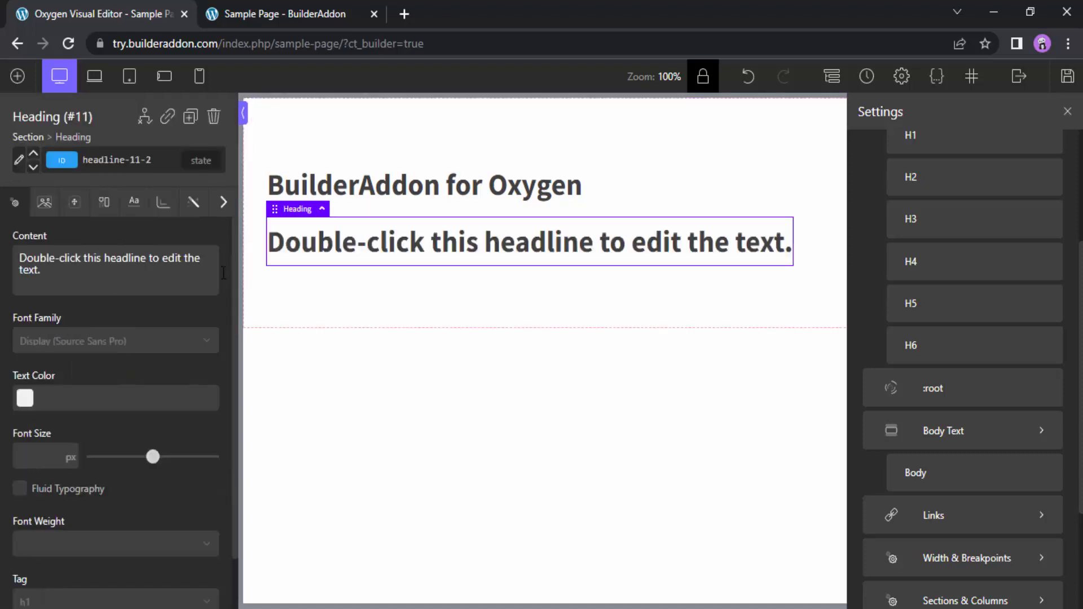
{"action": "left_click", "coordinate": [191, 116]}
{"action": "left_click", "coordinate": [190, 116]}
{"action": "left_click", "coordinate": [190, 117]}
{"action": "left_click", "coordinate": [190, 117]}
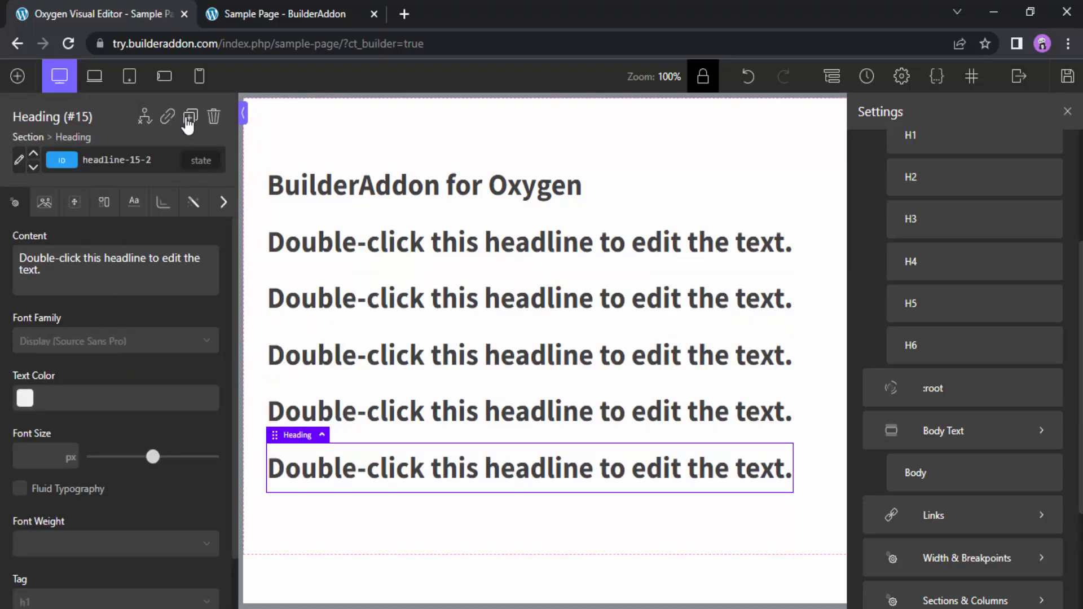
{"action": "left_click", "coordinate": [190, 117]}
Set the tag of the second placeholder heading to H2 and the third to H3
{"action": "left_click", "coordinate": [361, 243]}
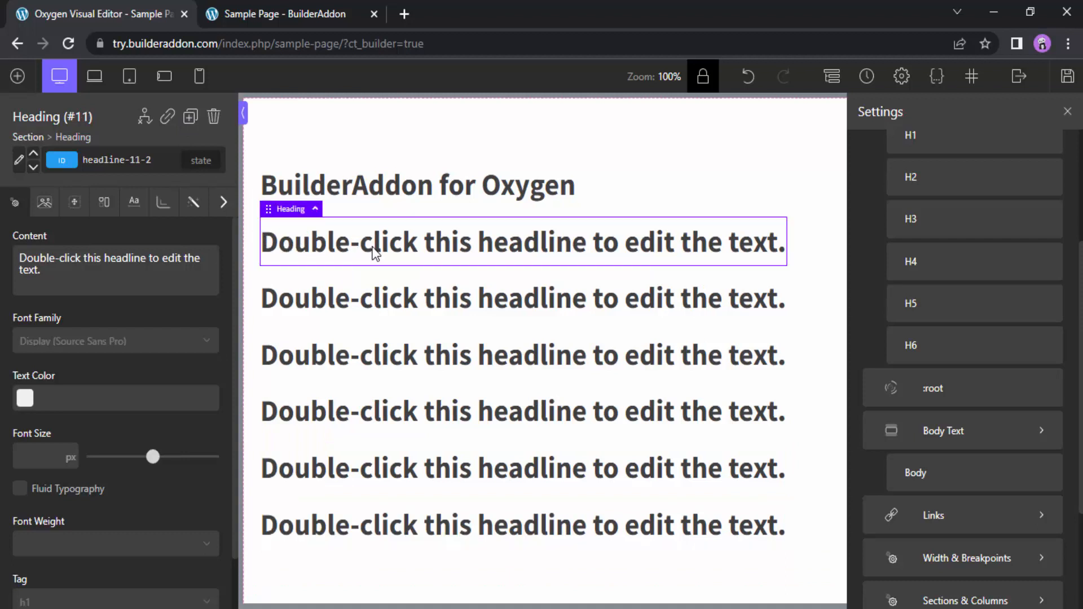
{"action": "scroll", "coordinate": [229, 395], "scroll_direction": "down", "scroll_amount": 2}
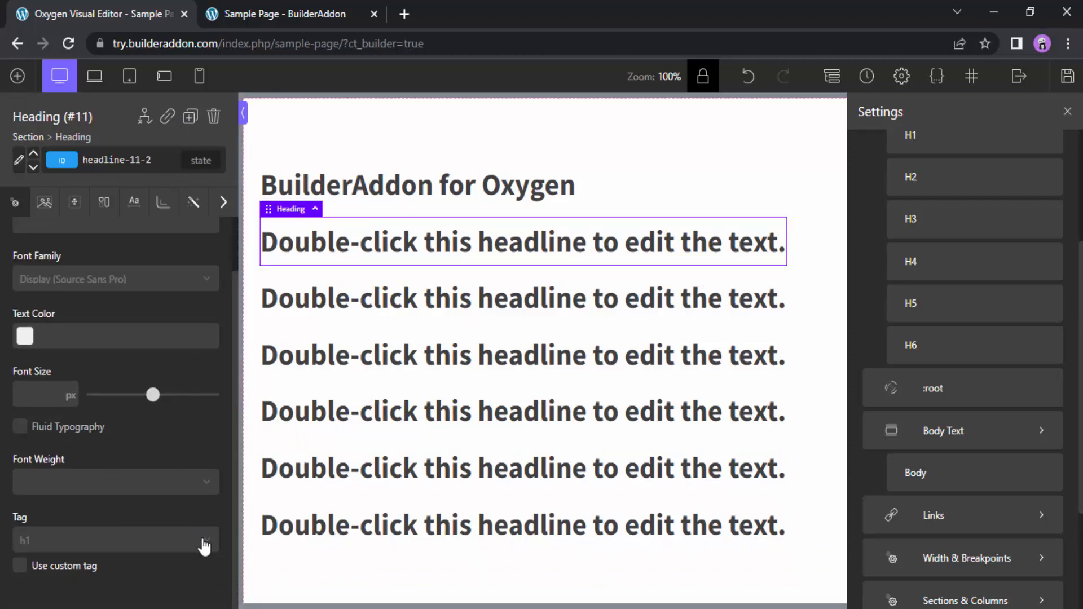
{"action": "left_click", "coordinate": [404, 304]}
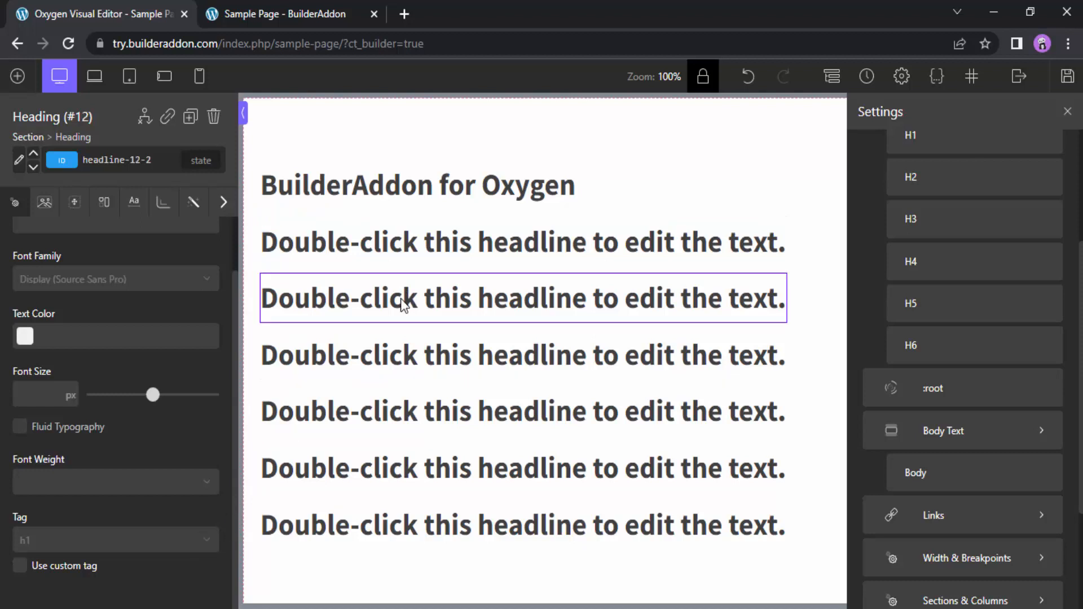
{"action": "left_click", "coordinate": [148, 540]}
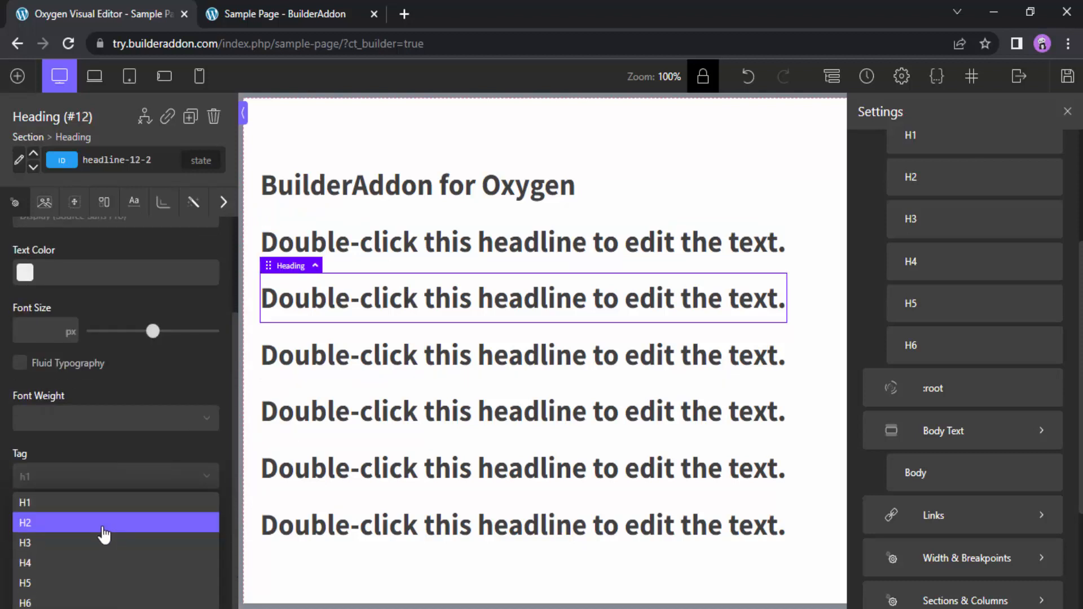
{"action": "left_click", "coordinate": [104, 534]}
{"action": "left_click", "coordinate": [491, 344]}
{"action": "left_click", "coordinate": [162, 550]}
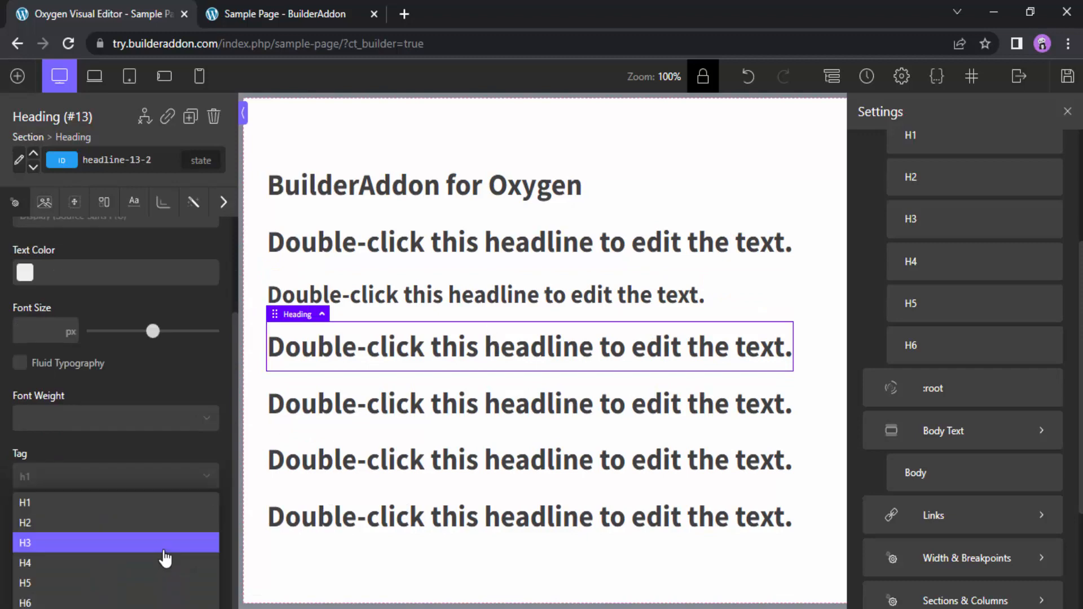
{"action": "left_click", "coordinate": [132, 544]}
Set the tags of the fourth, fifth and sixth placeholder headings to H4, H5 and H6
{"action": "left_click", "coordinate": [450, 402]}
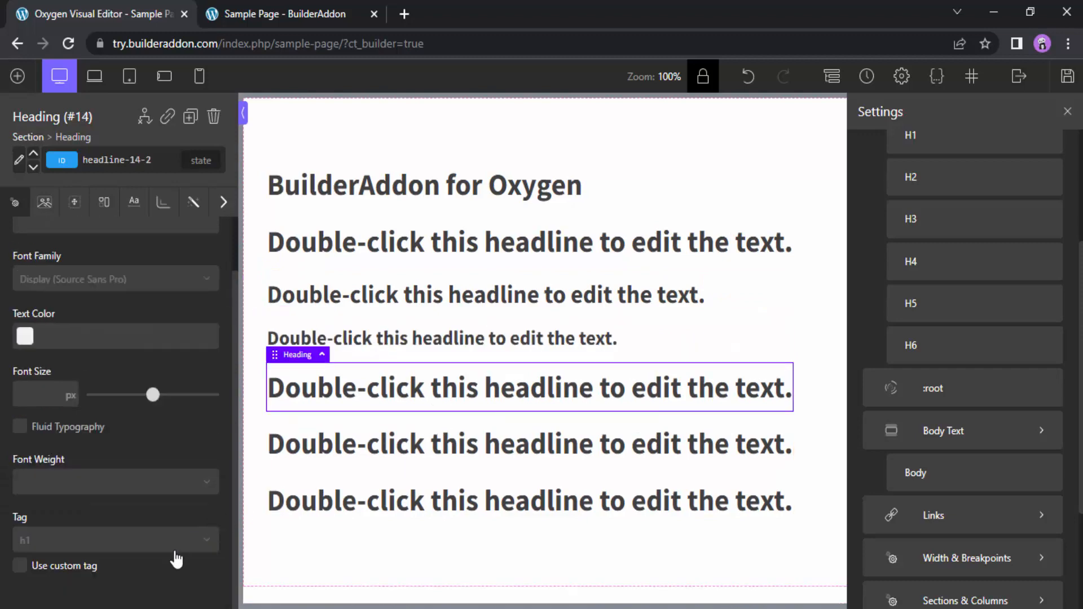
{"action": "left_click", "coordinate": [156, 541]}
{"action": "left_click", "coordinate": [153, 562]}
{"action": "left_click", "coordinate": [501, 423]}
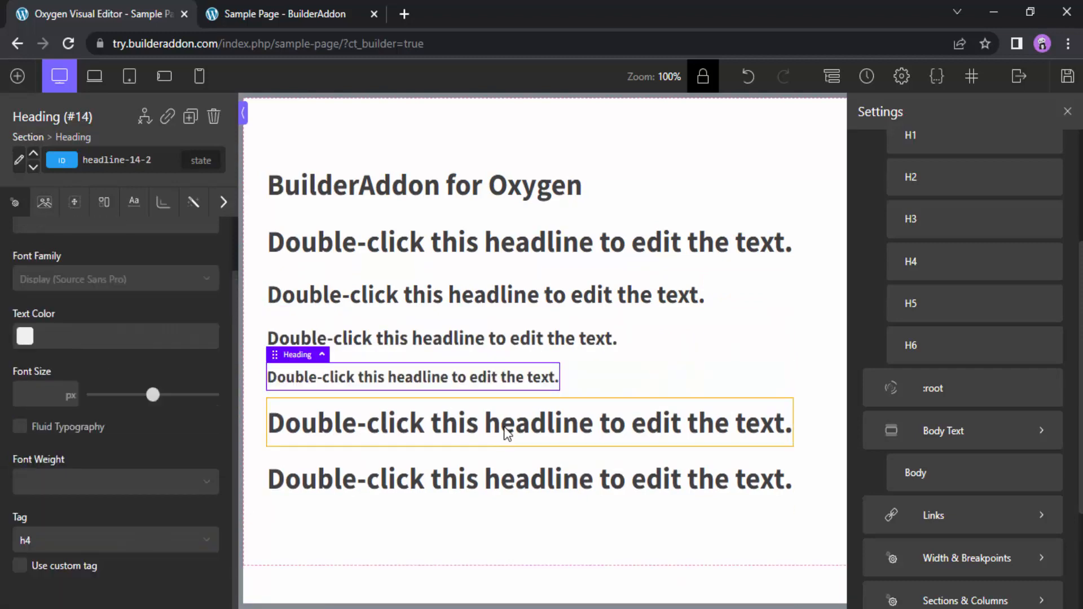
{"action": "left_click", "coordinate": [187, 541]}
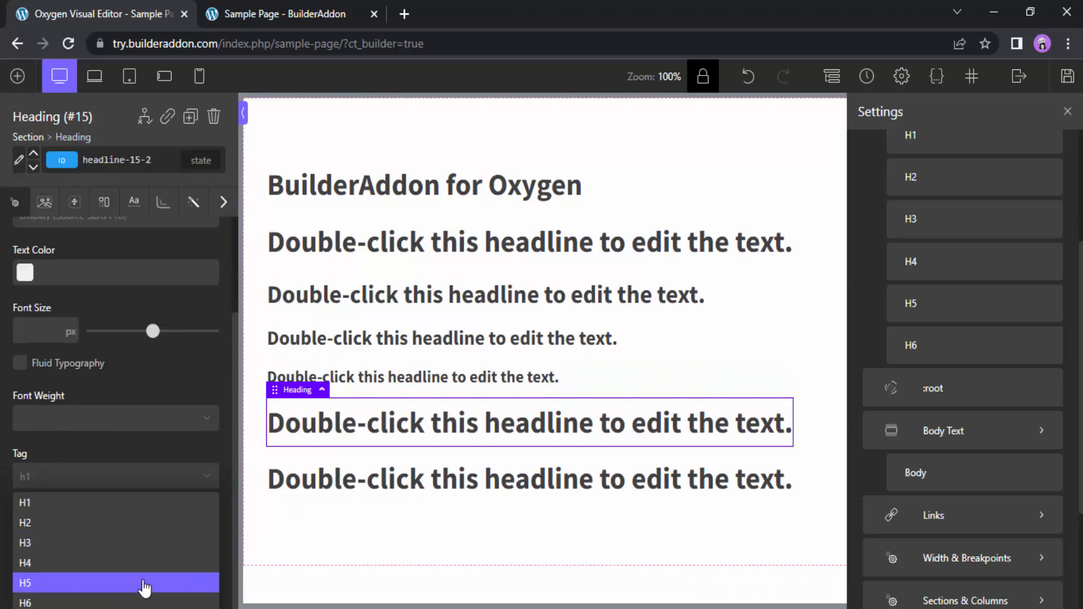
{"action": "left_click", "coordinate": [145, 586]}
{"action": "left_click", "coordinate": [486, 449]}
{"action": "left_click", "coordinate": [151, 542]}
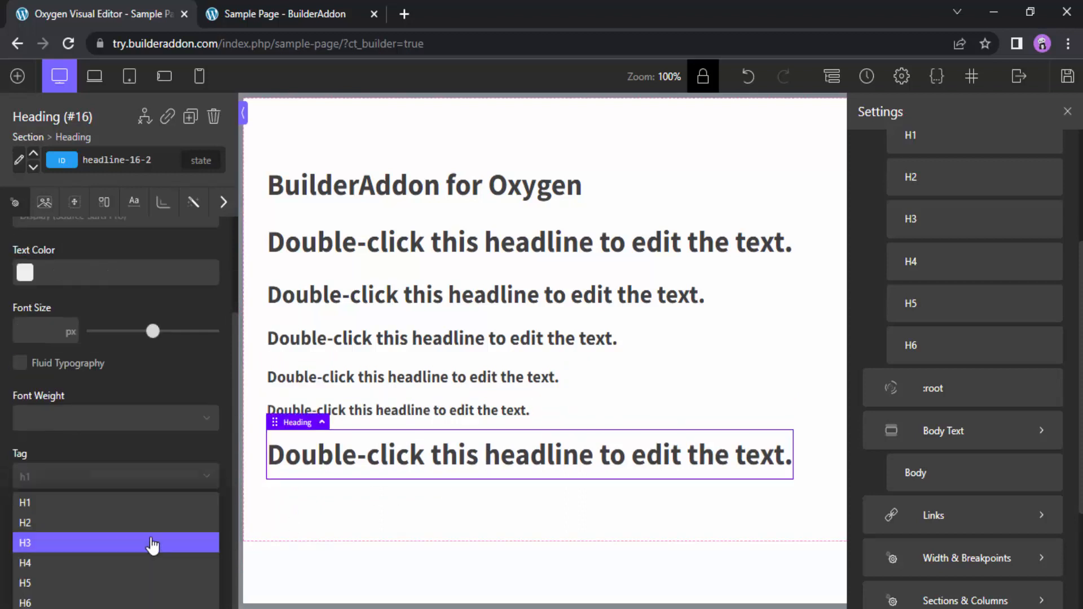
{"action": "left_click", "coordinate": [102, 602]}
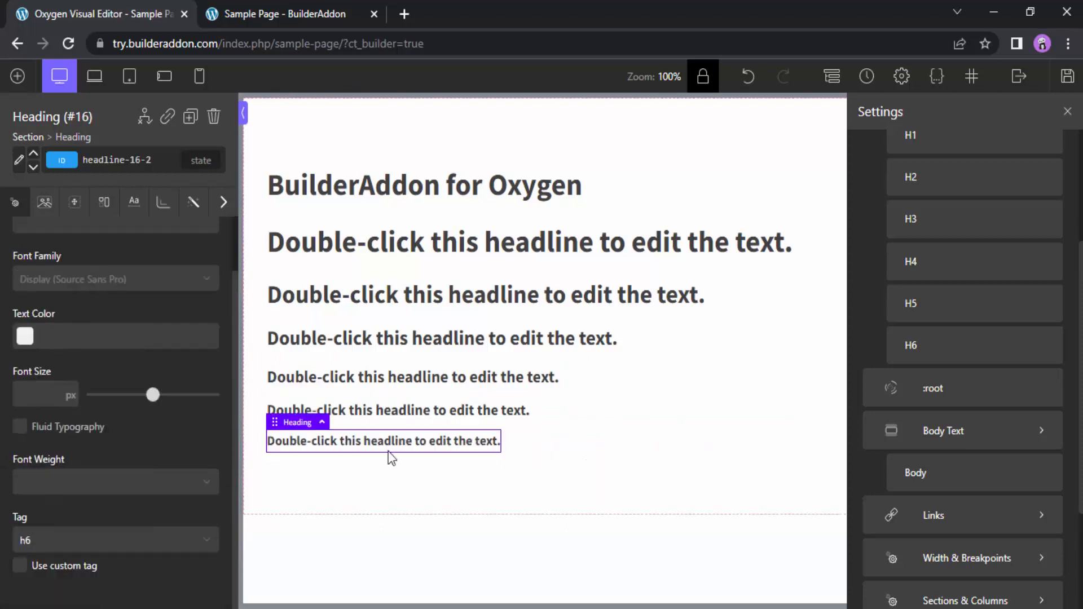
Open the global Headline typography from the H3 placeholder heading and set its font size to 20 px
{"action": "left_click", "coordinate": [420, 342]}
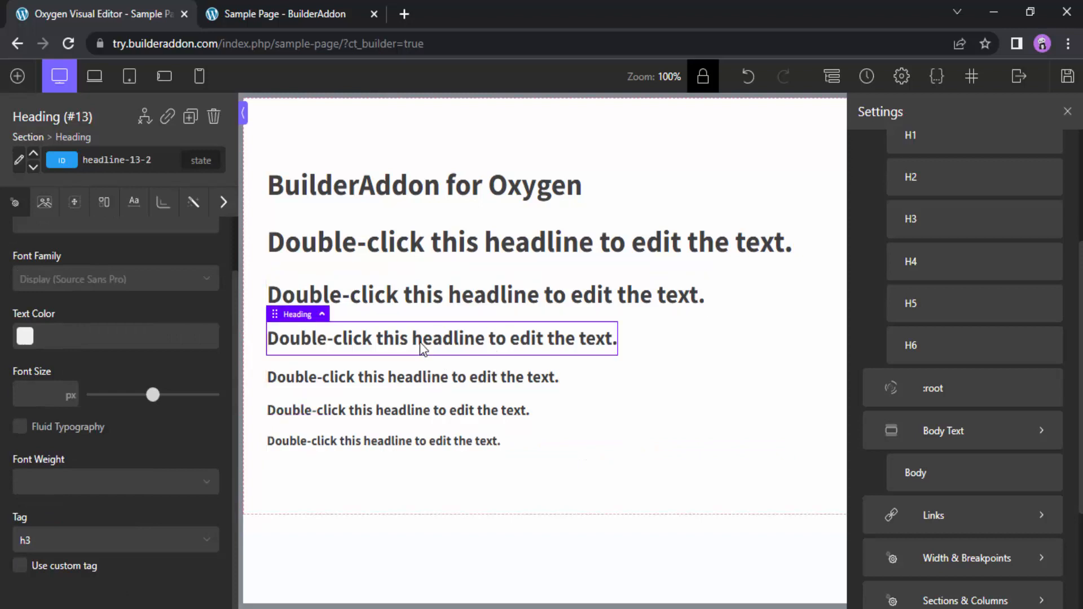
{"action": "left_click", "coordinate": [134, 210]}
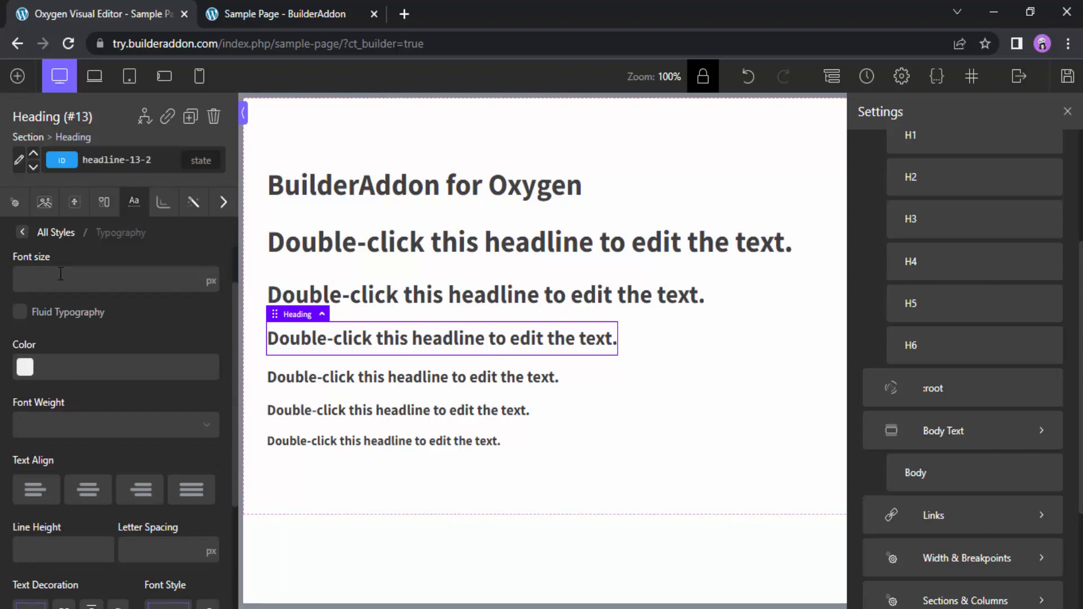
{"action": "left_click", "coordinate": [18, 165]}
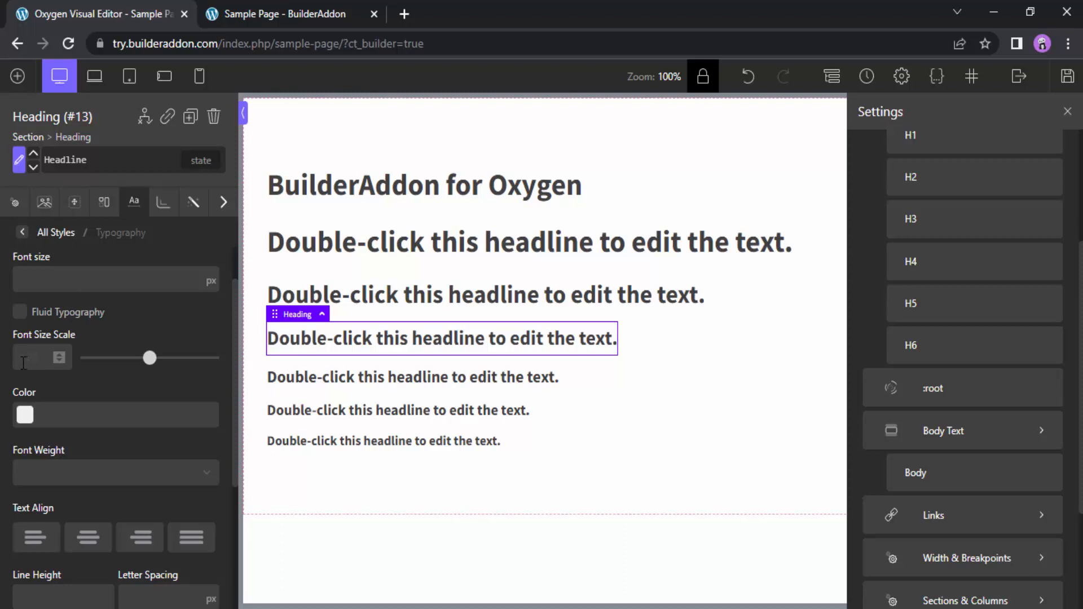
{"action": "left_click", "coordinate": [62, 280]}
{"action": "type", "text": "20"}
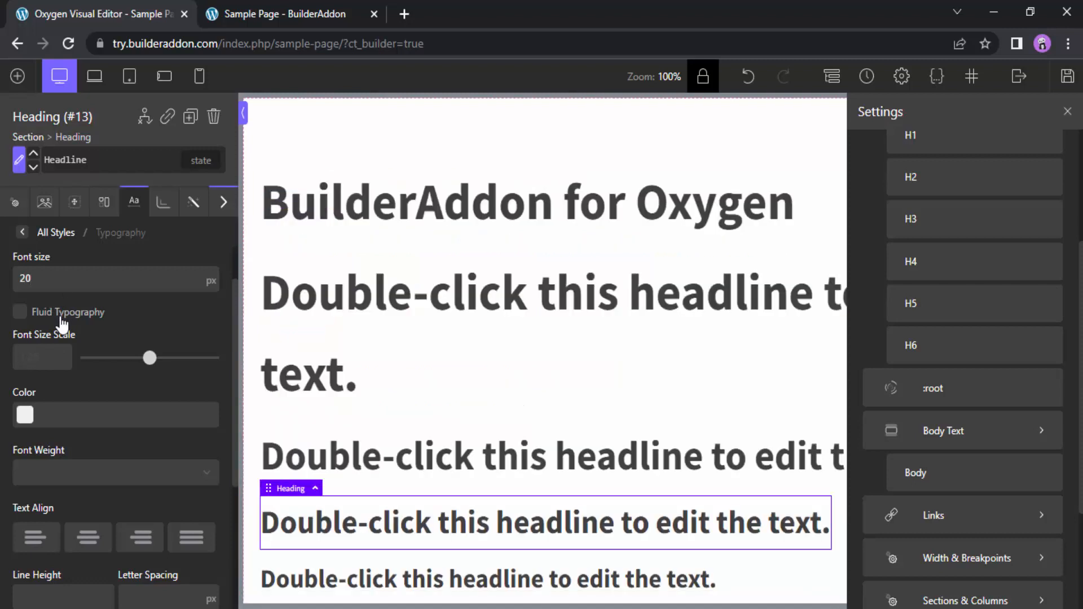
Set the global Headline font size scale to 1.12 at full screen
{"action": "scroll", "coordinate": [471, 407], "scroll_direction": "down", "scroll_amount": 3}
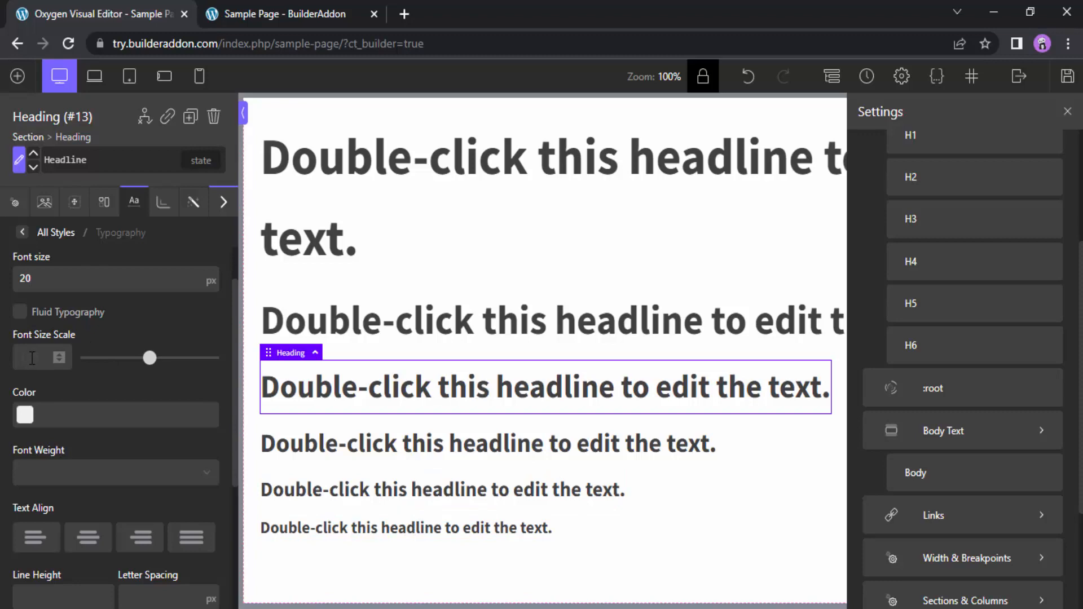
{"action": "left_click", "coordinate": [103, 359]}
{"action": "mouse_move", "coordinate": [104, 361]}
{"action": "left_mouse_down"}
{"action": "mouse_move", "coordinate": [92, 361]}
{"action": "mouse_move", "coordinate": [102, 366]}
{"action": "left_mouse_up"}
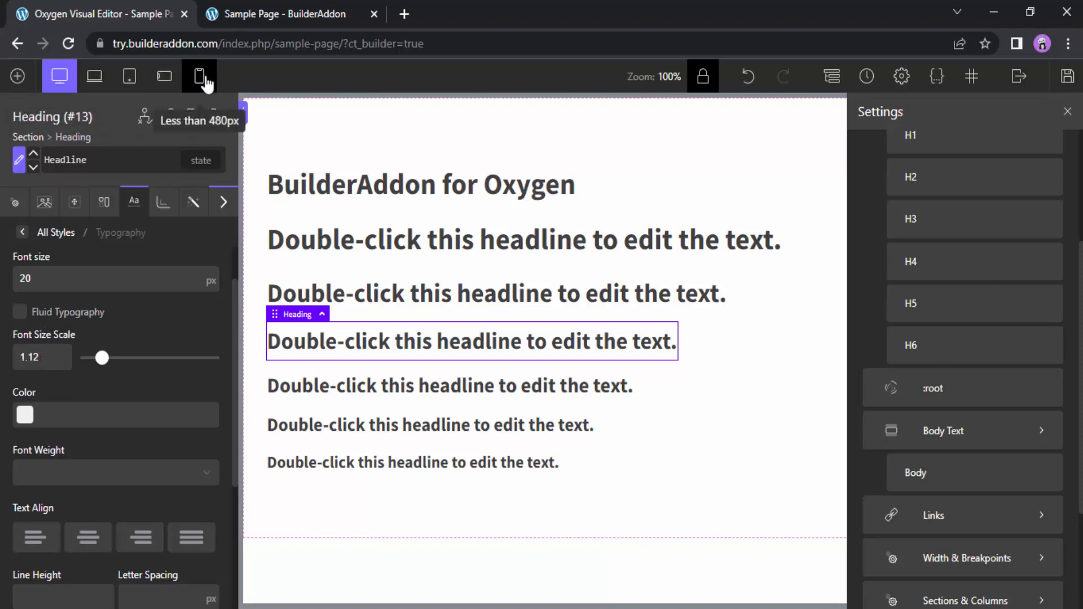
For screens less than 992px, set the global Headline font size scale to 1.04 and its font size to 20 px
{"action": "left_click", "coordinate": [135, 82]}
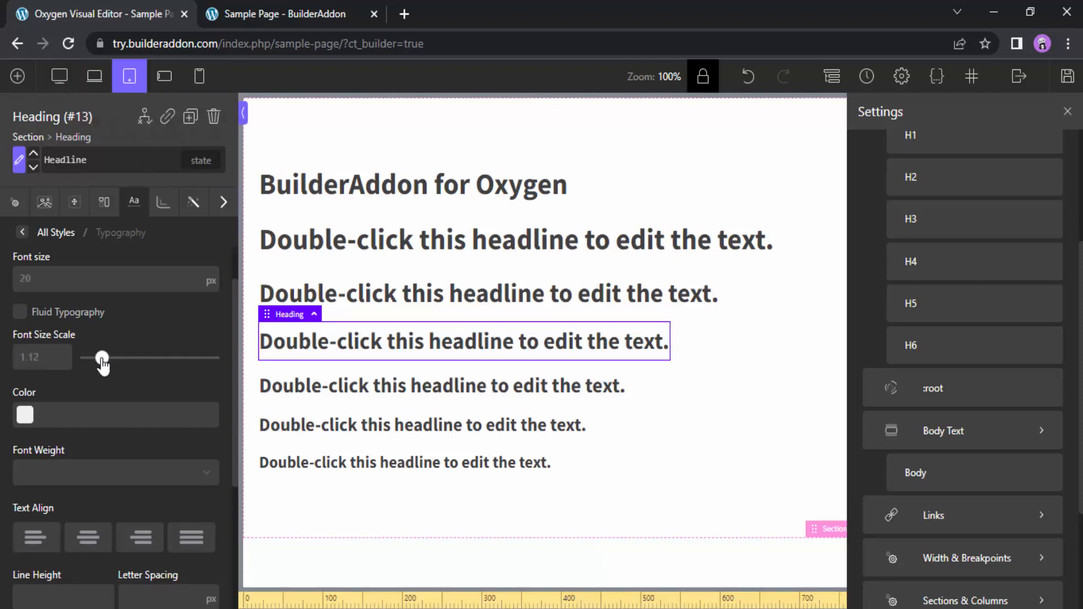
{"action": "left_click_drag", "start_coordinate": [102, 364], "coordinate": [94, 363]}
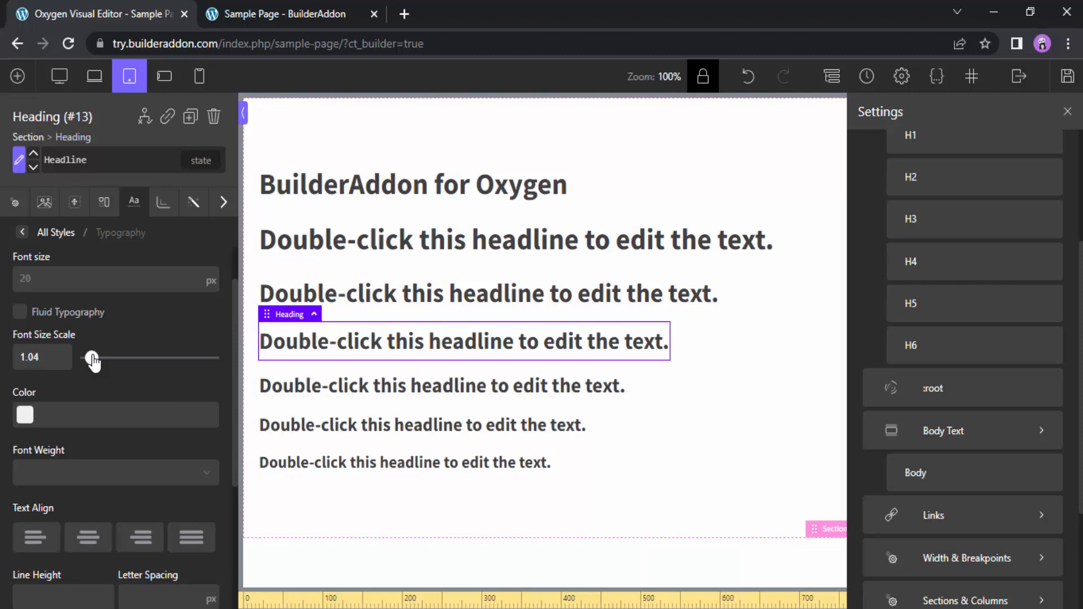
{"action": "double_click", "coordinate": [68, 280]}
{"action": "type", "text": "20"}
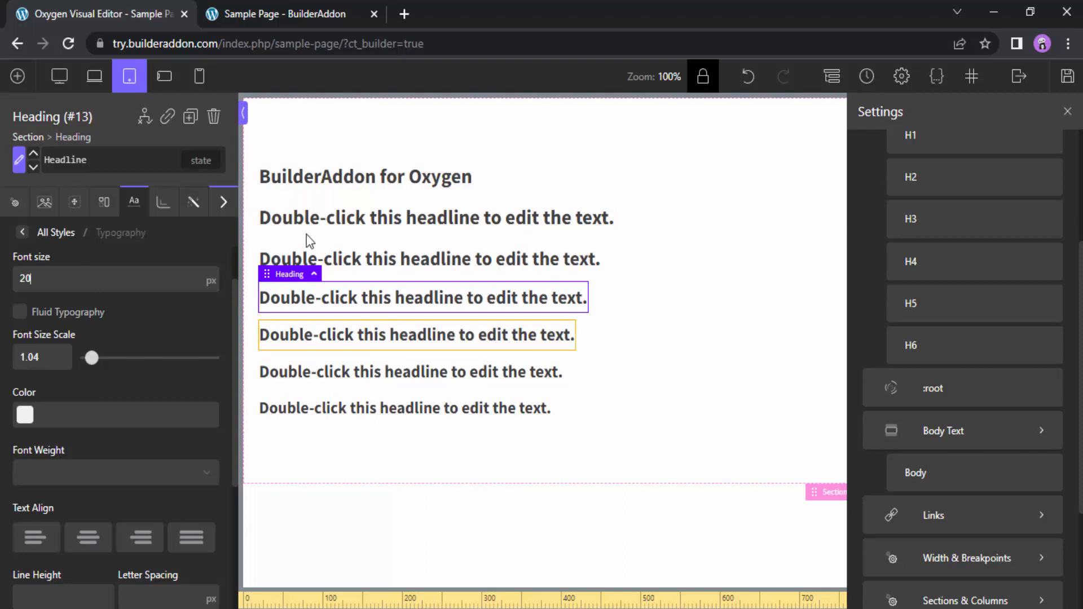
Compare the heading sizes at the full screen, less than 992px and less than 480px breakpoints
{"action": "left_click", "coordinate": [59, 76]}
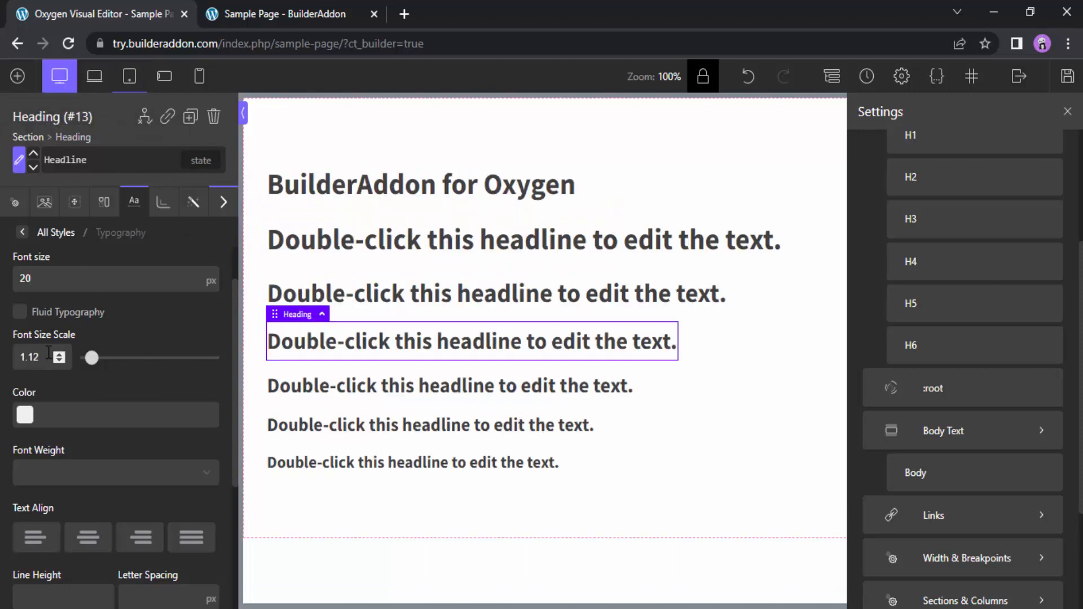
{"action": "left_click", "coordinate": [128, 86]}
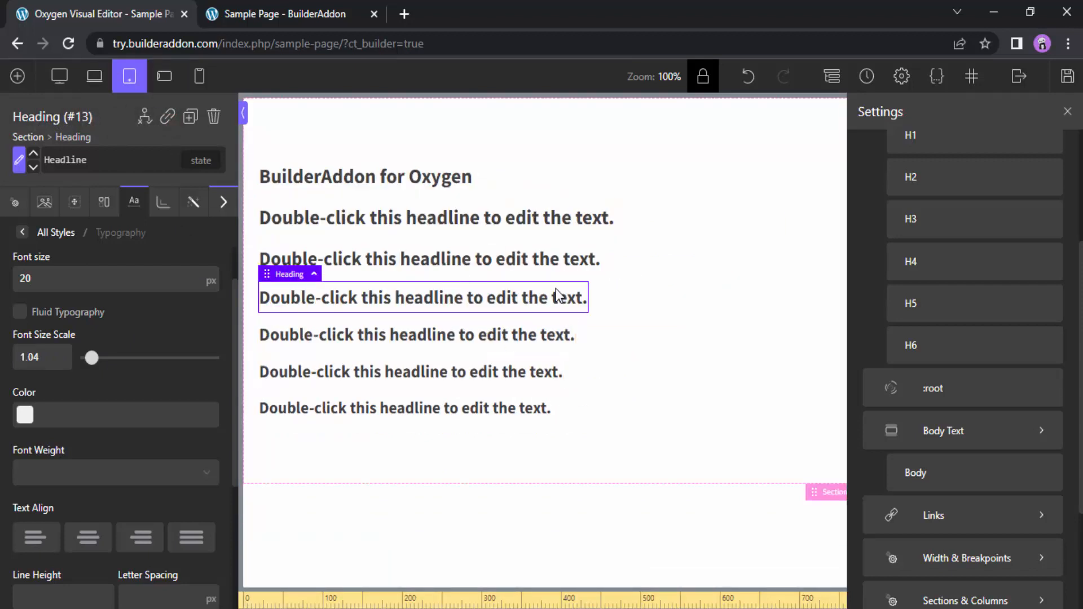
{"action": "left_click", "coordinate": [208, 84]}
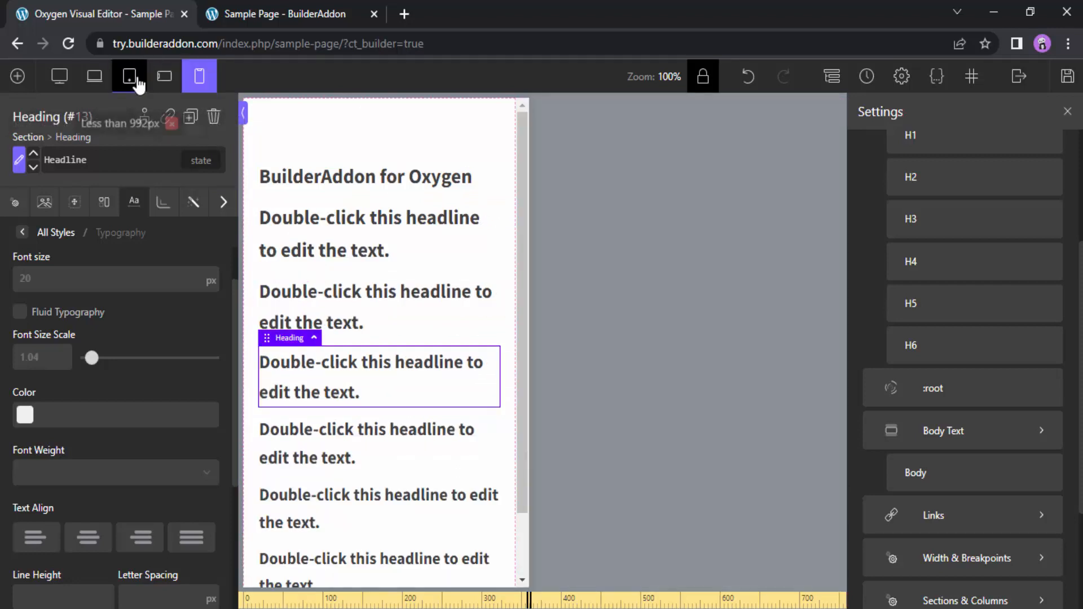
For screens less than 992px, reset the global Headline scale to 1.25 and clear the font size, returning to full screen
{"action": "left_click", "coordinate": [138, 84]}
{"action": "double_click", "coordinate": [38, 359]}
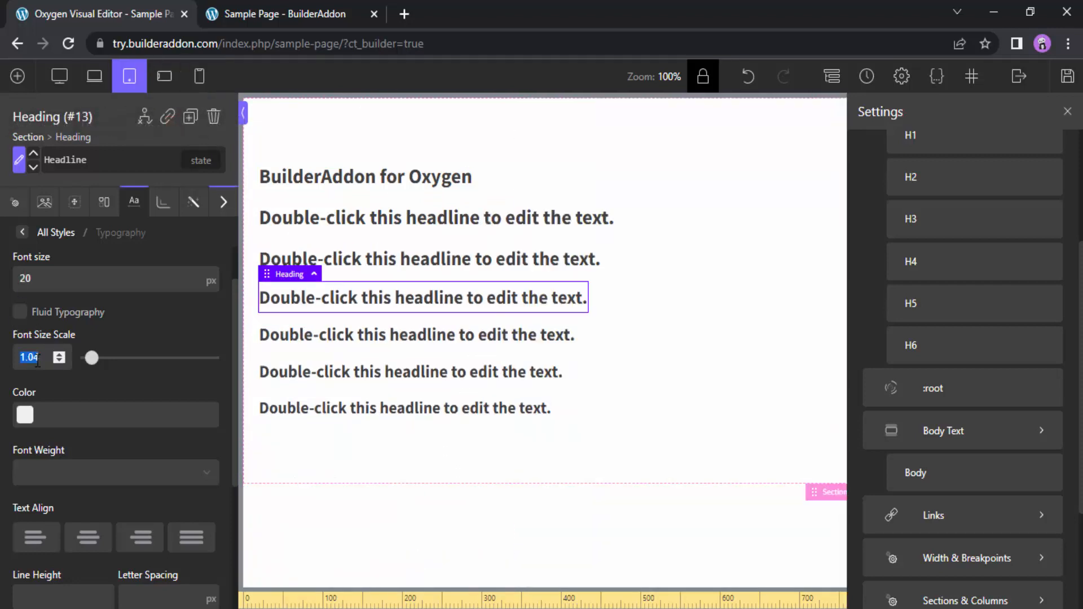
{"action": "type", "text": "1.25"}
{"action": "left_click", "coordinate": [53, 282]}
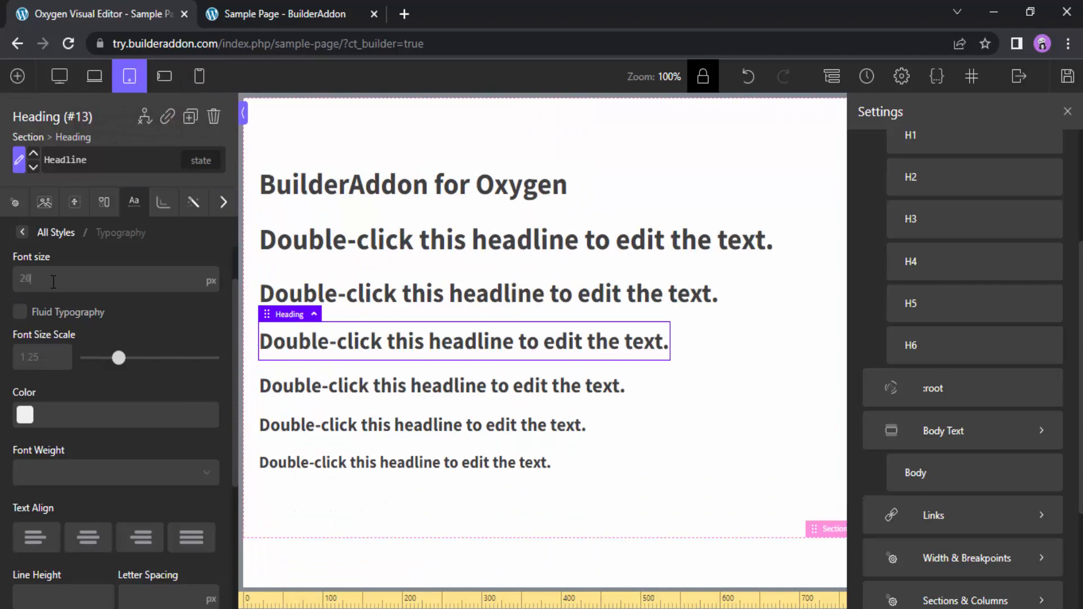
{"action": "left_click", "coordinate": [61, 83]}
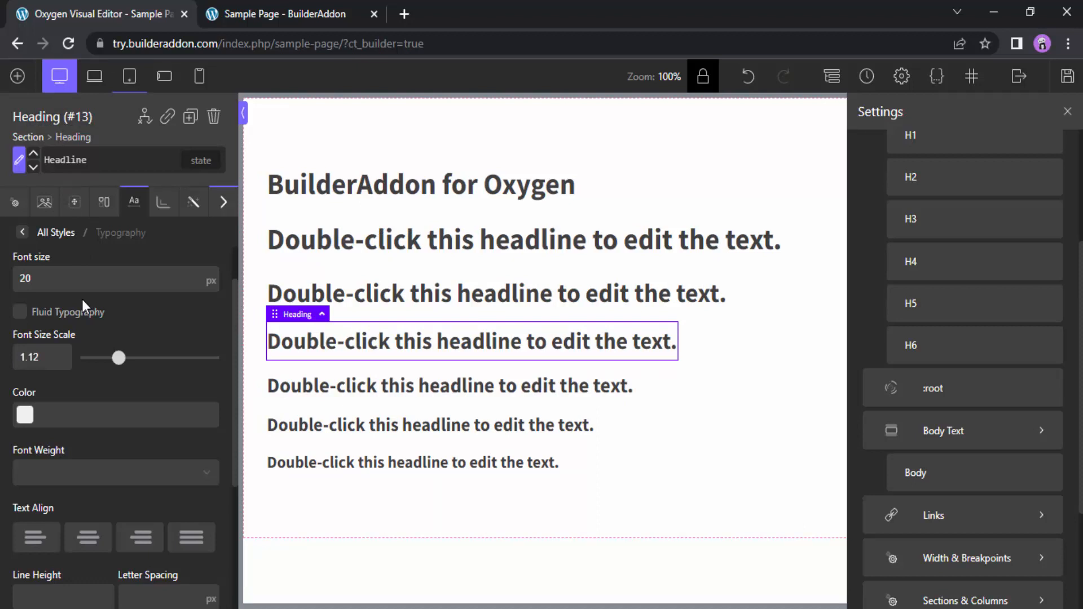
Try a font size of 35 px on the global H3 style, and clear it again
{"action": "scroll", "coordinate": [994, 394], "scroll_direction": "up", "scroll_amount": 2}
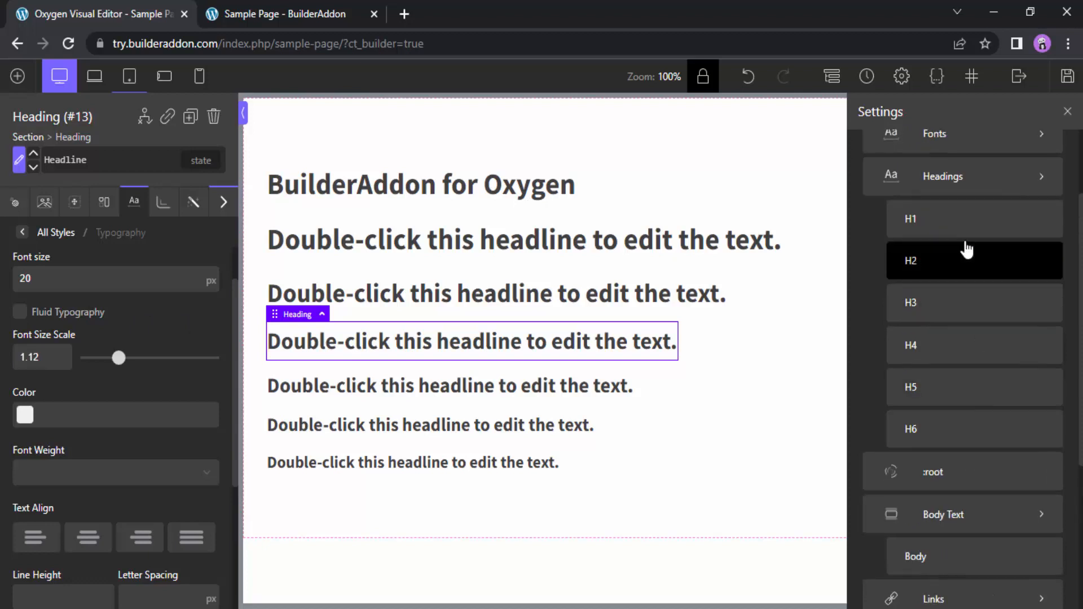
{"action": "left_click", "coordinate": [960, 317]}
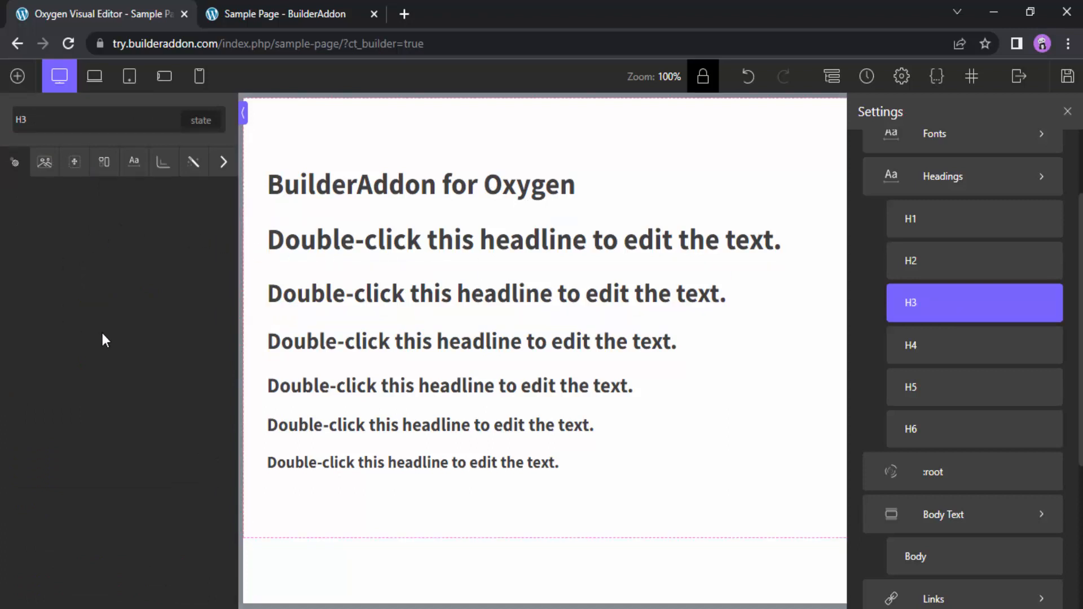
{"action": "left_click", "coordinate": [134, 164]}
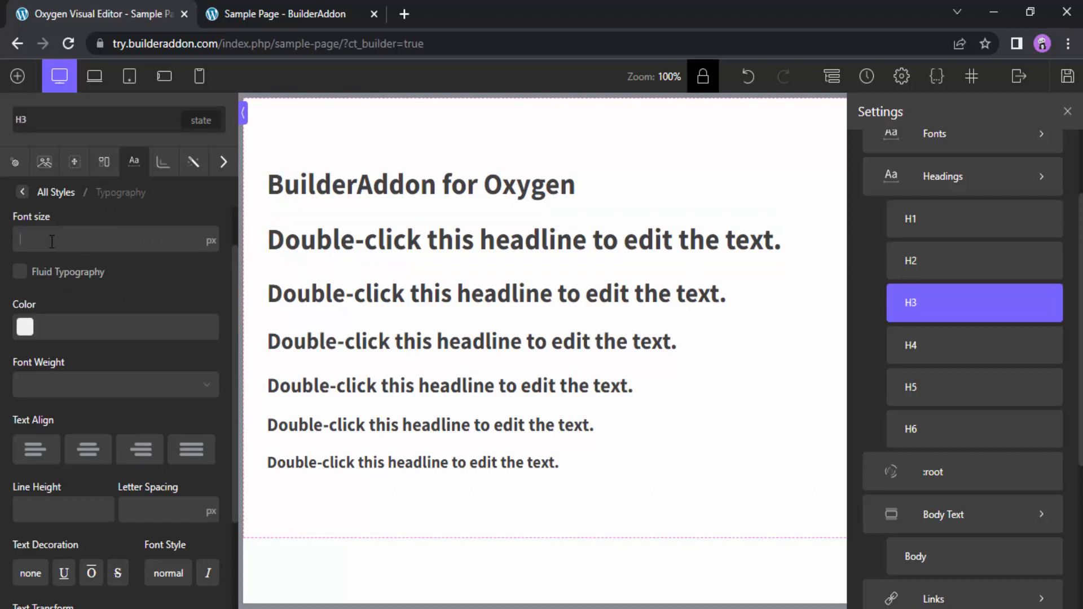
{"action": "type", "text": "35"}
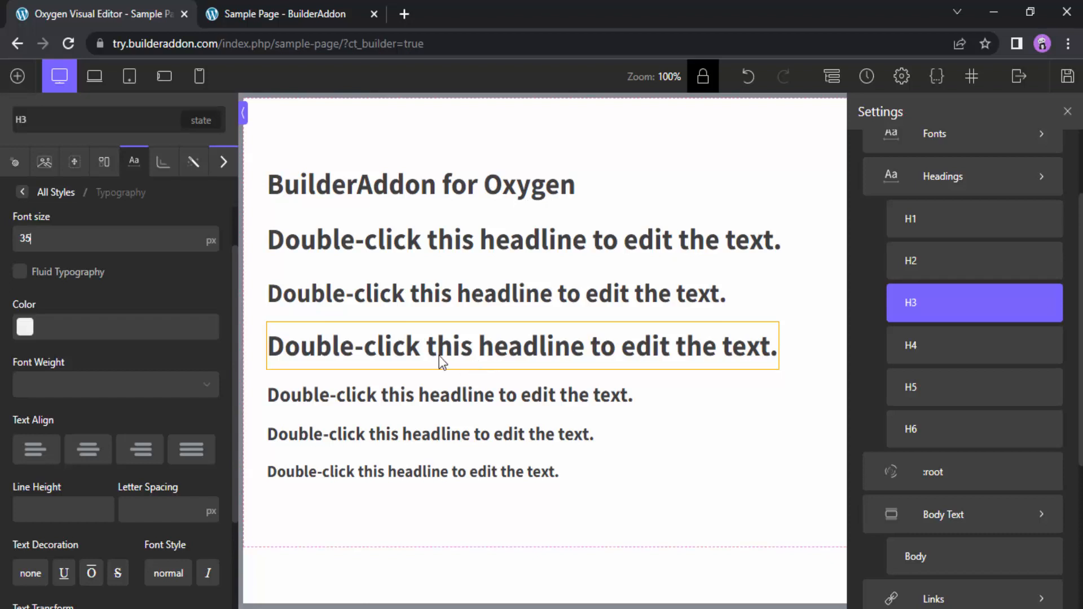
{"action": "double_click", "coordinate": [73, 241]}
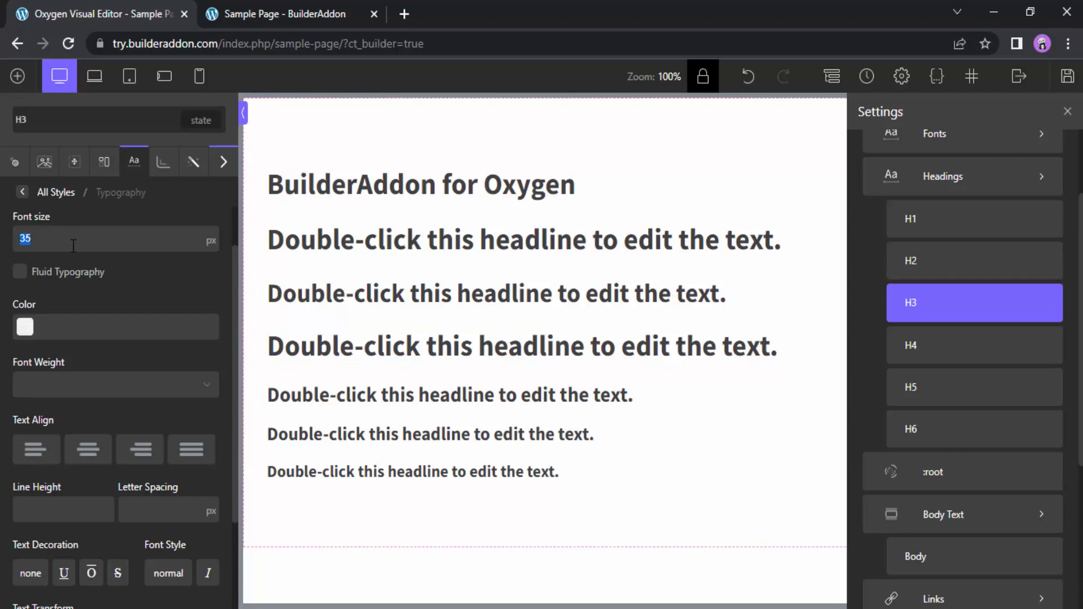
{"action": "key", "text": "BackSpace"}
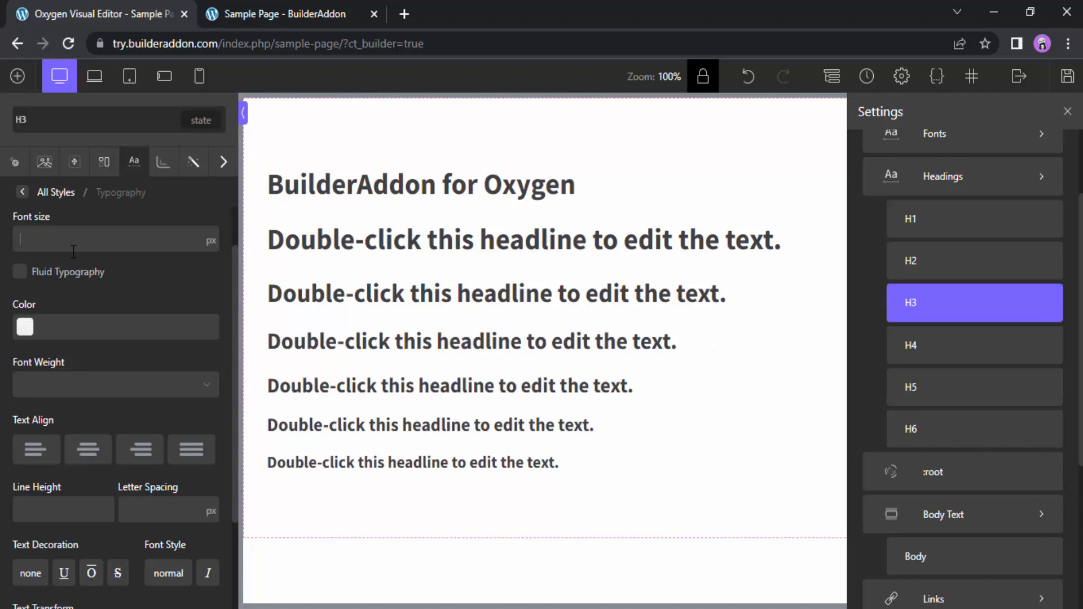
Set the first placeholder heading's own font size to 40 px at full screen
{"action": "left_click", "coordinate": [369, 250]}
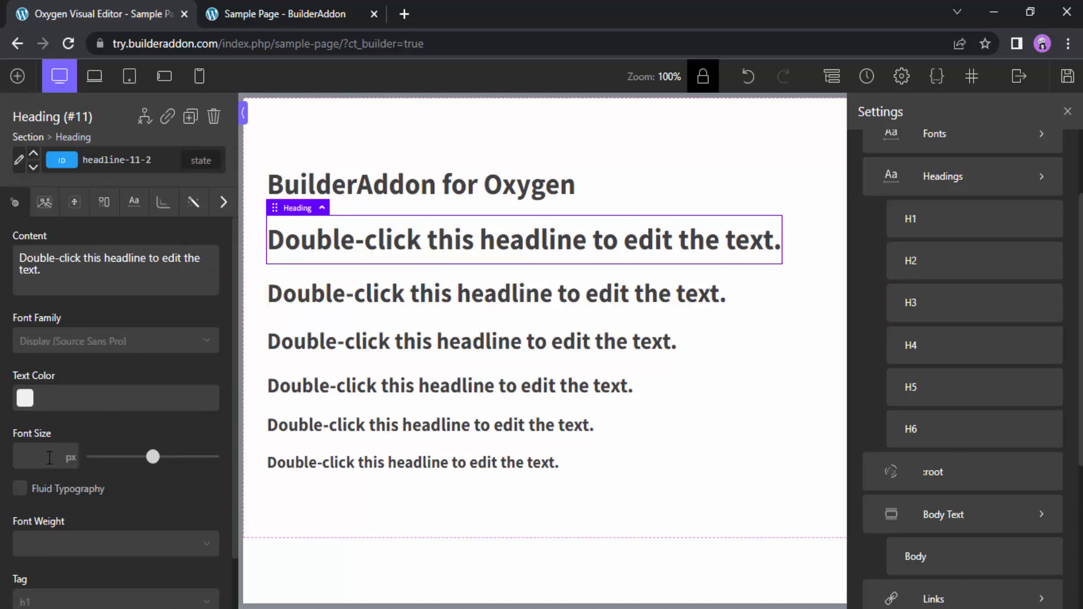
{"action": "scroll", "coordinate": [47, 449], "scroll_direction": "down", "scroll_amount": 1}
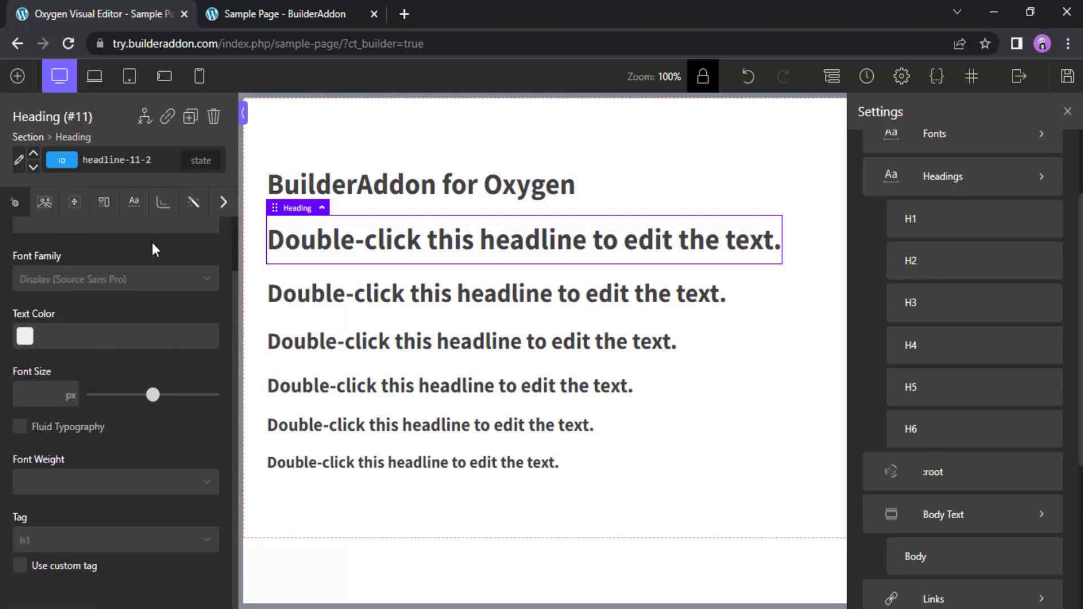
{"action": "left_click", "coordinate": [134, 204]}
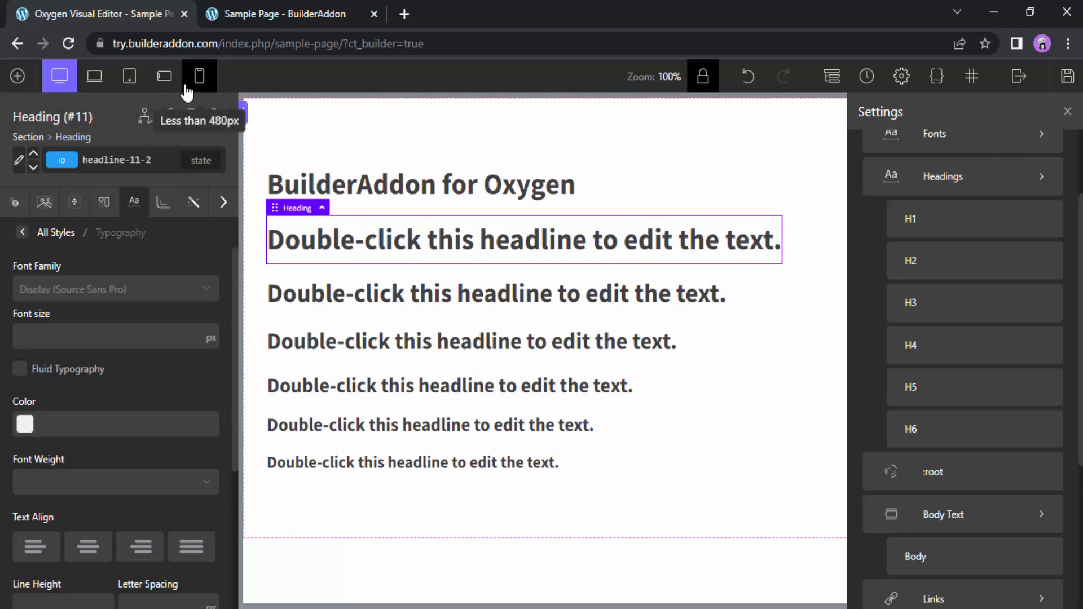
{"action": "left_click", "coordinate": [59, 85]}
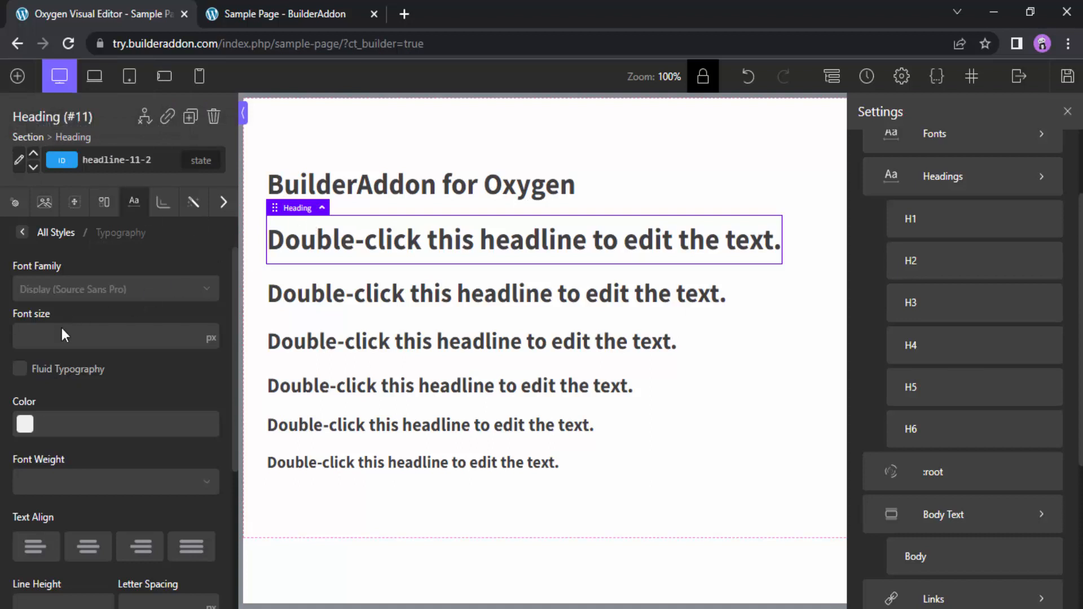
{"action": "type", "text": "40"}
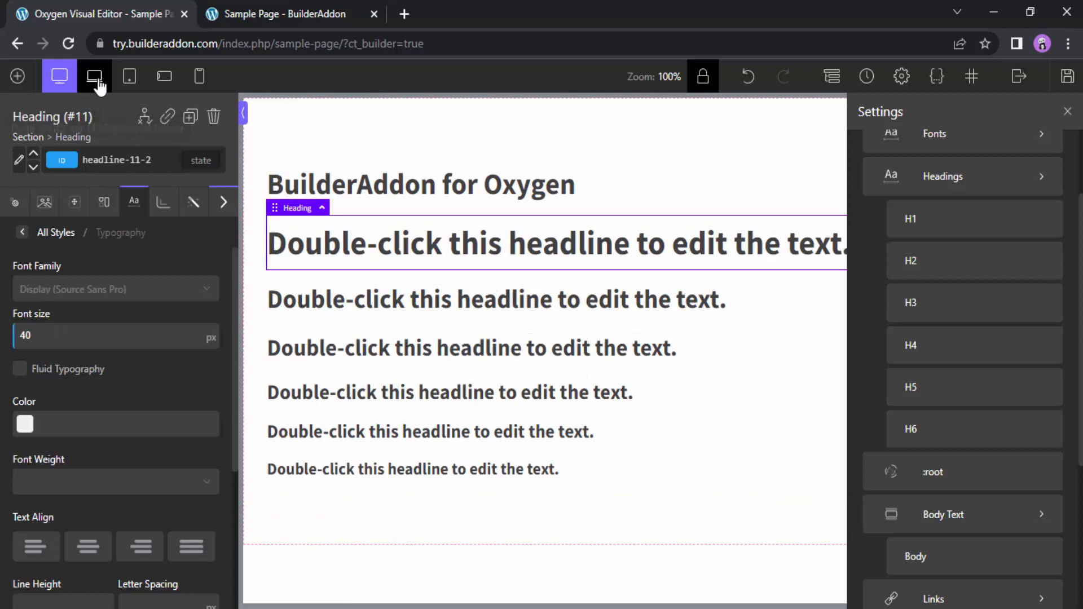
Set the first placeholder heading's font size to 35 px for the page container (1120px) and below
{"action": "left_click", "coordinate": [94, 77]}
{"action": "double_click", "coordinate": [74, 334]}
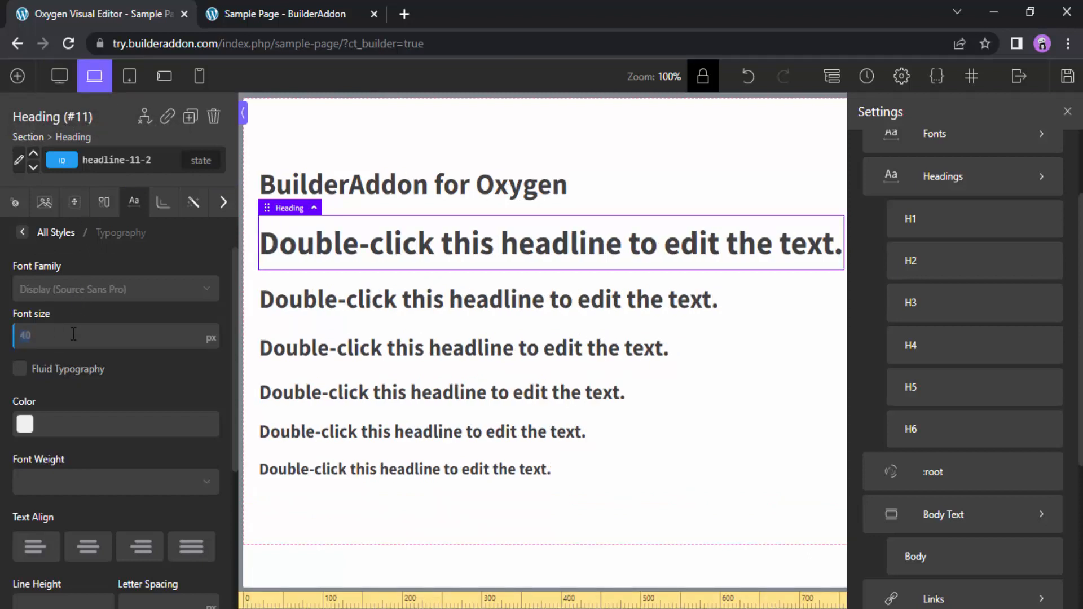
{"action": "type", "text": "35"}
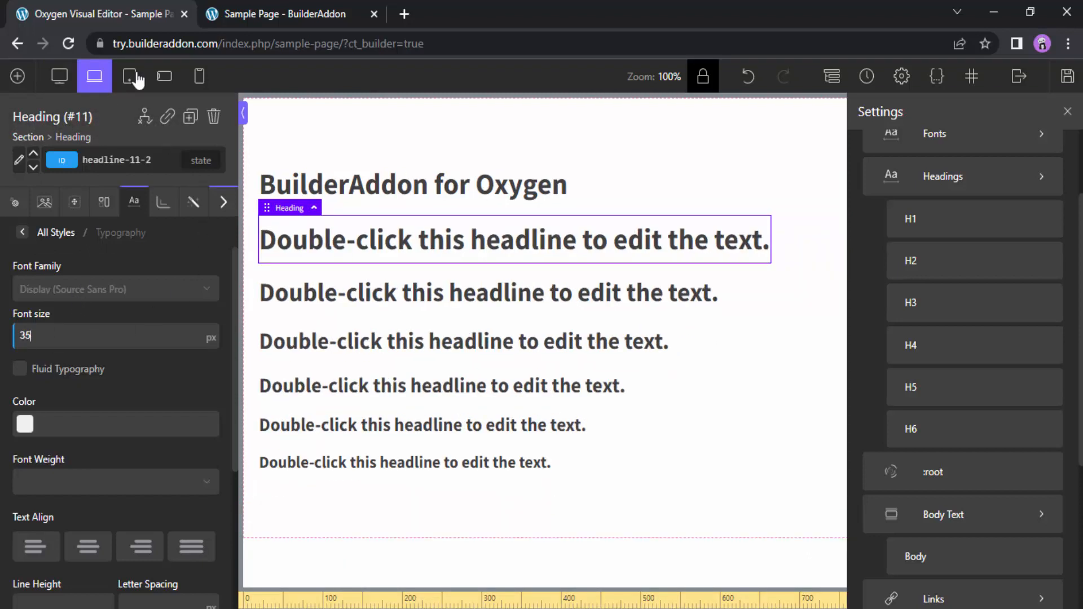
Set the first placeholder heading's font size to 16 px for screens less than 480px
{"action": "left_click", "coordinate": [136, 76]}
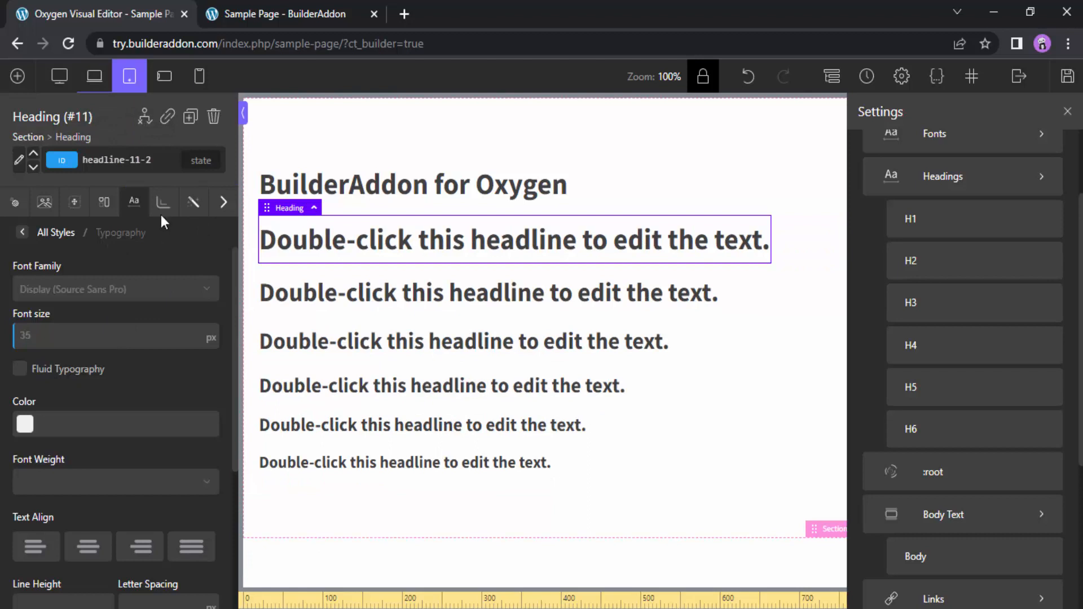
{"action": "left_click", "coordinate": [200, 76]}
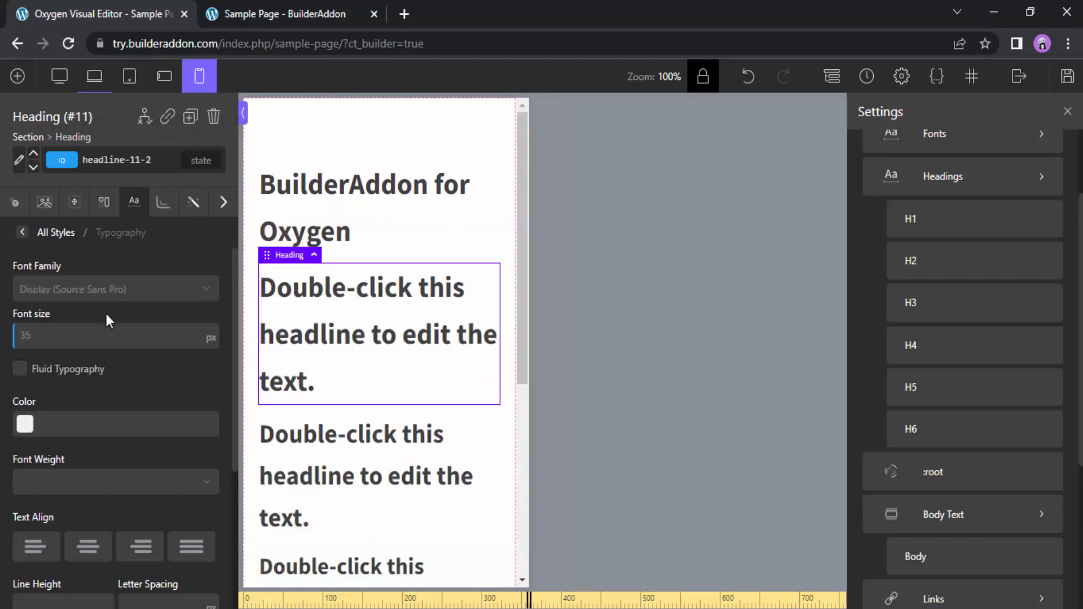
{"action": "type", "text": "16"}
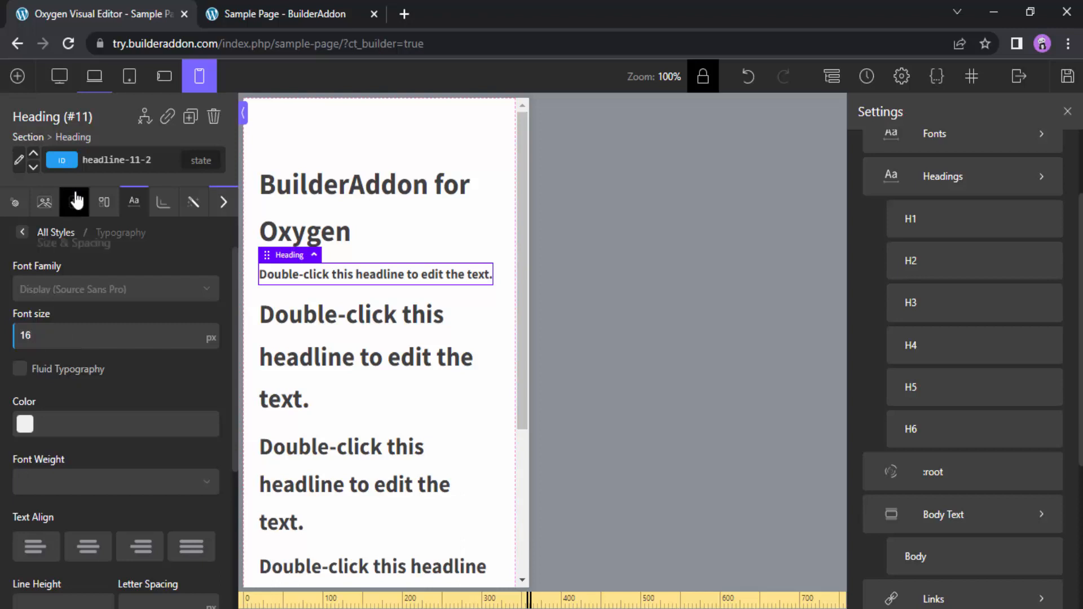
Clear the first placeholder heading's font size override for the page container (1120px) and below
{"action": "left_click", "coordinate": [94, 76]}
{"action": "double_click", "coordinate": [51, 335]}
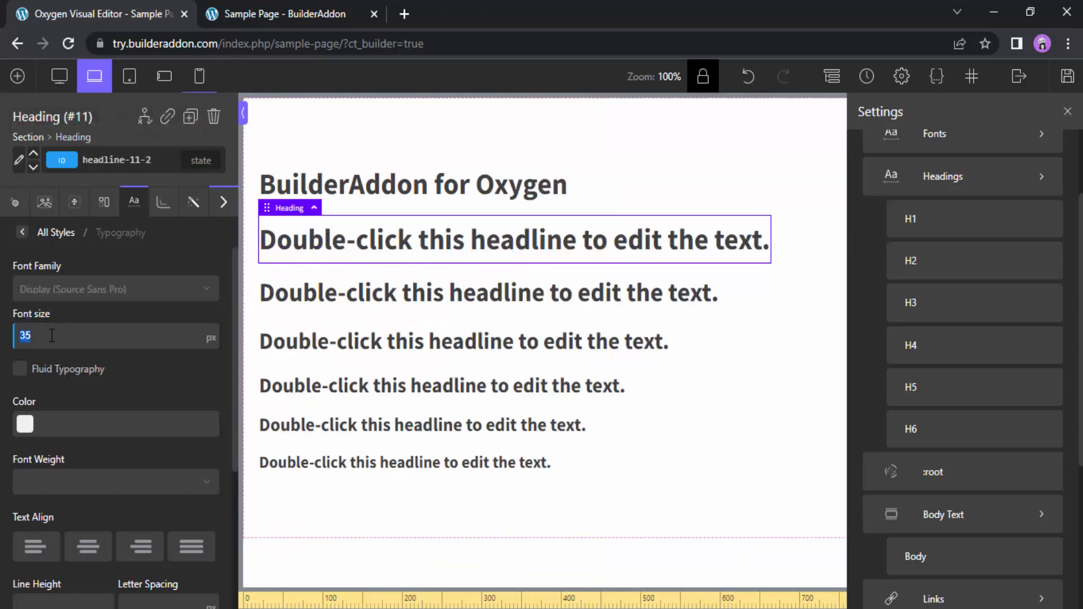
{"action": "key", "text": "BackSpace"}
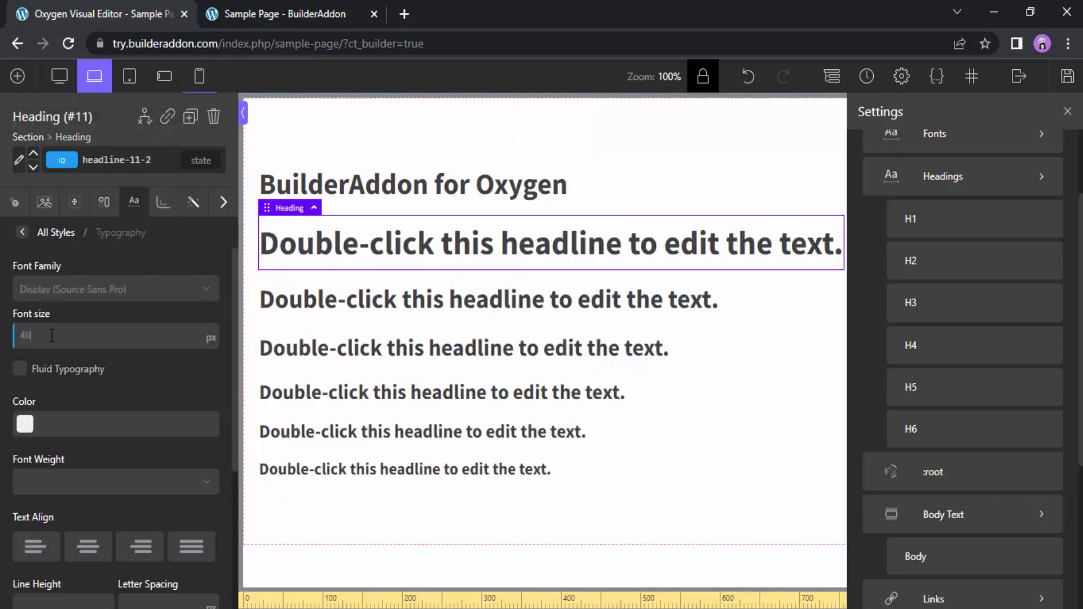
Enable Fluid Typography for the first placeholder heading at full screen and preview it at the page container breakpoint
{"action": "left_click", "coordinate": [61, 85]}
{"action": "left_click", "coordinate": [21, 373]}
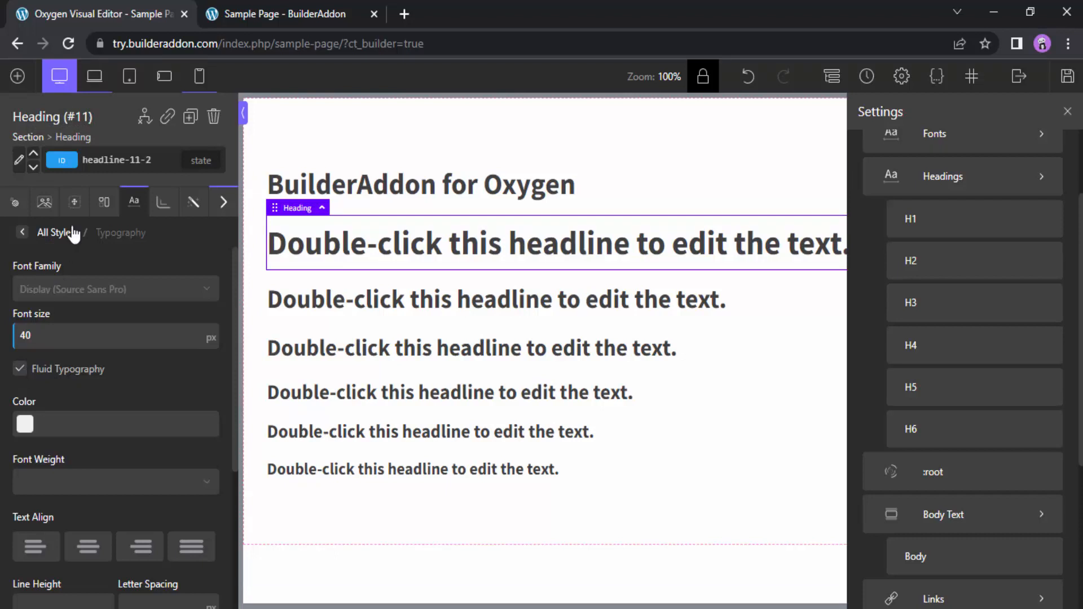
{"action": "left_click", "coordinate": [93, 79]}
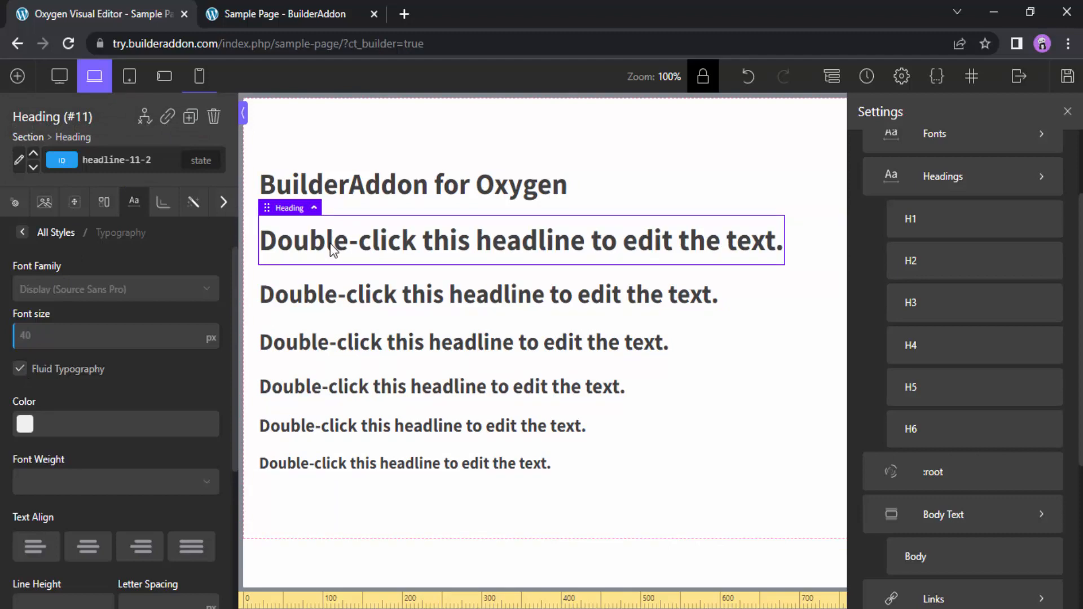
Preview the first placeholder heading's fluid font size at the less than 992px, 768px and 480px breakpoints
{"action": "left_click", "coordinate": [129, 76]}
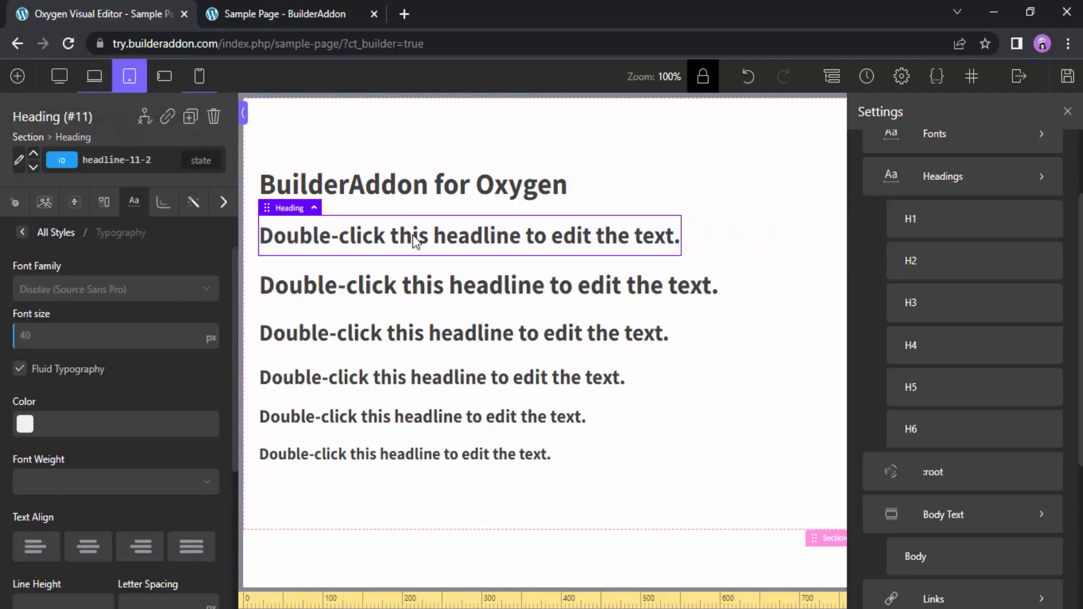
{"action": "left_click", "coordinate": [164, 77]}
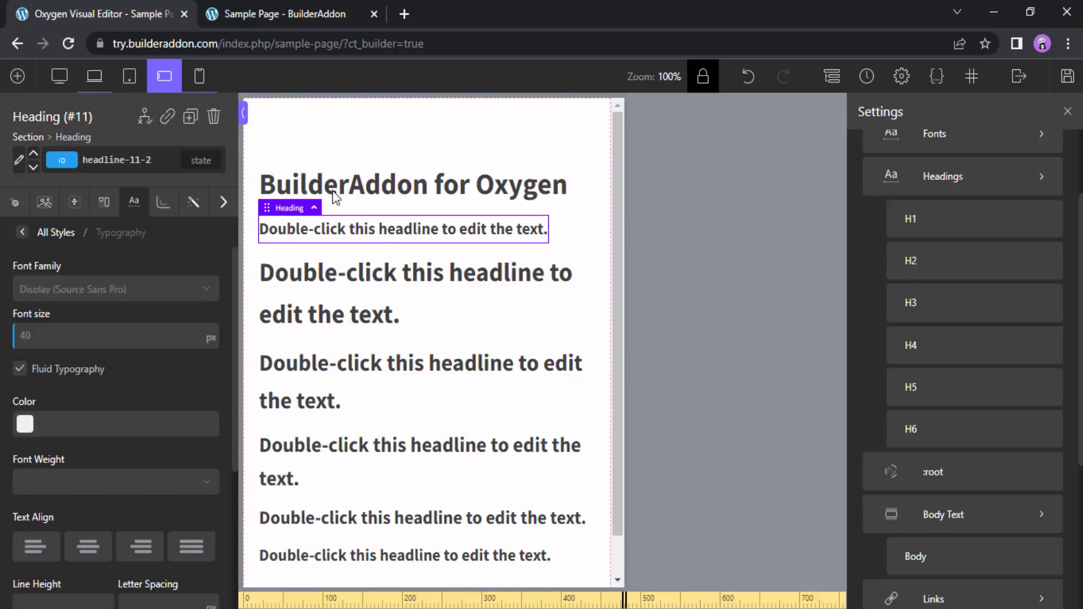
{"action": "left_click", "coordinate": [199, 76]}
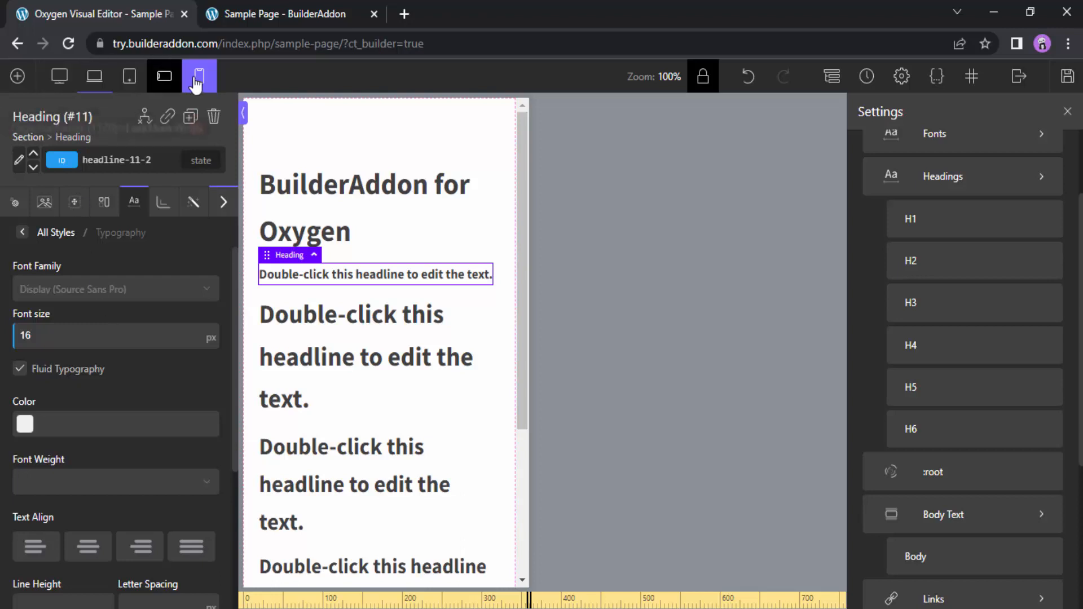
Set the first placeholder heading's font size to 30 px for screens less than 992px and compare it with the full-screen and less than 480px sizes
{"action": "left_click", "coordinate": [134, 86]}
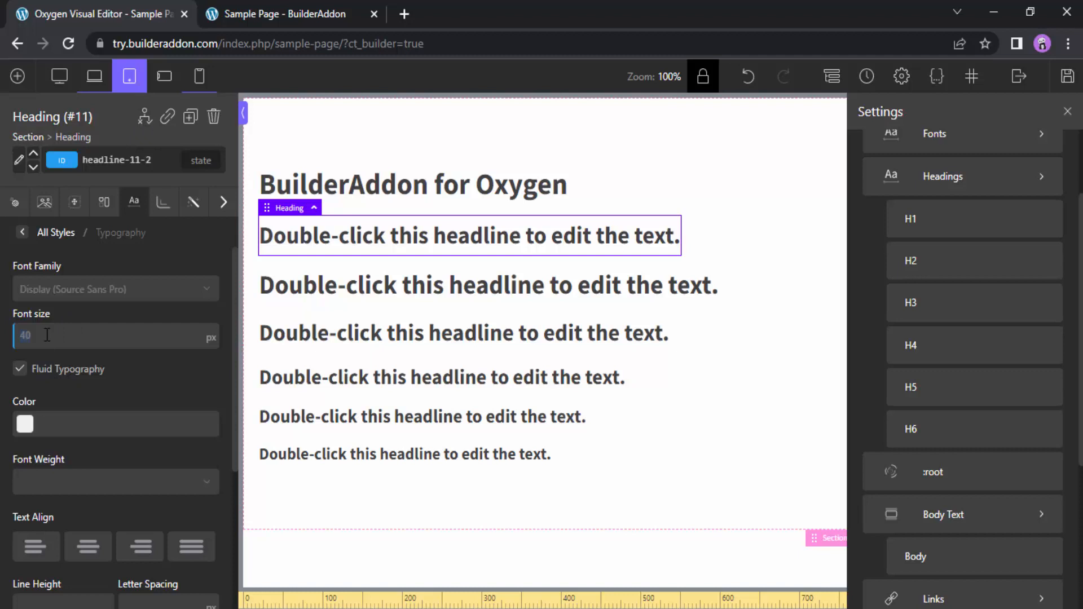
{"action": "type", "text": "30"}
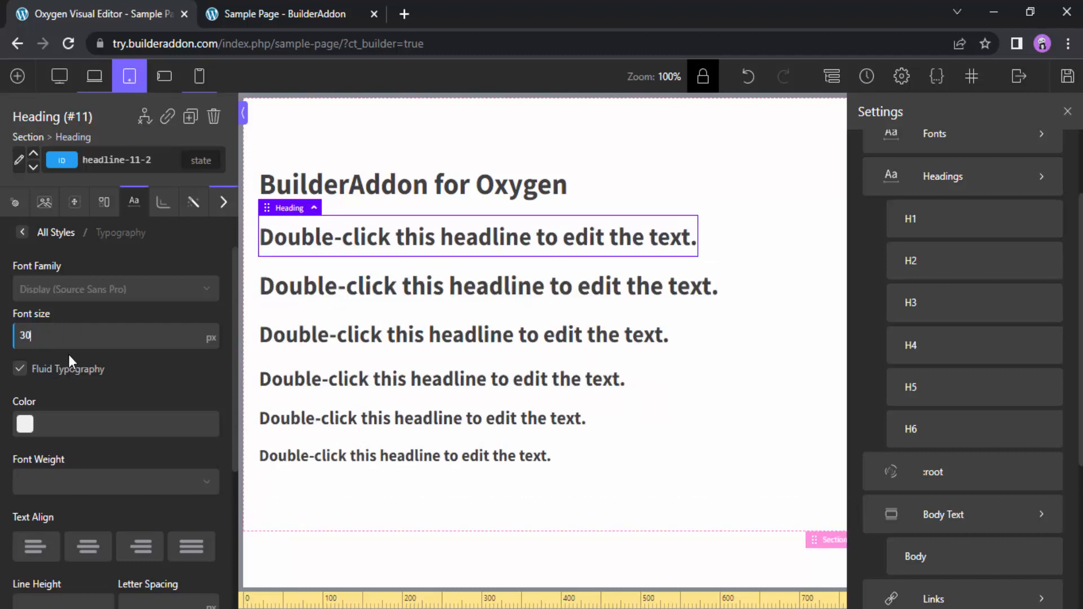
{"action": "left_click", "coordinate": [59, 76]}
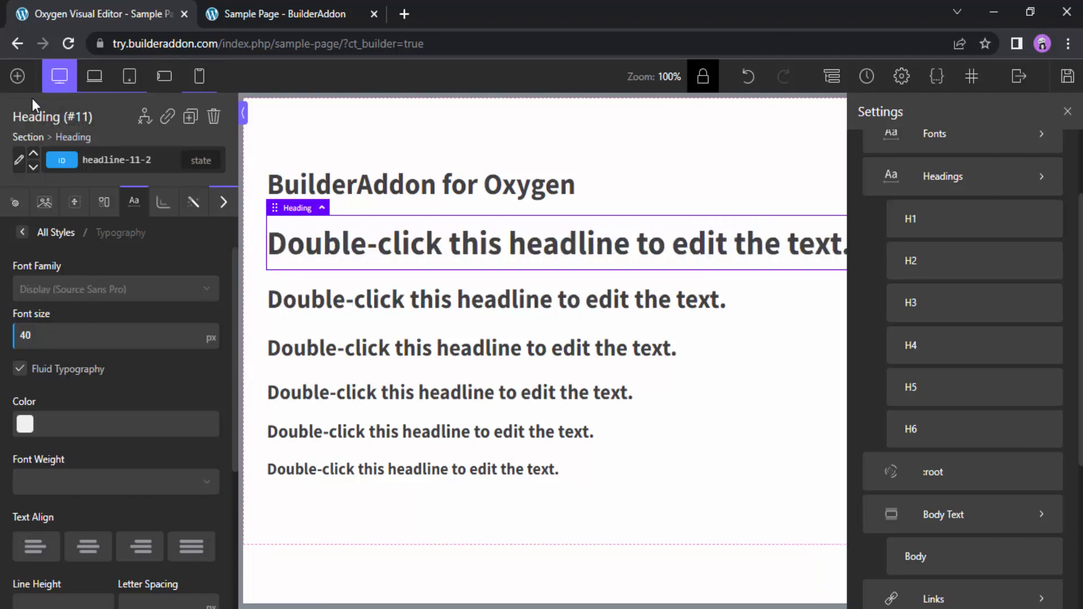
{"action": "left_click", "coordinate": [128, 88]}
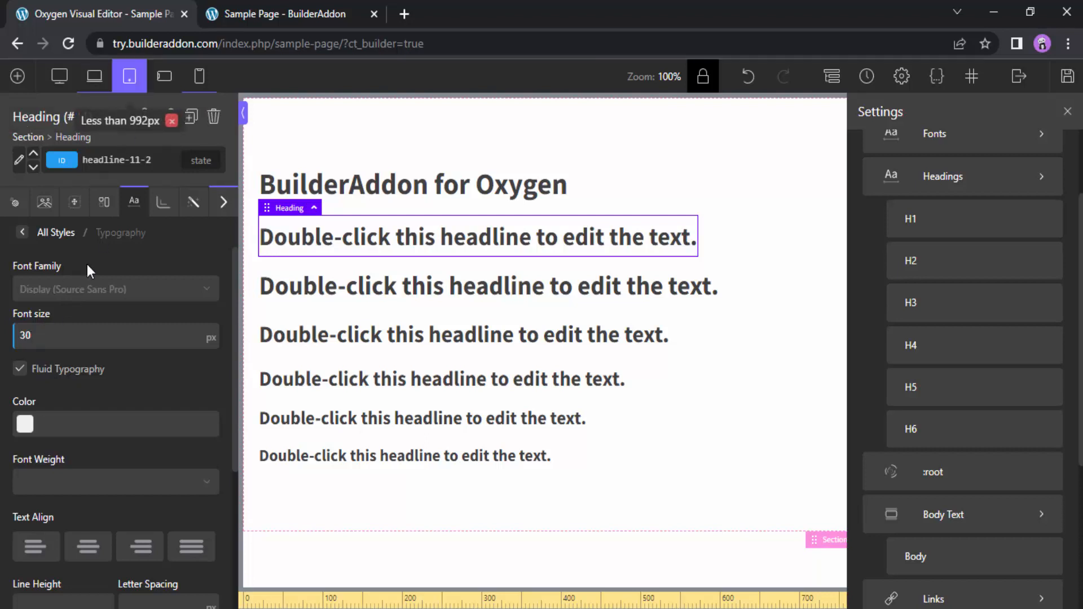
{"action": "left_click", "coordinate": [199, 77]}
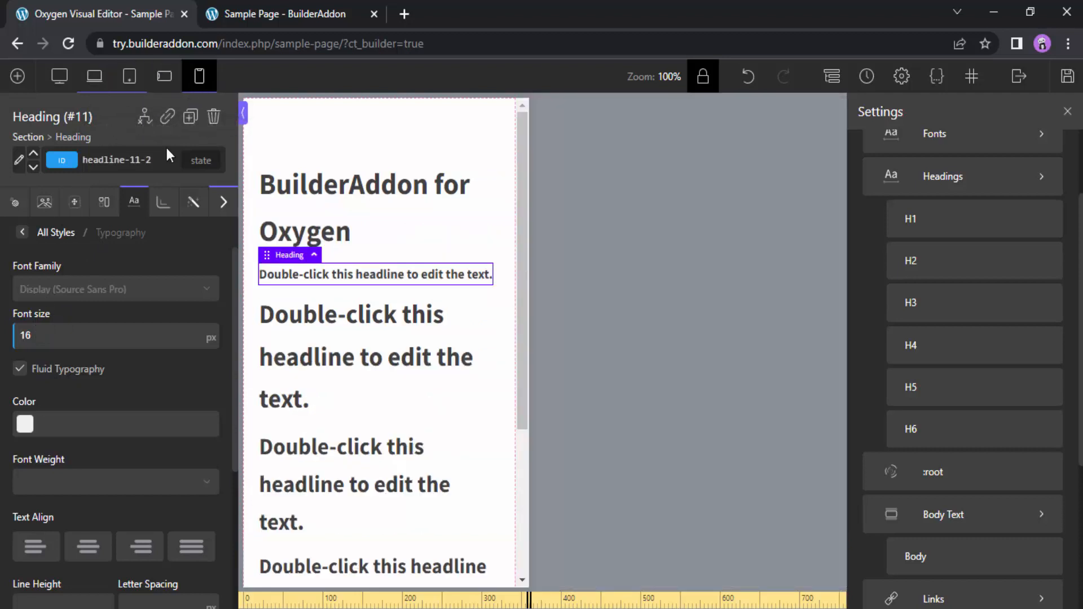
{"action": "left_click", "coordinate": [140, 84]}
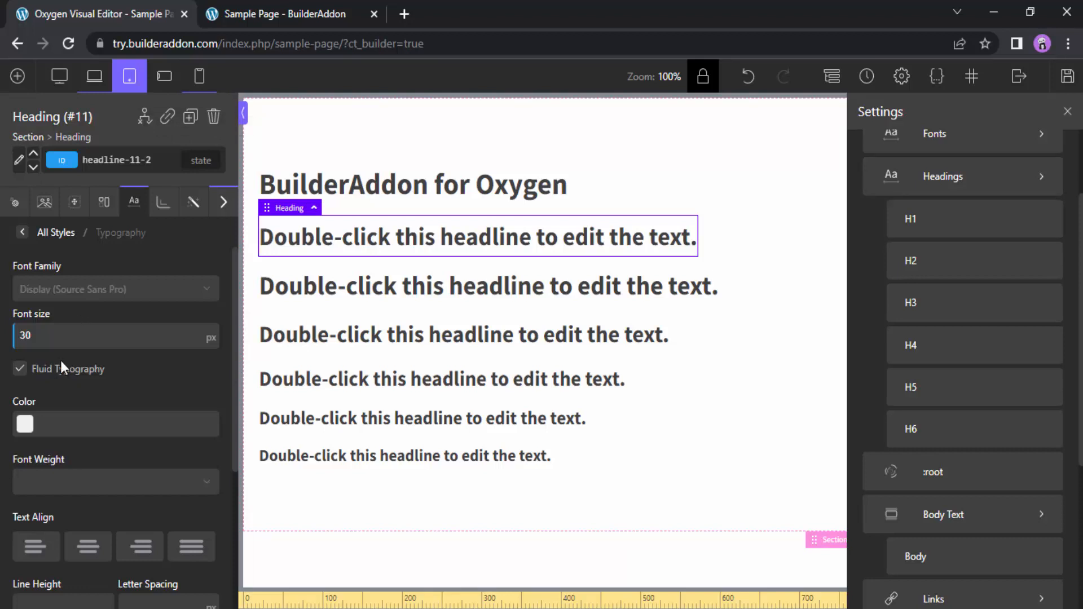
{"action": "left_click", "coordinate": [60, 78]}
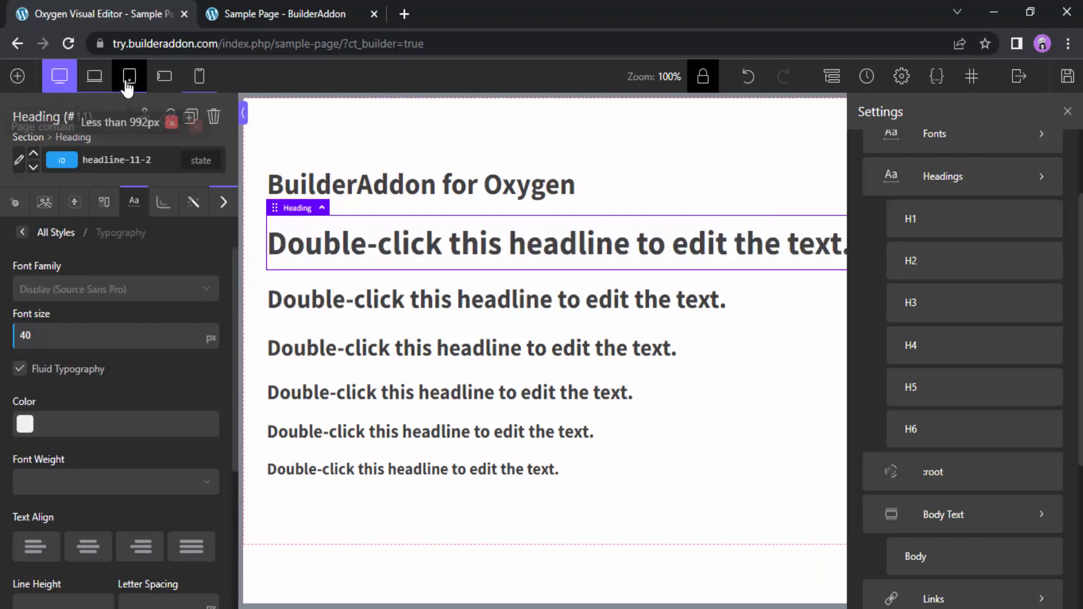
{"action": "left_click", "coordinate": [130, 84]}
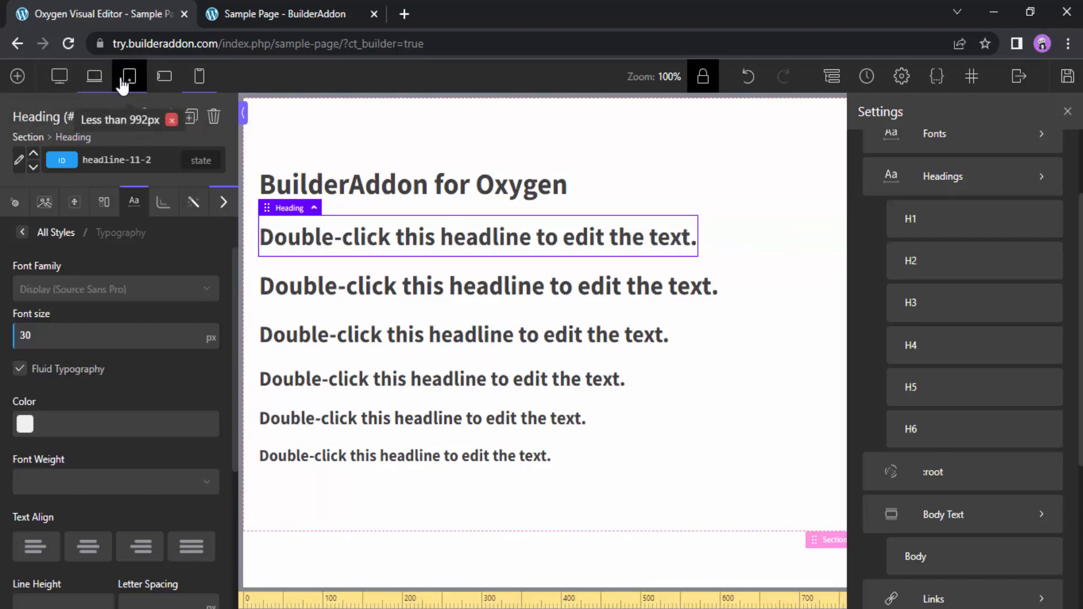
Set the first placeholder heading's font size to 25 px for screens less than 768px and preview the scaling across the breakpoints
{"action": "left_click", "coordinate": [165, 79]}
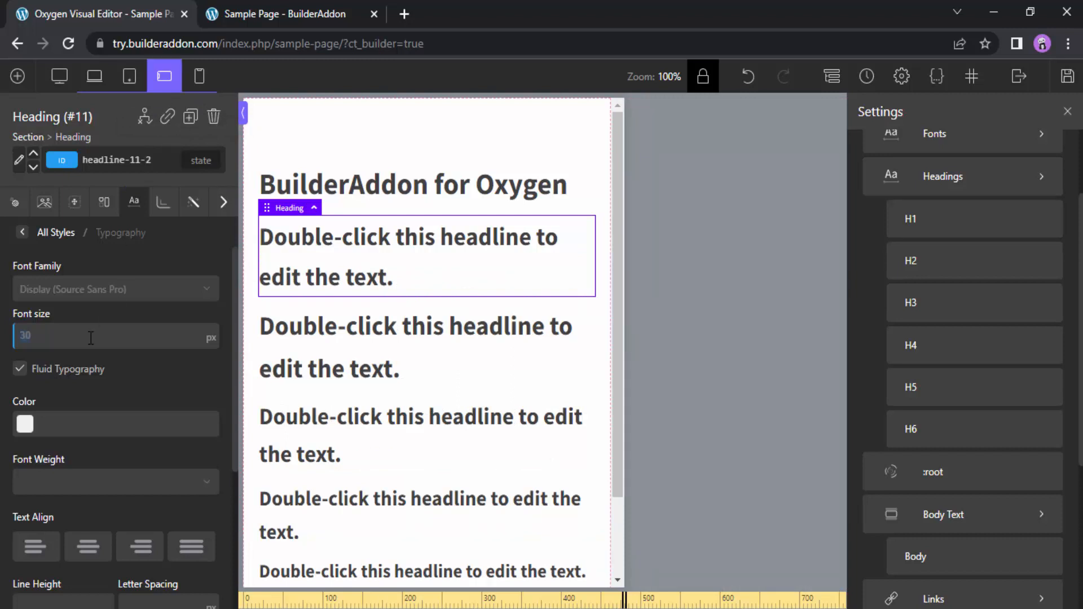
{"action": "type", "text": "25"}
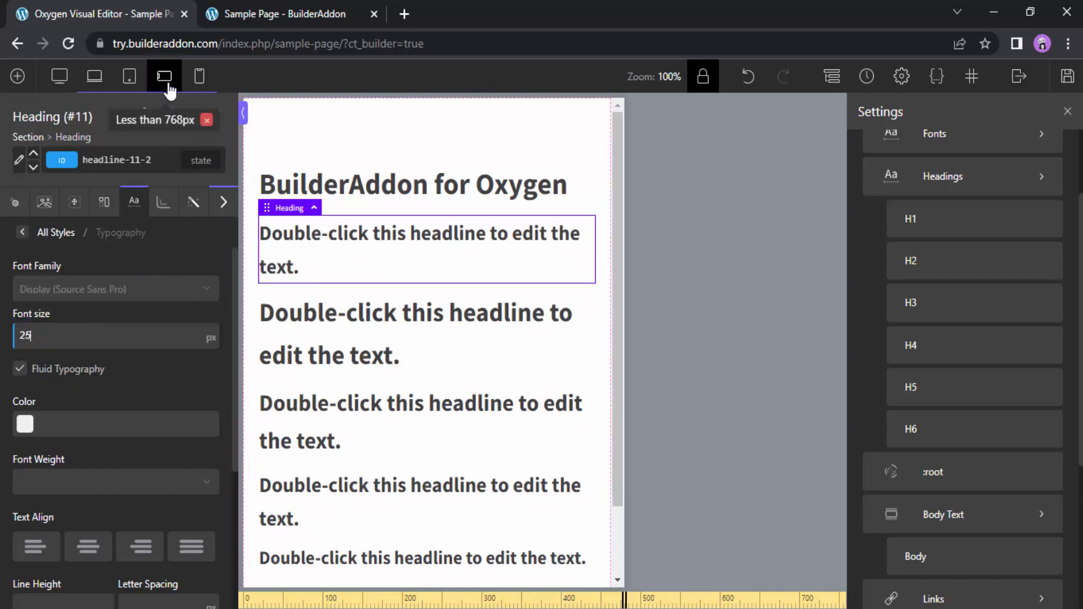
{"action": "left_click", "coordinate": [199, 79]}
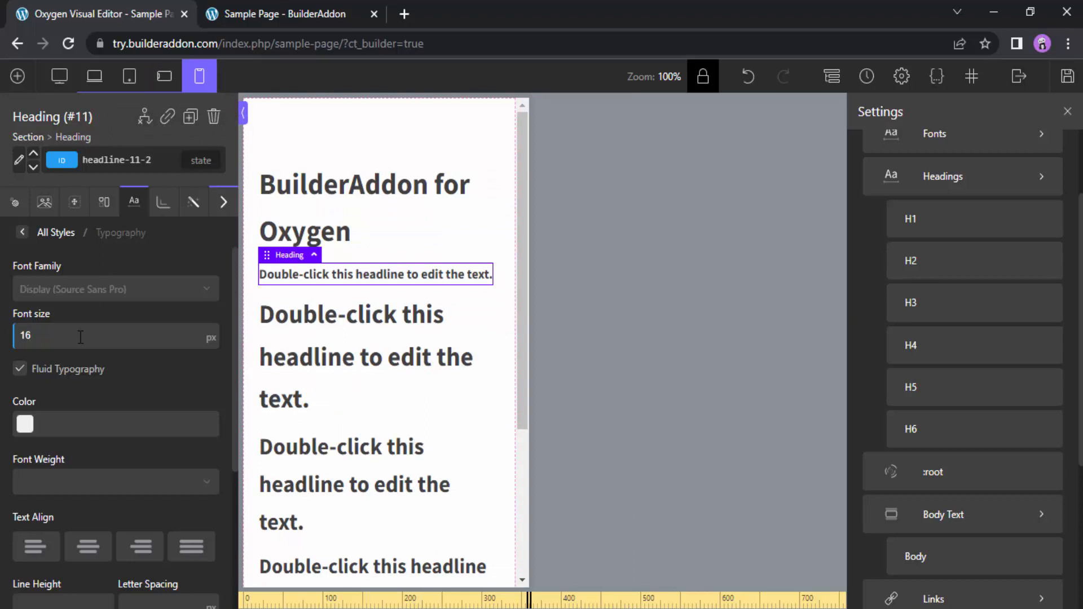
{"action": "left_click", "coordinate": [67, 84]}
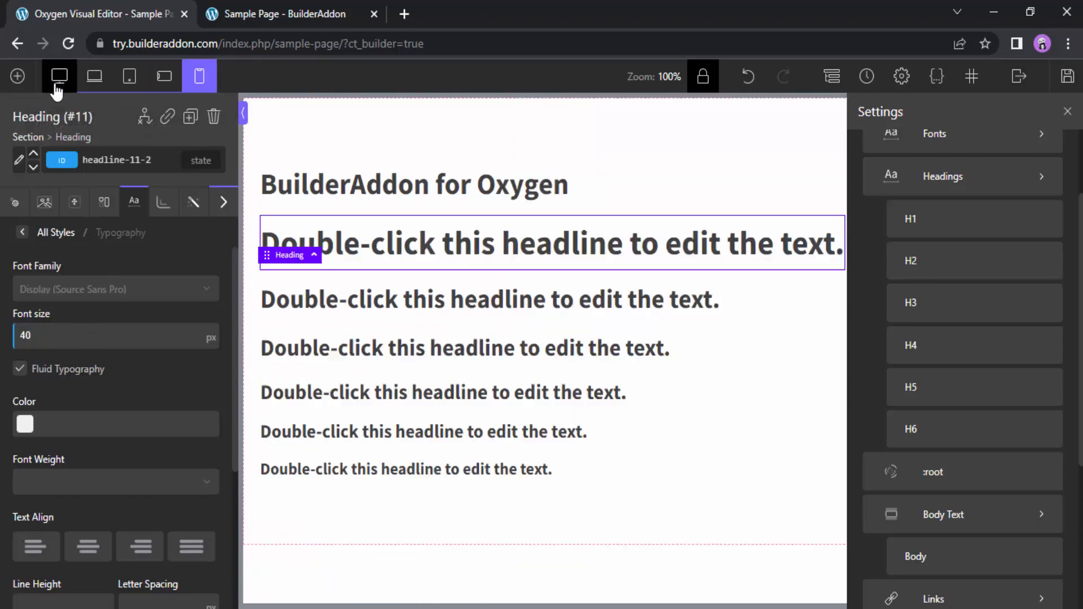
{"action": "left_click", "coordinate": [129, 79]}
{"action": "left_click", "coordinate": [161, 83]}
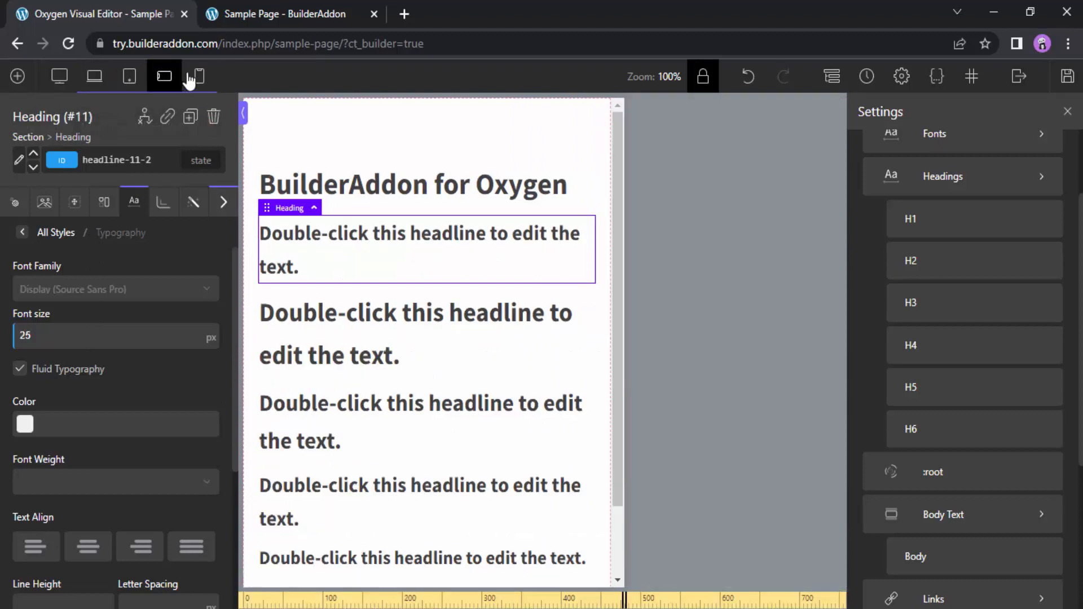
{"action": "left_click", "coordinate": [190, 78]}
{"action": "left_click", "coordinate": [59, 78]}
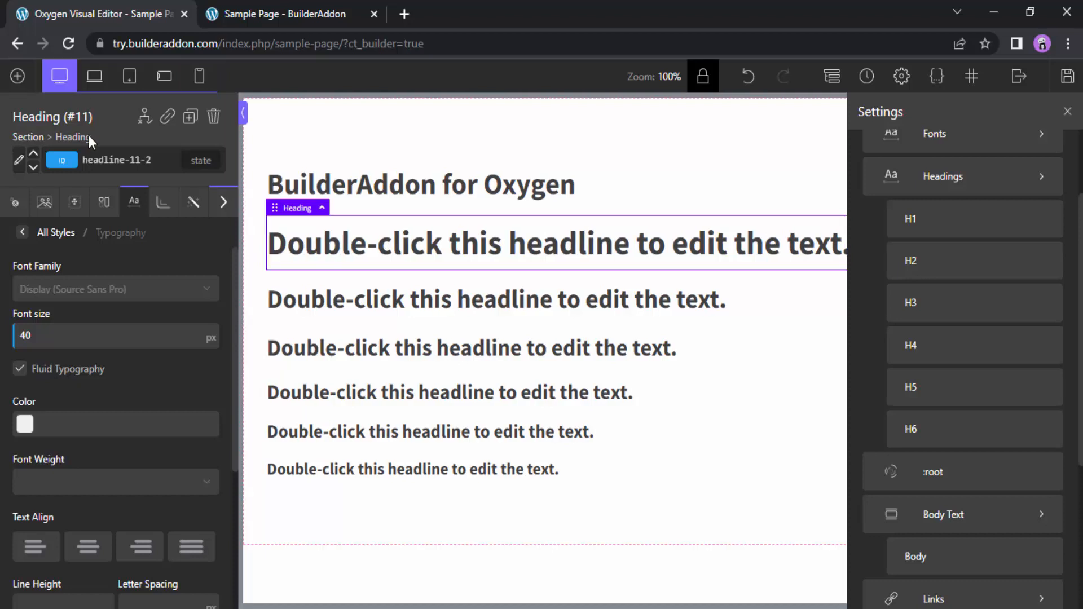
Clear the first placeholder heading's font sizes at full screen and all breakpoints, and turn off its Fluid Typography
{"action": "left_click", "coordinate": [61, 337]}
{"action": "key", "text": "BackSpace"}
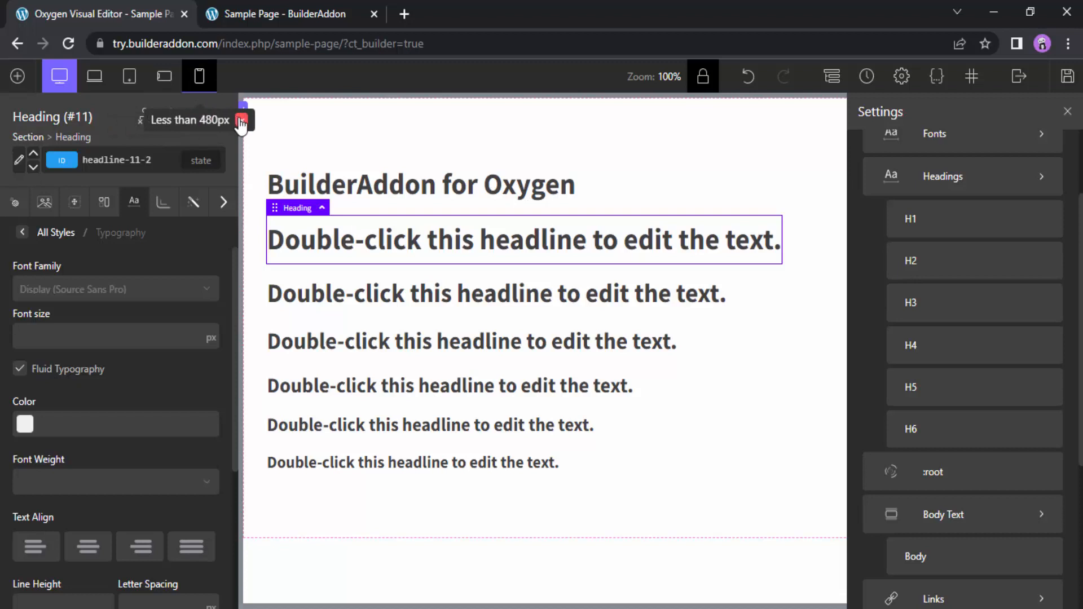
{"action": "left_click", "coordinate": [20, 369]}
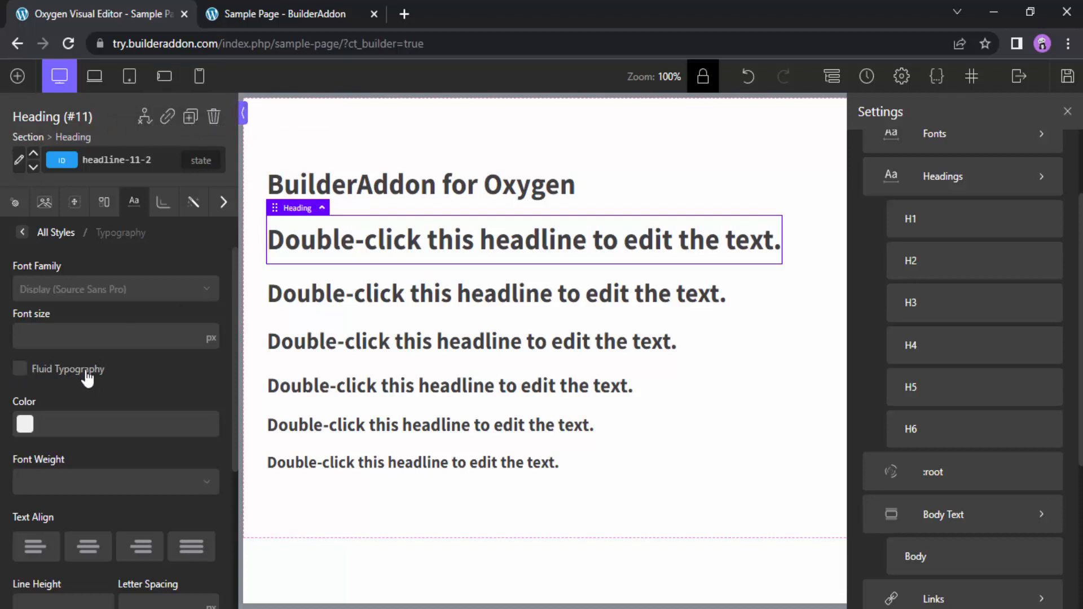
Enable Fluid Typography in the global Headline style
{"action": "left_click", "coordinate": [19, 163]}
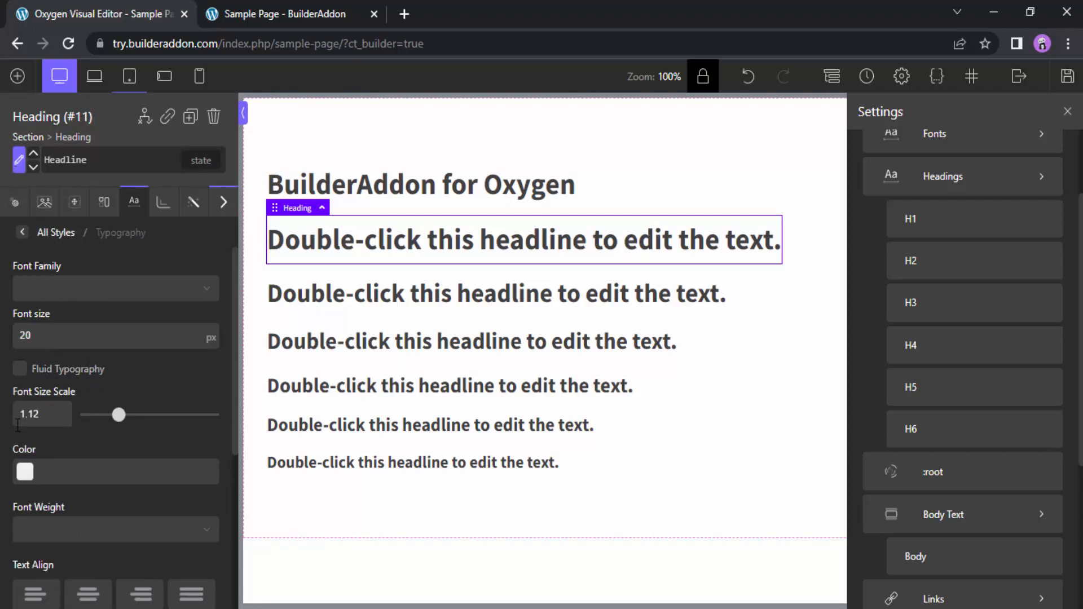
{"action": "left_click", "coordinate": [20, 375]}
Open the BuilderAddon Colors set in the global styles and examine its base colors with their strong, medium and weak shades
{"action": "scroll", "coordinate": [967, 394], "scroll_direction": "up", "scroll_amount": 2}
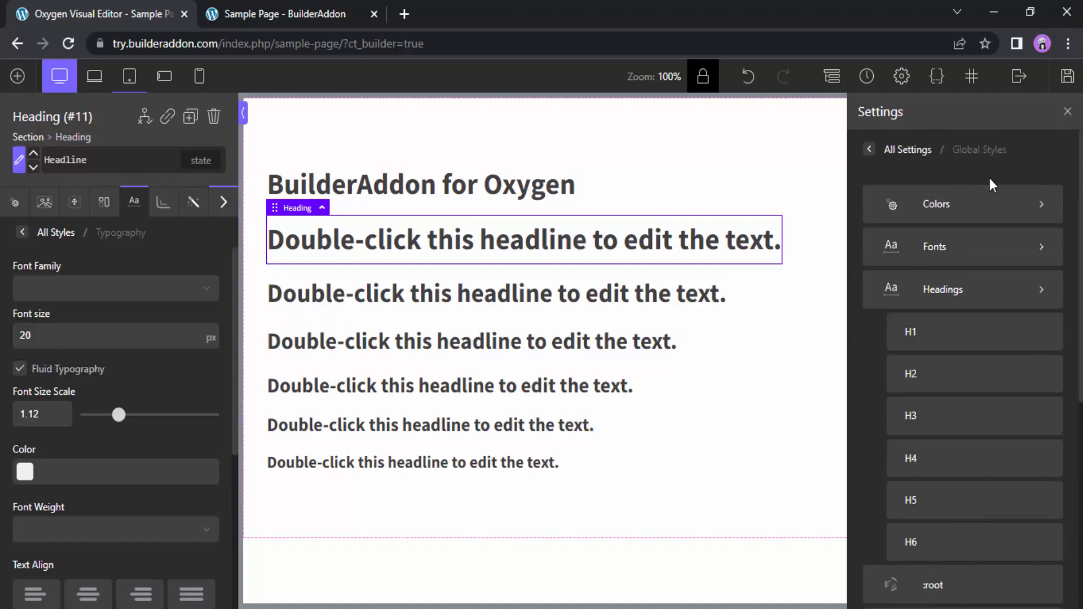
{"action": "left_click", "coordinate": [950, 214]}
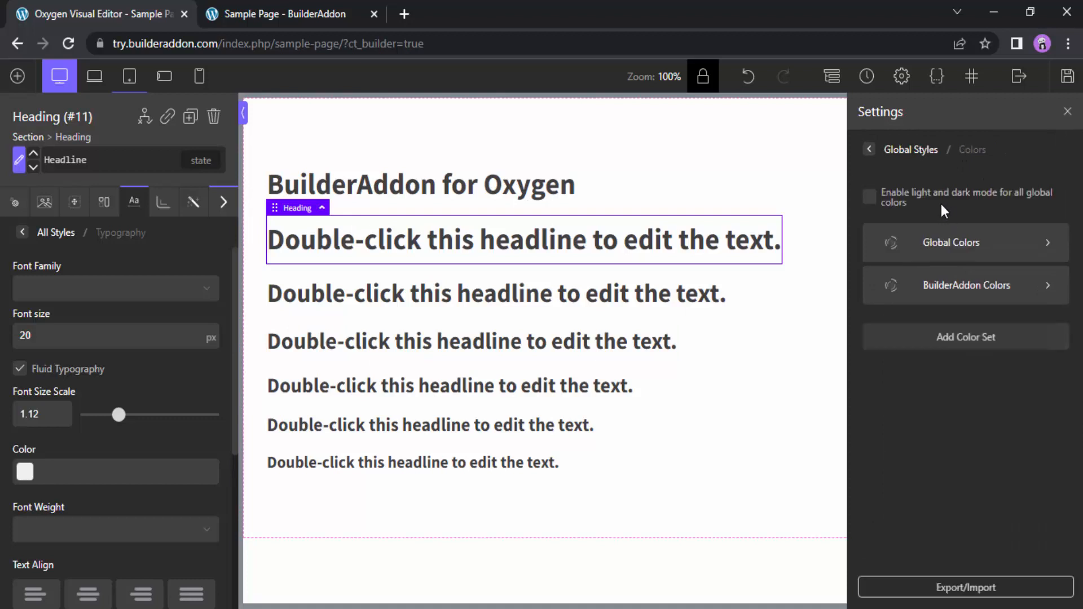
{"action": "left_click", "coordinate": [959, 296]}
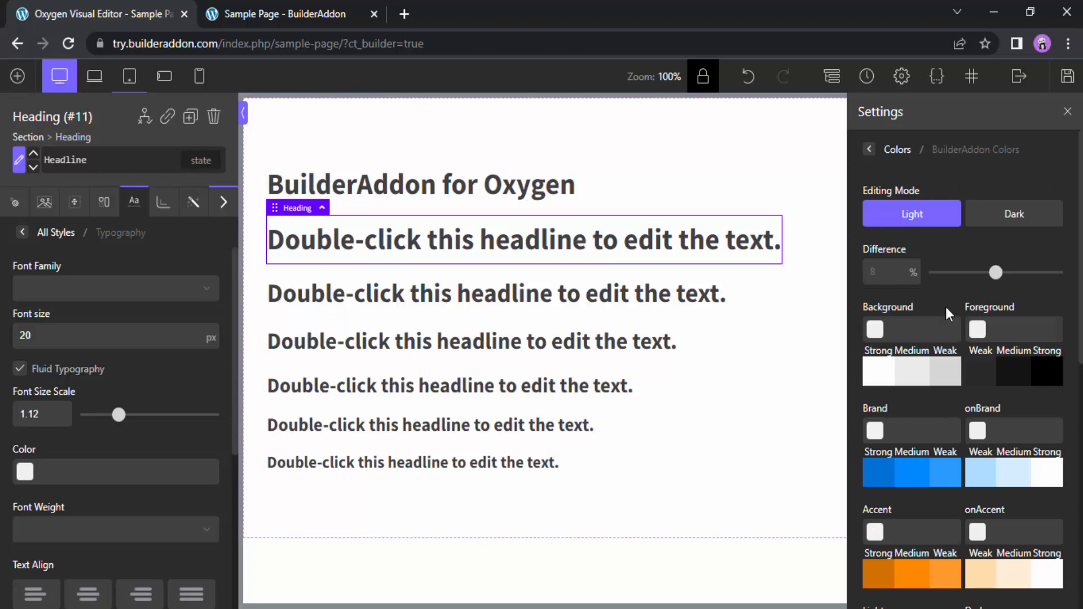
{"action": "scroll", "coordinate": [967, 437], "scroll_direction": "down", "scroll_amount": 9}
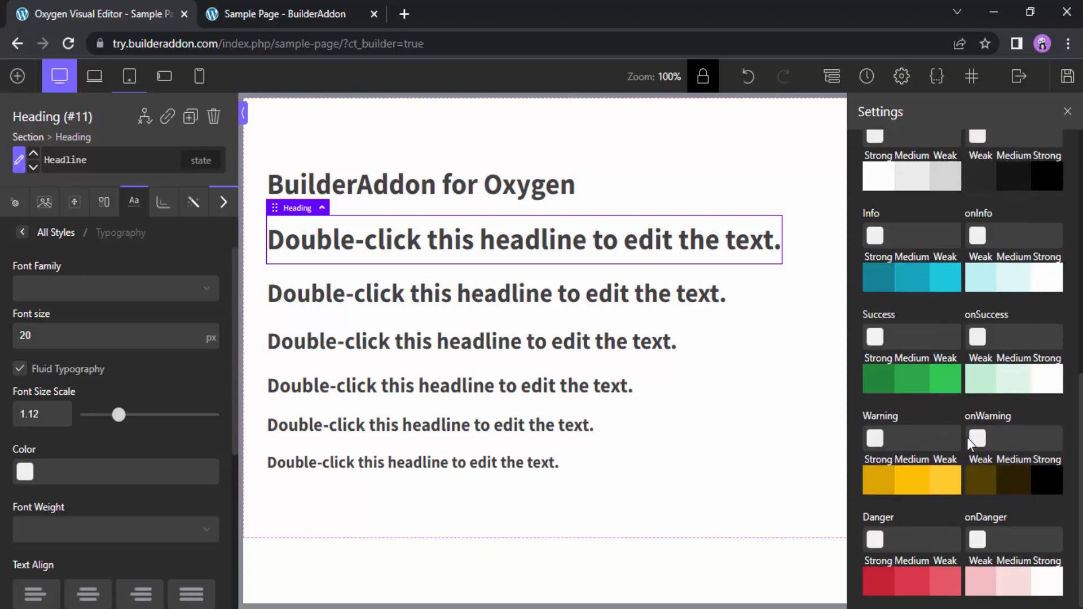
{"action": "scroll", "coordinate": [967, 438], "scroll_direction": "up", "scroll_amount": 9}
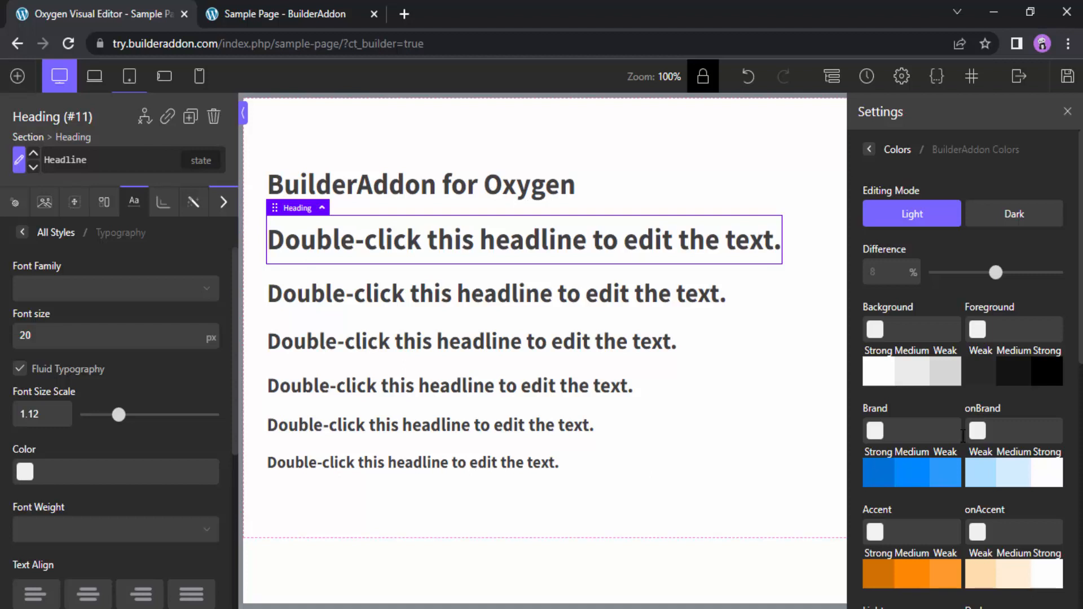
{"action": "scroll", "coordinate": [970, 435], "scroll_direction": "down", "scroll_amount": 4}
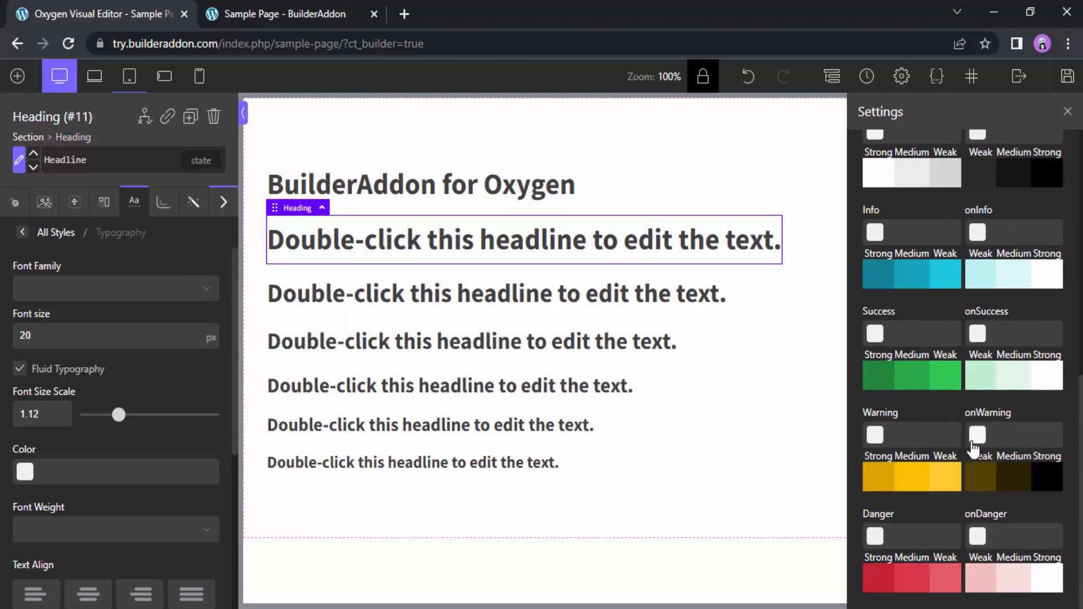
{"action": "scroll", "coordinate": [972, 449], "scroll_direction": "up", "scroll_amount": 2}
{"action": "scroll", "coordinate": [975, 448], "scroll_direction": "down", "scroll_amount": 6}
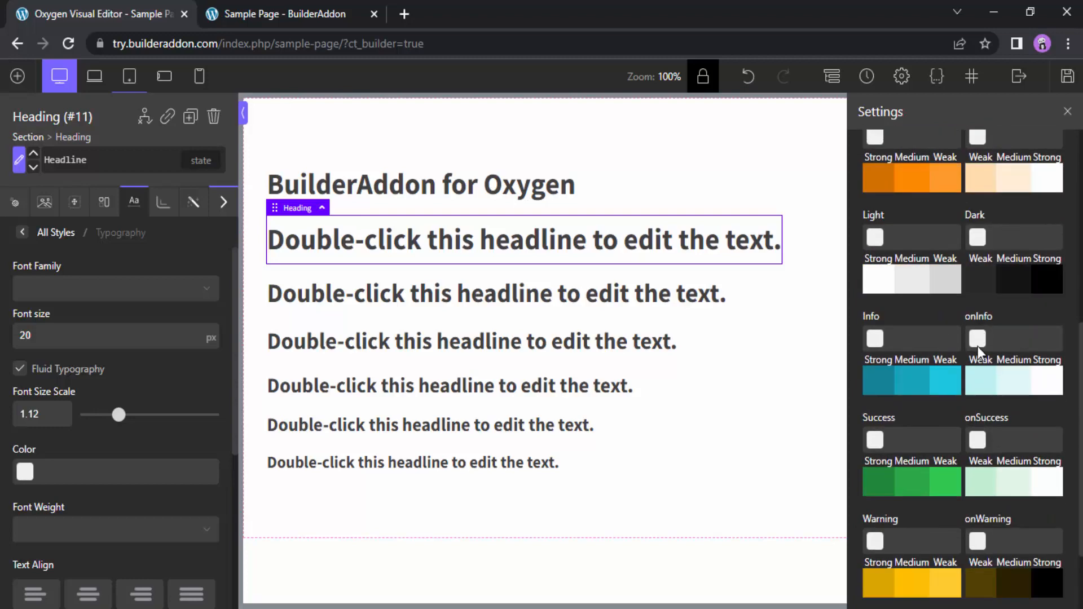
{"action": "scroll", "coordinate": [864, 440], "scroll_direction": "down", "scroll_amount": 2}
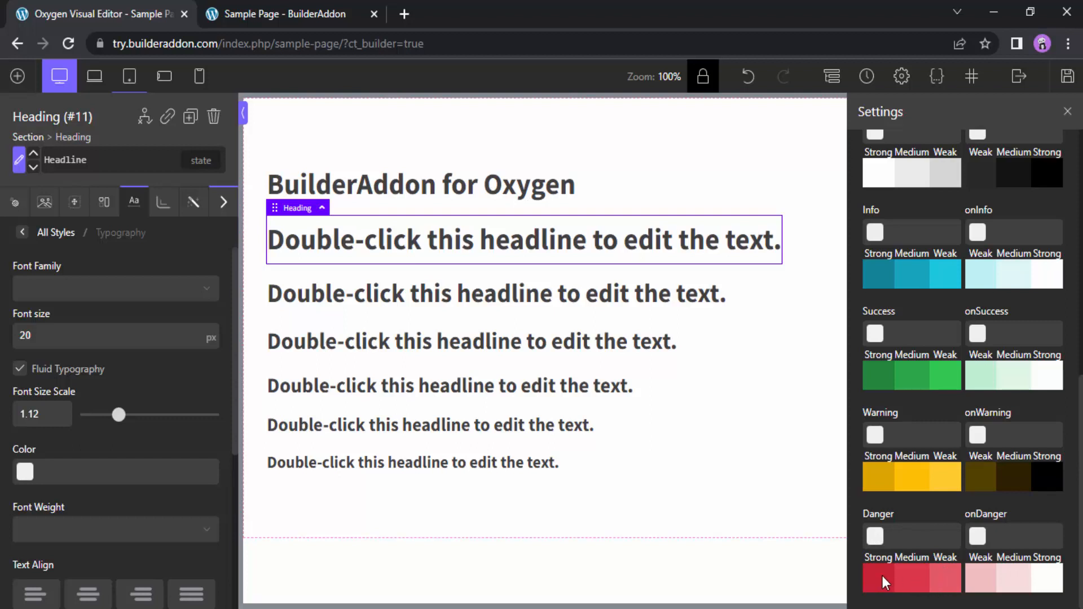
Inspect the BuilderAddon palette in the Danger color's picker and close the picker
{"action": "left_click", "coordinate": [875, 537]}
{"action": "scroll", "coordinate": [956, 520], "scroll_direction": "down", "scroll_amount": 5}
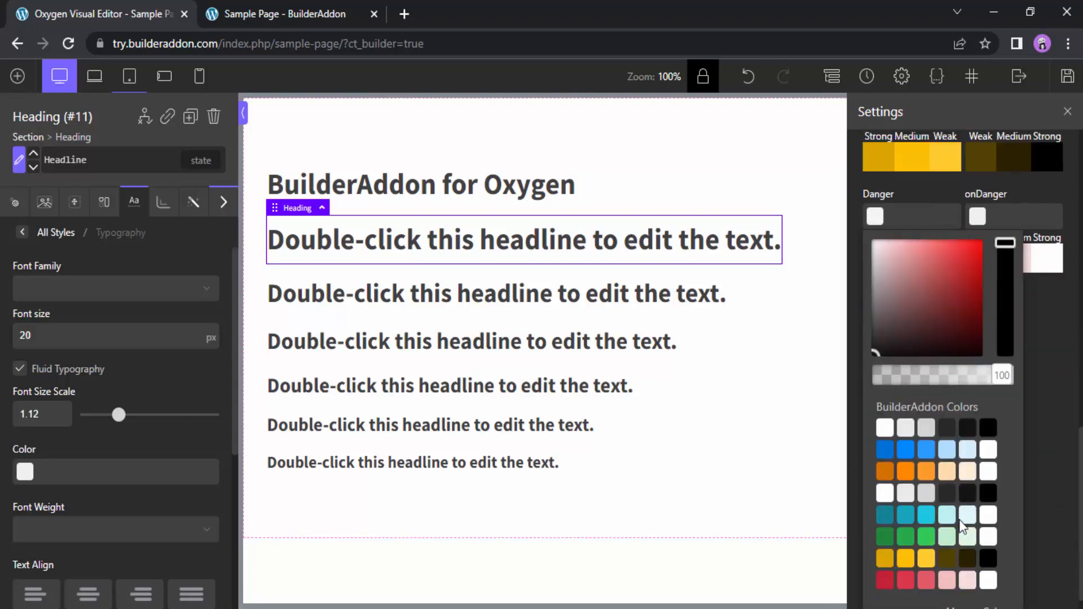
{"action": "scroll", "coordinate": [960, 508], "scroll_direction": "up", "scroll_amount": 3}
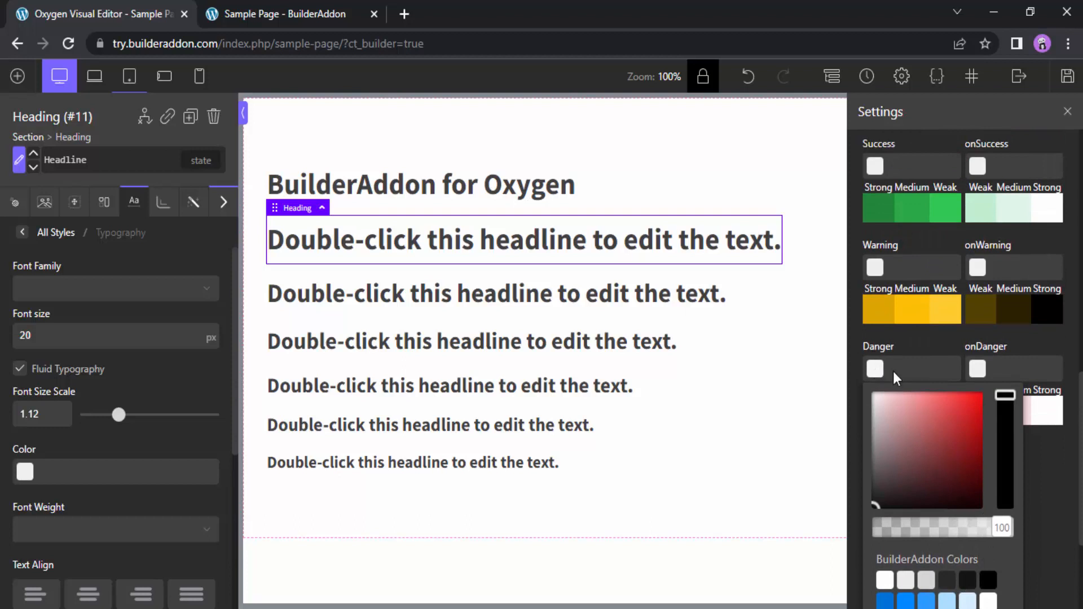
{"action": "left_click", "coordinate": [878, 370]}
{"action": "scroll", "coordinate": [860, 369], "scroll_direction": "up", "scroll_amount": 3}
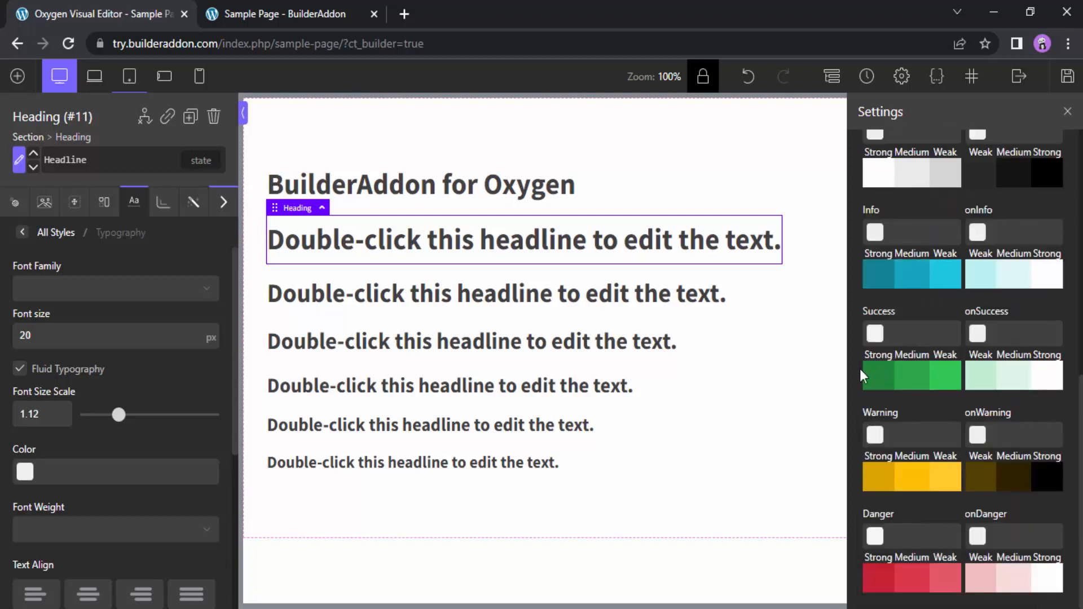
Open the color picker of the global Headline style and compare its BuilderAddon palette with the global color set
{"action": "left_click", "coordinate": [22, 479]}
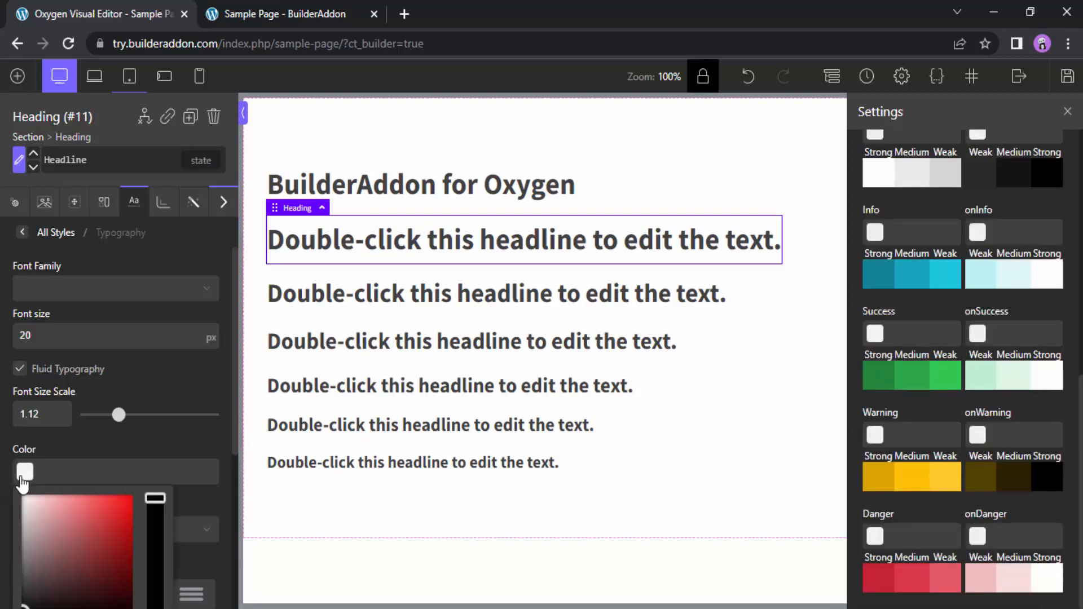
{"action": "scroll", "coordinate": [22, 483], "scroll_direction": "down", "scroll_amount": 4}
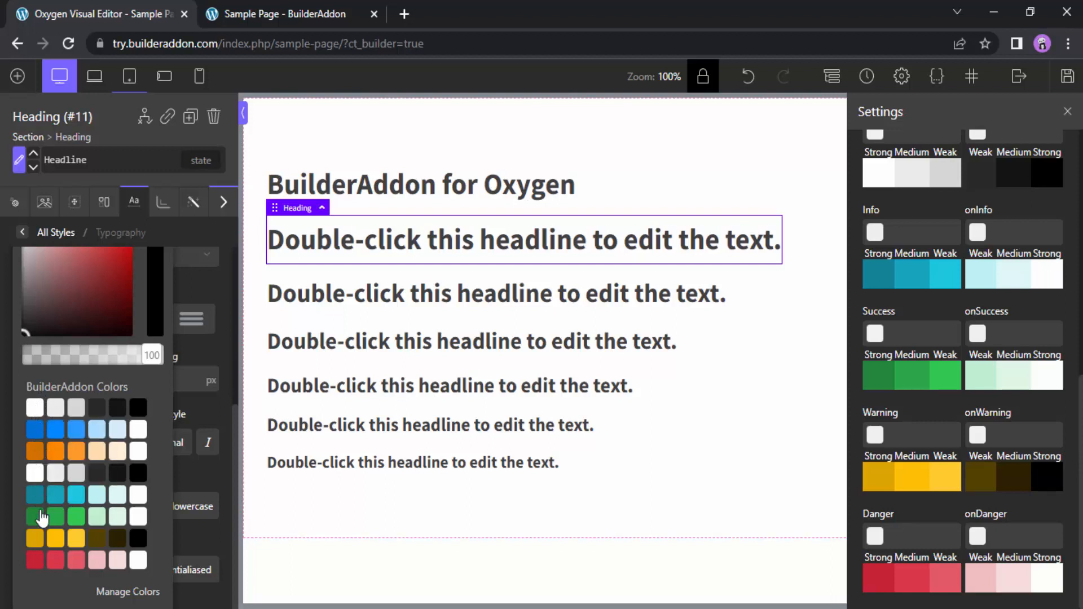
{"action": "scroll", "coordinate": [39, 521], "scroll_direction": "up", "scroll_amount": 2}
{"action": "scroll", "coordinate": [1043, 361], "scroll_direction": "up", "scroll_amount": 5}
{"action": "scroll", "coordinate": [1042, 361], "scroll_direction": "up", "scroll_amount": 3}
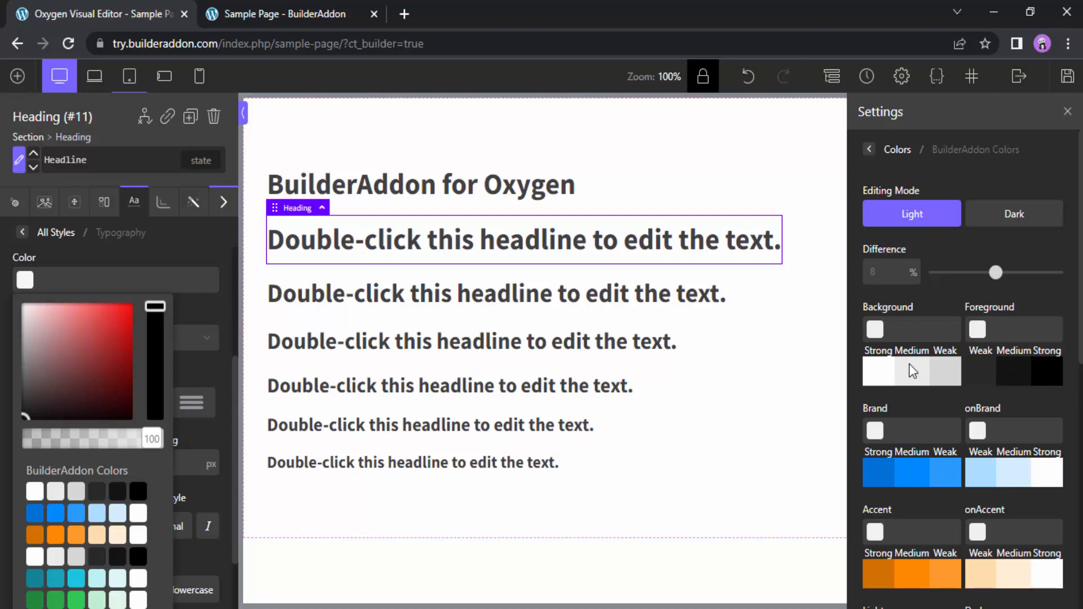
{"action": "scroll", "coordinate": [913, 371], "scroll_direction": "down", "scroll_amount": 2}
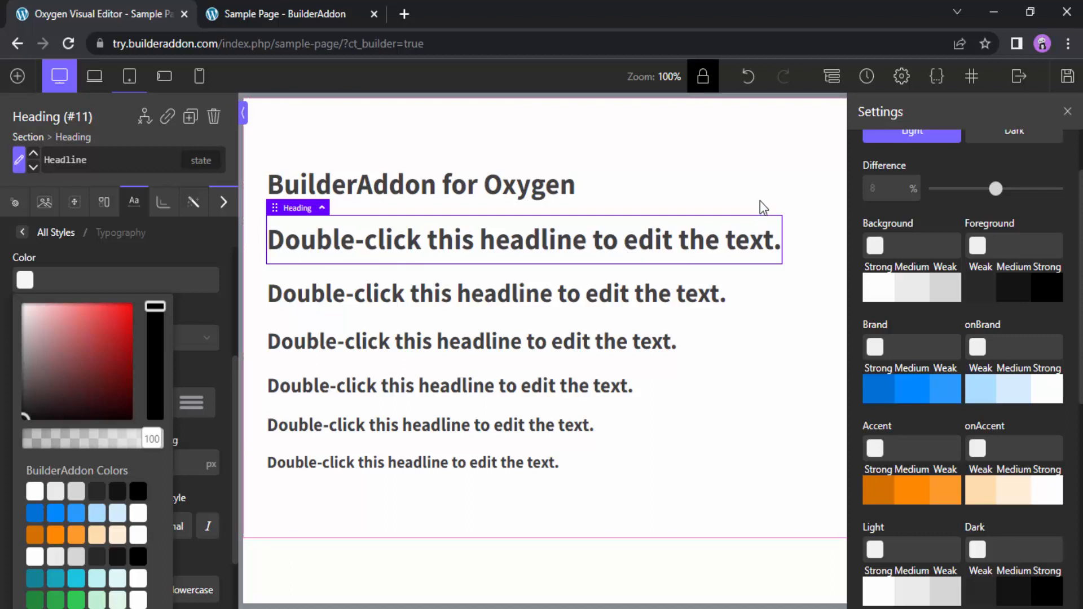
Add a text element to the section and set its text color to the medium shade of BuilderAddon Foreground
{"action": "left_click", "coordinate": [720, 127]}
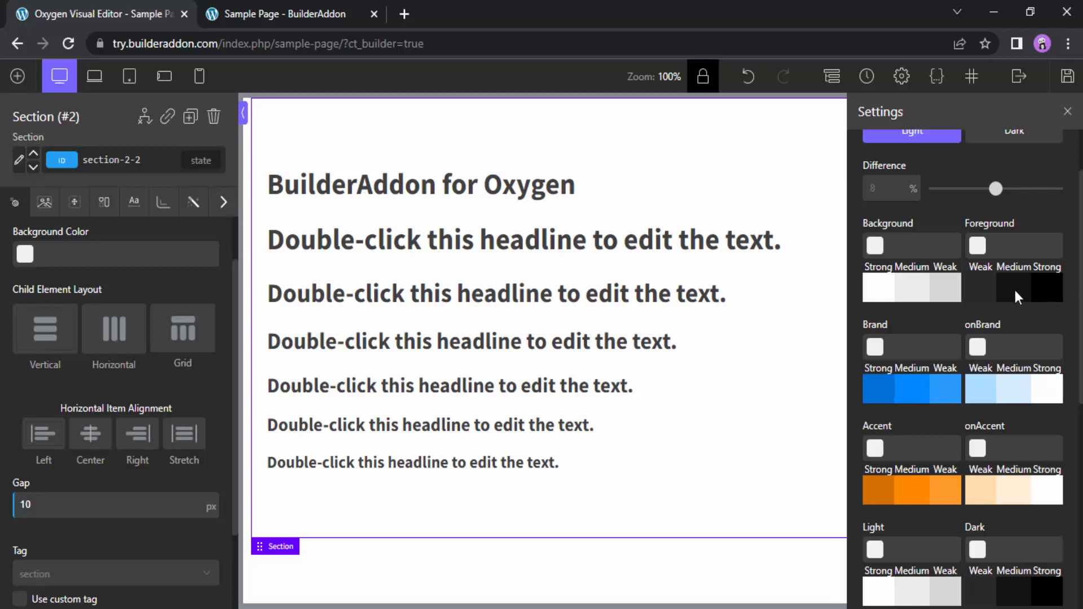
{"action": "left_click", "coordinate": [17, 77]}
{"action": "left_click", "coordinate": [116, 324]}
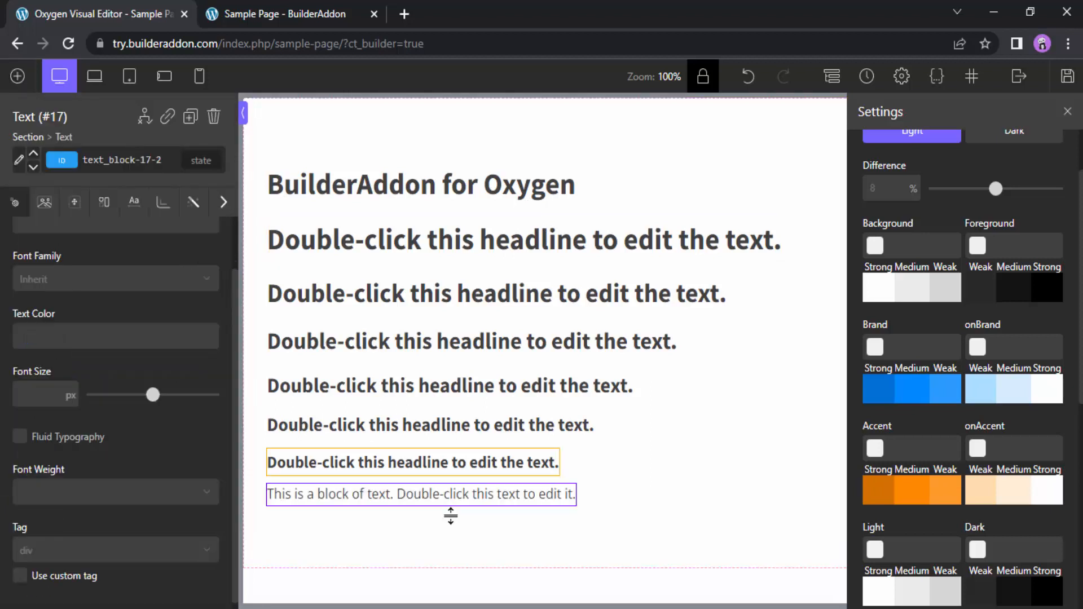
{"action": "left_click", "coordinate": [25, 336]}
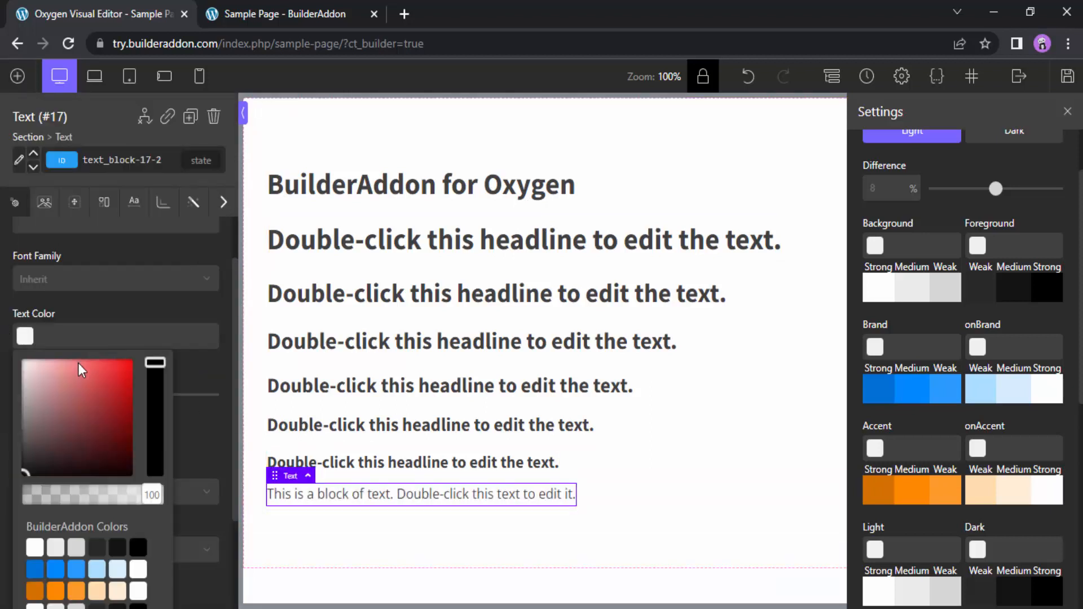
{"action": "scroll", "coordinate": [78, 364], "scroll_direction": "down", "scroll_amount": 1}
{"action": "left_click", "coordinate": [119, 415]}
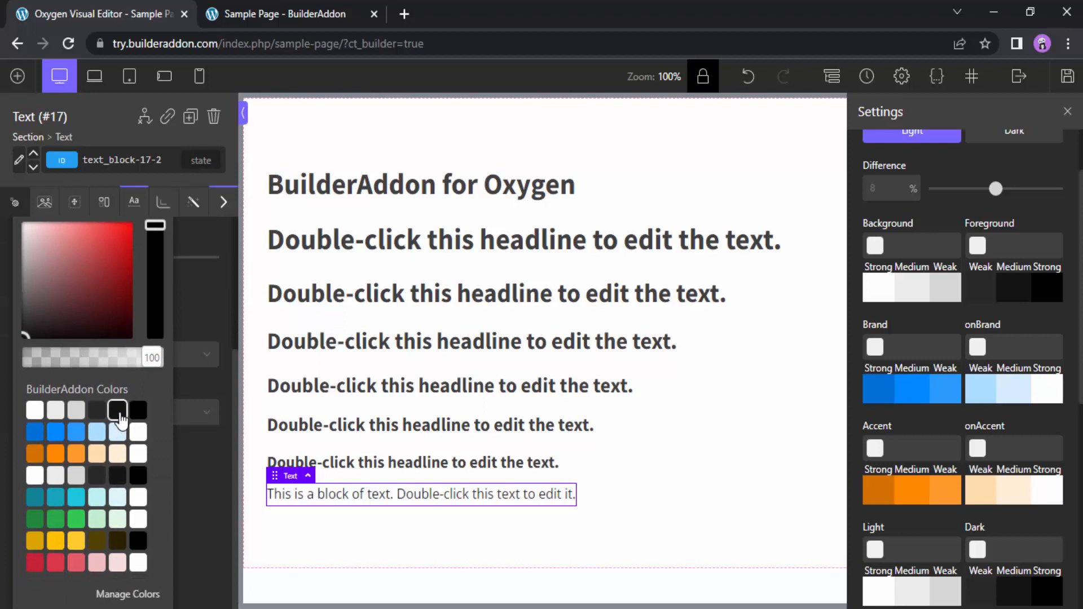
Set the global Headline style's text color to the strong shade of BuilderAddon Foreground
{"action": "left_click", "coordinate": [353, 467]}
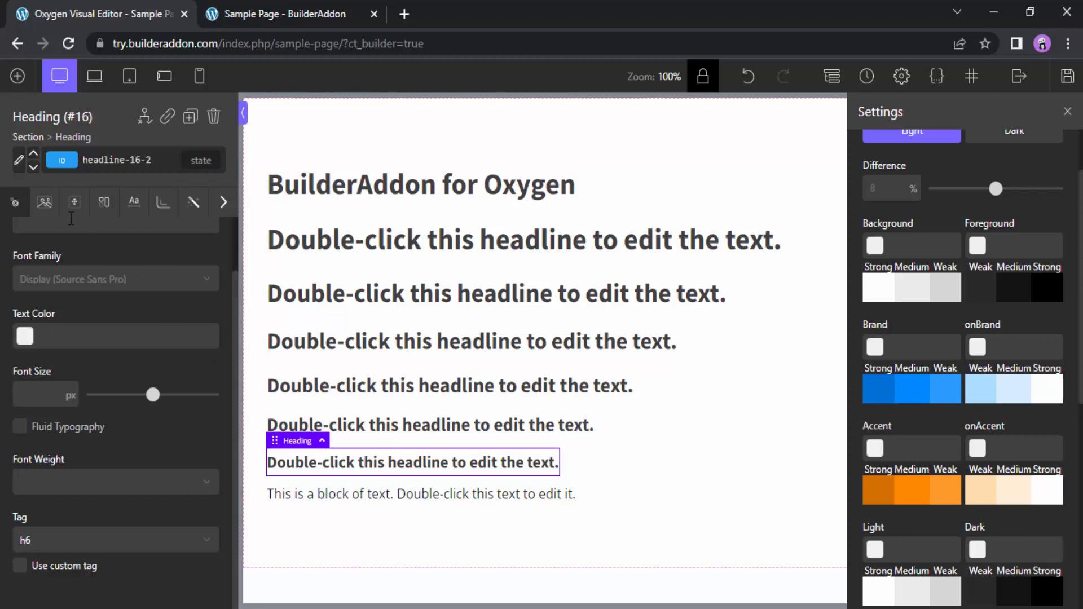
{"action": "left_click", "coordinate": [19, 164]}
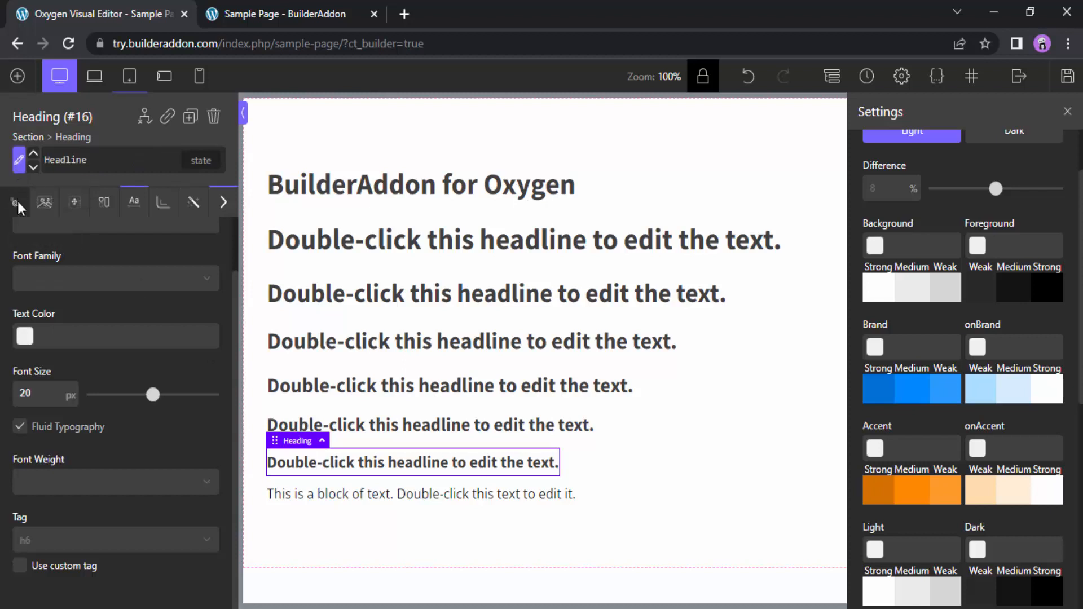
{"action": "left_click", "coordinate": [25, 337]}
{"action": "scroll", "coordinate": [136, 496], "scroll_direction": "down", "scroll_amount": 2}
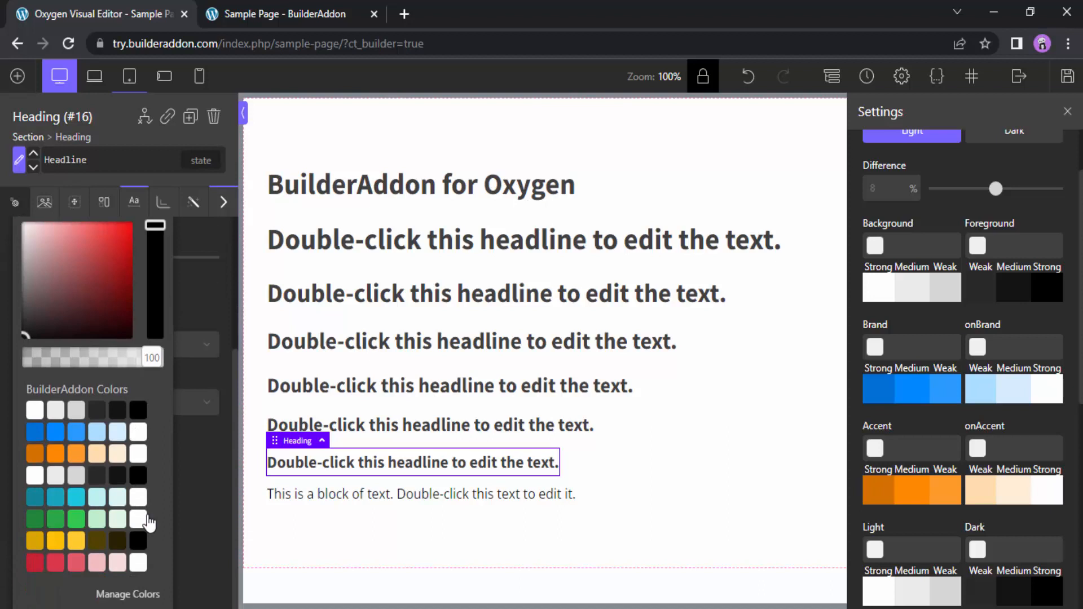
{"action": "left_click", "coordinate": [138, 418]}
{"action": "scroll", "coordinate": [139, 418], "scroll_direction": "up", "scroll_amount": 2}
{"action": "left_click", "coordinate": [24, 288]}
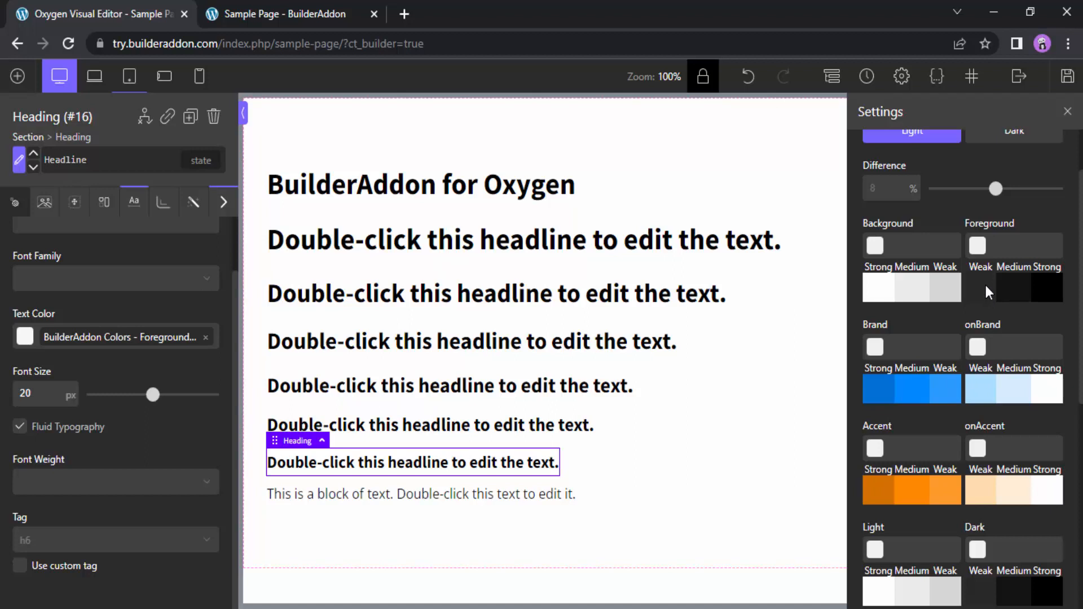
Set the Foreground base color to #ff0000 and apply its weak shade as the global Headline text color
{"action": "left_click", "coordinate": [978, 246]}
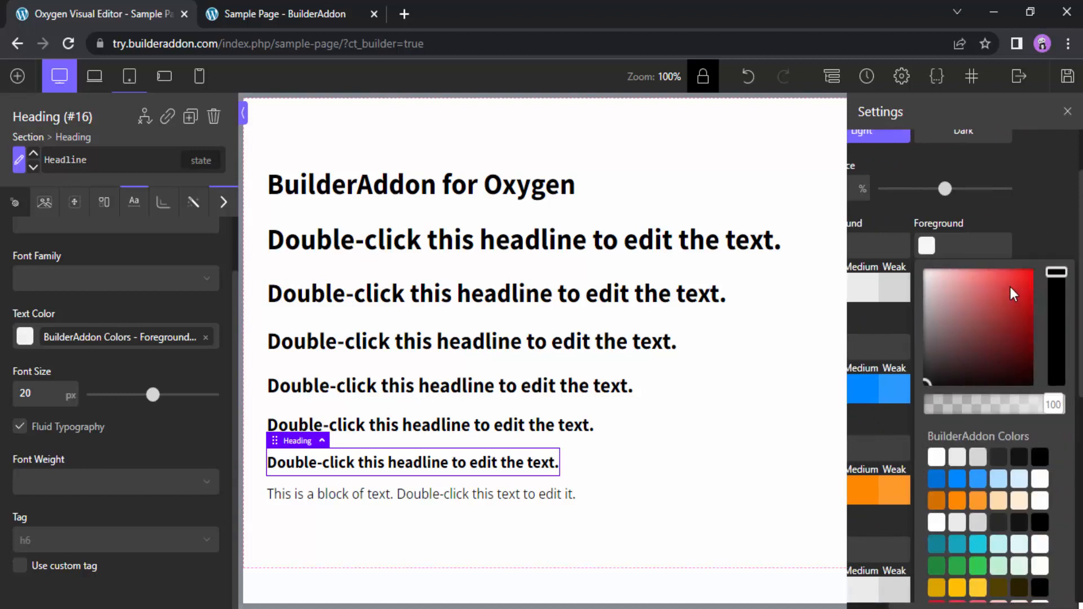
{"action": "left_click", "coordinate": [1033, 277]}
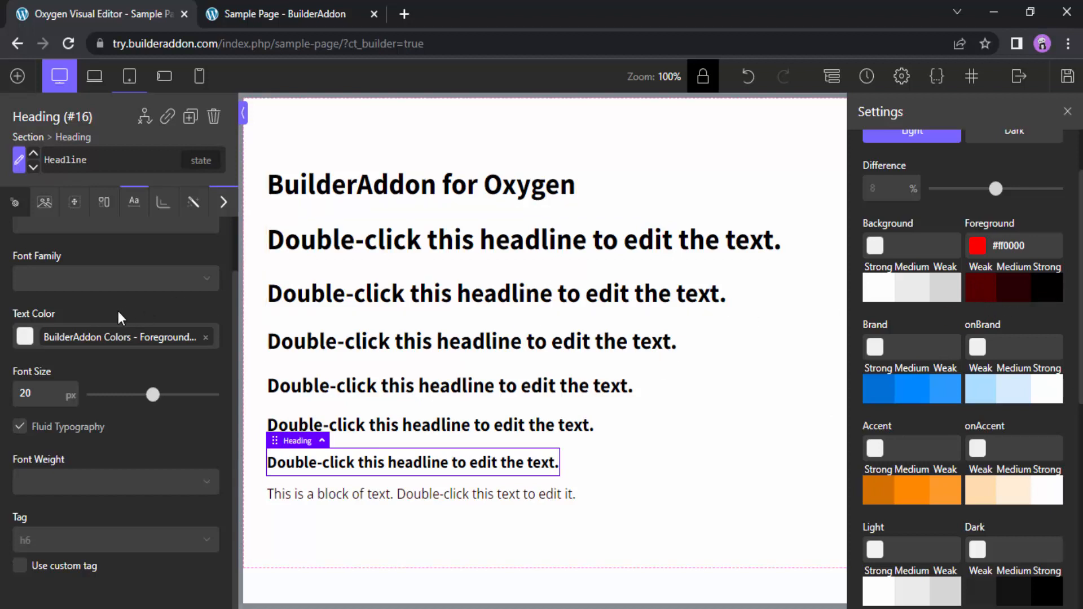
{"action": "left_click", "coordinate": [33, 337]}
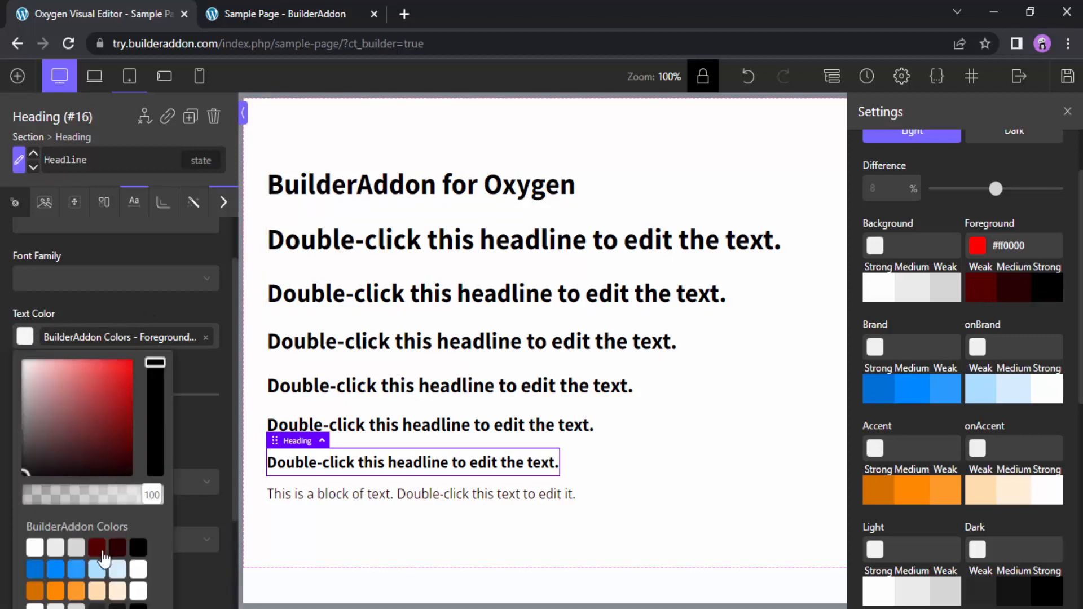
{"action": "left_click", "coordinate": [97, 549]}
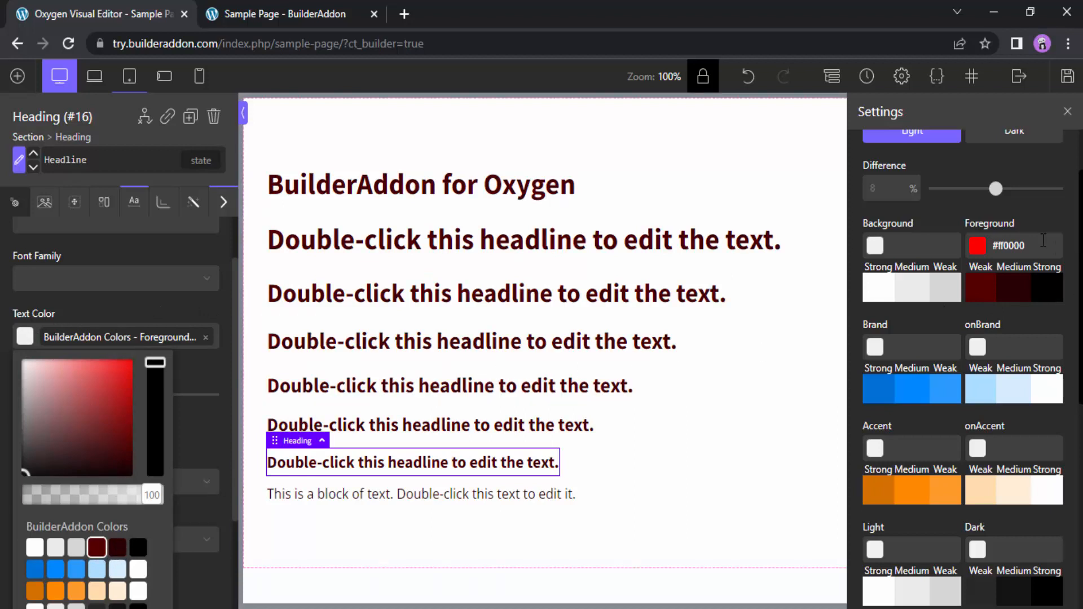
Set the Background base color to #ff0505 and the Brand base color to #ff0000 in the BuilderAddon Colors set
{"action": "left_click", "coordinate": [884, 255]}
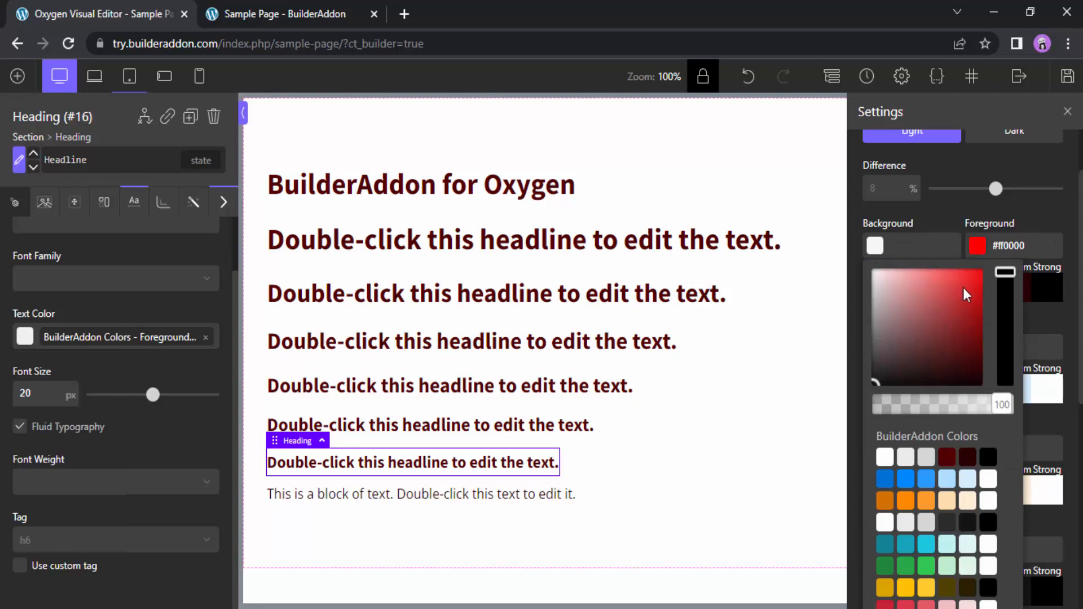
{"action": "left_click_drag", "start_coordinate": [973, 284], "coordinate": [981, 272]}
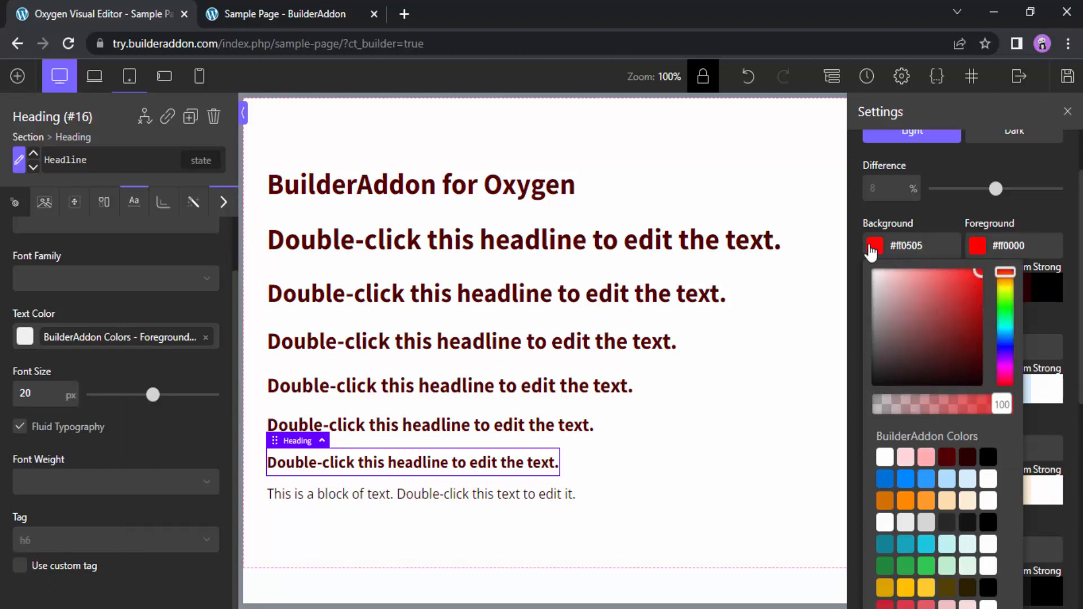
{"action": "left_click", "coordinate": [873, 249]}
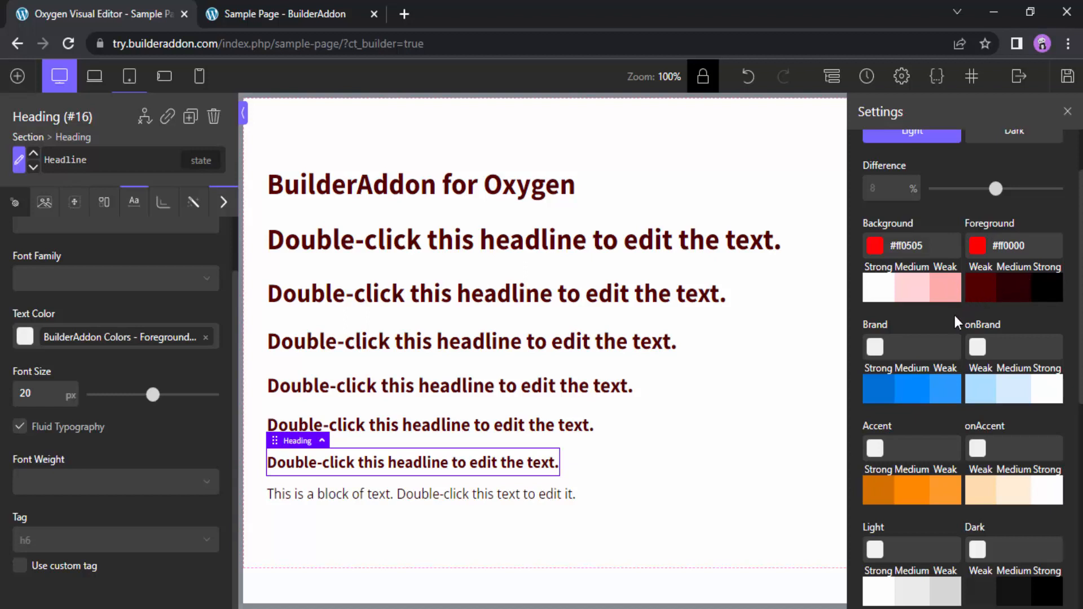
{"action": "left_click", "coordinate": [876, 353]}
{"action": "scroll", "coordinate": [877, 359], "scroll_direction": "down", "scroll_amount": 1}
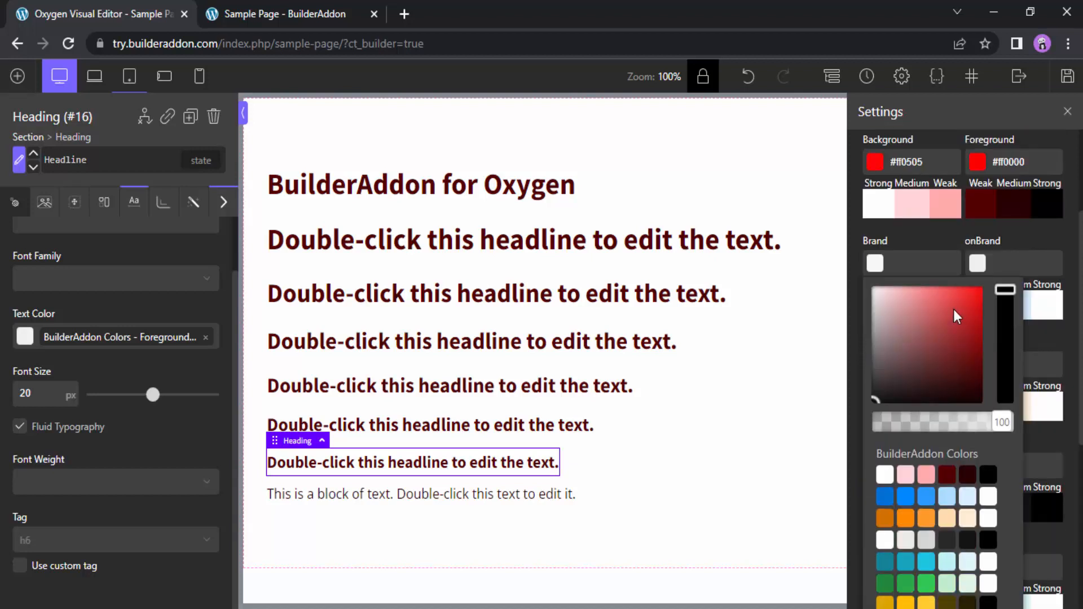
{"action": "left_click_drag", "start_coordinate": [989, 282], "coordinate": [991, 281]}
{"action": "left_click", "coordinate": [877, 267]}
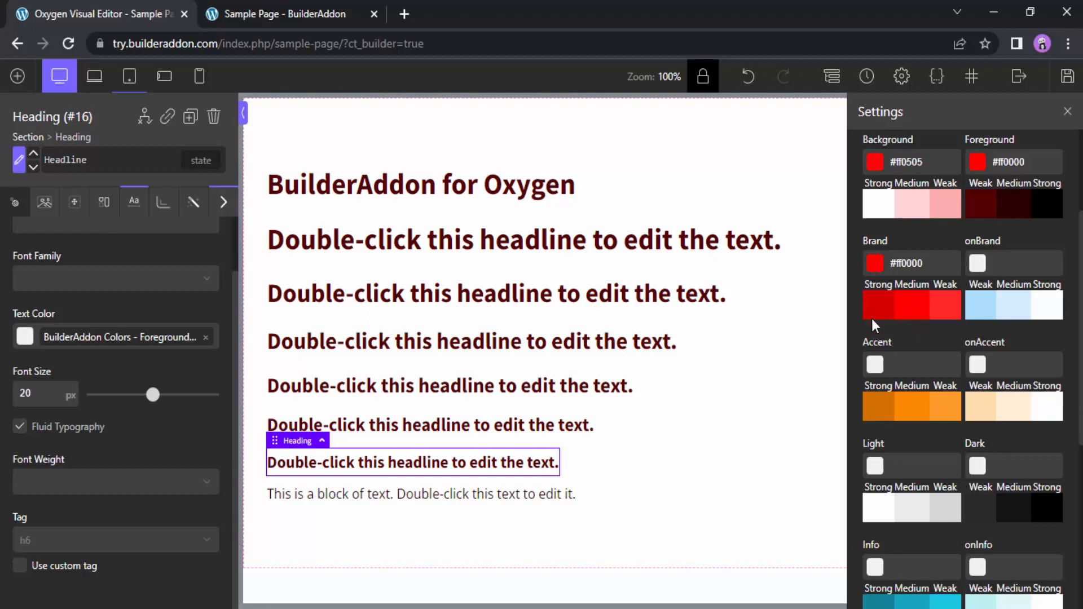
Switch the BuilderAddon Colors set to Dark editing mode
{"action": "scroll", "coordinate": [937, 288], "scroll_direction": "up", "scroll_amount": 1}
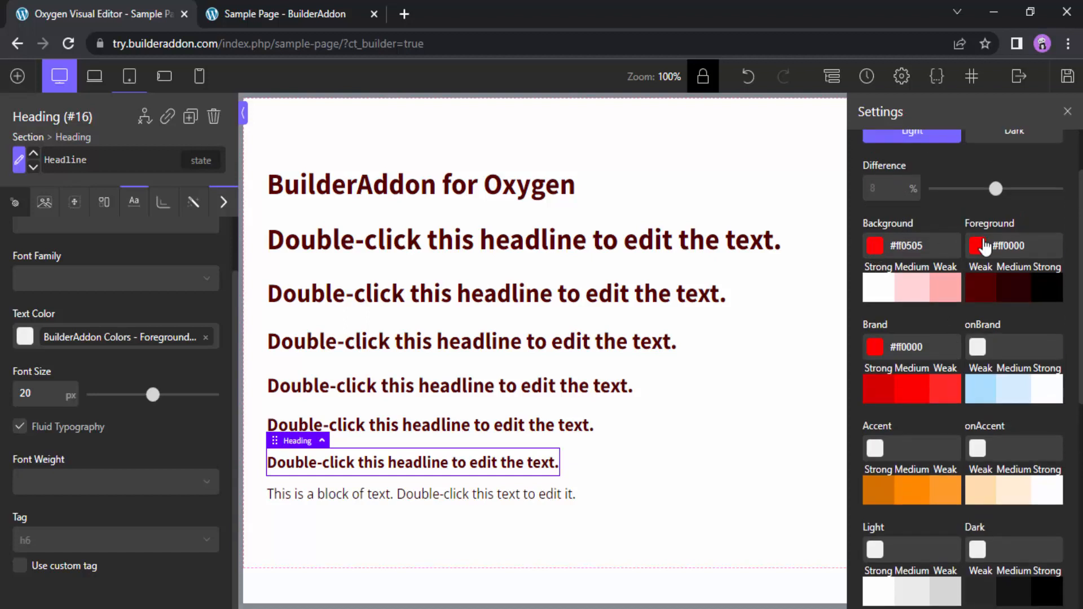
{"action": "scroll", "coordinate": [988, 268], "scroll_direction": "up", "scroll_amount": 1}
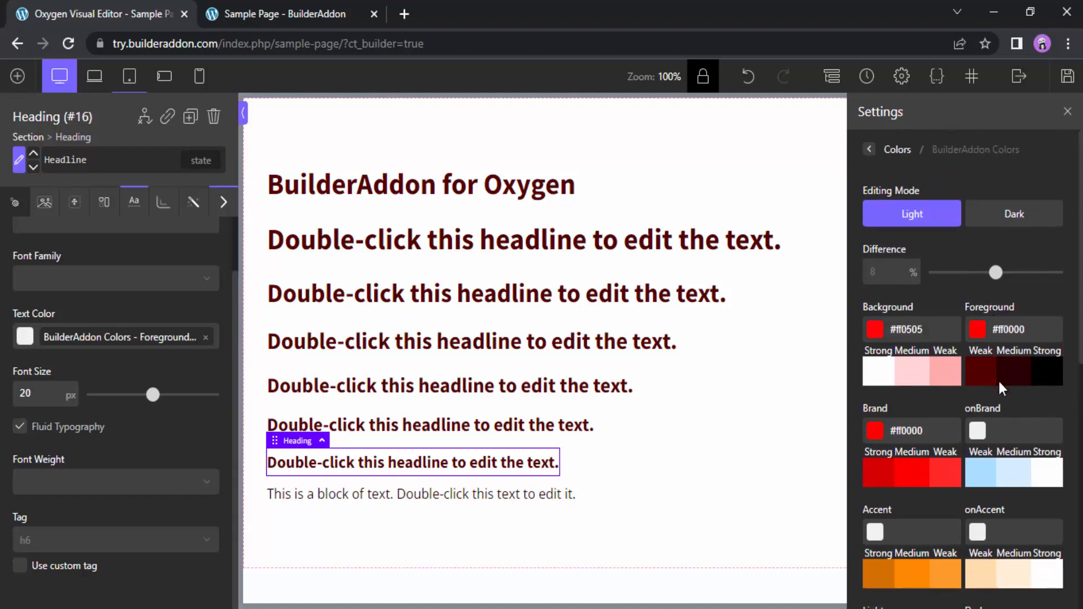
{"action": "left_click", "coordinate": [1021, 217]}
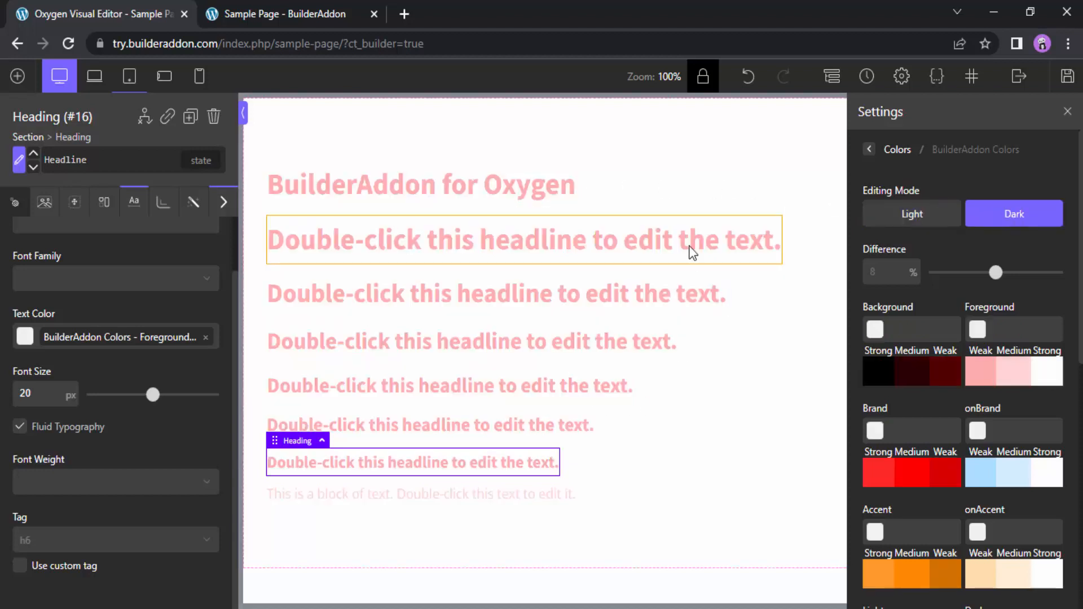
Set the section's background color to the medium shade of BuilderAddon Background
{"action": "left_click", "coordinate": [685, 136]}
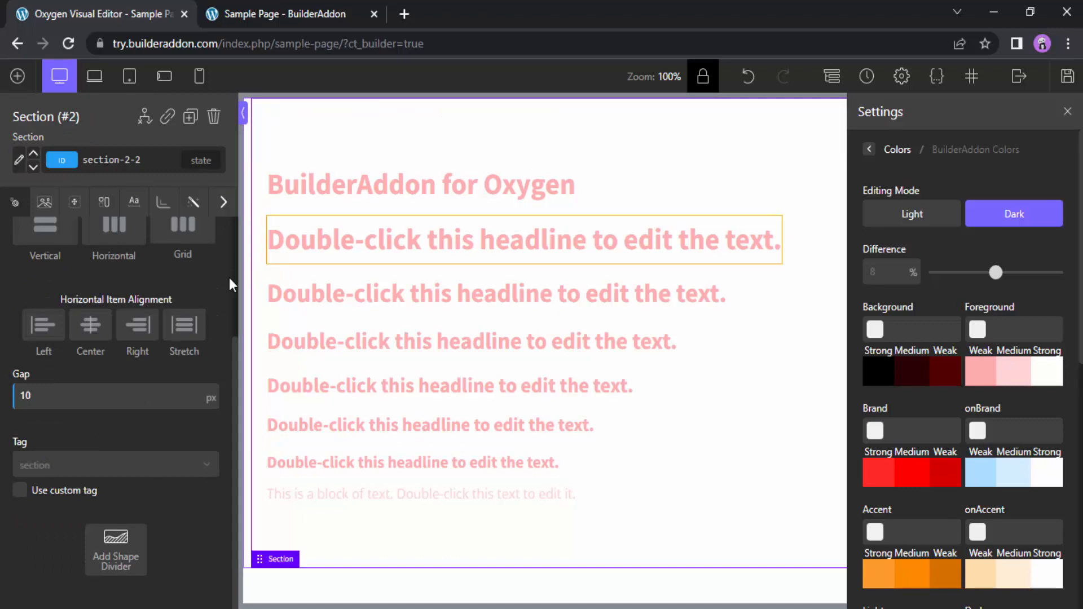
{"action": "scroll", "coordinate": [76, 319], "scroll_direction": "up", "scroll_amount": 3}
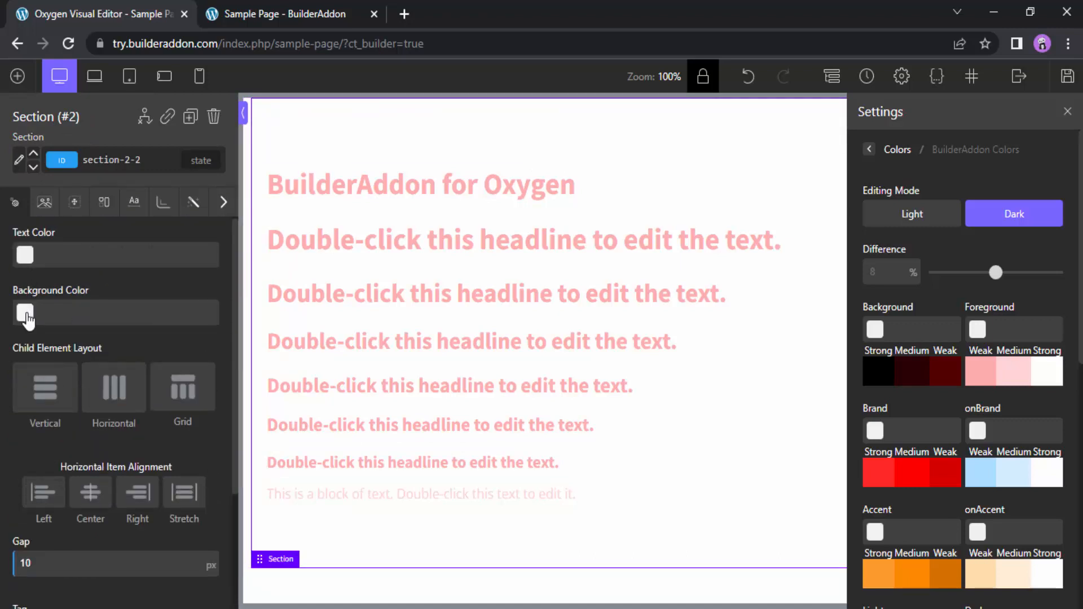
{"action": "left_click", "coordinate": [26, 315]}
{"action": "scroll", "coordinate": [31, 321], "scroll_direction": "down", "scroll_amount": 2}
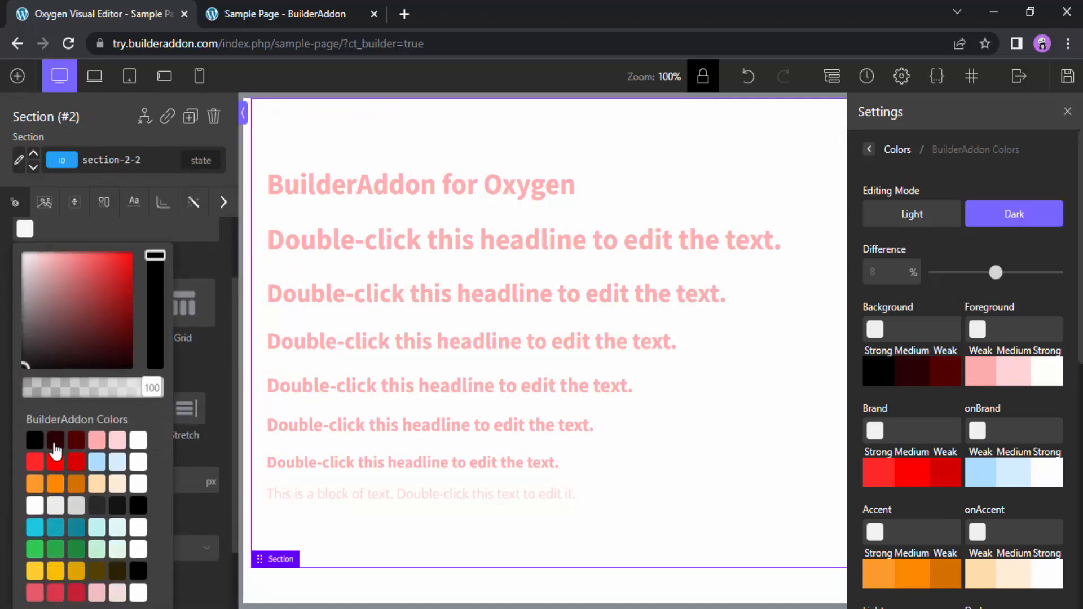
{"action": "left_click", "coordinate": [54, 445]}
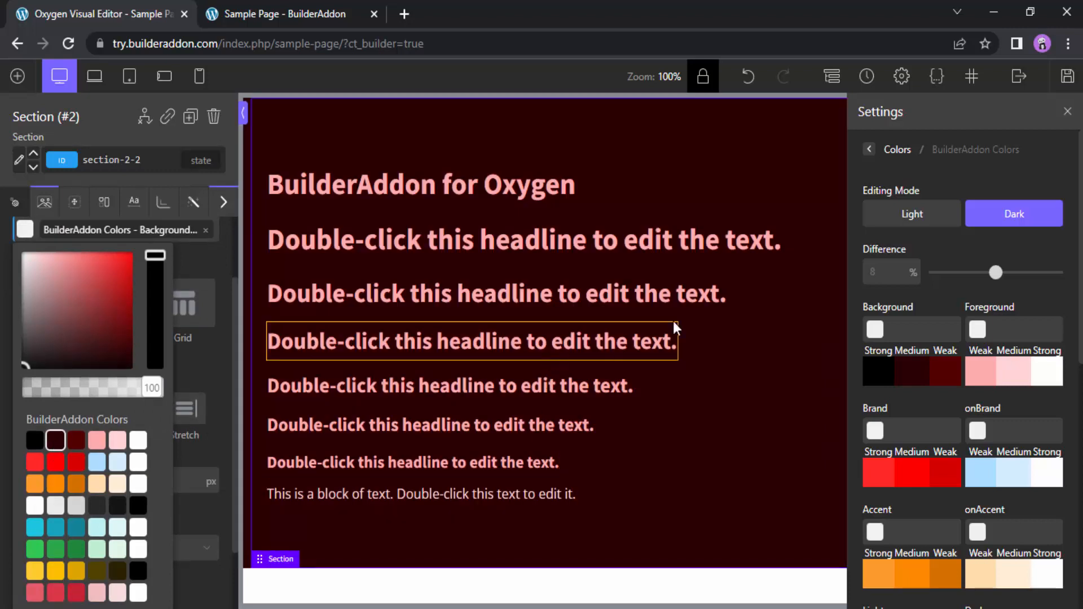
{"action": "left_click", "coordinate": [1006, 226]}
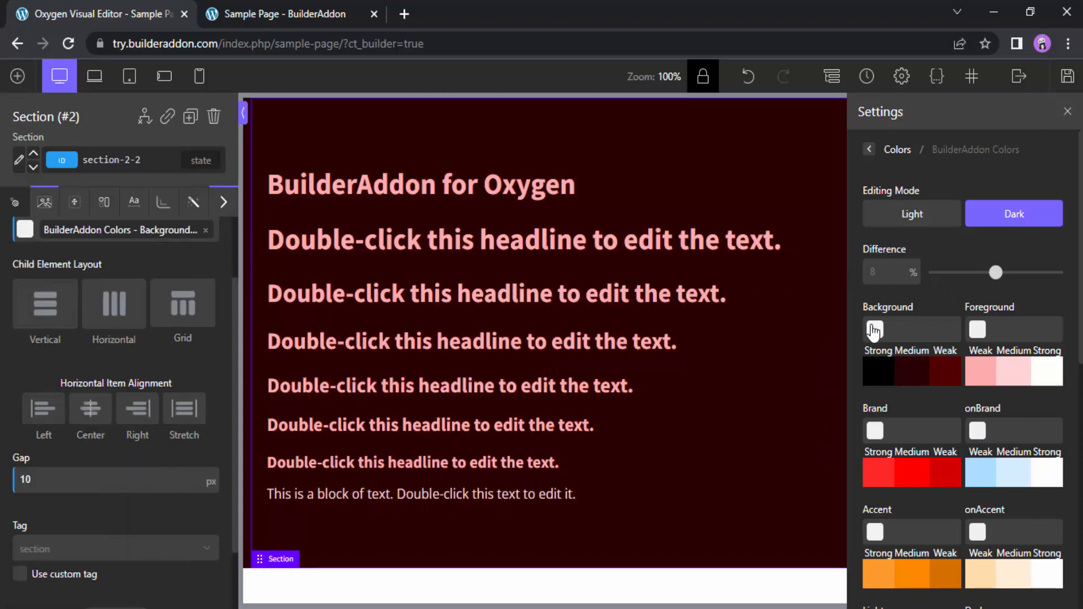
Compare the Background and Foreground shades in Light and Dark editing modes, finishing in Dark mode
{"action": "left_click", "coordinate": [923, 221]}
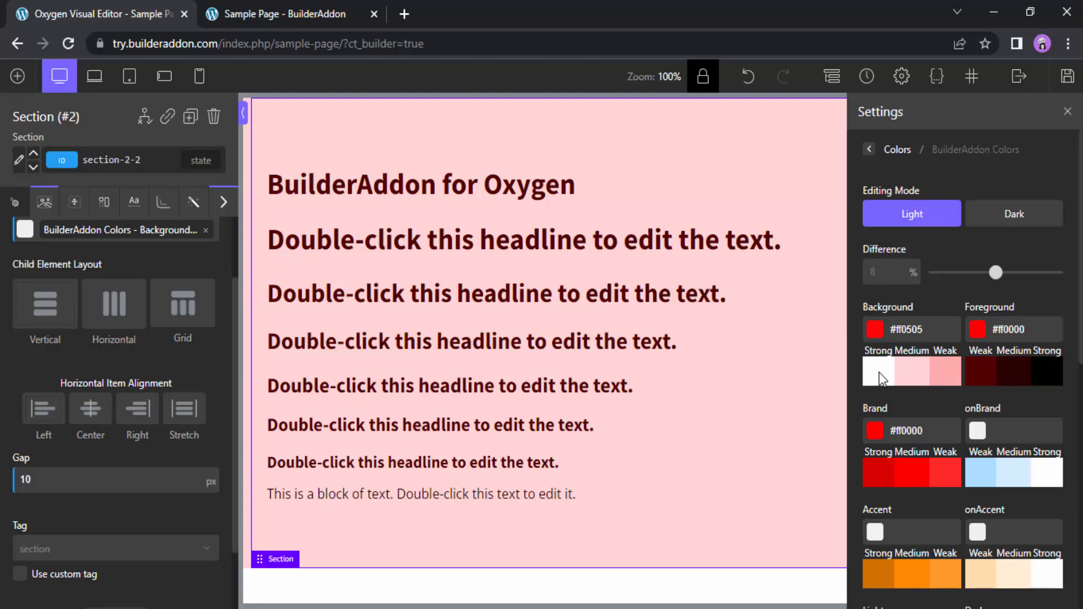
{"action": "left_click", "coordinate": [997, 226]}
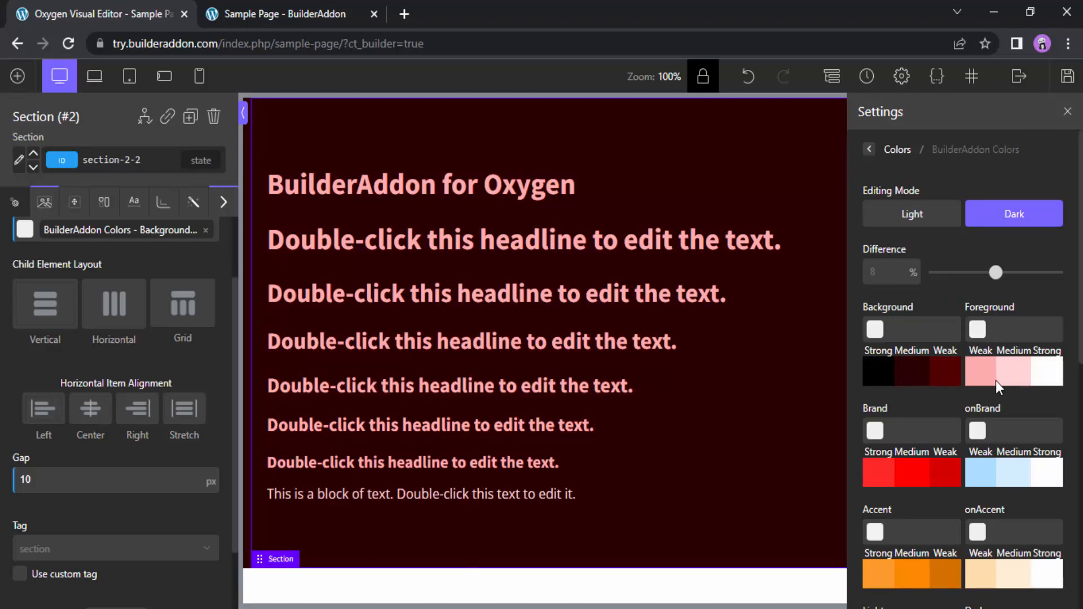
{"action": "left_click", "coordinate": [912, 214]}
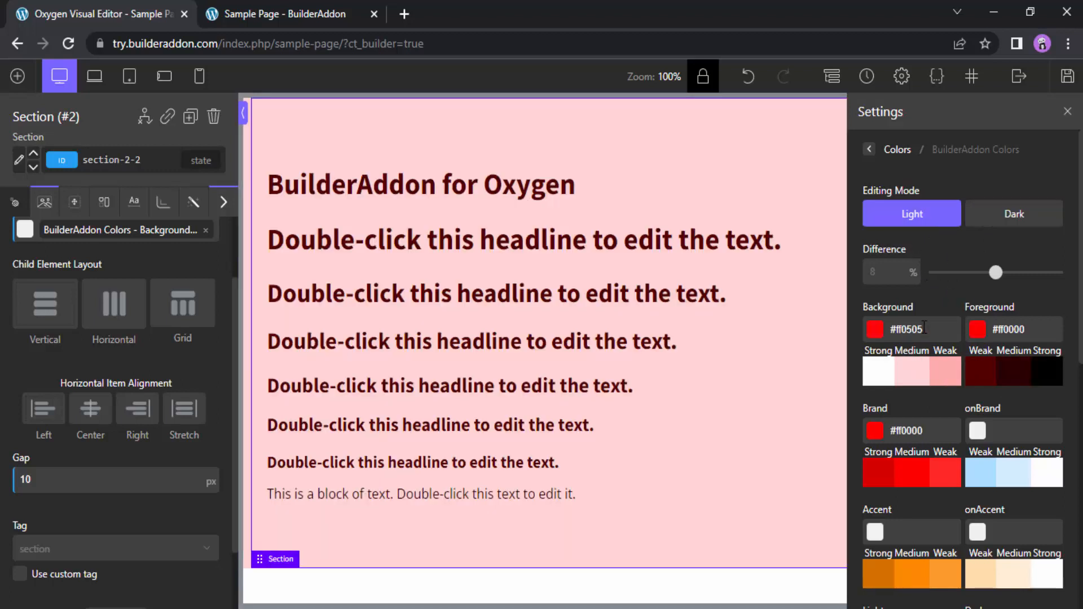
{"action": "left_click", "coordinate": [1038, 224]}
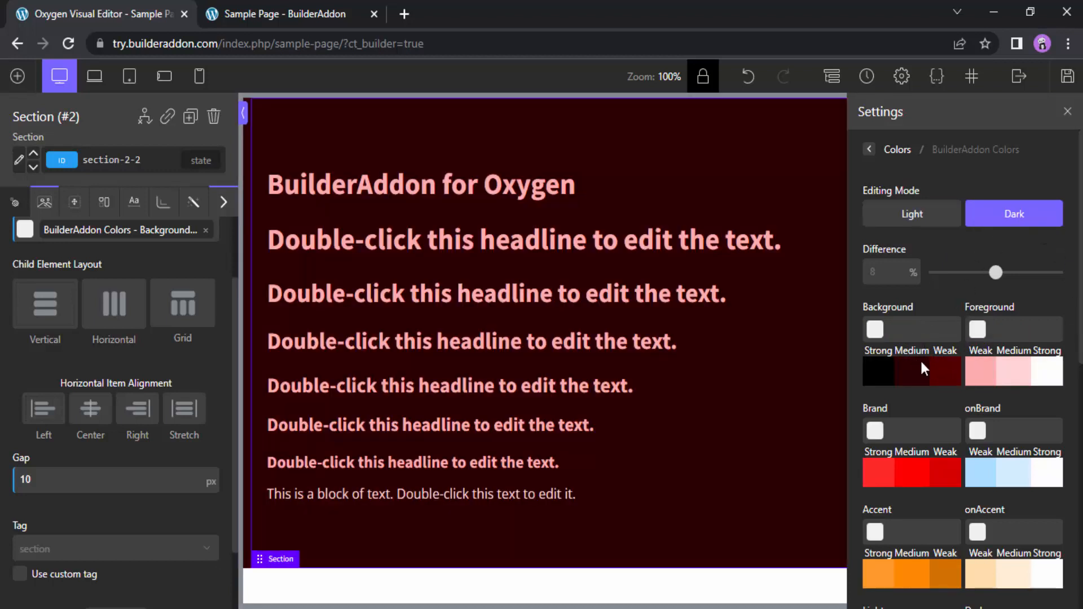
Try blue #0008ff as the Dark mode Background base color and set it to #000000 instead
{"action": "left_click", "coordinate": [877, 330]}
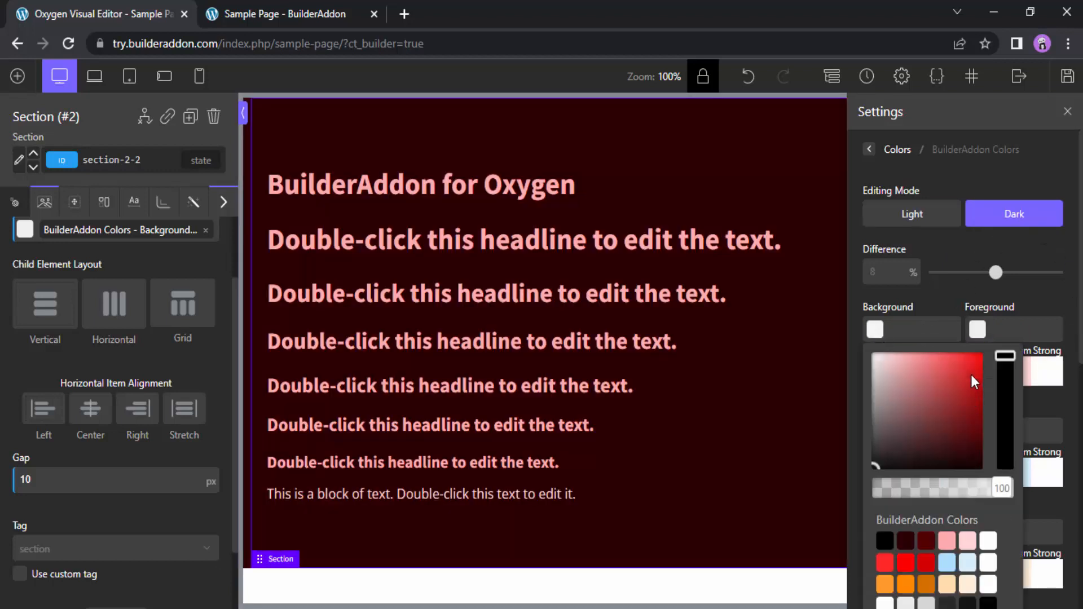
{"action": "left_click_drag", "start_coordinate": [1003, 400], "coordinate": [1011, 435]}
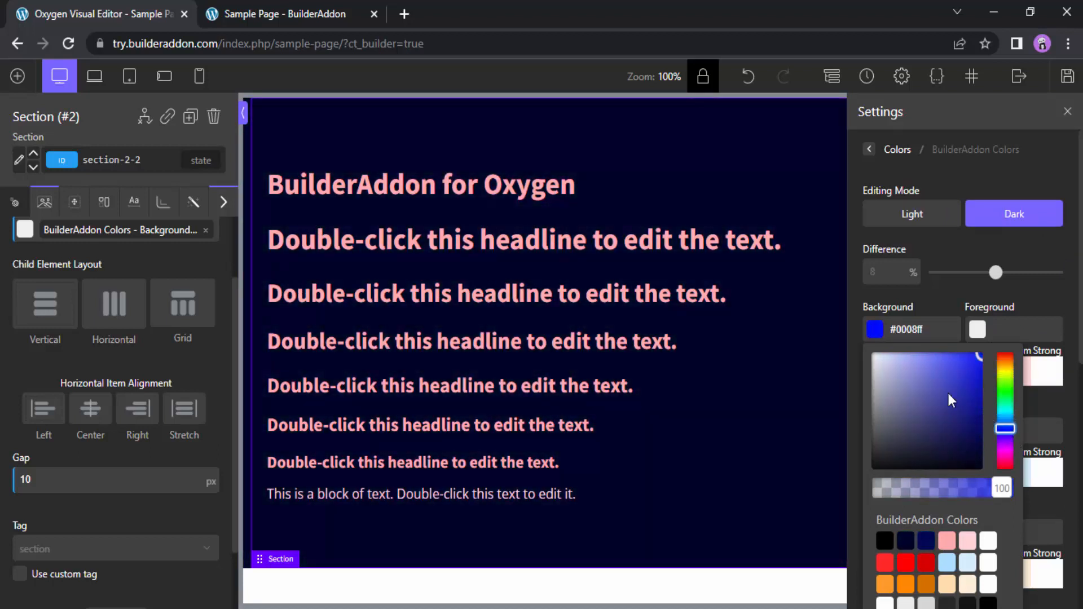
{"action": "left_click_drag", "start_coordinate": [885, 456], "coordinate": [866, 460]}
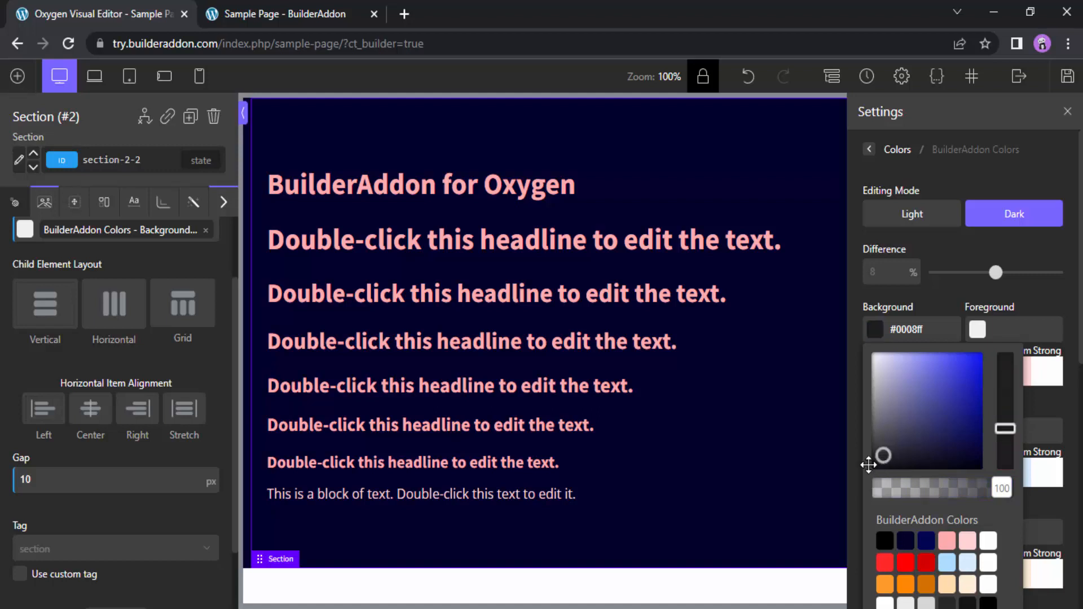
{"action": "left_click", "coordinate": [881, 332]}
Set the Dark mode Foreground base color to #ffffff and the shade Difference to 1%
{"action": "left_click", "coordinate": [980, 333]}
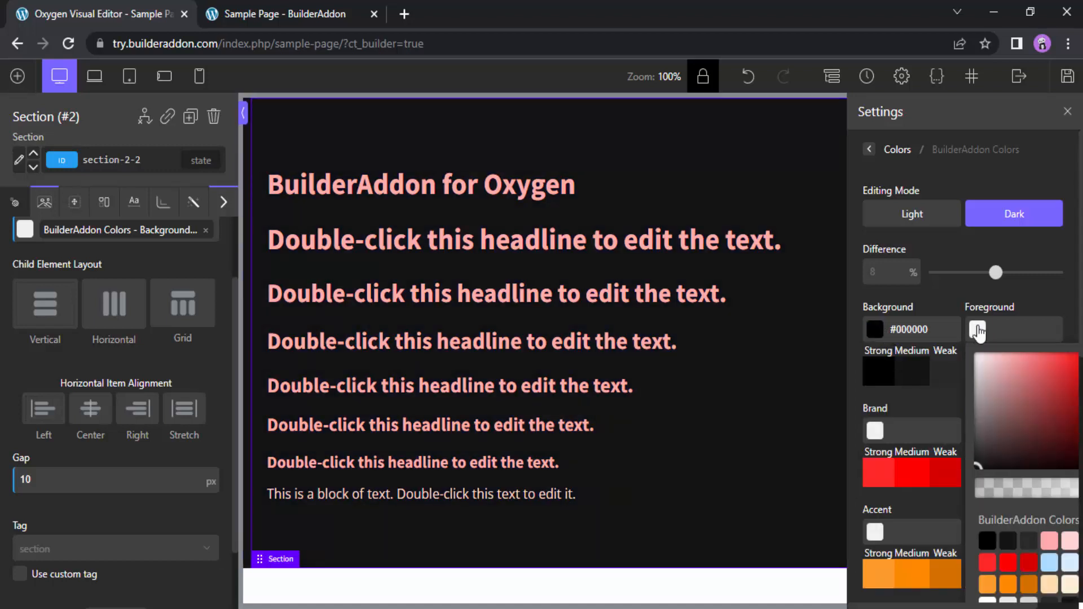
{"action": "left_click_drag", "start_coordinate": [987, 366], "coordinate": [961, 343]}
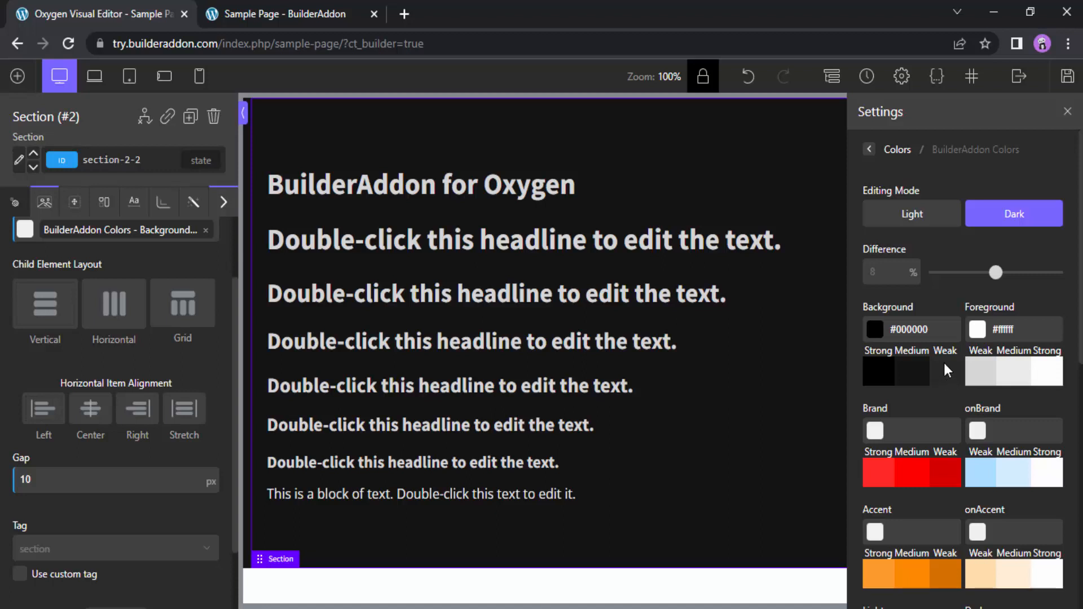
{"action": "left_click_drag", "start_coordinate": [995, 273], "coordinate": [936, 280]}
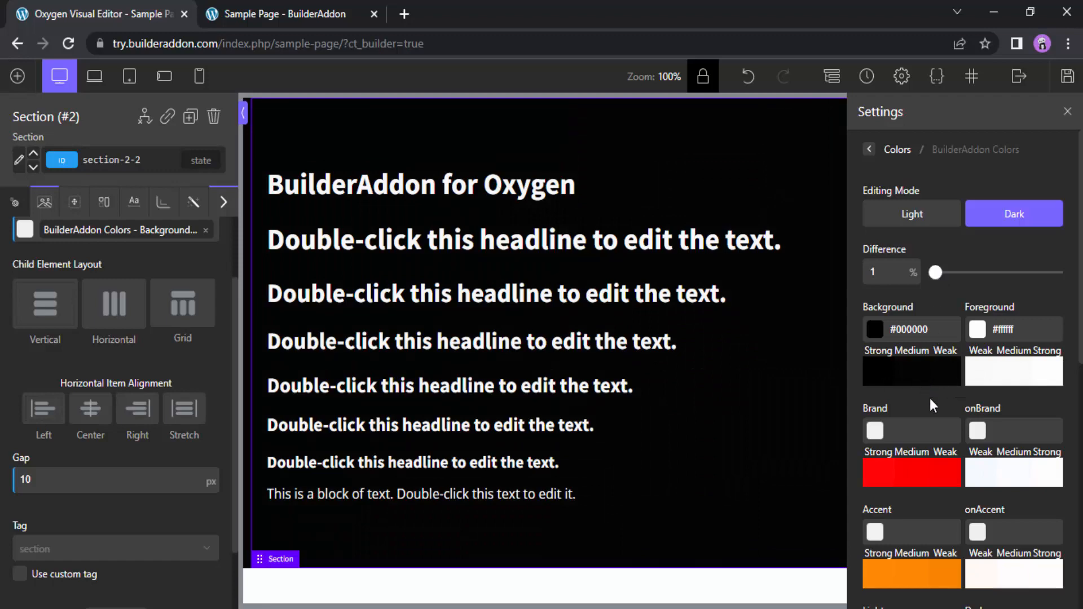
Try a Dark mode shade Difference of 15% and clear the value back to the default
{"action": "scroll", "coordinate": [1044, 451], "scroll_direction": "down", "scroll_amount": 1}
{"action": "scroll", "coordinate": [1044, 591], "scroll_direction": "up", "scroll_amount": 1}
{"action": "left_click_drag", "start_coordinate": [937, 278], "coordinate": [1061, 282]}
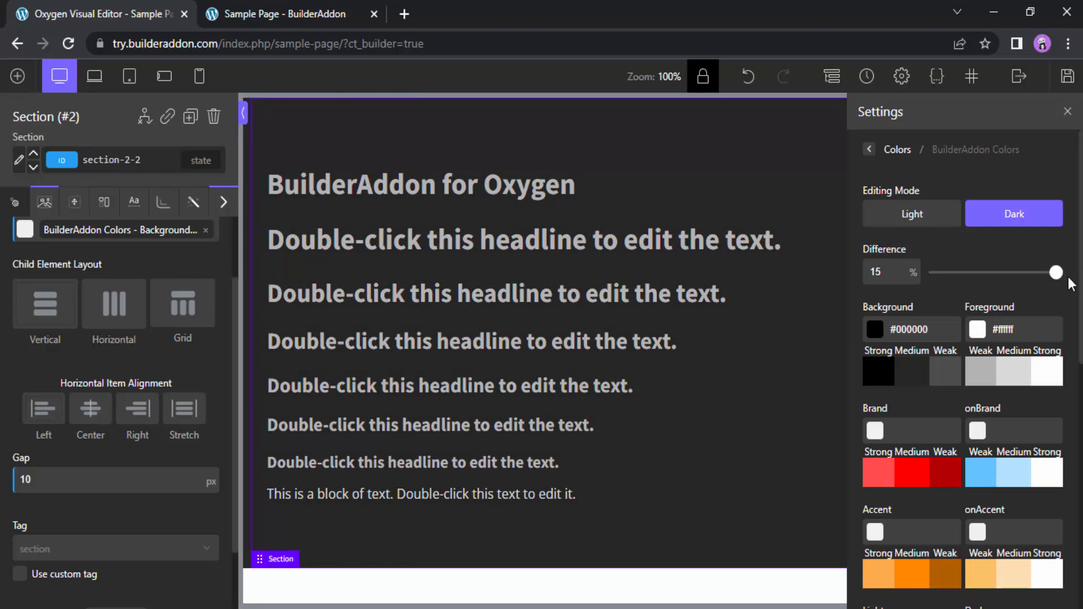
{"action": "double_click", "coordinate": [887, 271]}
{"action": "key", "text": "BackSpace"}
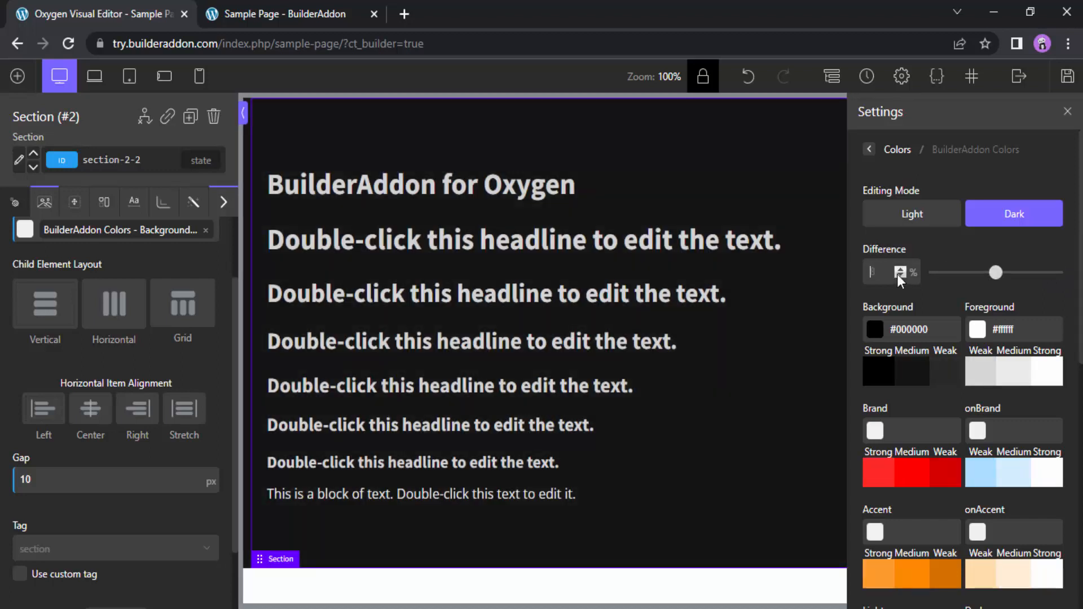
Enable light and dark mode for all global colors in the global Colors settings
{"action": "left_click", "coordinate": [870, 150]}
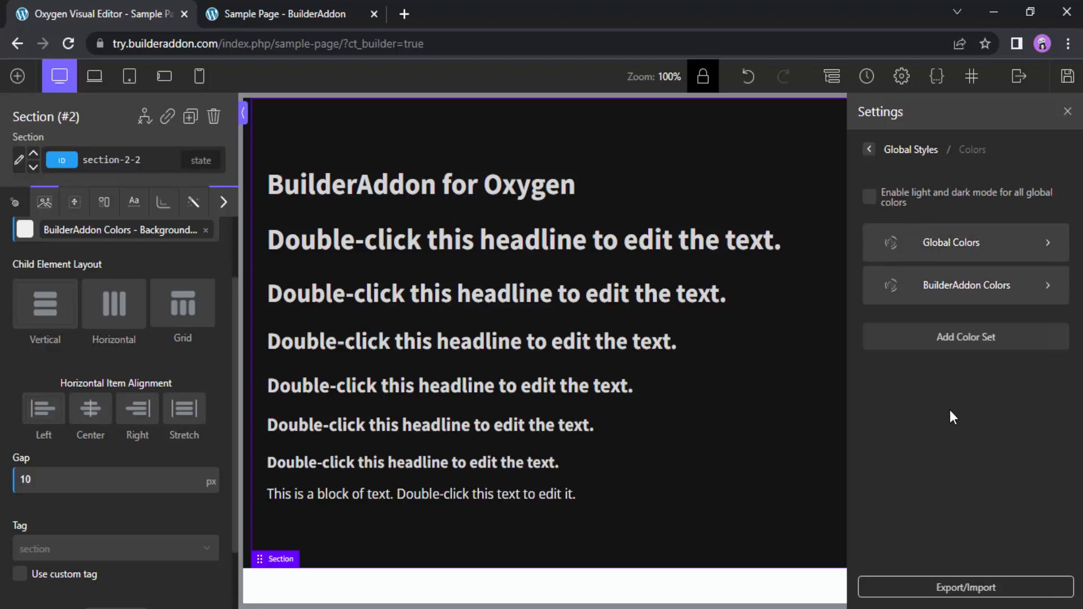
{"action": "left_click", "coordinate": [927, 289]}
{"action": "left_click", "coordinate": [869, 197]}
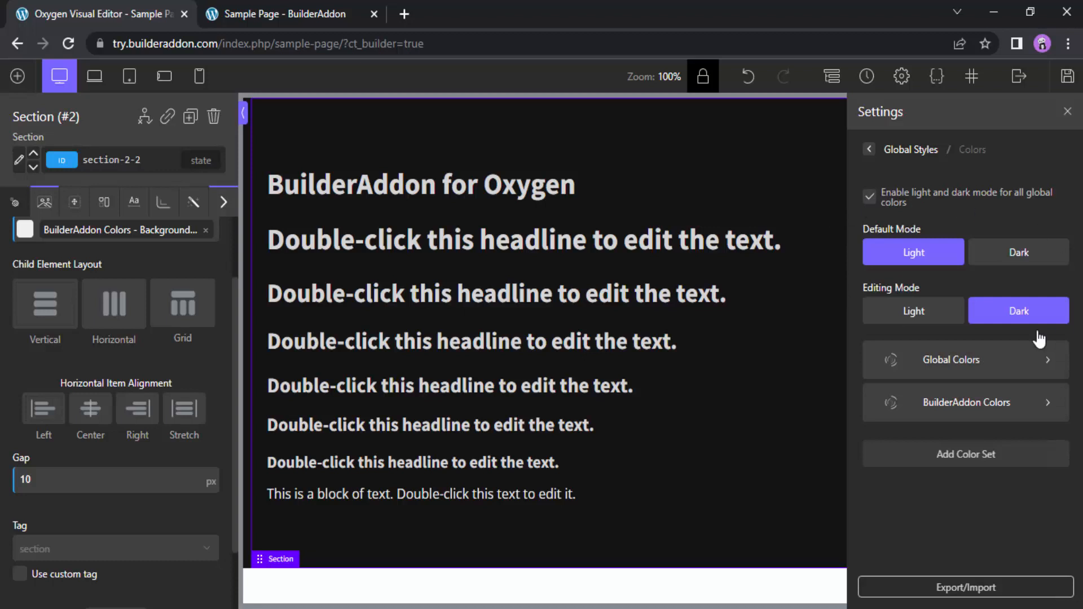
Compare the BuilderAddon Colors set in the Light and Dark editing modes, finishing in Light mode
{"action": "left_click", "coordinate": [953, 415]}
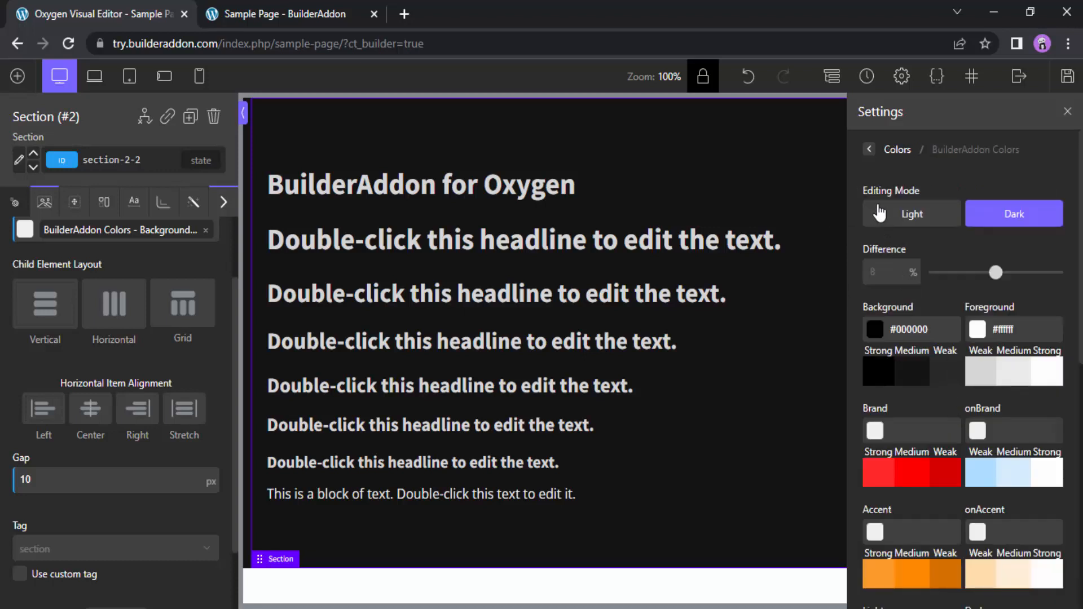
{"action": "left_click", "coordinate": [889, 221]}
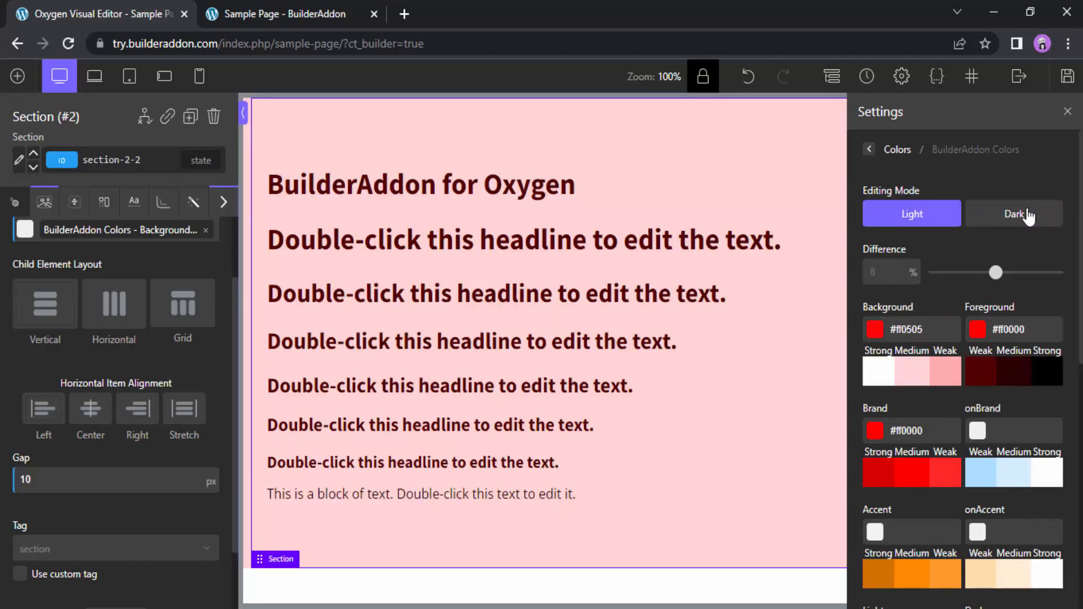
{"action": "left_click", "coordinate": [1027, 216]}
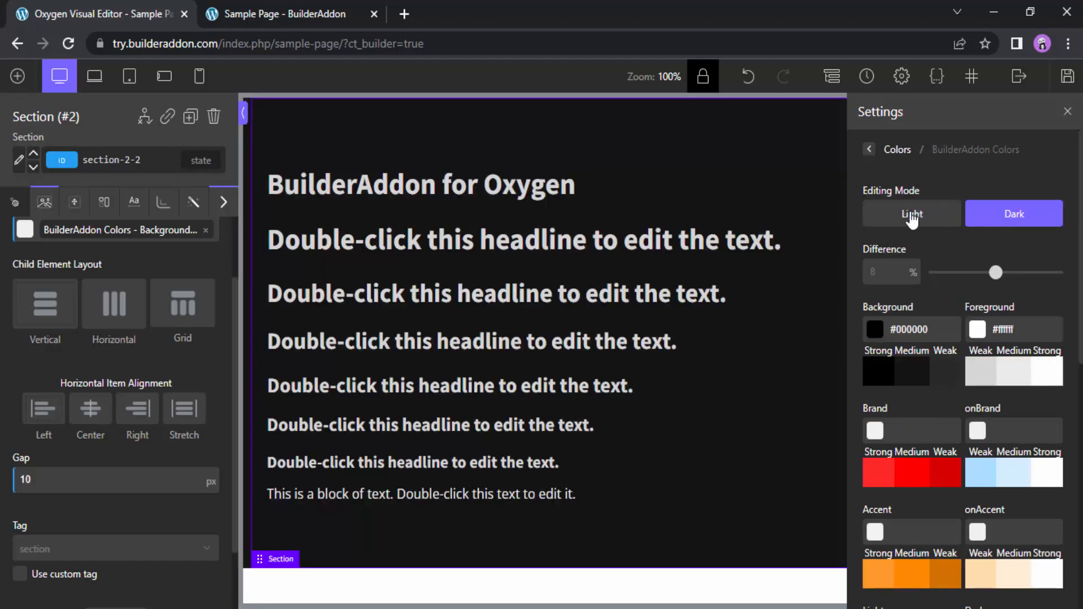
{"action": "left_click", "coordinate": [913, 220]}
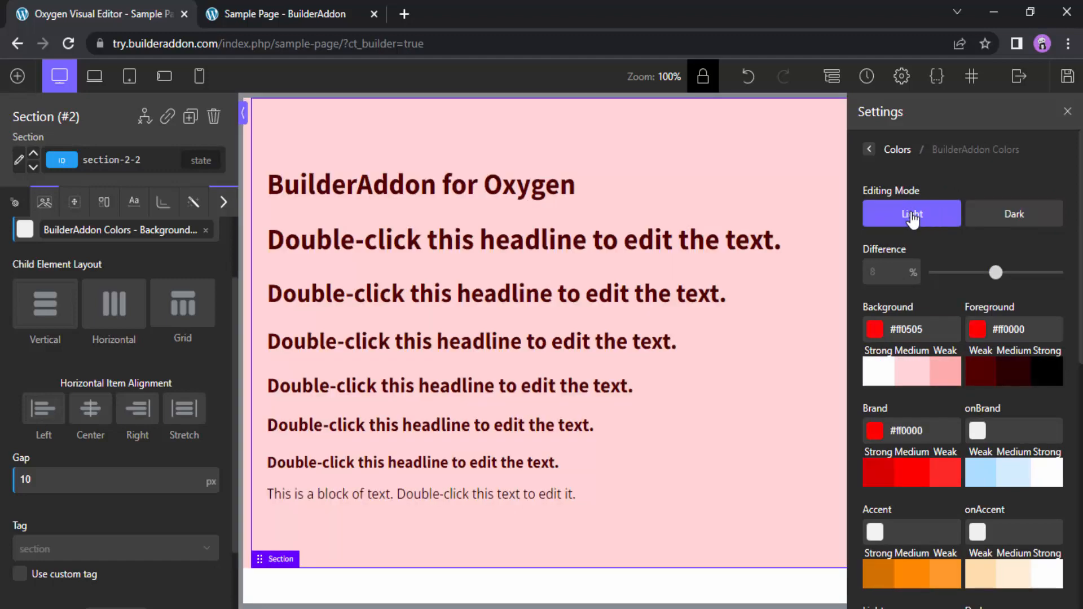
Turn light and dark mode for all global colors off and back on in the Colors settings
{"action": "left_click", "coordinate": [870, 150]}
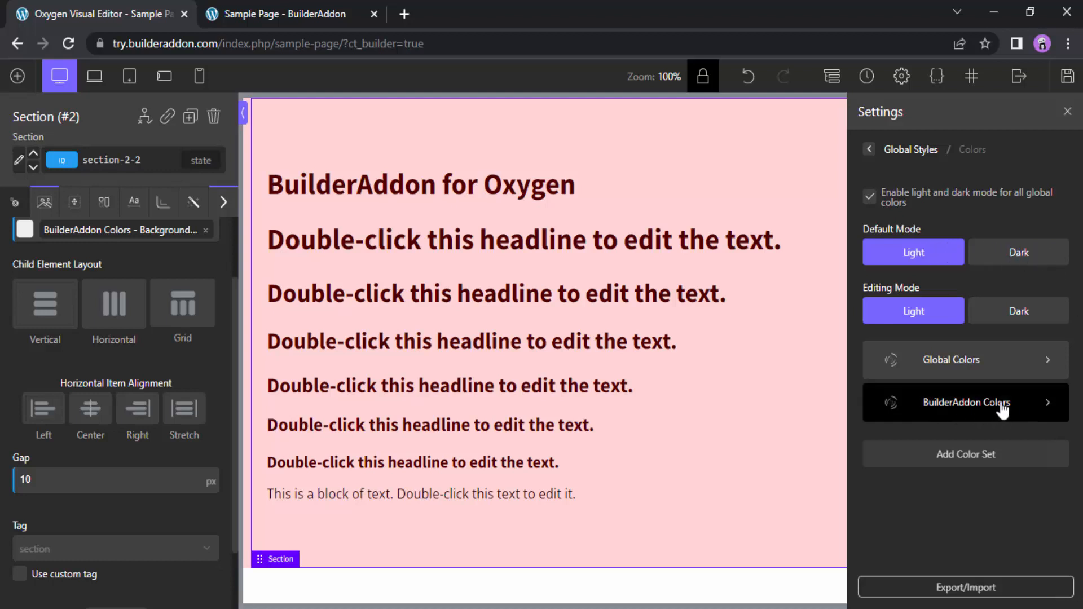
{"action": "left_click", "coordinate": [874, 199]}
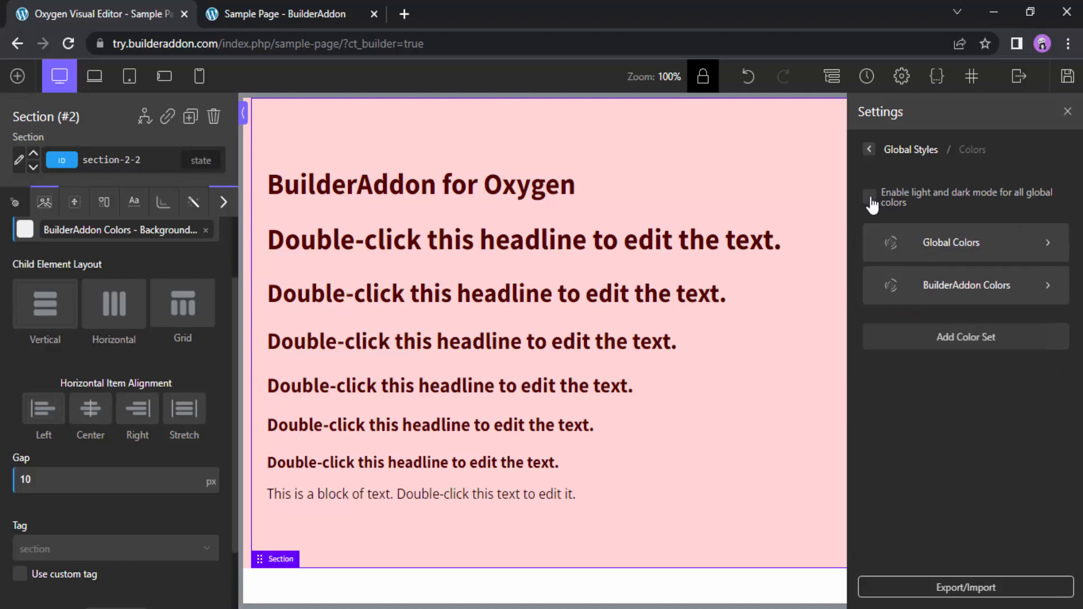
{"action": "left_click", "coordinate": [872, 202]}
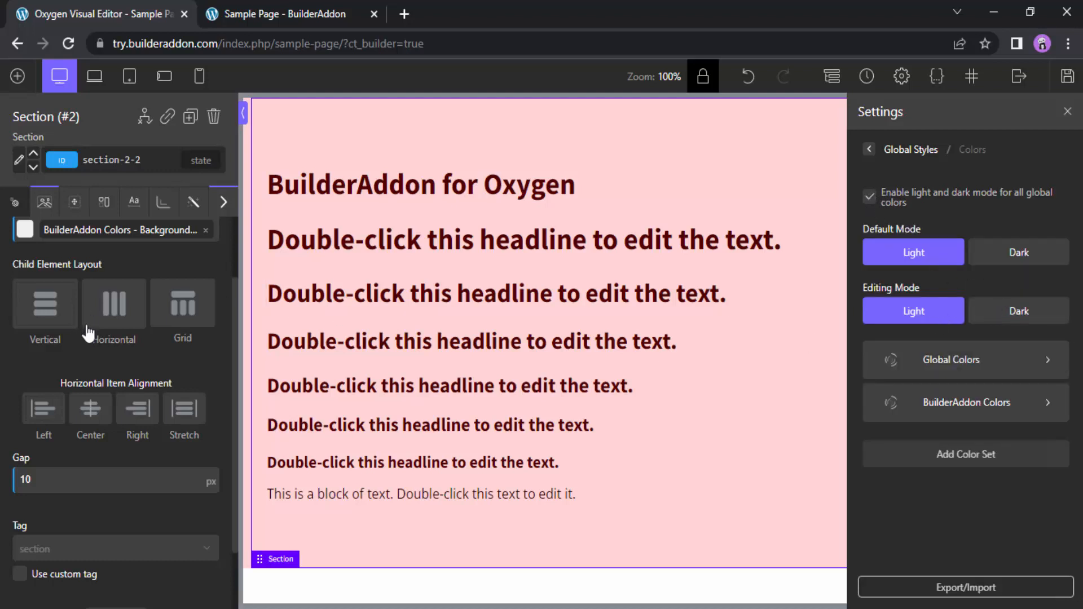
Replace the section's global background color with the custom red #ff0000
{"action": "scroll", "coordinate": [113, 358], "scroll_direction": "up", "scroll_amount": 3}
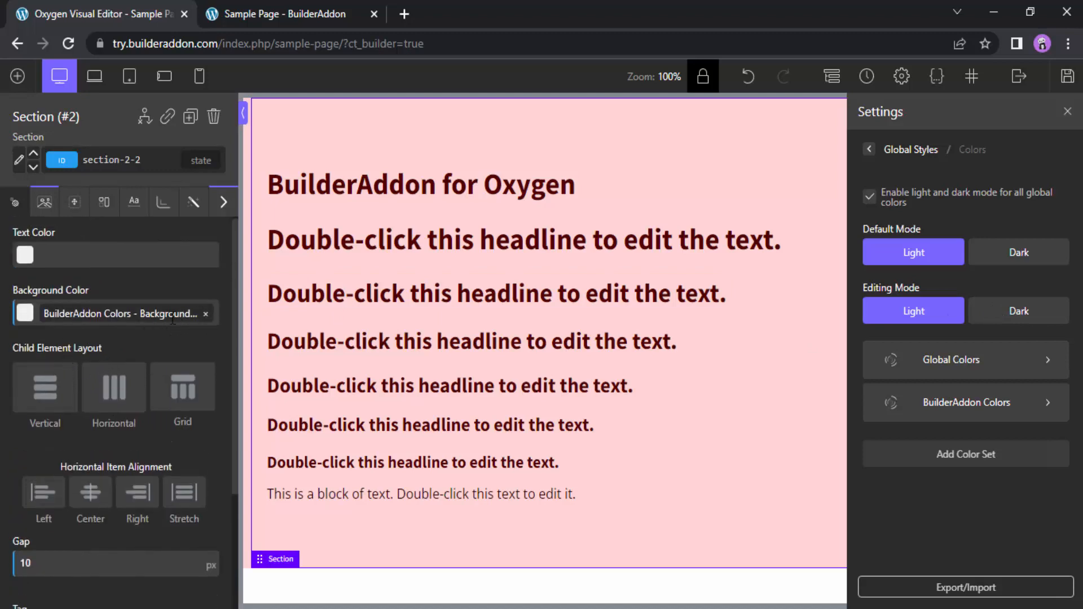
{"action": "left_click", "coordinate": [204, 314]}
{"action": "left_click", "coordinate": [25, 312]}
{"action": "left_click", "coordinate": [124, 365]}
{"action": "left_click_drag", "start_coordinate": [130, 348], "coordinate": [133, 338]}
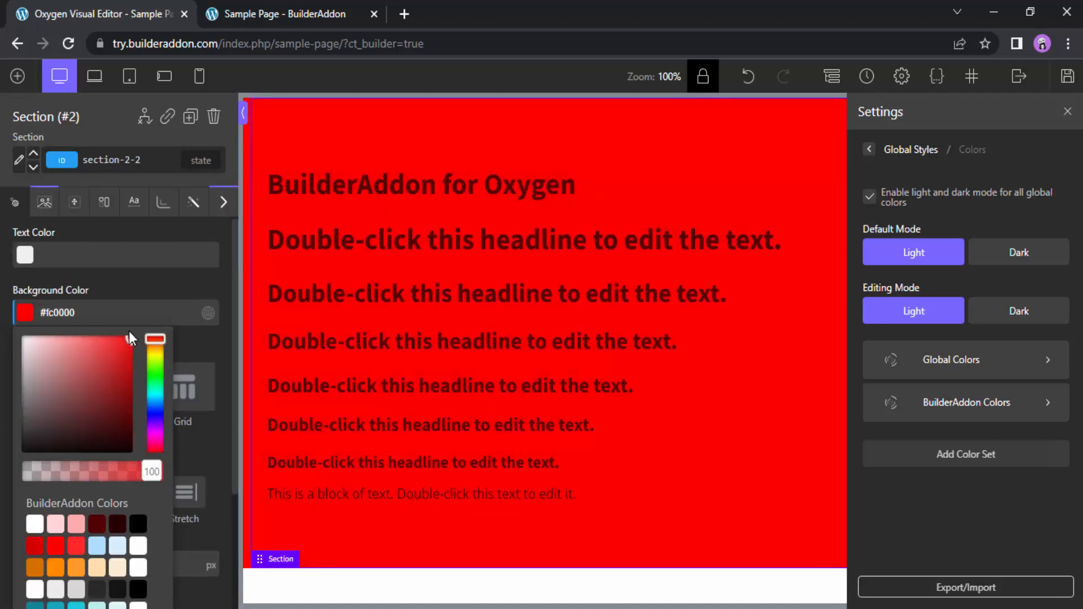
{"action": "scroll", "coordinate": [113, 508], "scroll_direction": "down", "scroll_amount": 6}
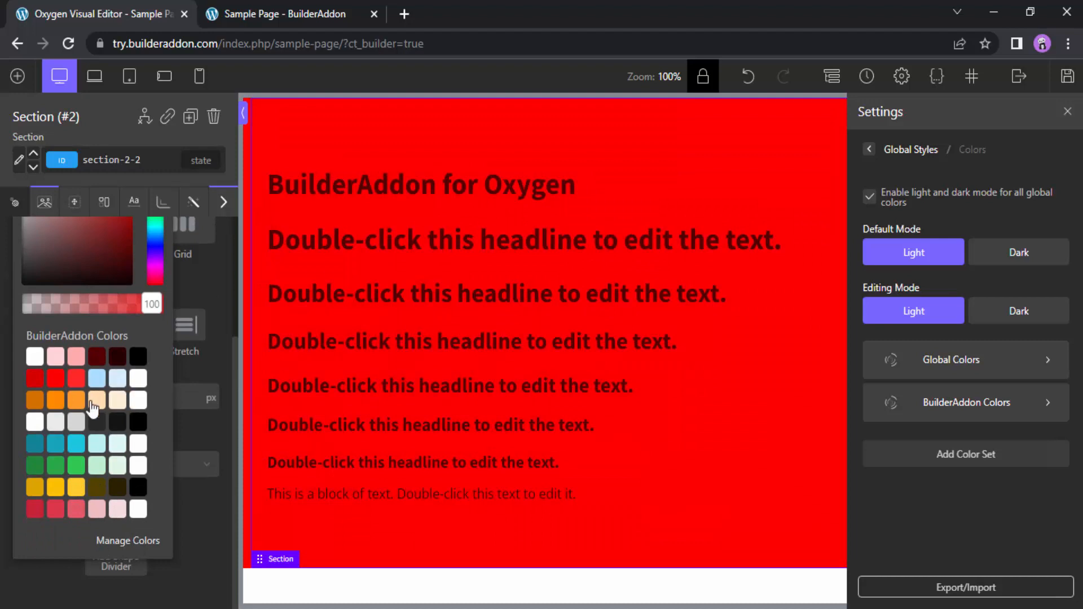
{"action": "scroll", "coordinate": [91, 421], "scroll_direction": "up", "scroll_amount": 6}
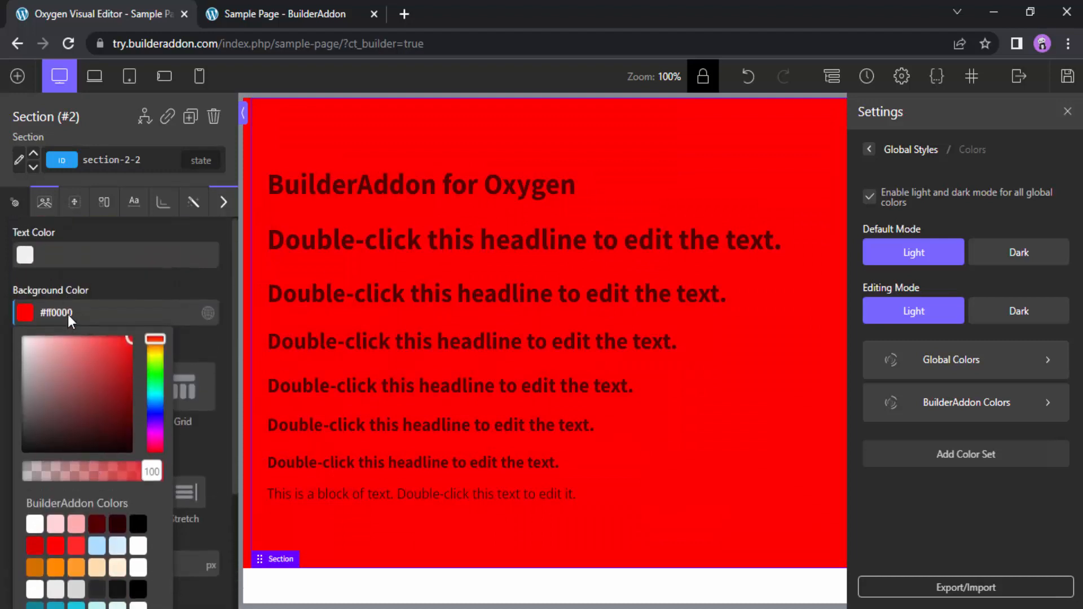
{"action": "left_click", "coordinate": [25, 313]}
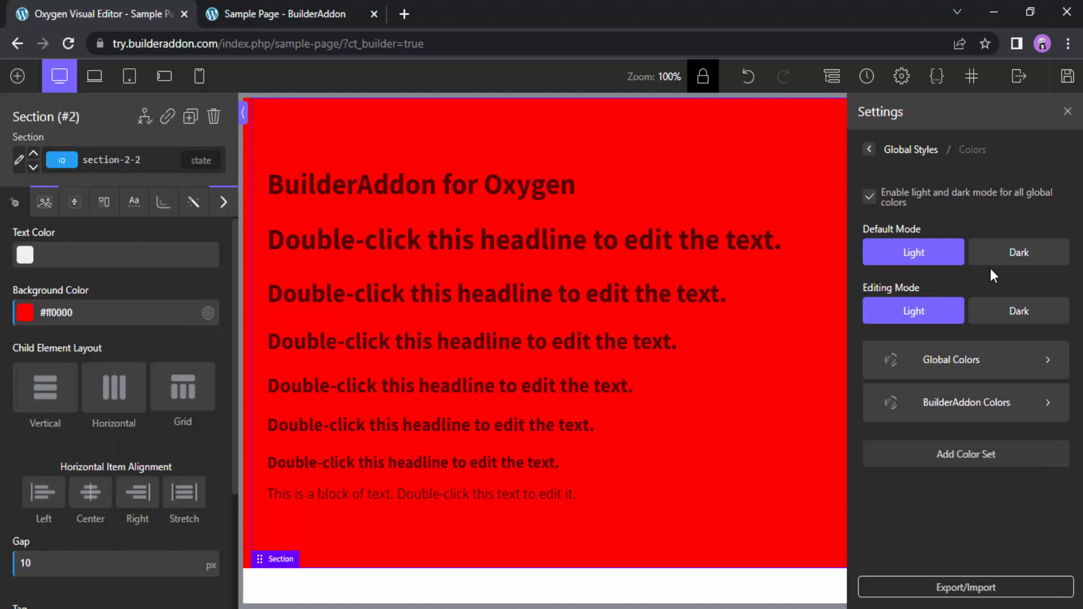
Clear the section's background color and set the Light mode Background base color in BuilderAddon Colors to #ff0000
{"action": "triple_click", "coordinate": [64, 320]}
{"action": "key", "text": "BackSpace"}
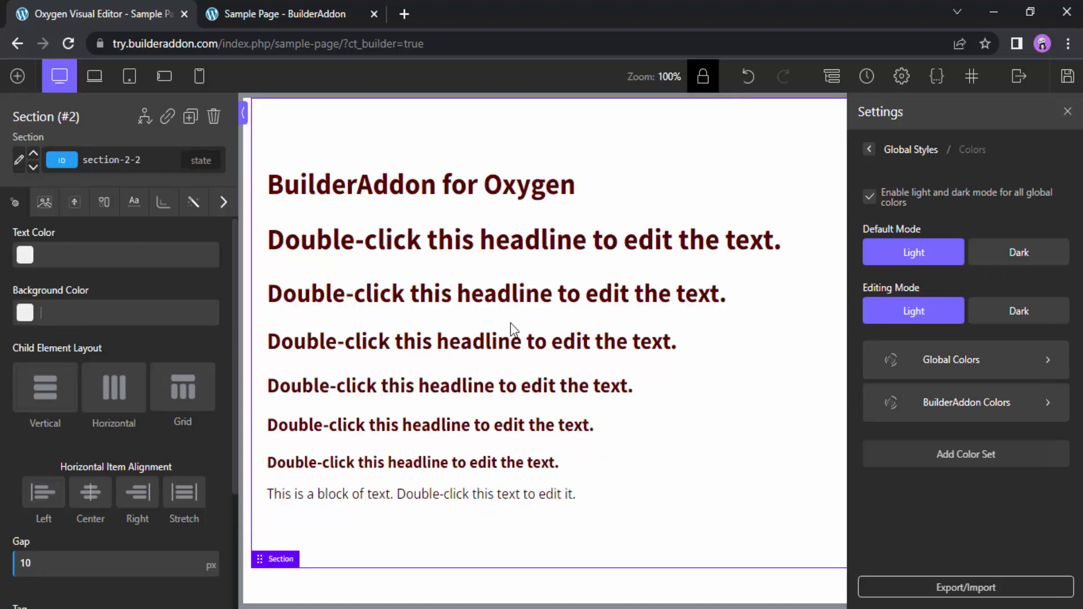
{"action": "left_click", "coordinate": [980, 412]}
{"action": "left_click", "coordinate": [875, 331]}
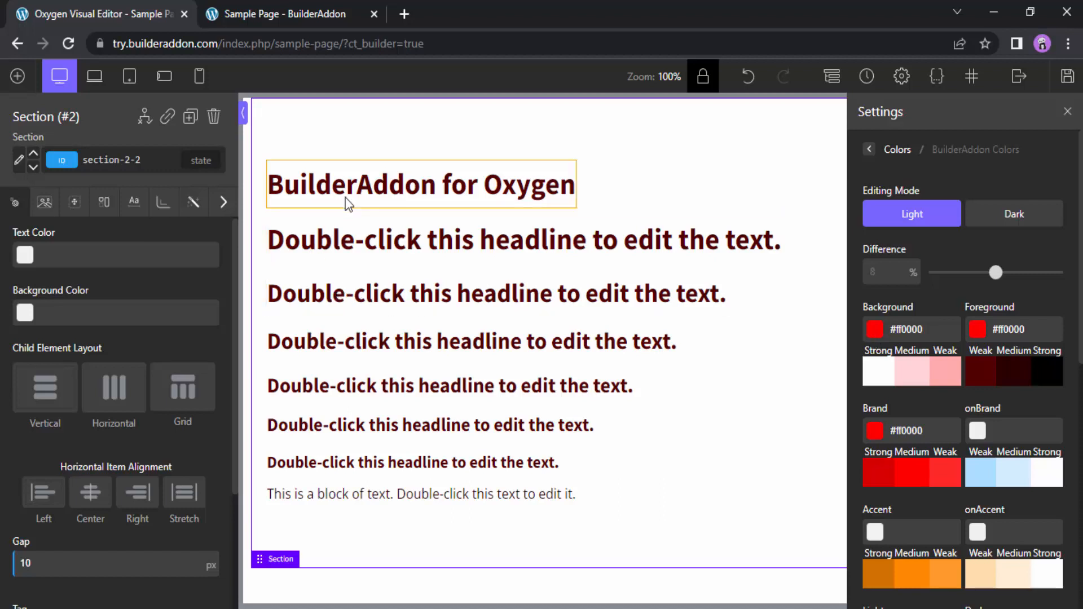
Look at the section's Advanced CSS template and its Custom CSS field, collapsing the expanded code editor
{"action": "left_click", "coordinate": [218, 207]}
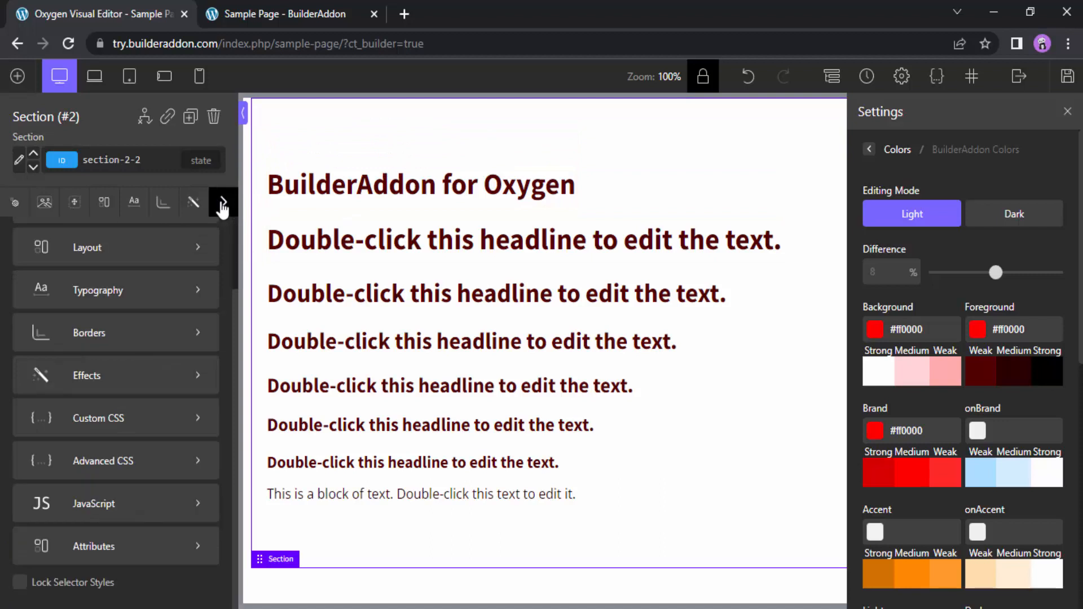
{"action": "left_click", "coordinate": [126, 467]}
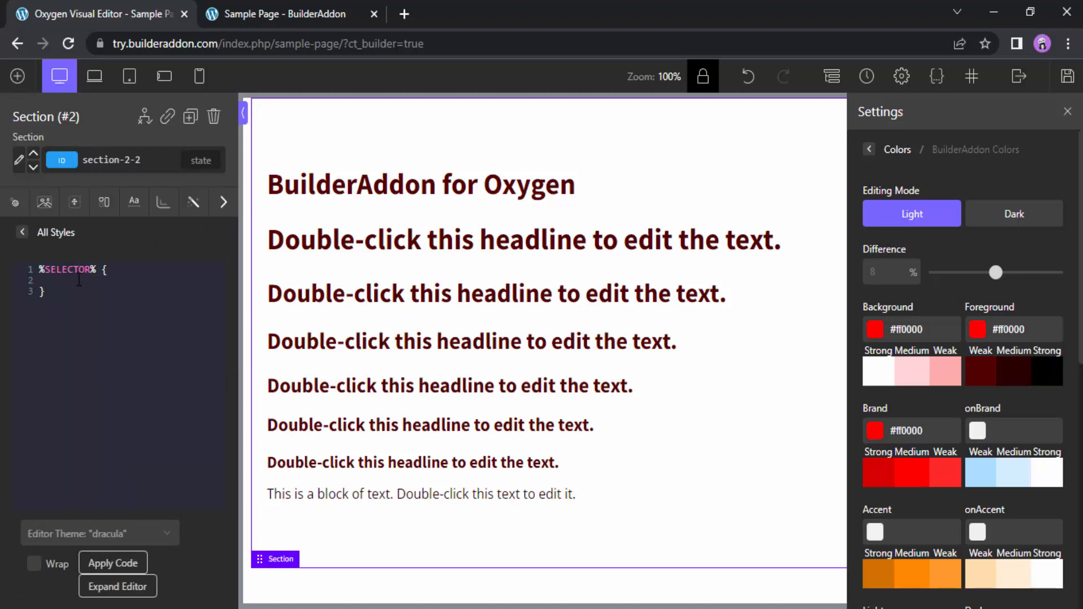
{"action": "left_click", "coordinate": [23, 233]}
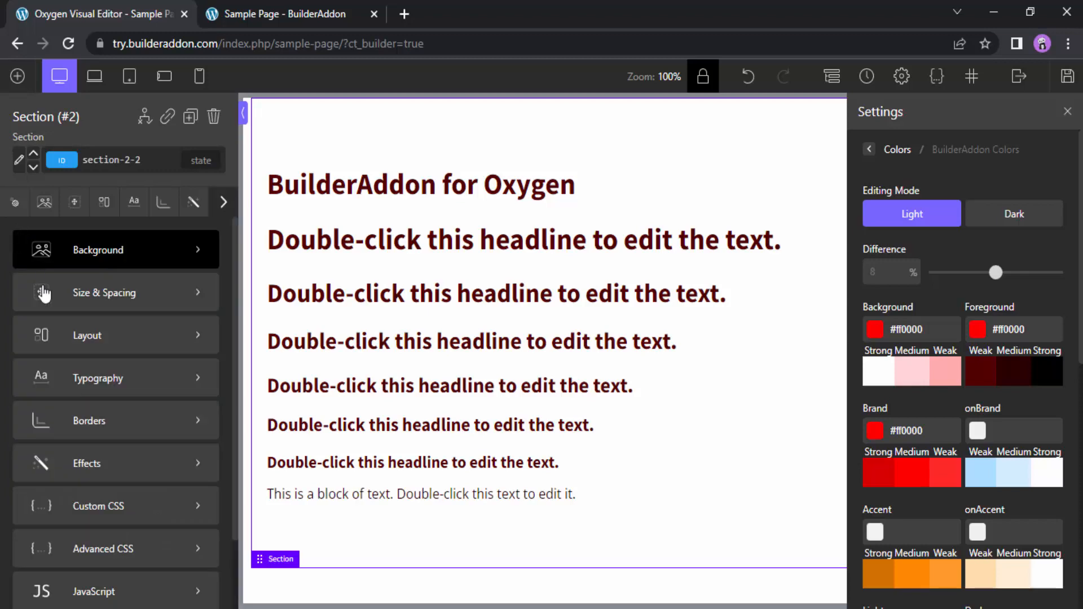
{"action": "left_click", "coordinate": [119, 514]}
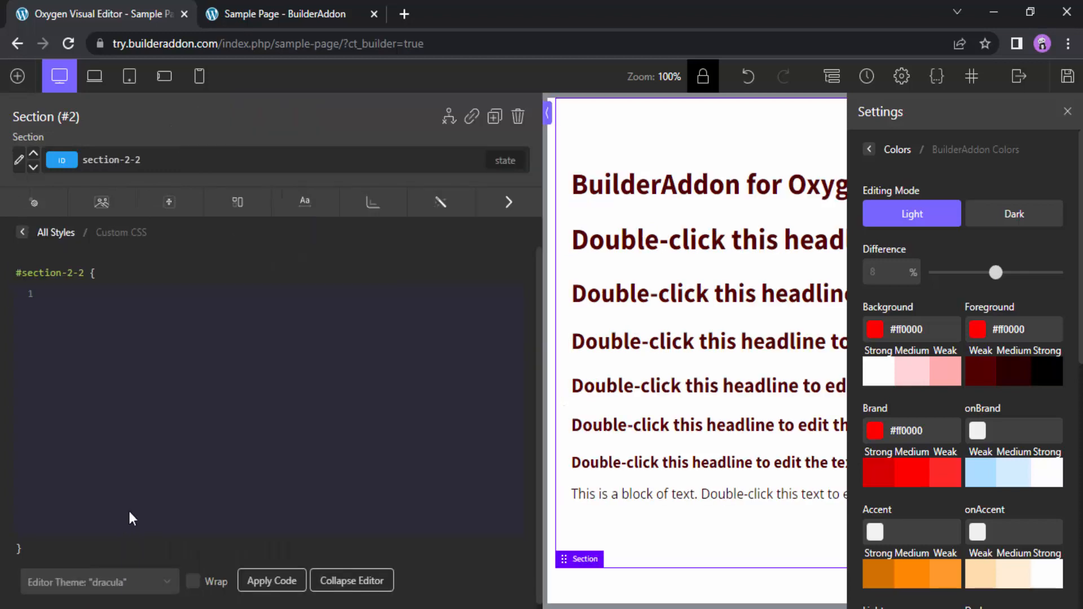
{"action": "left_click", "coordinate": [355, 584]}
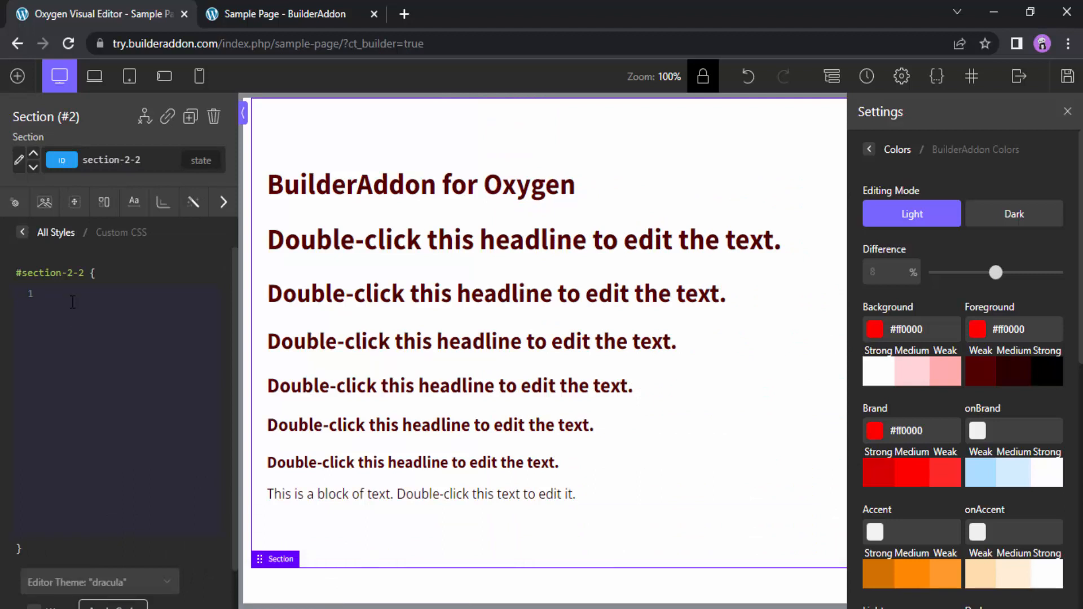
Try a color: blue declaration and an h1 { } rule in the section's Custom CSS, and clear the field
{"action": "type", "text": "color: blue;"}
{"action": "key", "text": "BackSpace"}
{"action": "key", "text": "BackSpace"}
{"action": "key", "text": "BackSpace"}
{"action": "key", "text": "BackSpace"}
{"action": "key", "text": "BackSpace"}
{"action": "key", "text": "BackSpace"}
{"action": "key", "text": "BackSpace"}
{"action": "key", "text": "BackSpace"}
{"action": "key", "text": "BackSpace"}
{"action": "key", "text": "BackSpace"}
{"action": "key", "text": "BackSpace"}
{"action": "key", "text": "BackSpace"}
{"action": "type", "text": "h1 {"}
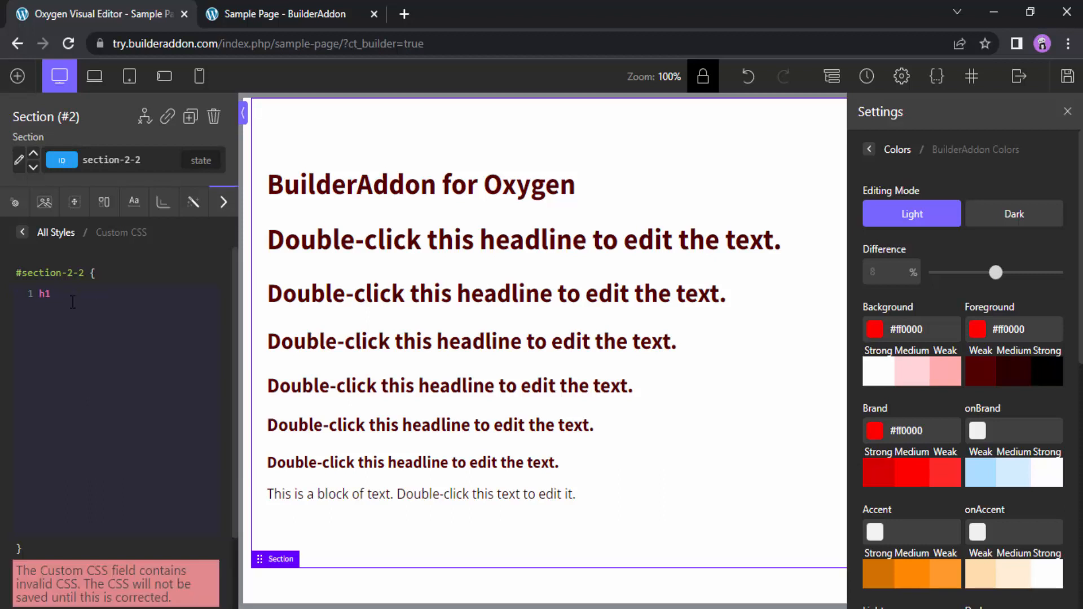
{"action": "key", "text": "Return"}
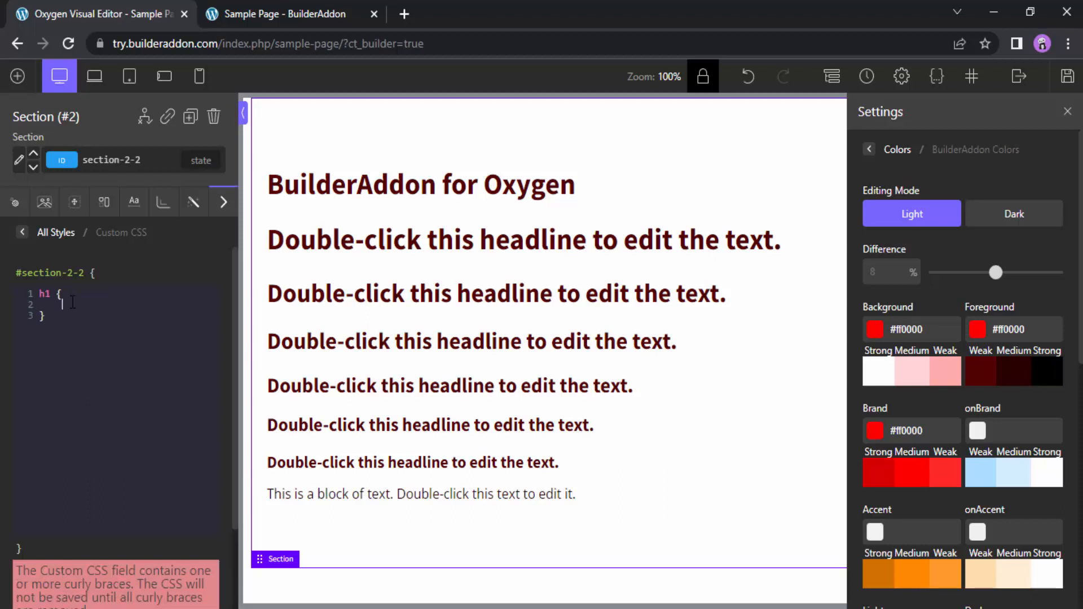
{"action": "key", "text": "ctrl+a"}
{"action": "key", "text": "BackSpace"}
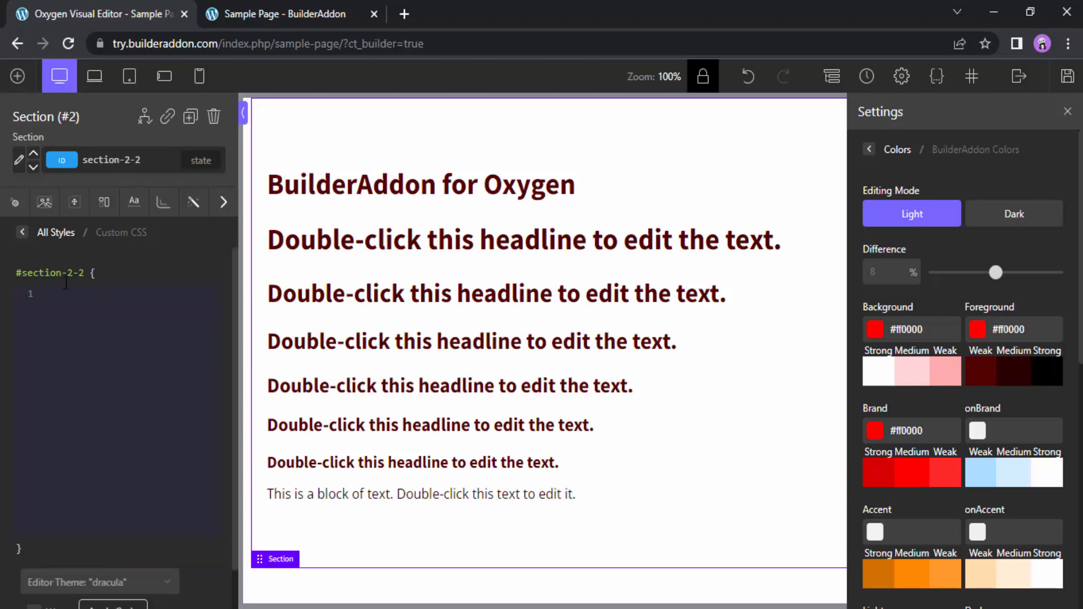
Make the section's h1 headings blue with the Advanced CSS rule %SELECTOR% h1{ color: blue; }
{"action": "left_click", "coordinate": [22, 232]}
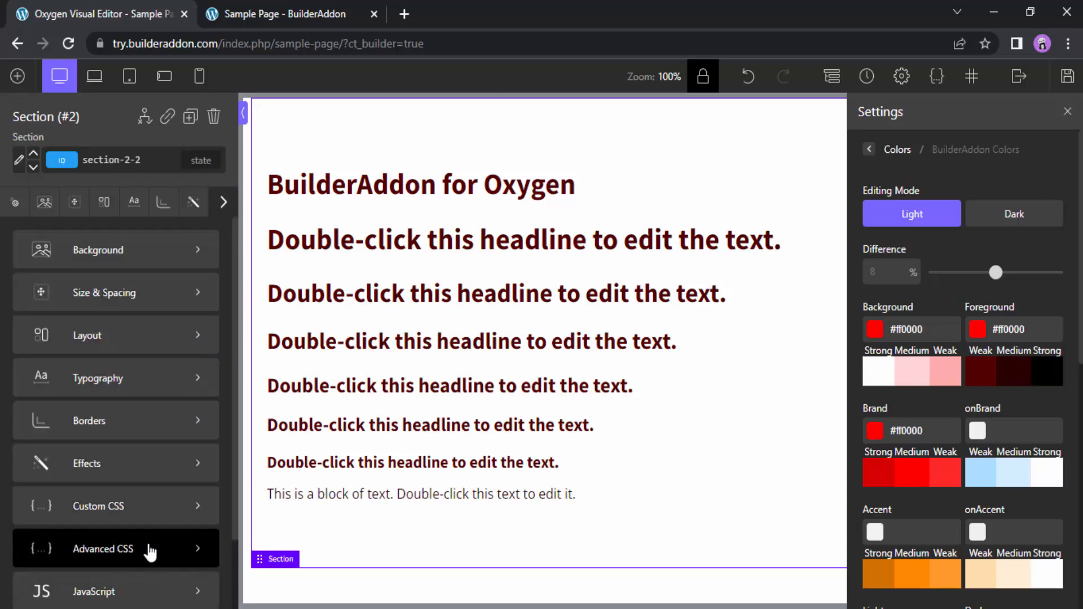
{"action": "left_click", "coordinate": [150, 551]}
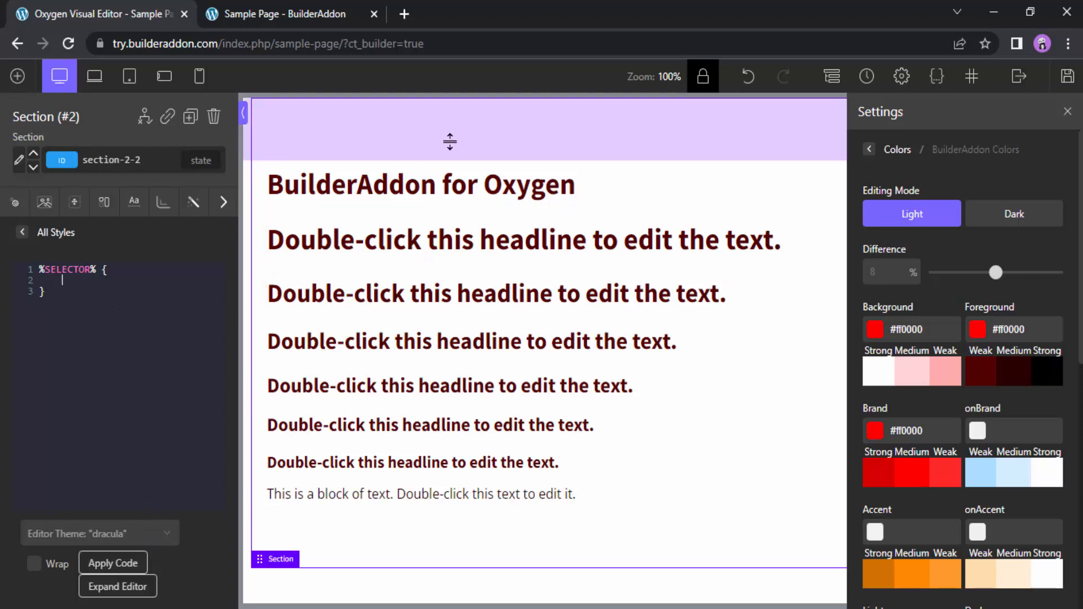
{"action": "left_click", "coordinate": [107, 270]}
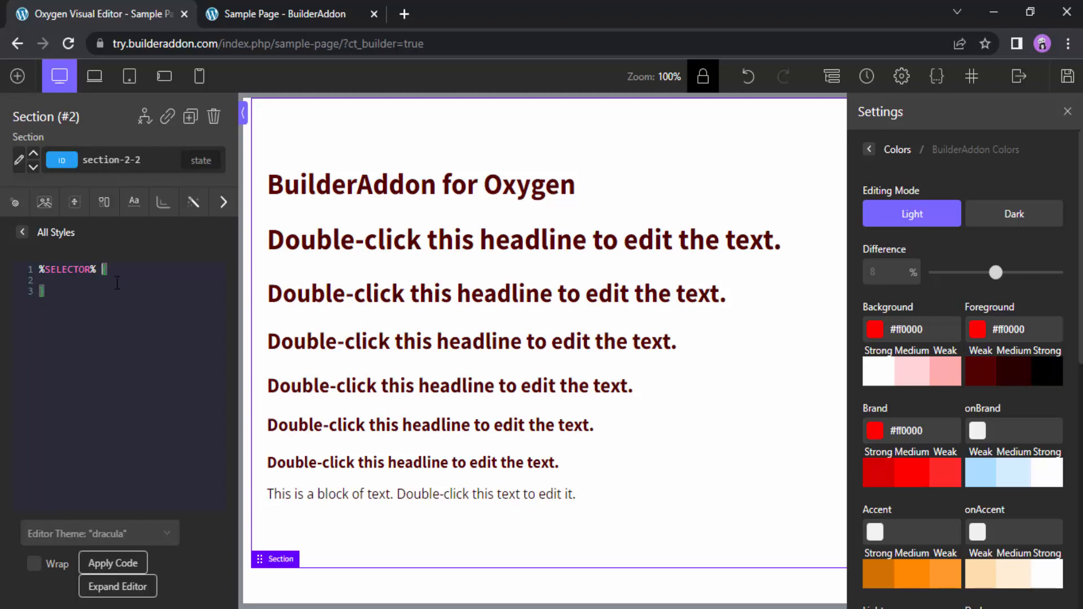
{"action": "type", "text": "h1"}
{"action": "left_click", "coordinate": [97, 283]}
{"action": "type", "text": "color: blue;"}
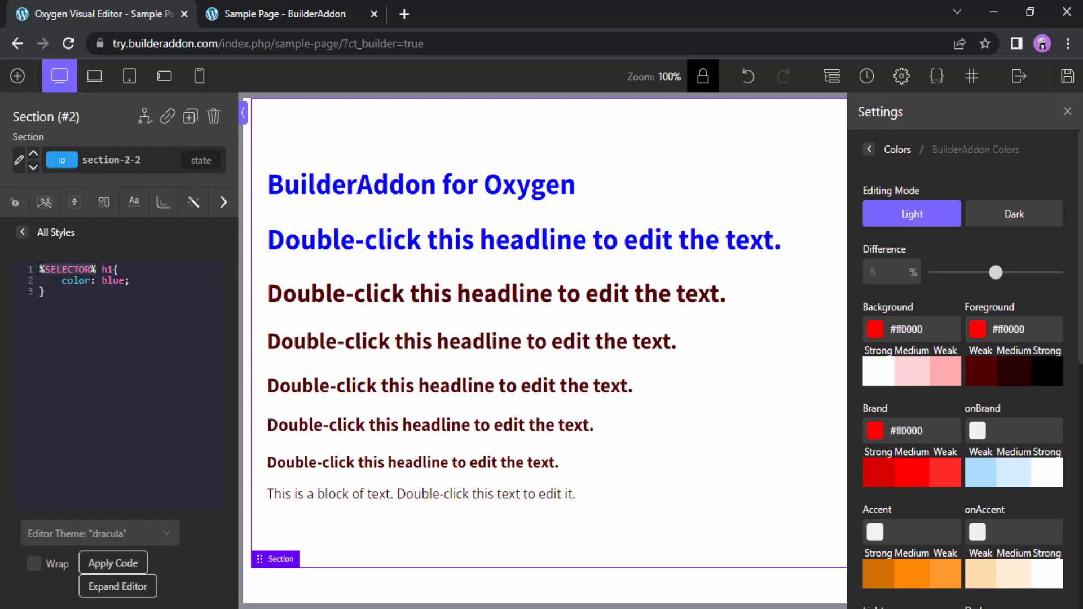
View the section's existing selectors and choose the section-2-2 ID
{"action": "left_click", "coordinate": [110, 158]}
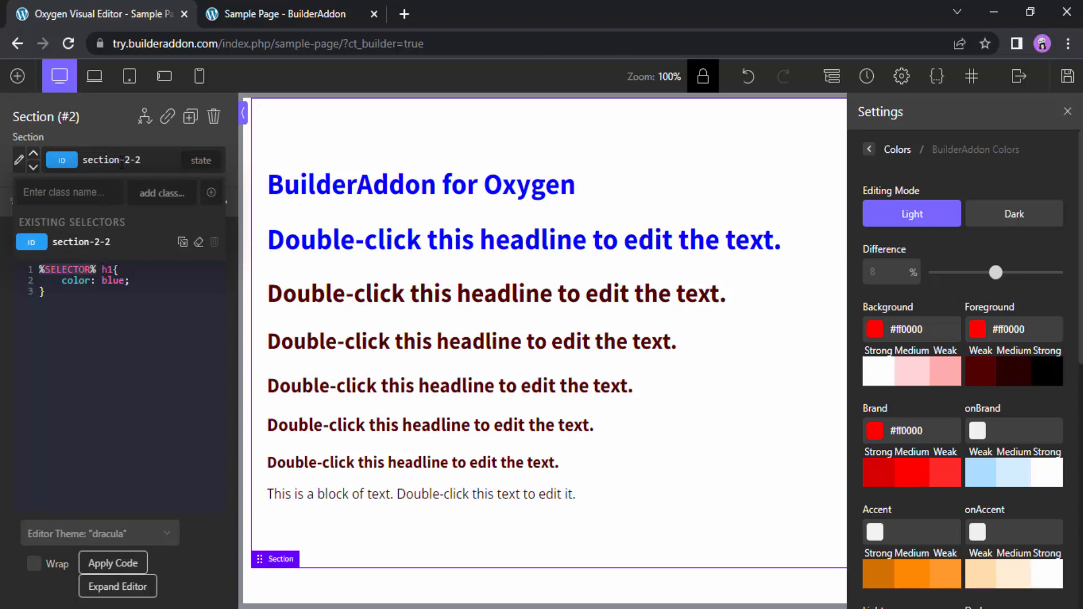
{"action": "left_click", "coordinate": [93, 245]}
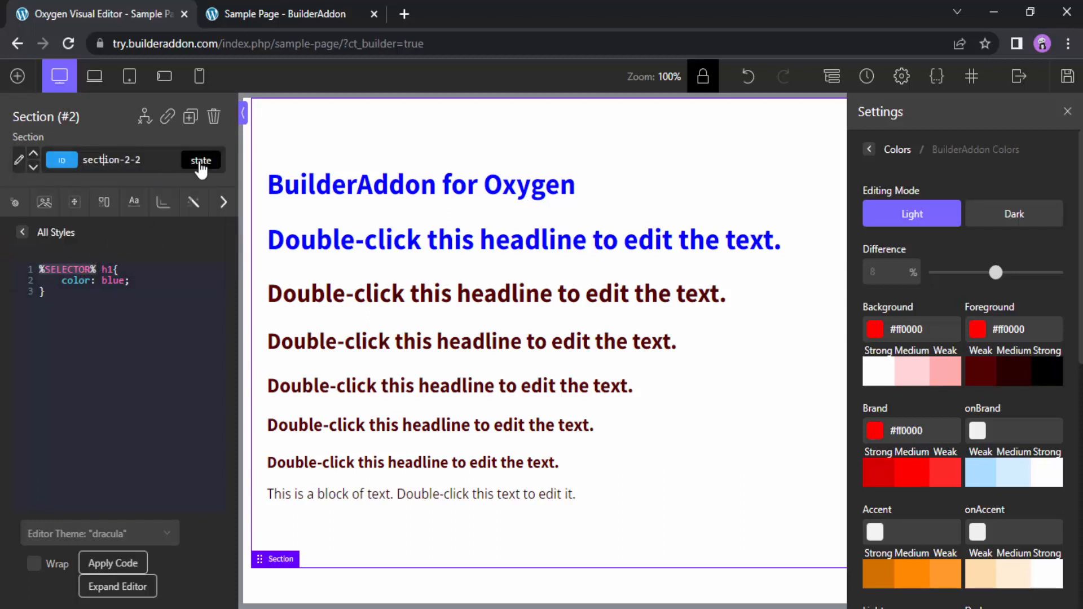
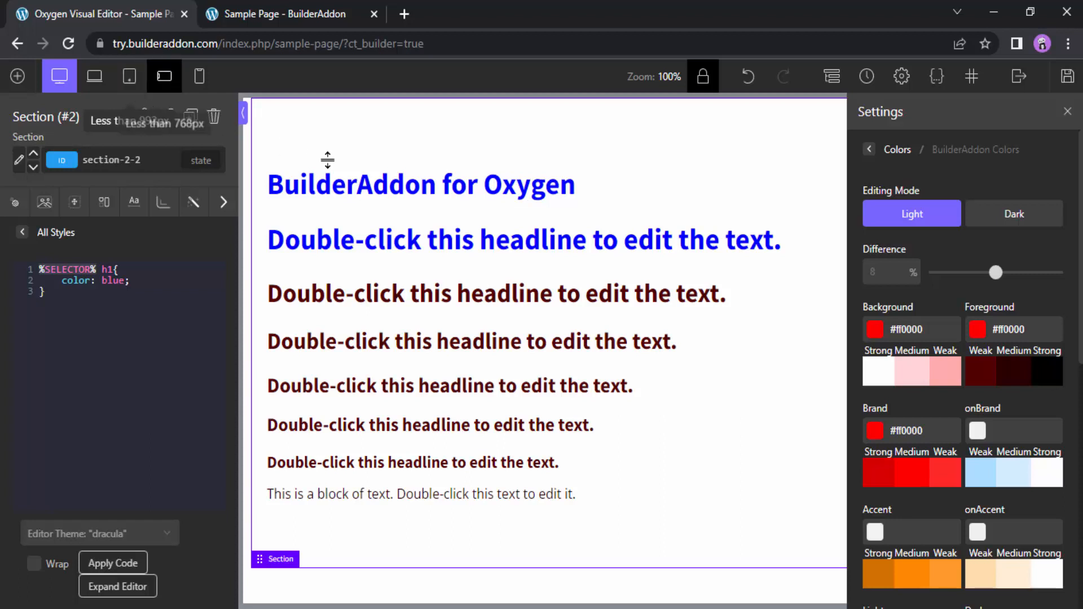
Open the Export/Import Selectors options from the selectors manager and copy all selectors and classes
{"action": "left_click", "coordinate": [870, 149]}
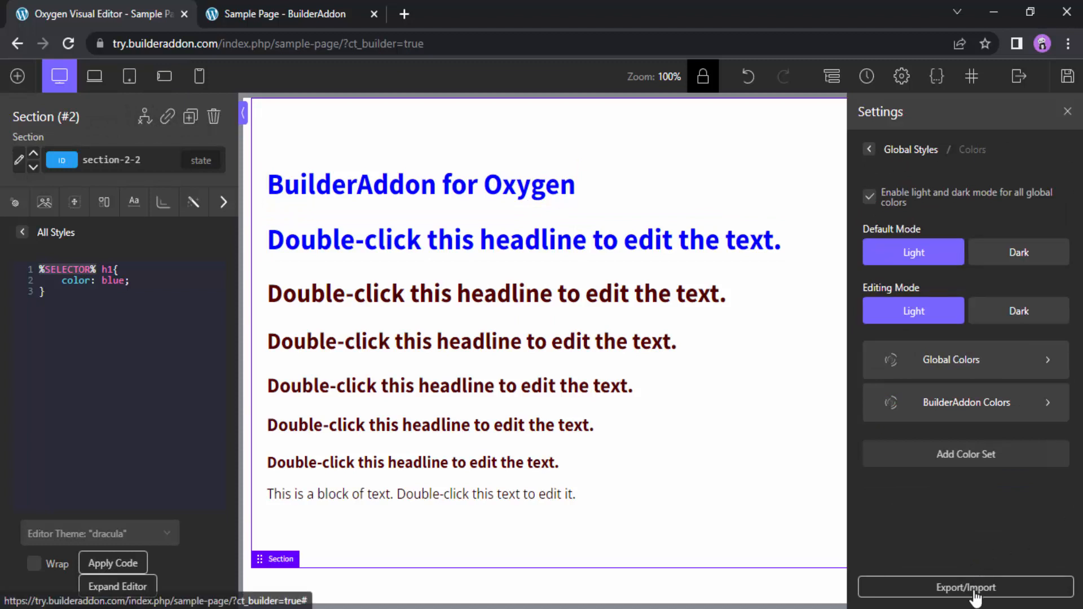
{"action": "left_click", "coordinate": [971, 82]}
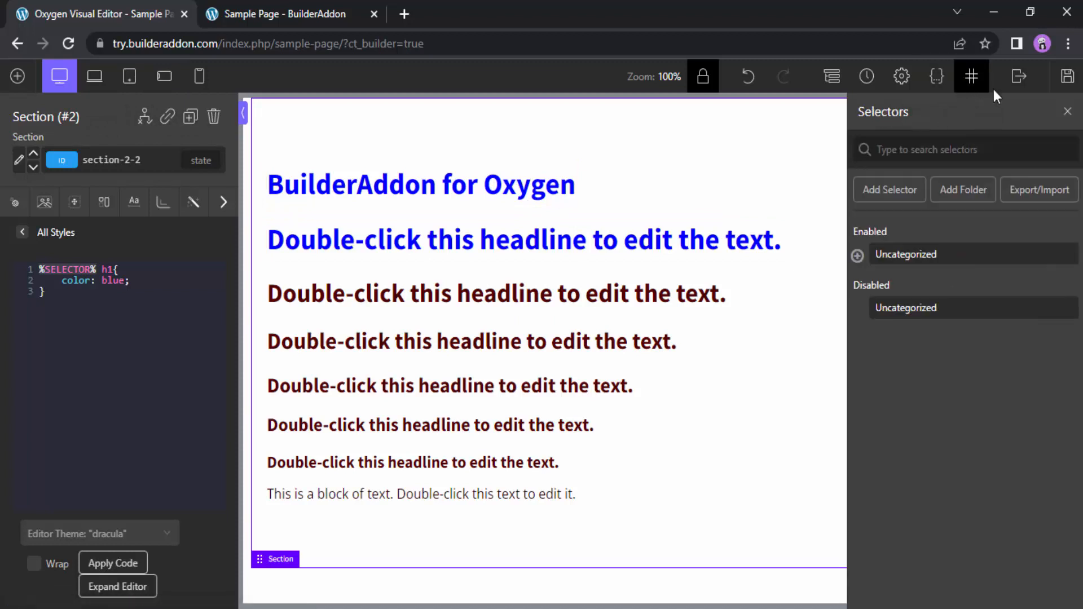
{"action": "left_click", "coordinate": [1042, 202]}
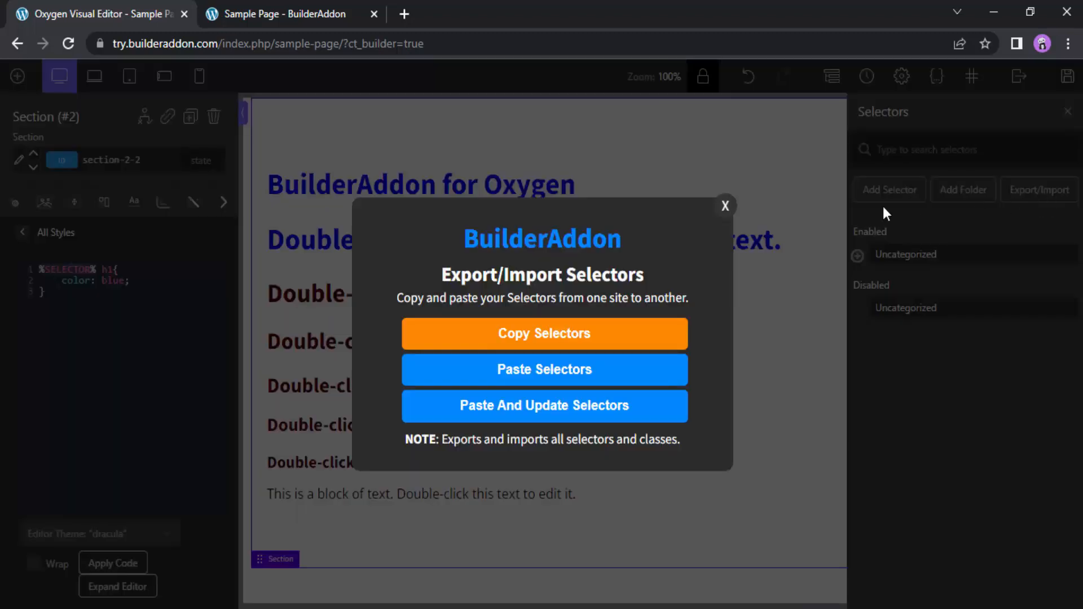
{"action": "left_click", "coordinate": [726, 207]}
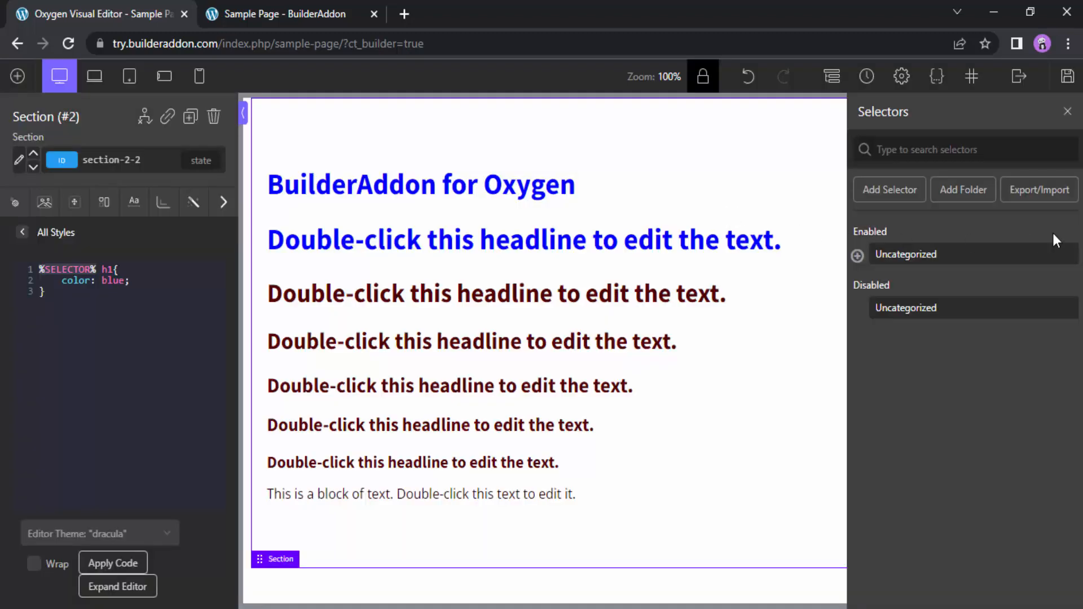
{"action": "left_click", "coordinate": [1055, 197]}
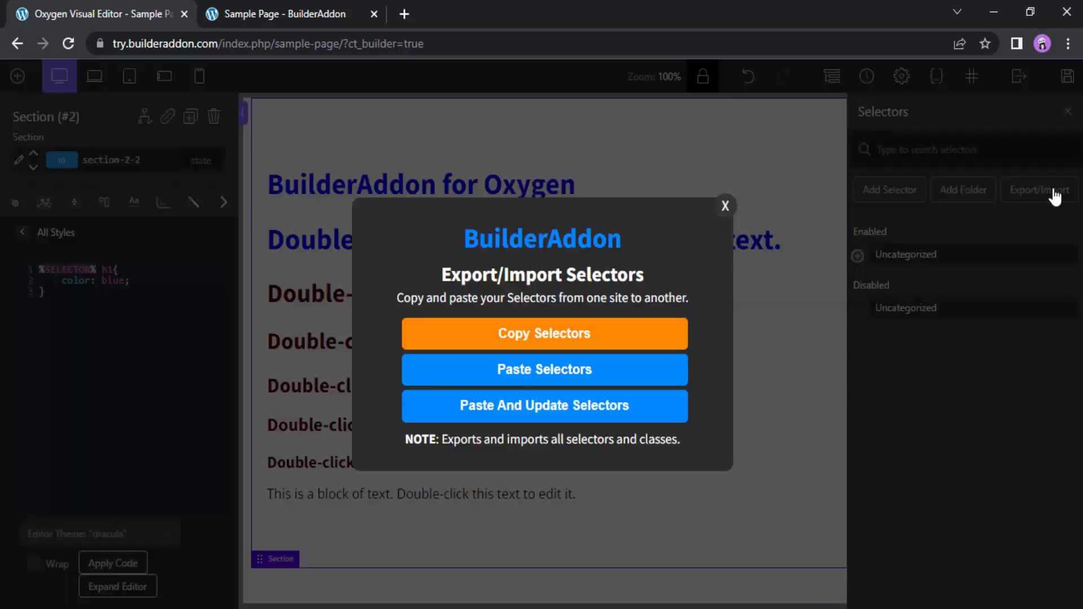
{"action": "left_click", "coordinate": [598, 340]}
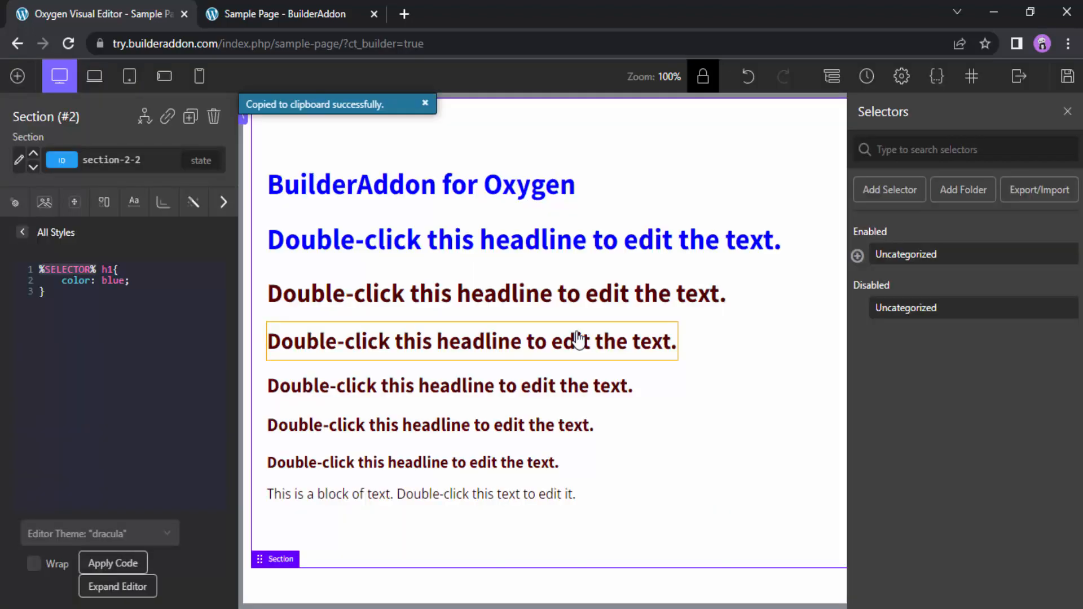
Review the selector export options, expand the enabled Uncategorized folder, and export its Uncategorized Custom Selectors set
{"action": "left_click", "coordinate": [1032, 192]}
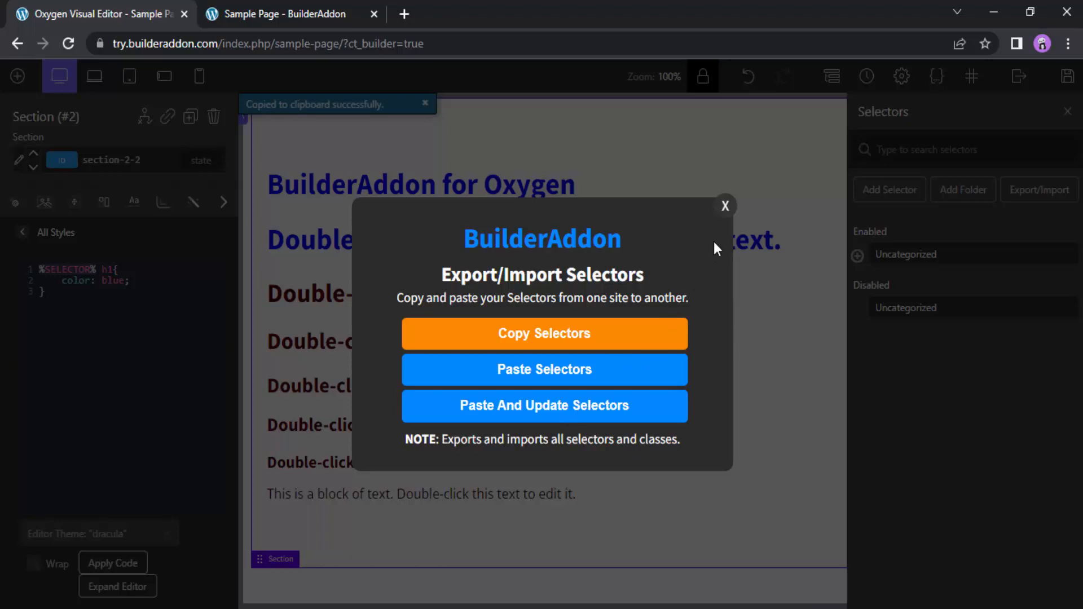
{"action": "left_click", "coordinate": [726, 206]}
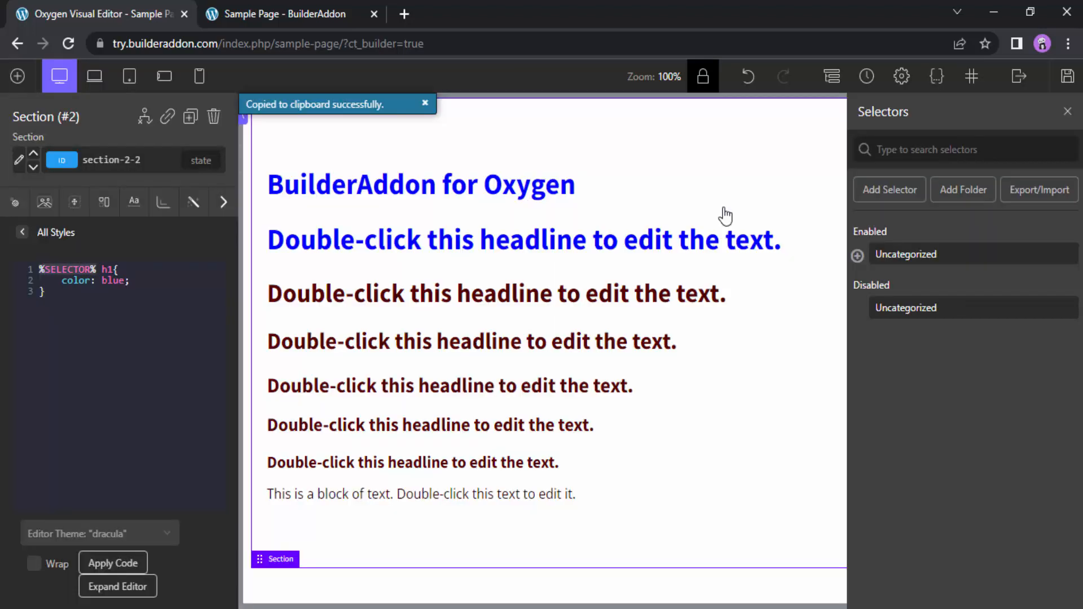
{"action": "left_click", "coordinate": [857, 258]}
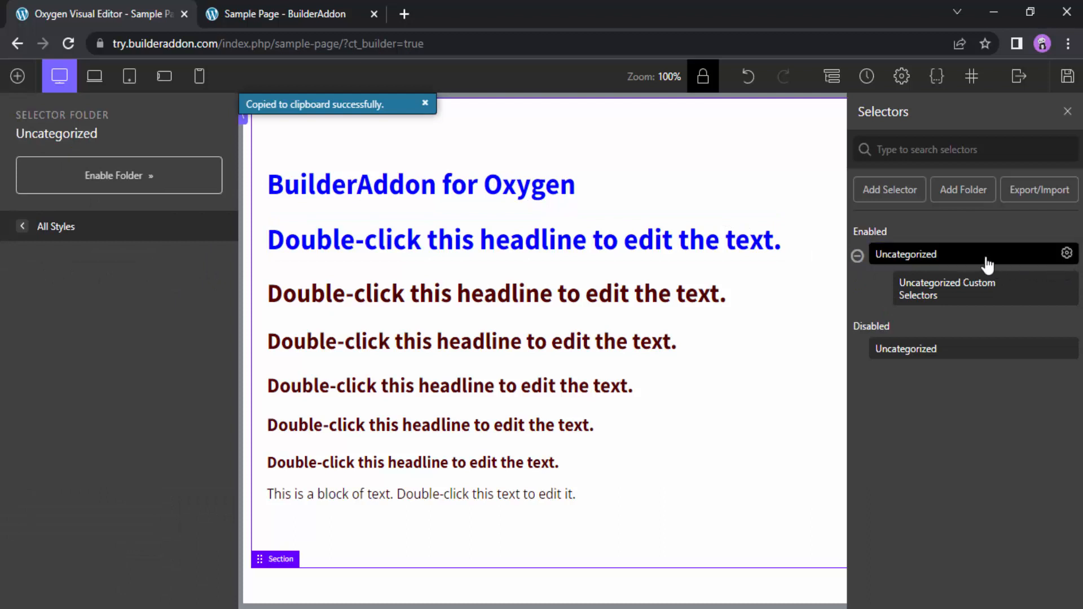
{"action": "left_click", "coordinate": [1066, 257]}
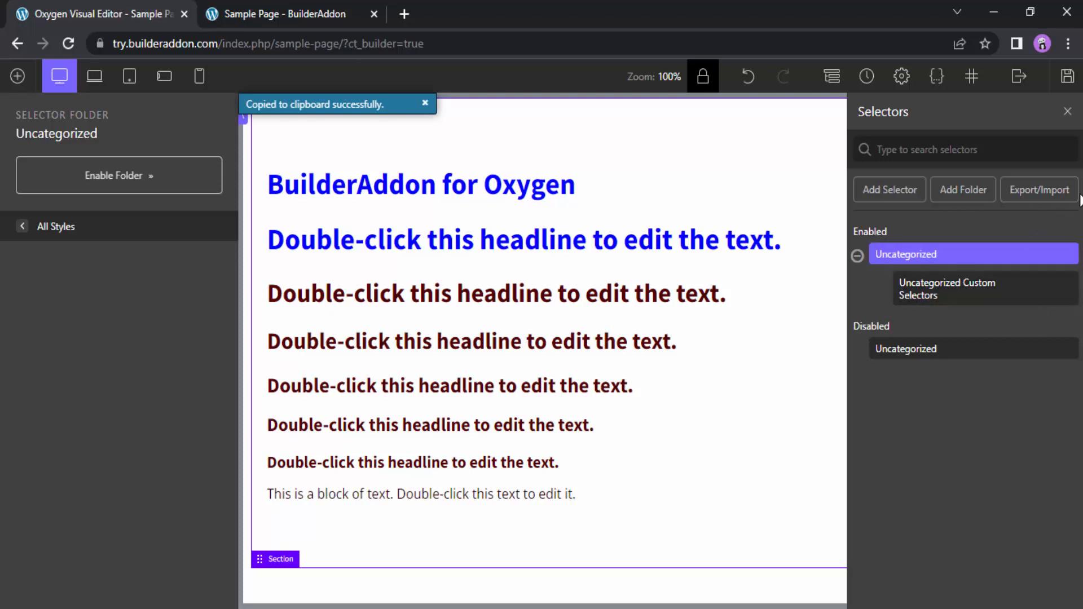
{"action": "left_click", "coordinate": [1046, 195]}
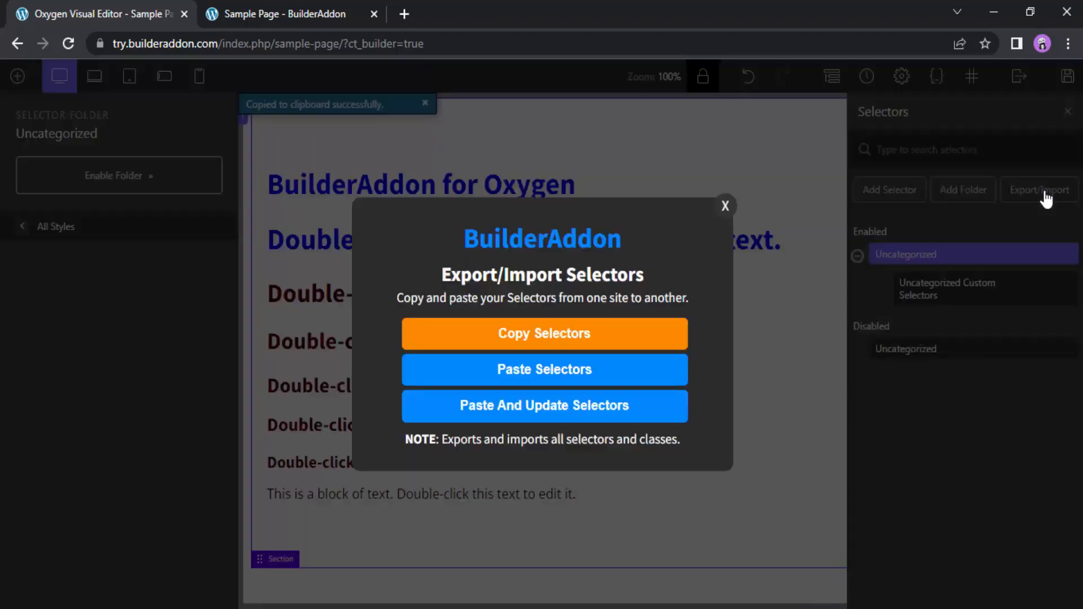
{"action": "left_click", "coordinate": [724, 206]}
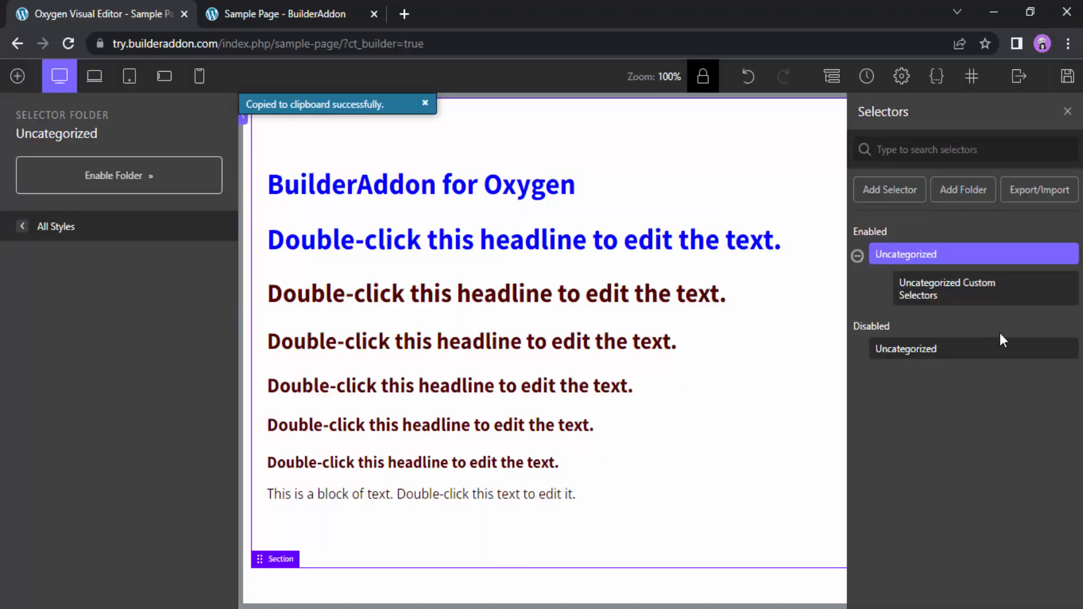
{"action": "mouse_move", "coordinate": [1025, 294]}
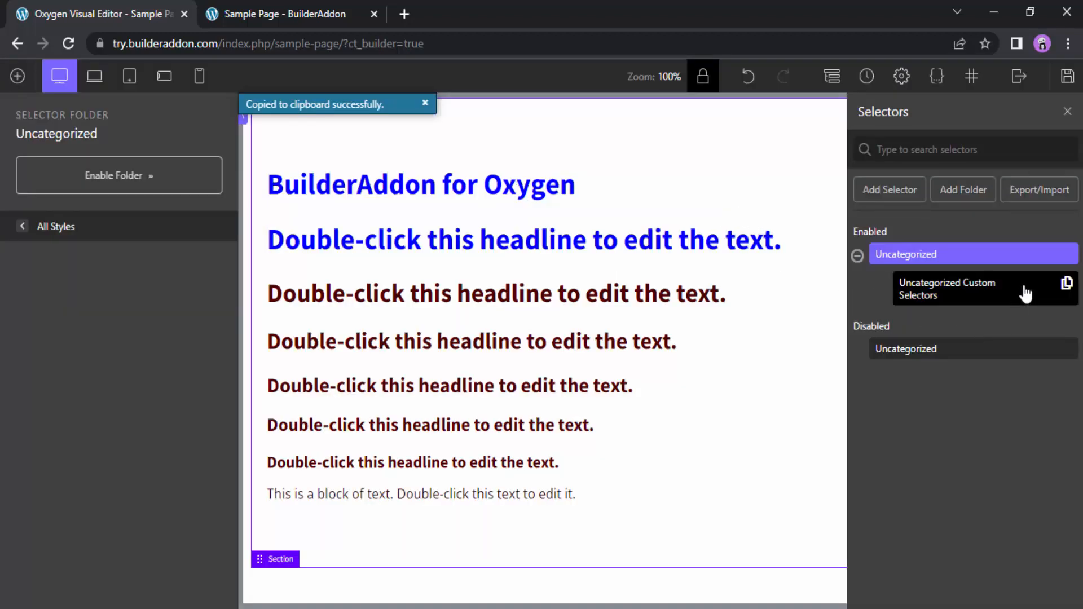
{"action": "left_click", "coordinate": [1068, 291]}
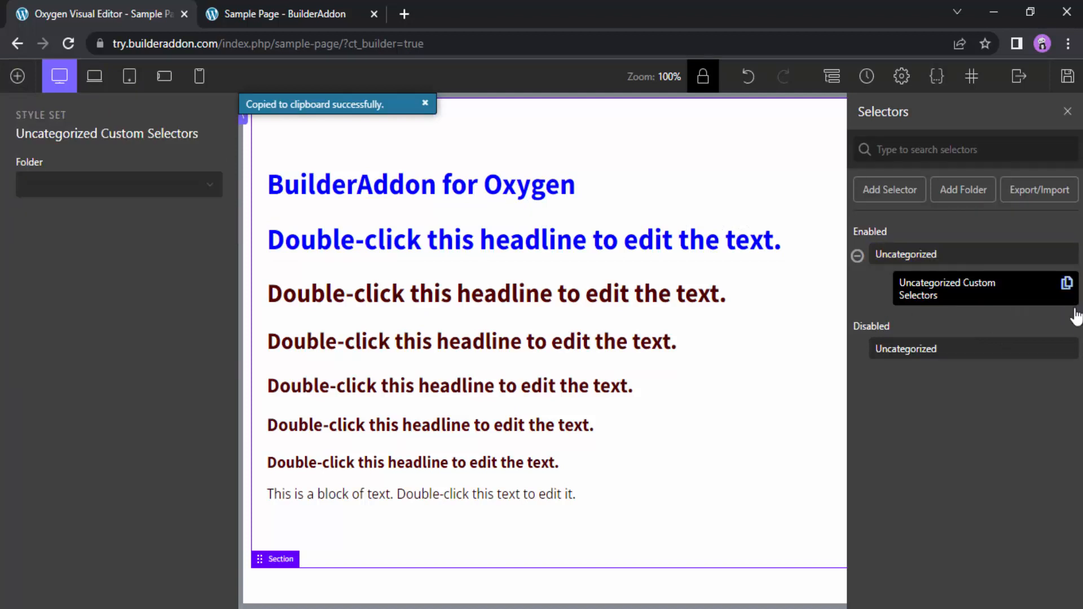
Add a custom CSS selector named some-selector
{"action": "left_click", "coordinate": [883, 196]}
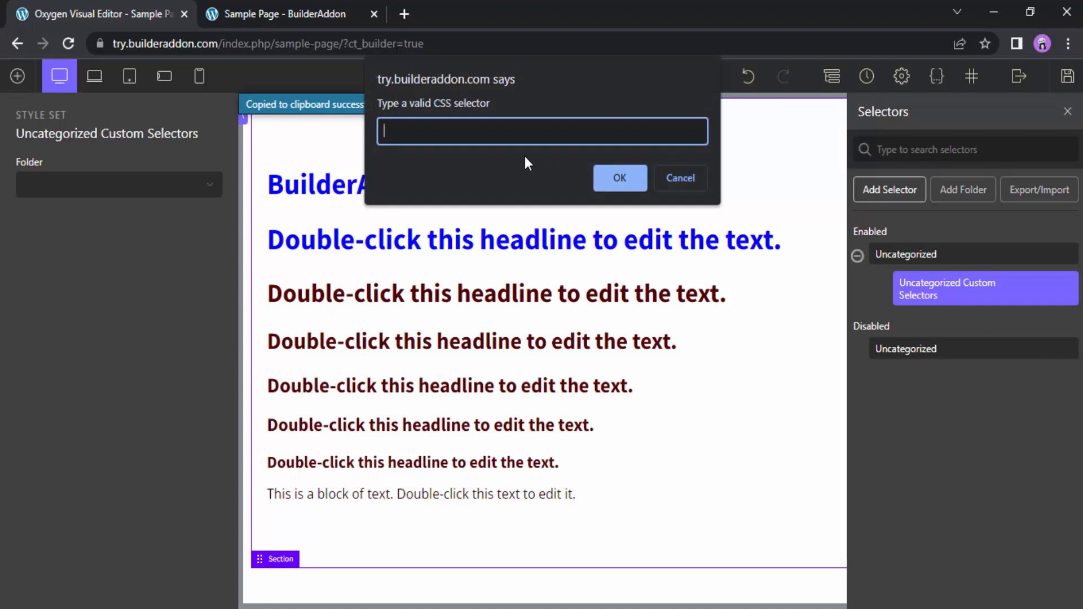
{"action": "type", "text": "some-selector"}
{"action": "left_click", "coordinate": [613, 178]}
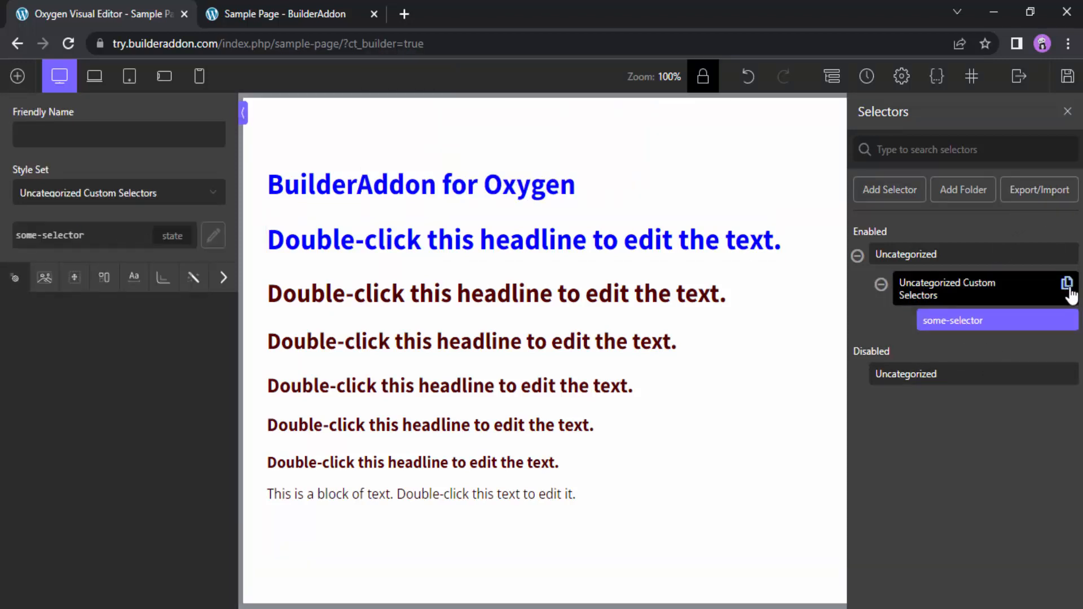
Copy all selectors for export, and delete some-selector from the Uncategorized Custom Selectors set
{"action": "left_click", "coordinate": [1048, 198]}
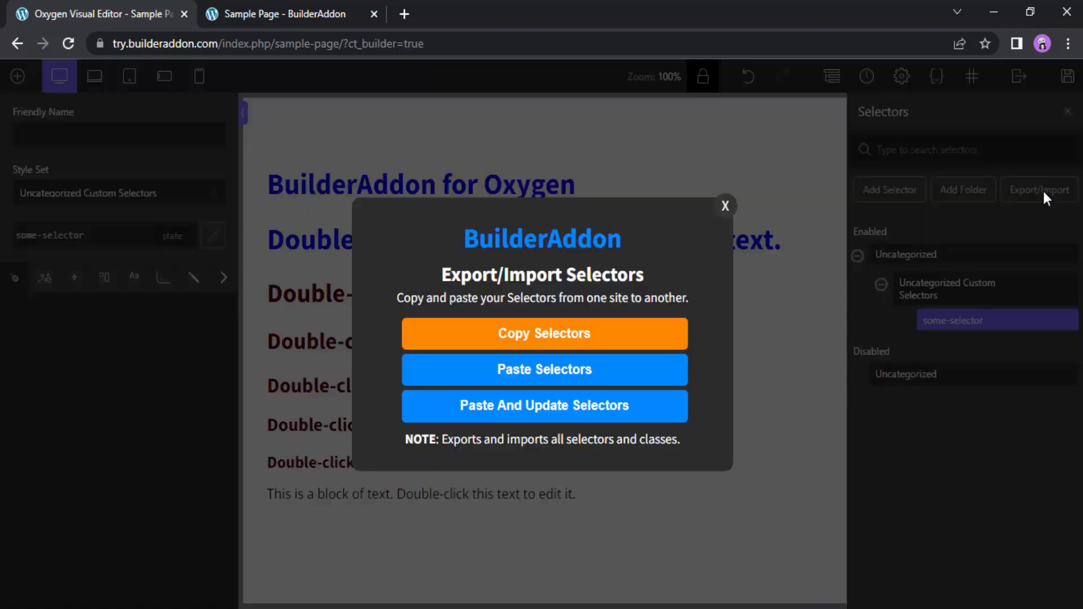
{"action": "left_click", "coordinate": [554, 335]}
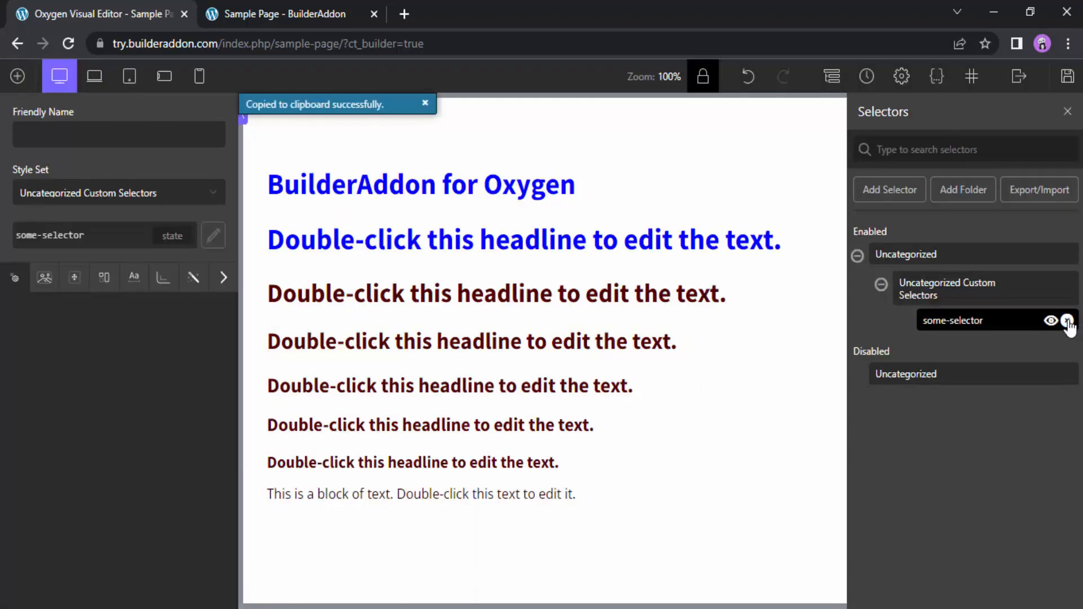
{"action": "left_click", "coordinate": [1067, 320]}
{"action": "left_click", "coordinate": [618, 138]}
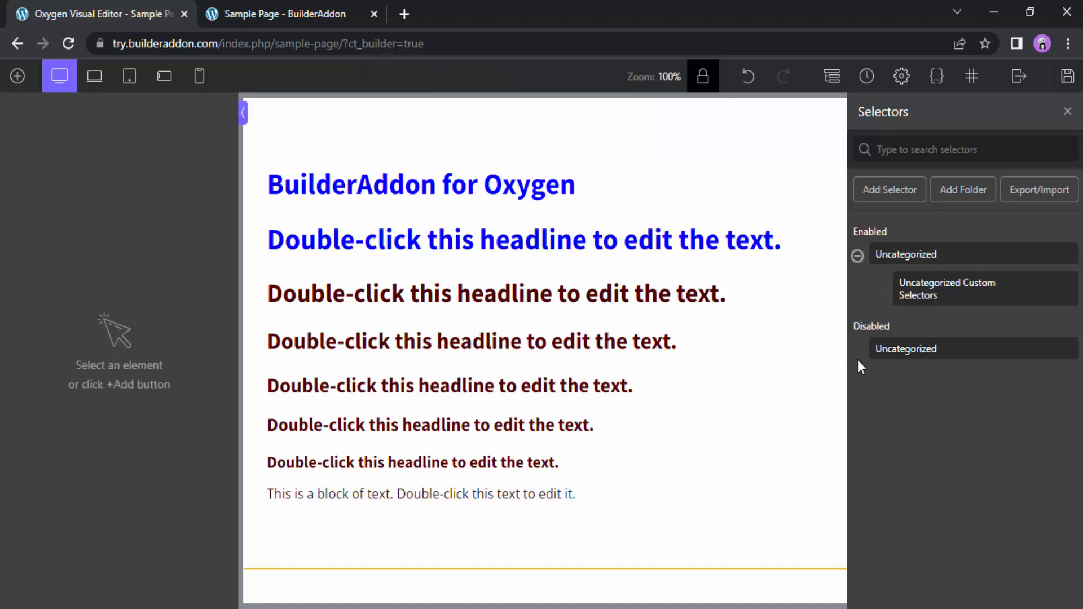
Import the copied selectors with Paste And Update Selectors, allowing the site to read the clipboard
{"action": "left_click", "coordinate": [1026, 206]}
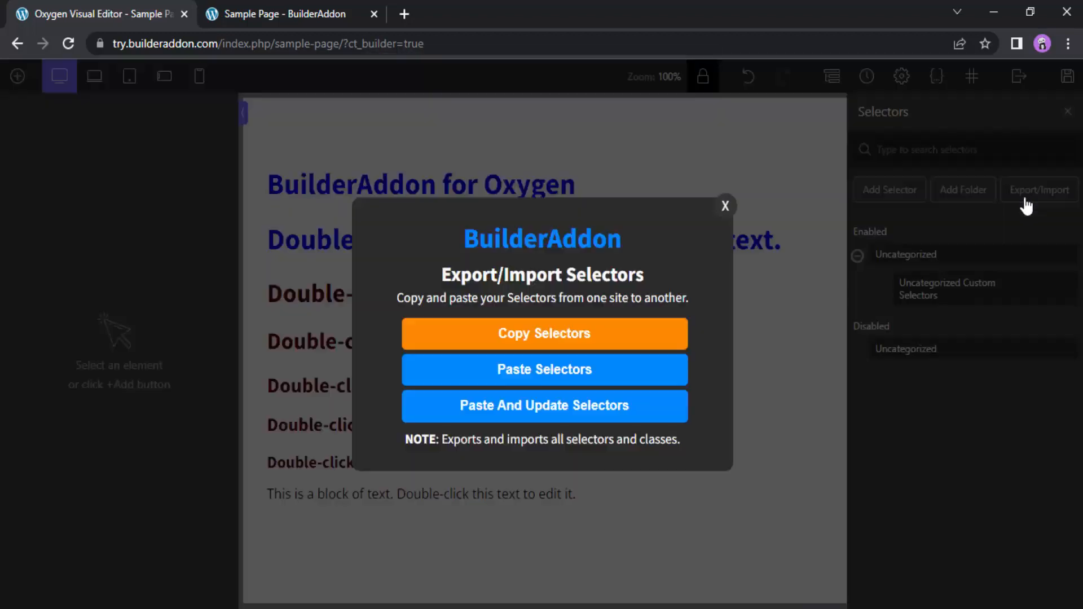
{"action": "left_click", "coordinate": [533, 410]}
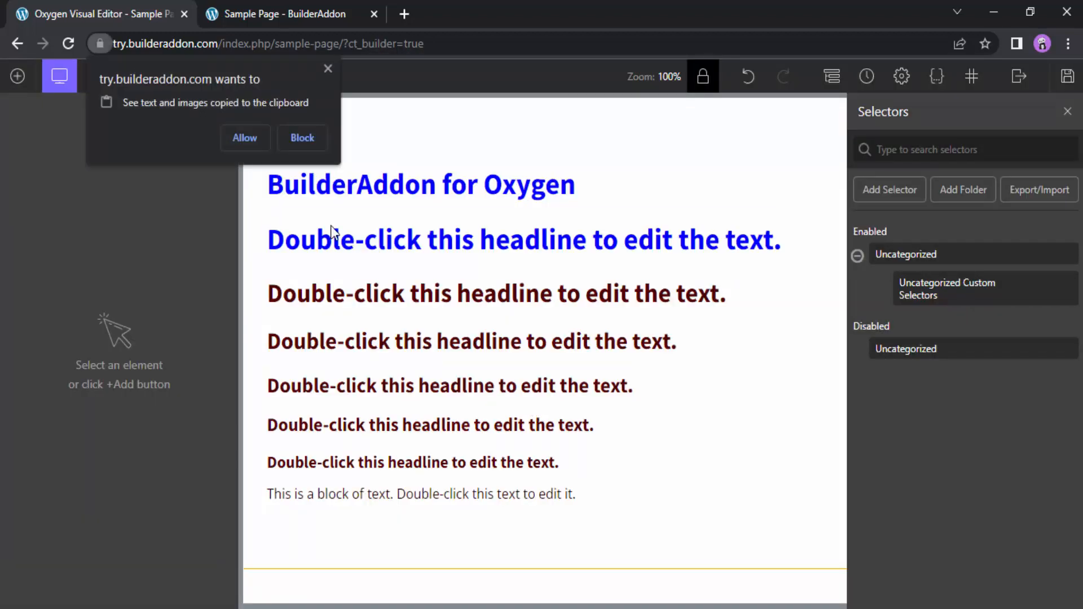
{"action": "left_click", "coordinate": [245, 139]}
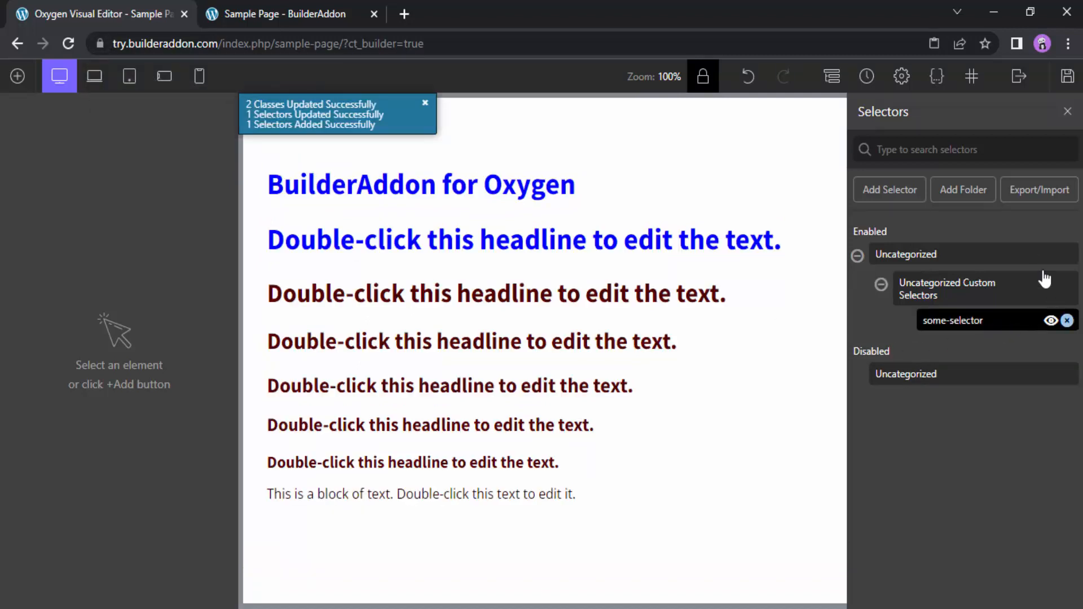
Examine the Export/Import Global Styles options and the list of global style categories they cover
{"action": "left_click", "coordinate": [902, 76]}
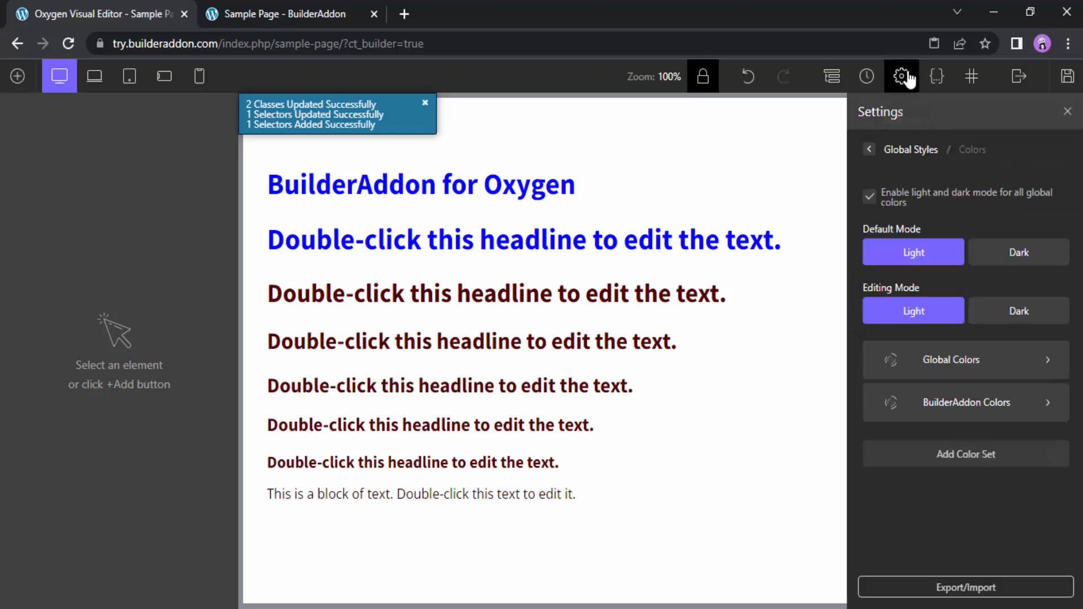
{"action": "left_click", "coordinate": [870, 151]}
{"action": "scroll", "coordinate": [991, 445], "scroll_direction": "down", "scroll_amount": 5}
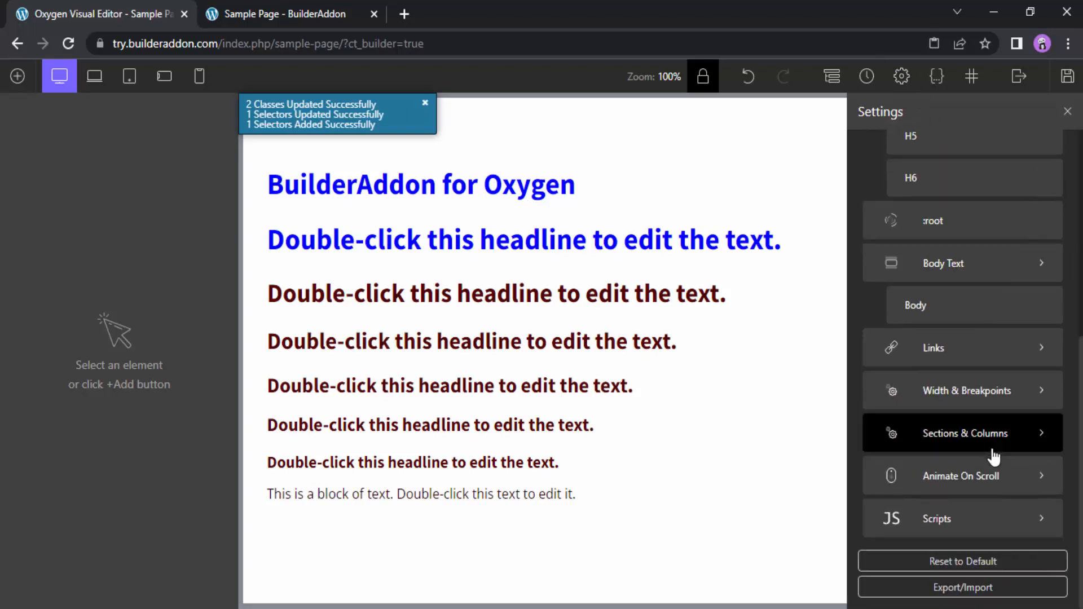
{"action": "left_click", "coordinate": [988, 588]}
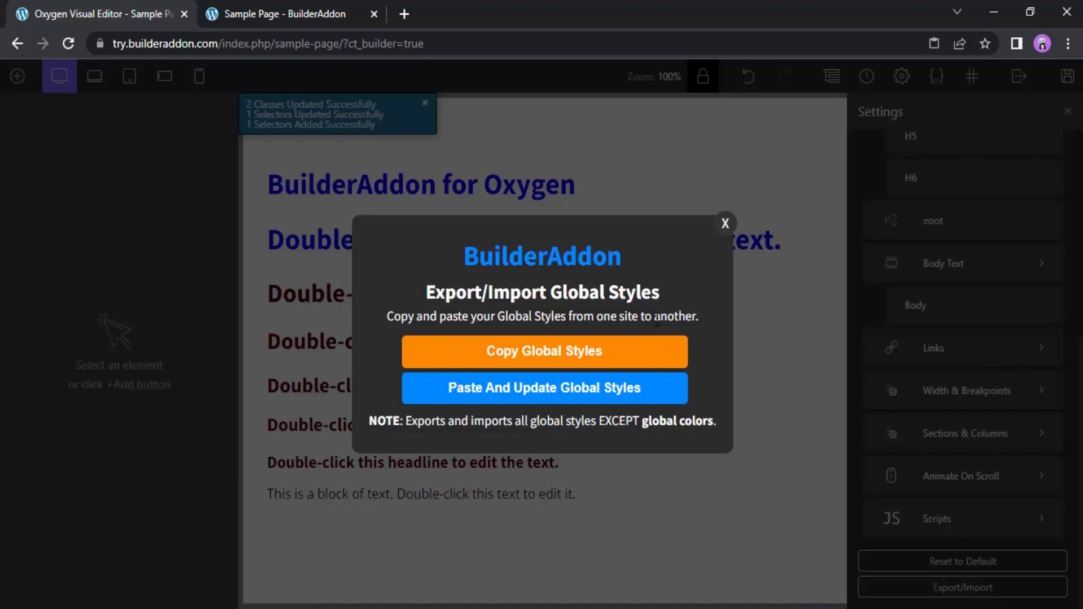
{"action": "left_click", "coordinate": [720, 228]}
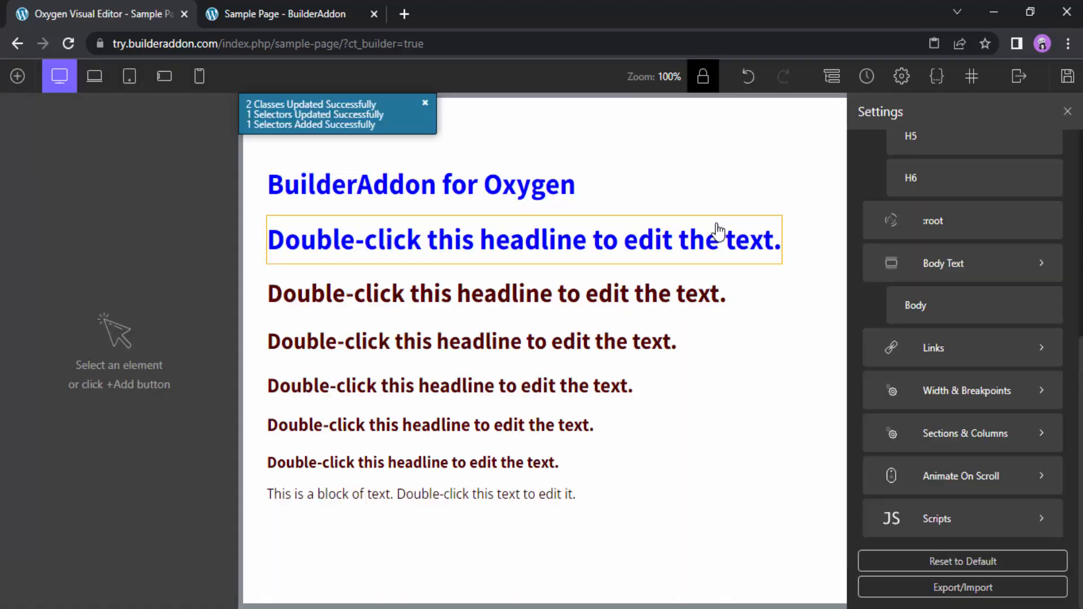
{"action": "left_click", "coordinate": [1020, 597]}
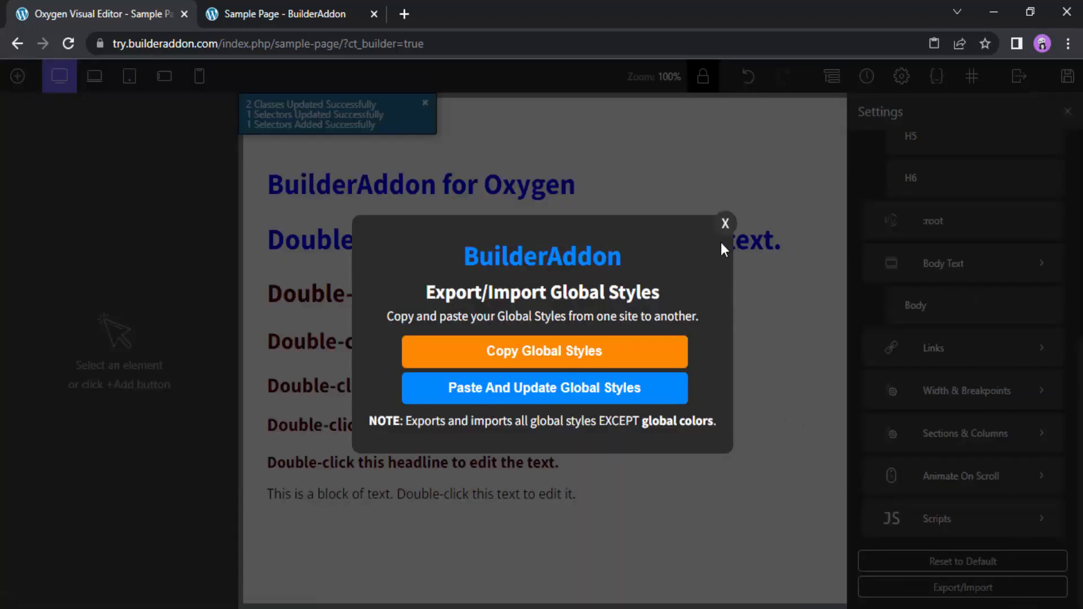
{"action": "left_click", "coordinate": [725, 224]}
{"action": "scroll", "coordinate": [1010, 395], "scroll_direction": "up", "scroll_amount": 6}
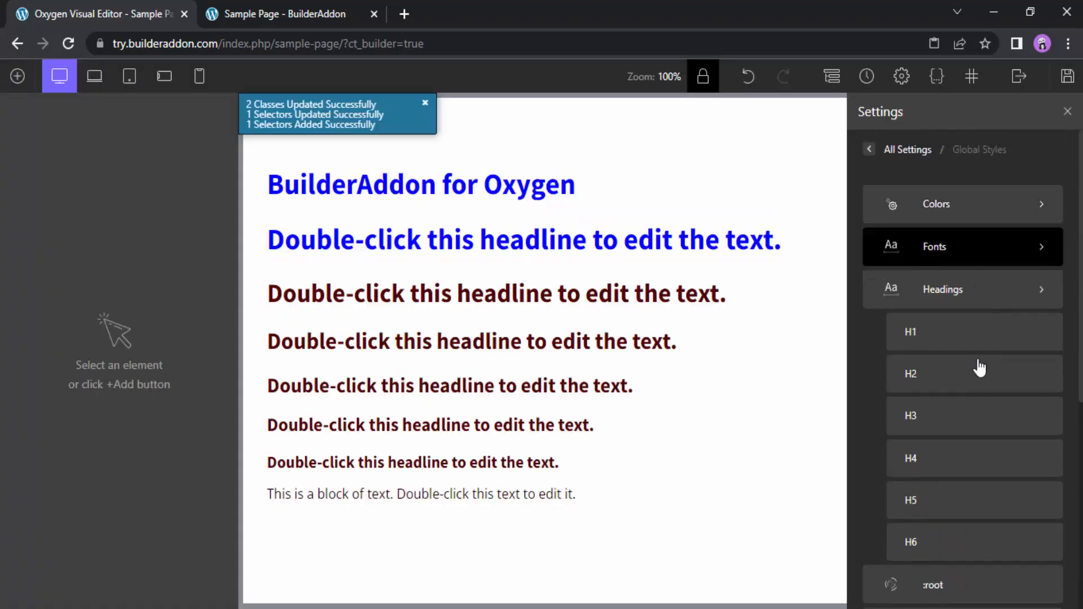
{"action": "scroll", "coordinate": [981, 423], "scroll_direction": "down", "scroll_amount": 2}
{"action": "scroll", "coordinate": [975, 519], "scroll_direction": "down", "scroll_amount": 5}
{"action": "scroll", "coordinate": [974, 550], "scroll_direction": "up", "scroll_amount": 7}
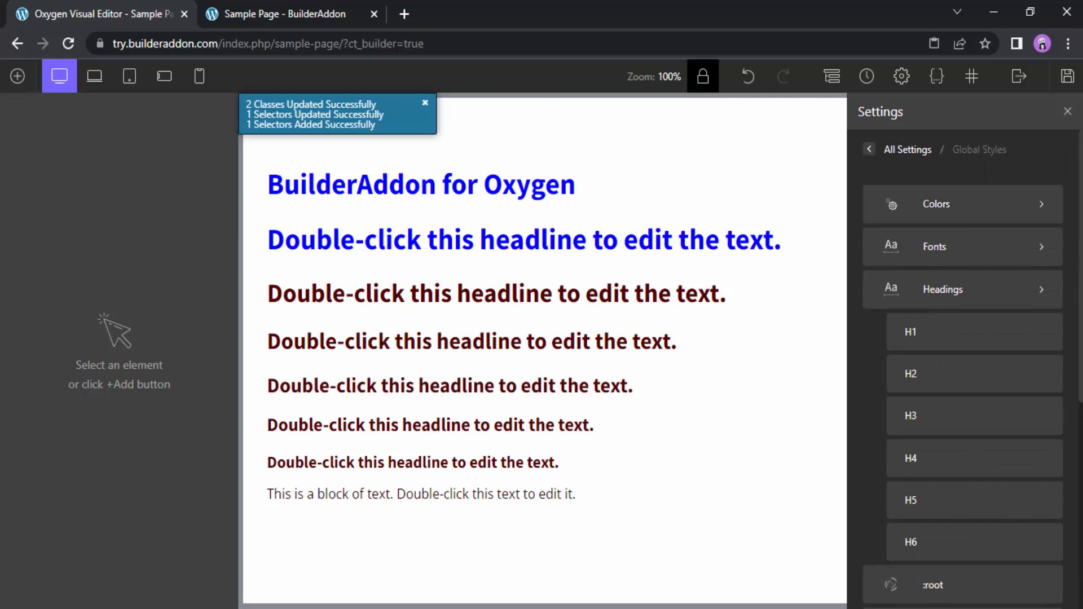
{"action": "scroll", "coordinate": [973, 363], "scroll_direction": "down", "scroll_amount": 6}
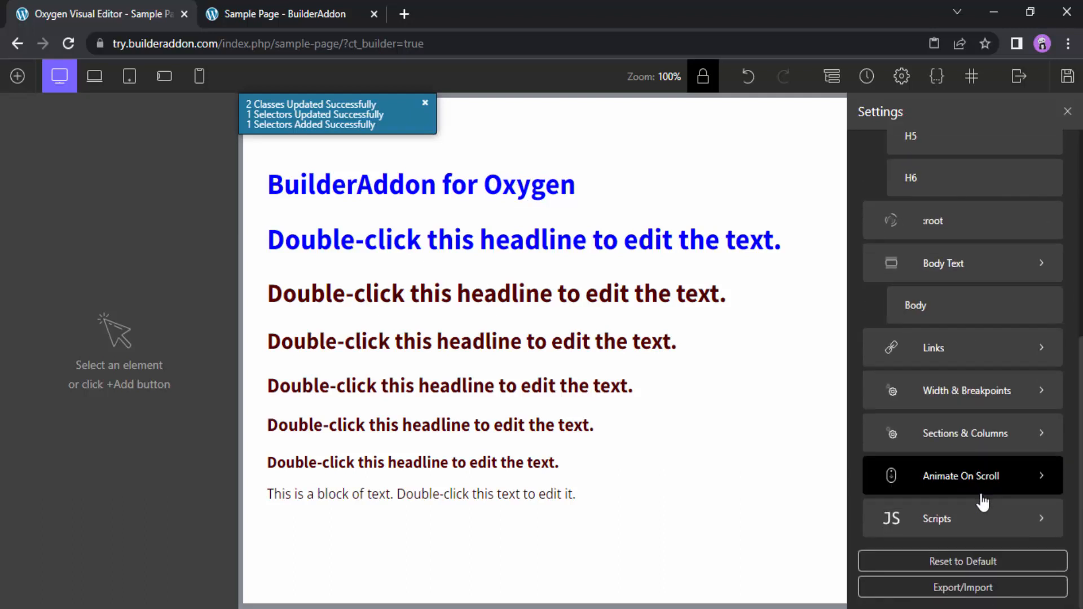
Select the second blue heading and view its existing selectors and custom presets
{"action": "left_click", "coordinate": [538, 240]}
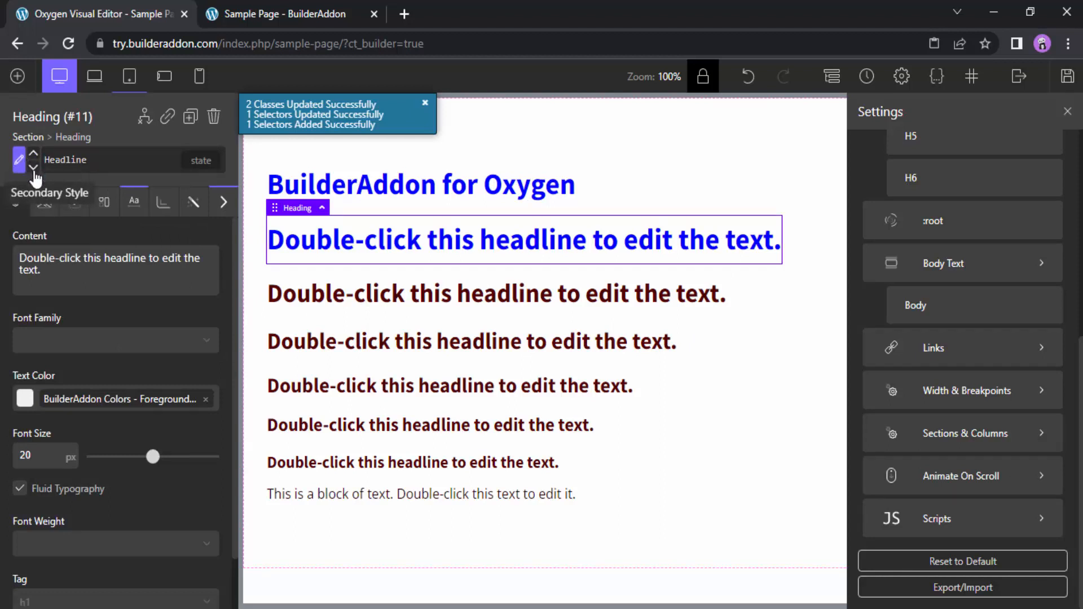
{"action": "left_click", "coordinate": [114, 167]}
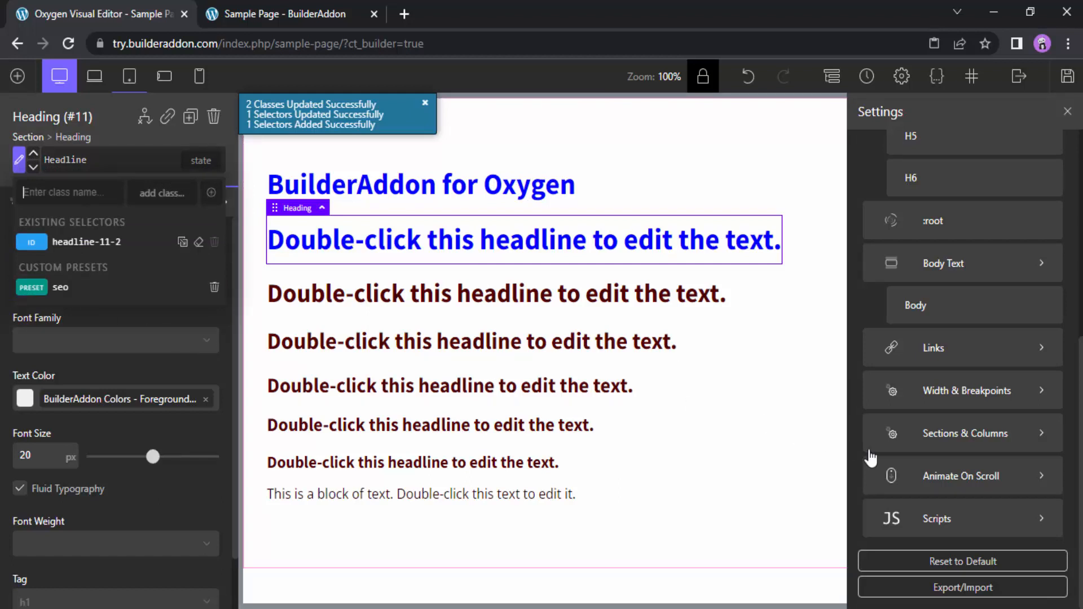
Open the Export/Import options for the global colors to view the copy, paste, update and overwrite choices
{"action": "scroll", "coordinate": [953, 488], "scroll_direction": "up", "scroll_amount": 6}
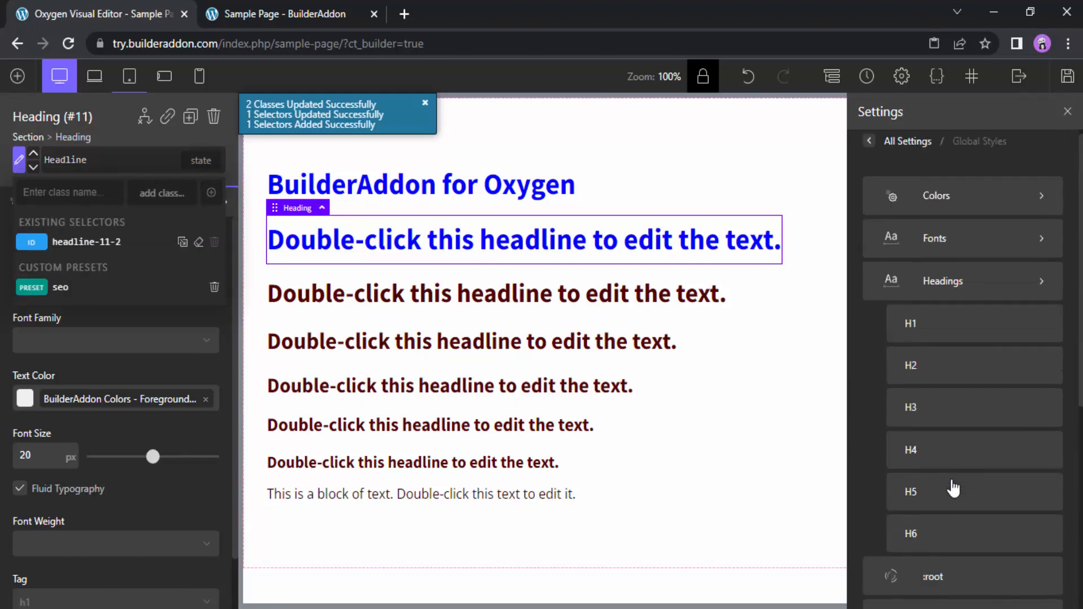
{"action": "left_click", "coordinate": [970, 215]}
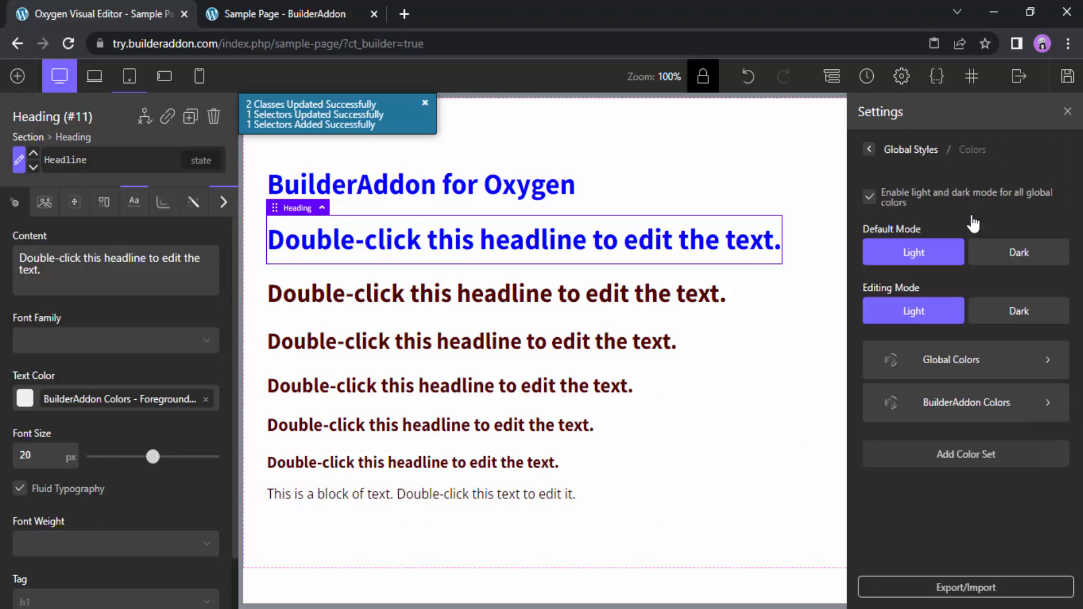
{"action": "left_click", "coordinate": [973, 592]}
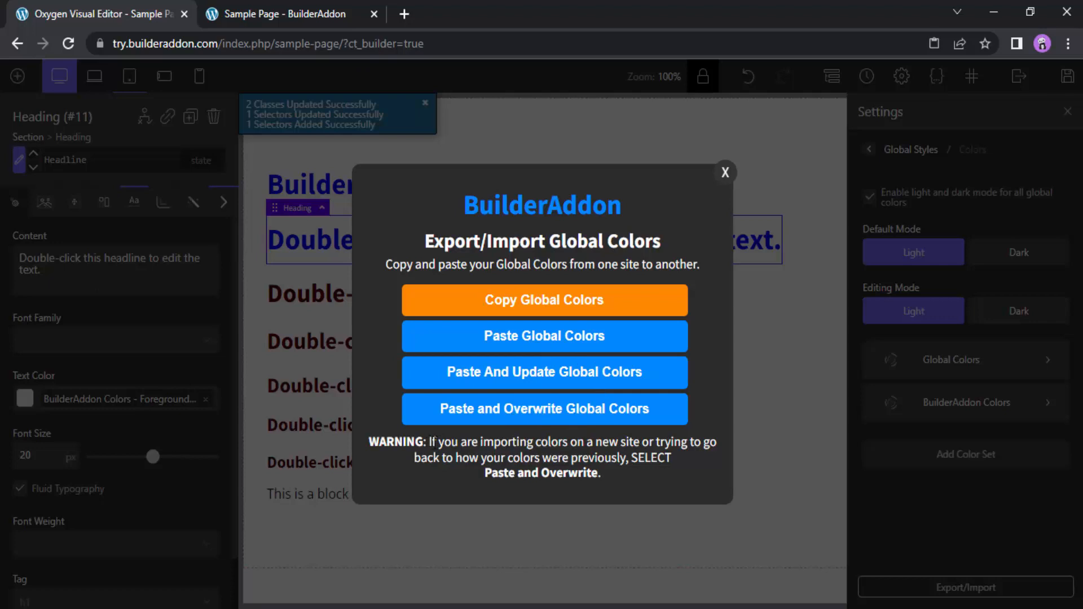
Read the warning about when to use Paste and Overwrite for global colors, and close the Export/Import Global Colors dialog
{"action": "left_click_drag", "start_coordinate": [427, 442], "coordinate": [617, 474]}
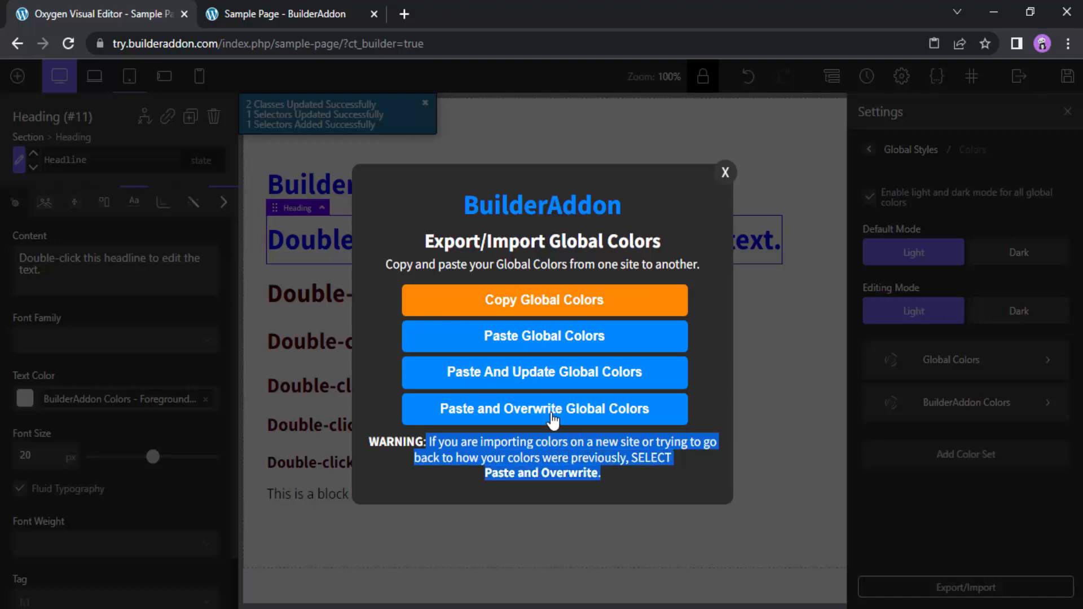
{"action": "left_click", "coordinate": [587, 452]}
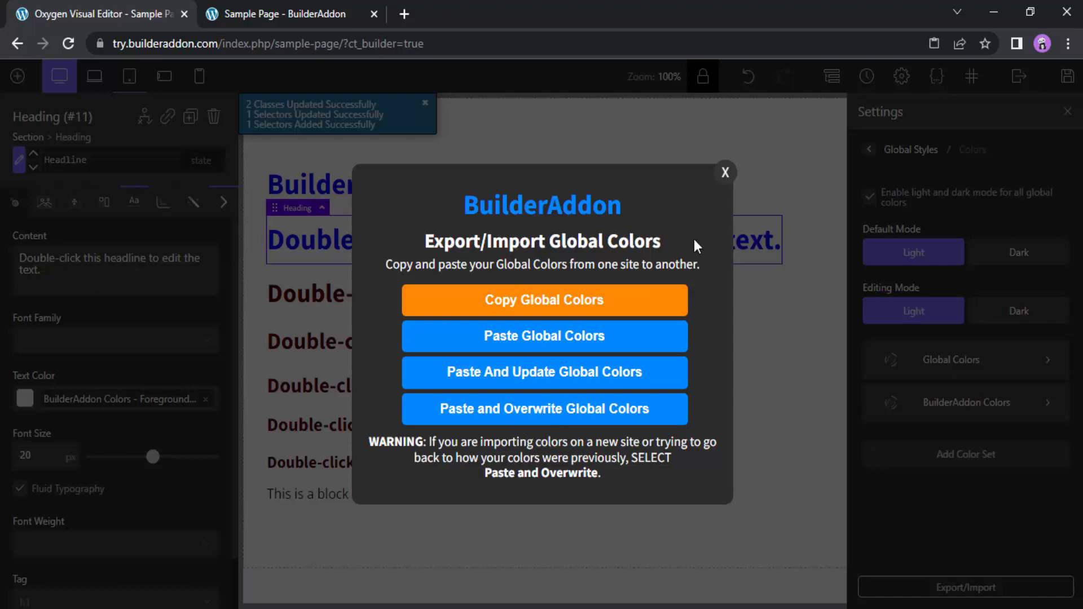
{"action": "left_click", "coordinate": [725, 172]}
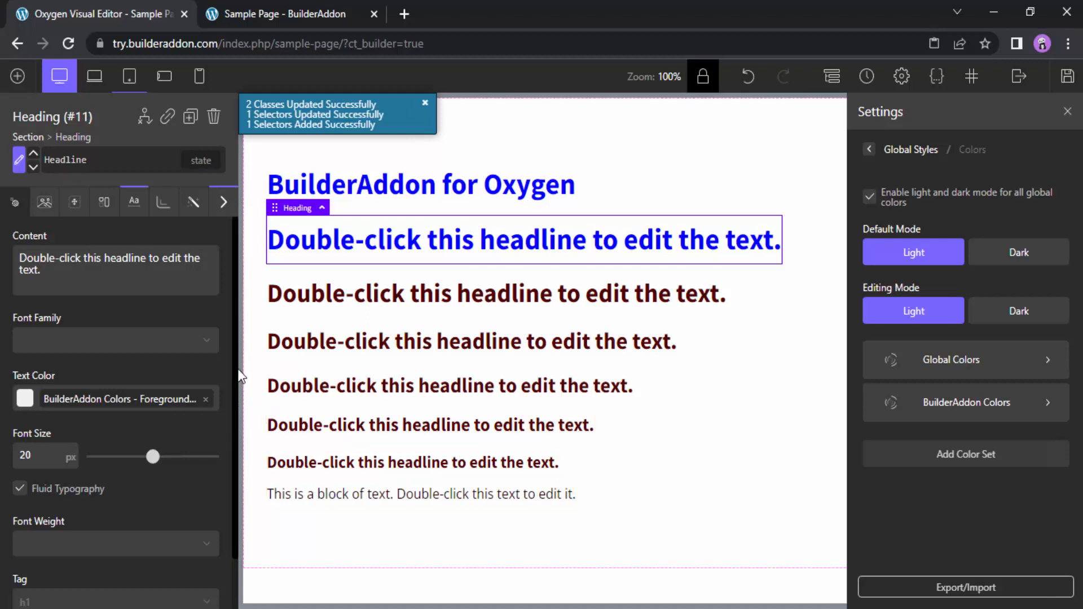
Review the selected heading's typography settings, preview the page at the smallest phone breakpoint, and return to the desktop view
{"action": "left_click_drag", "start_coordinate": [236, 383], "coordinate": [240, 472]}
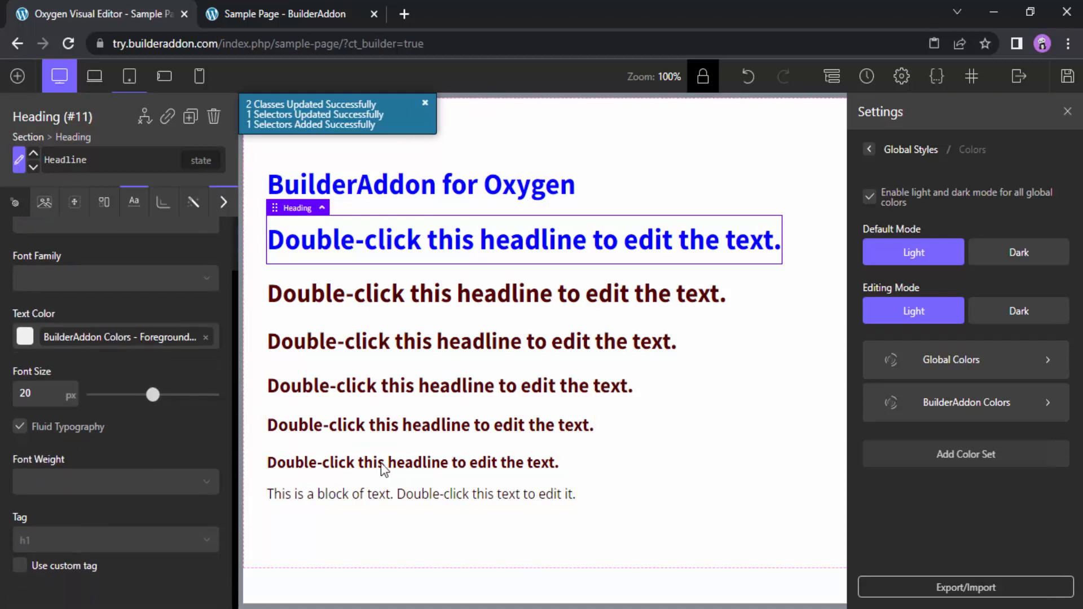
{"action": "left_click", "coordinate": [199, 76]}
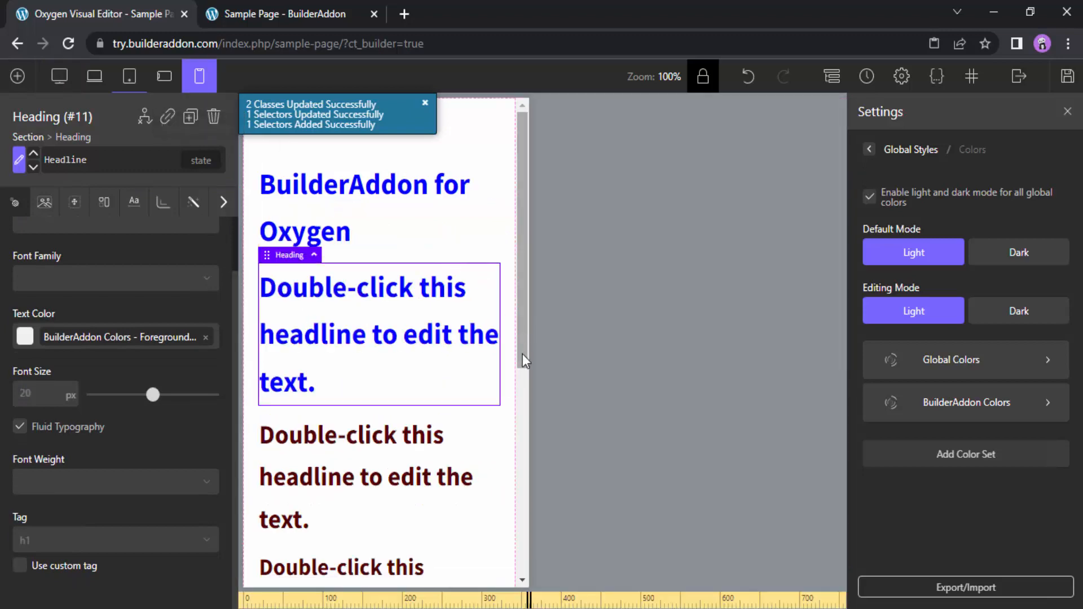
{"action": "left_click_drag", "start_coordinate": [520, 302], "coordinate": [531, 216]}
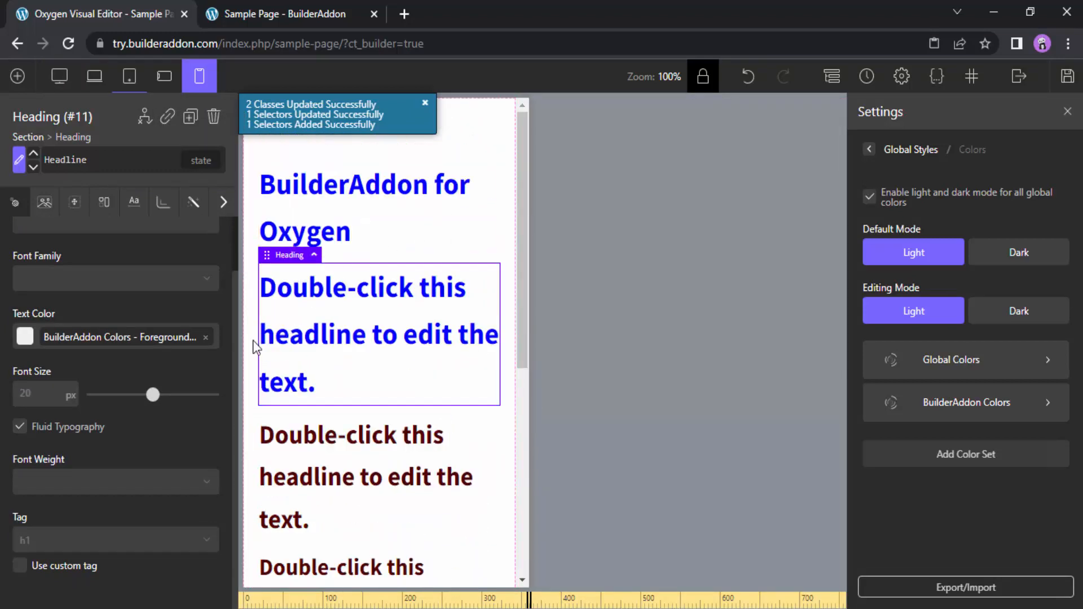
{"action": "scroll", "coordinate": [234, 351], "scroll_direction": "up", "scroll_amount": 1}
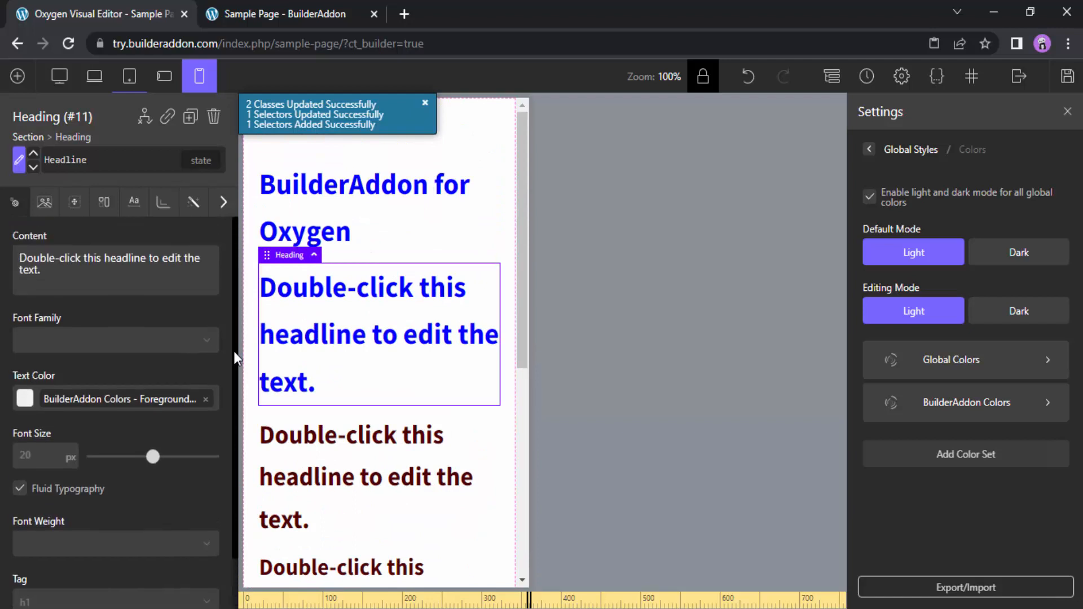
{"action": "left_click", "coordinate": [59, 76]}
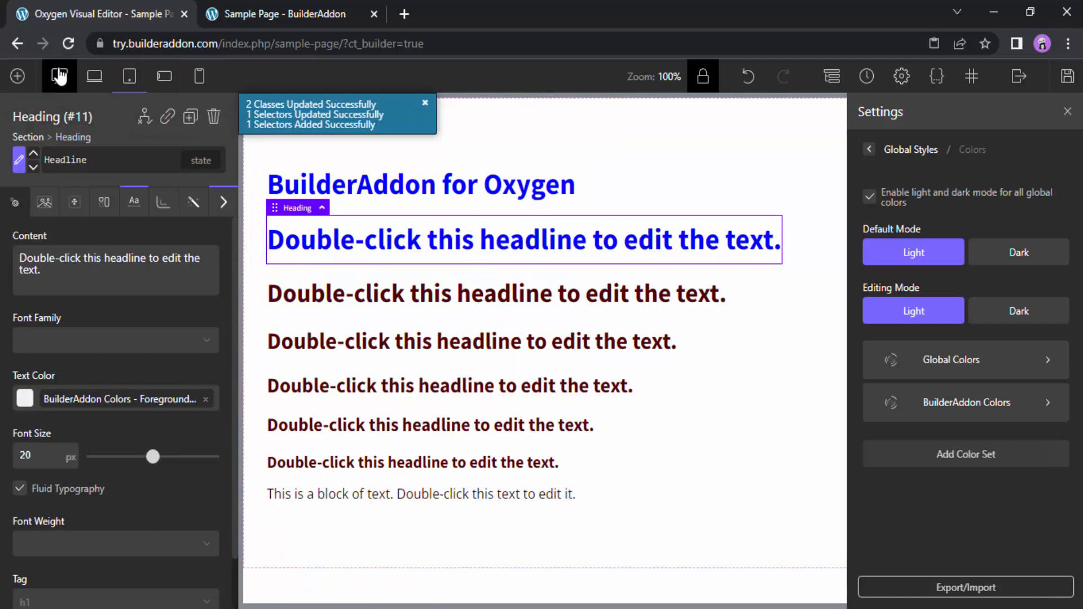